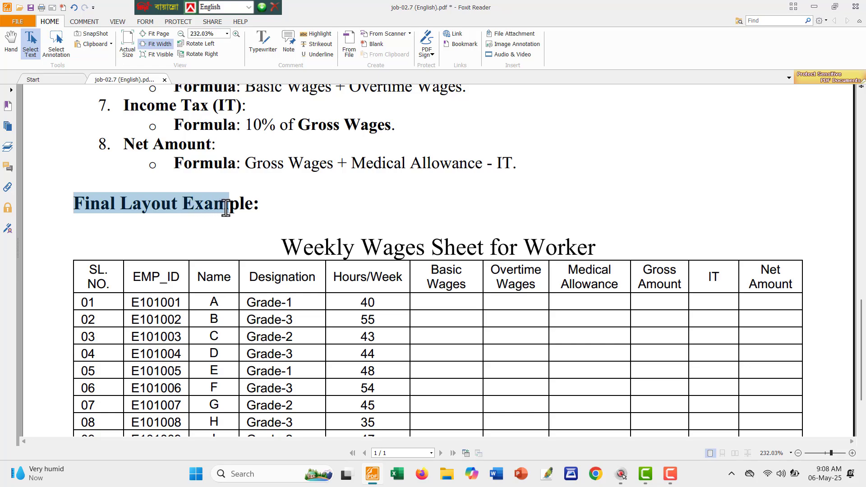
Step: Mark the upper-left and lower-right corners of the sample wages table with red Pencil strokes
scroll(257, 235, "up", 7)
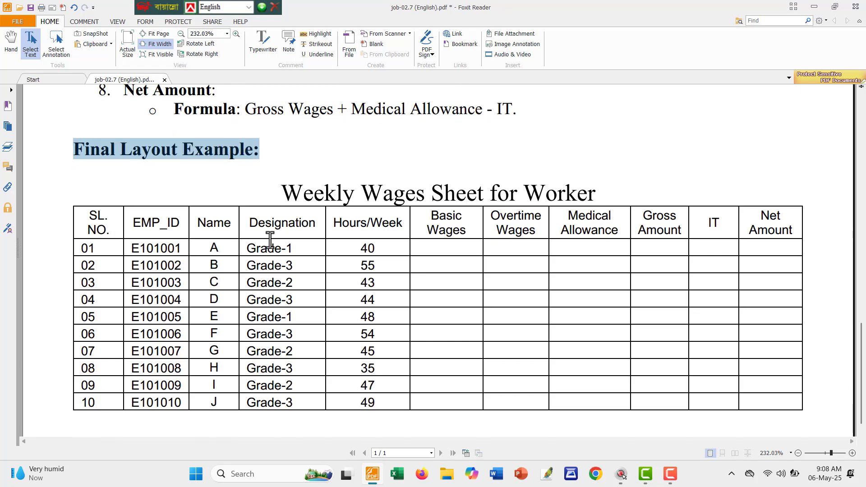
scroll(335, 284, "up", 12)
scroll(339, 282, "down", 16)
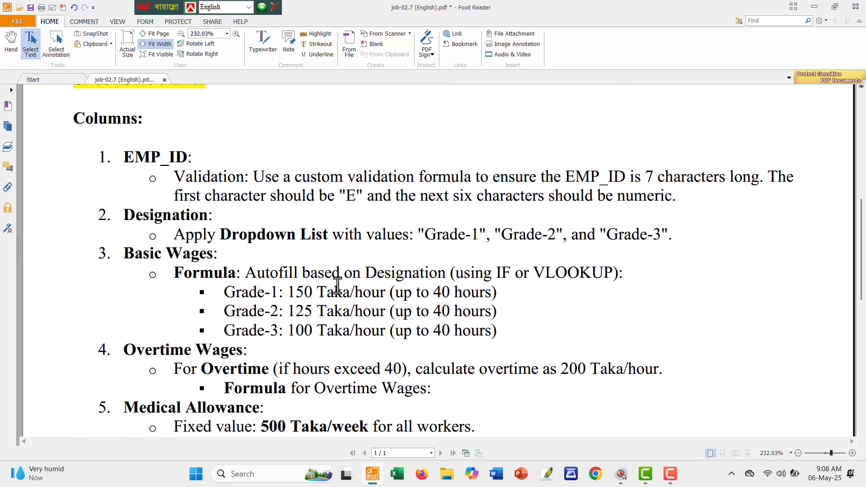
scroll(337, 285, "down", 3)
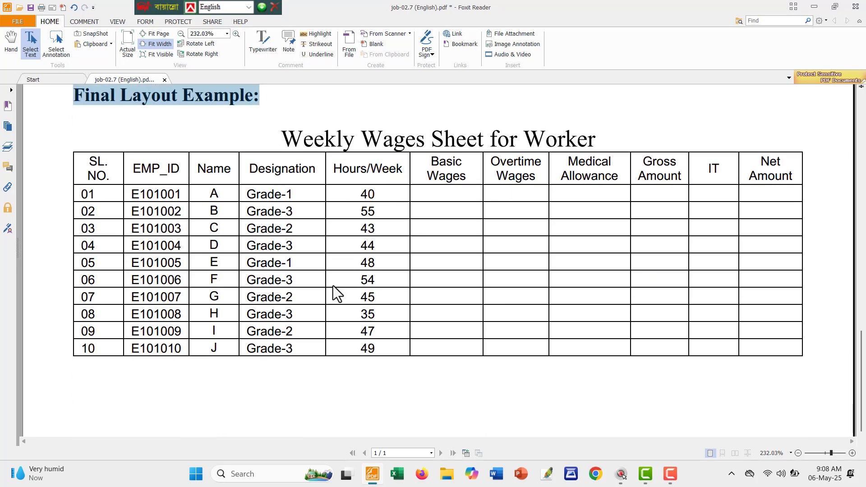
left_click(84, 22)
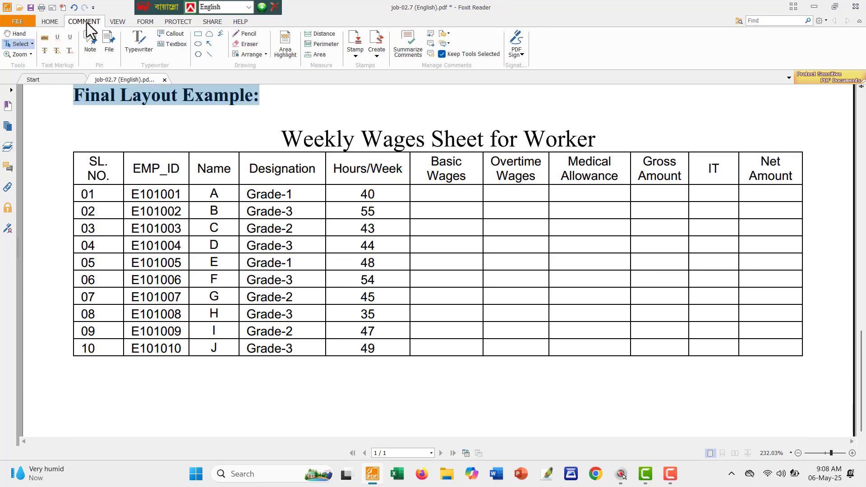
left_click(252, 35)
left_click_drag(59, 150, 78, 122)
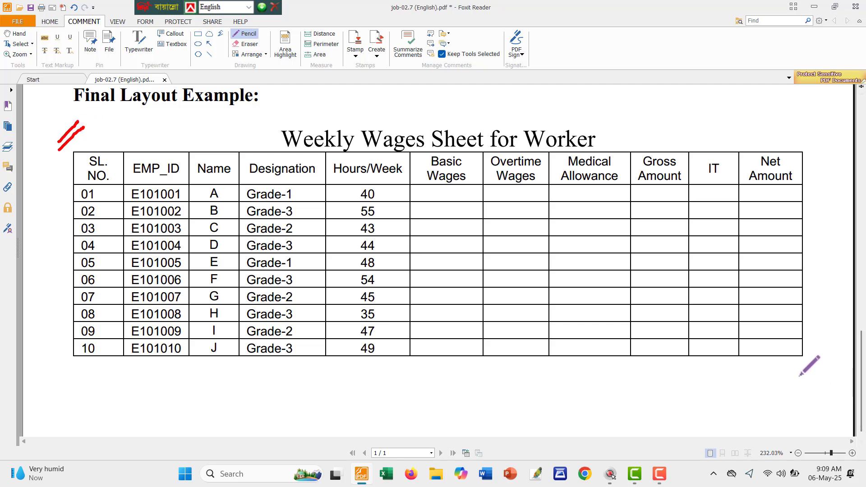
mouse_move(800, 375)
left_mouse_down()
mouse_move(824, 348)
mouse_move(838, 347)
left_mouse_up()
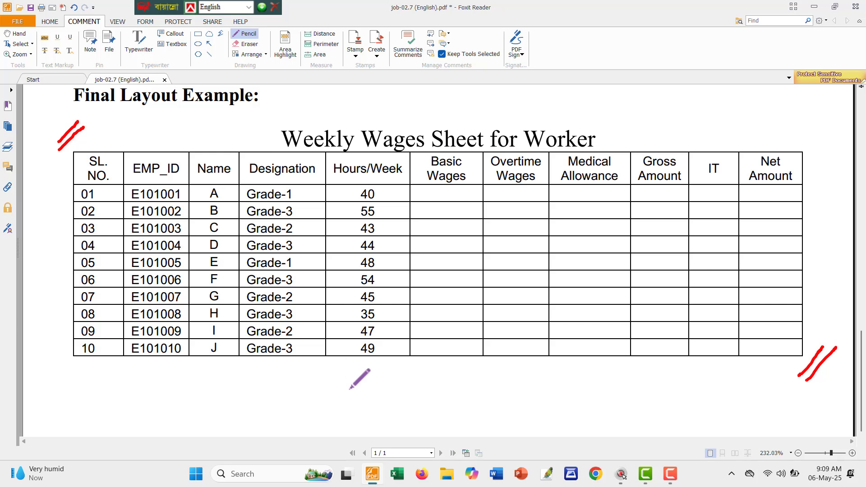
Step: Draw Pencil lines down the EMP_ID and Designation columns of the sample table and undo both strokes
left_click_drag(156, 192, 149, 356)
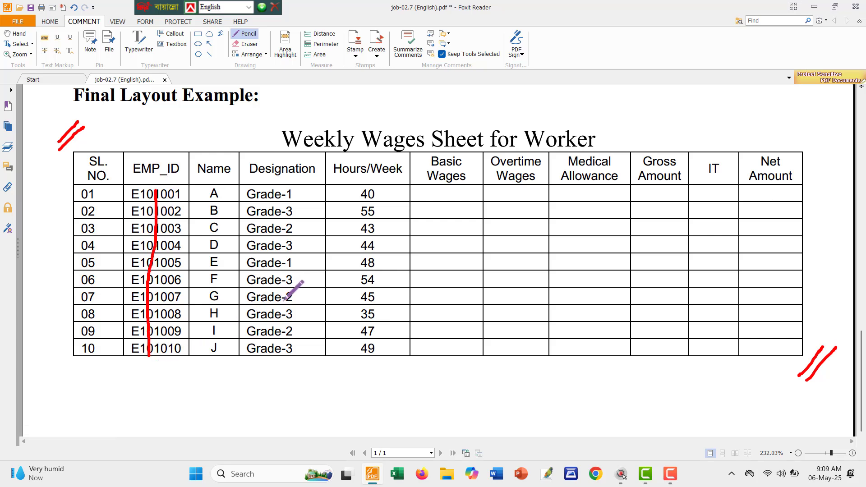
left_click_drag(279, 187, 275, 357)
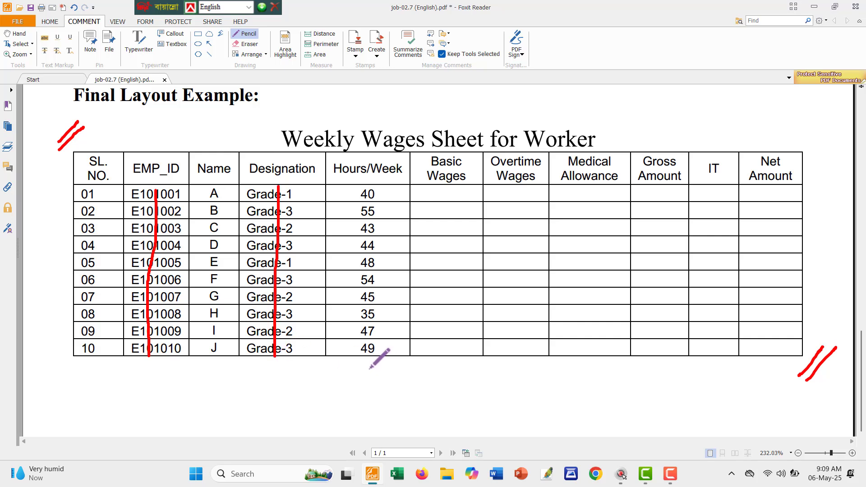
key("ctrl+z")
key("ctrl+z")
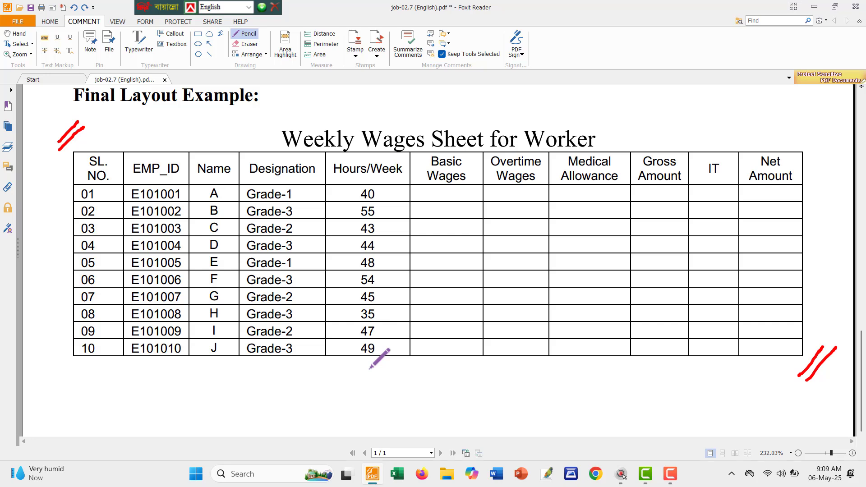
Step: Minimise the PDF, shift the job-02 workbook icon on the desktop, and open the workbook in Excel
left_click(815, 6)
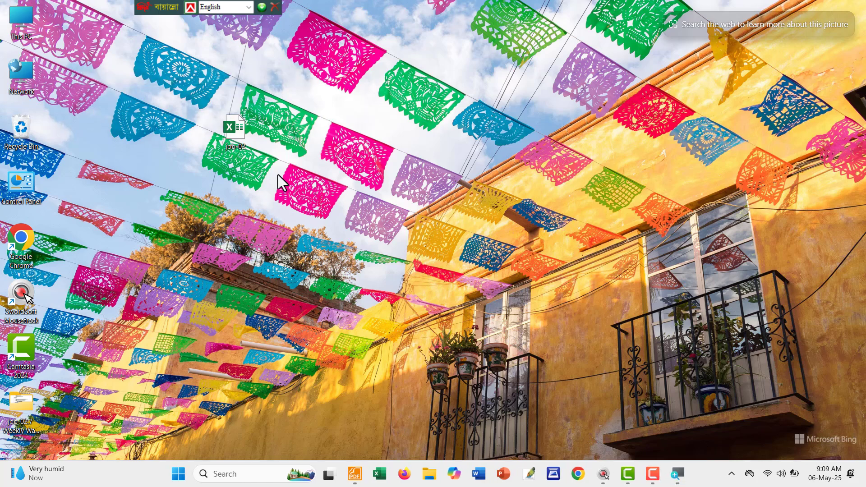
left_click_drag(234, 129, 195, 159)
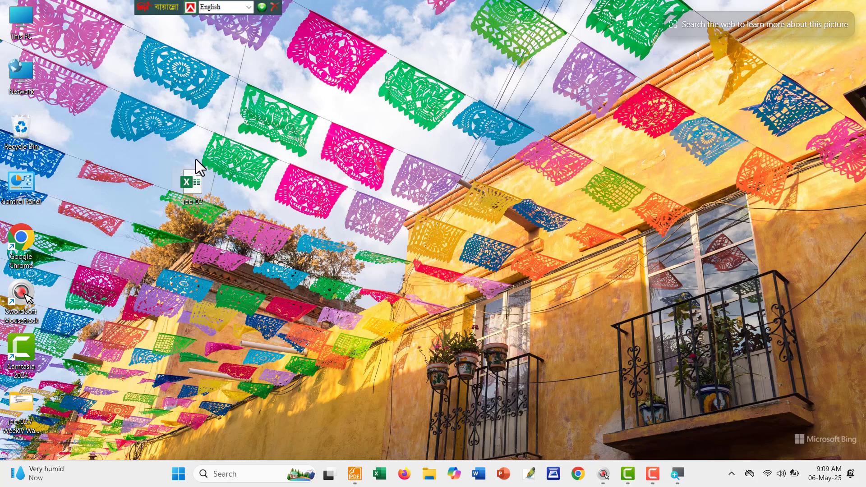
double_click(197, 189)
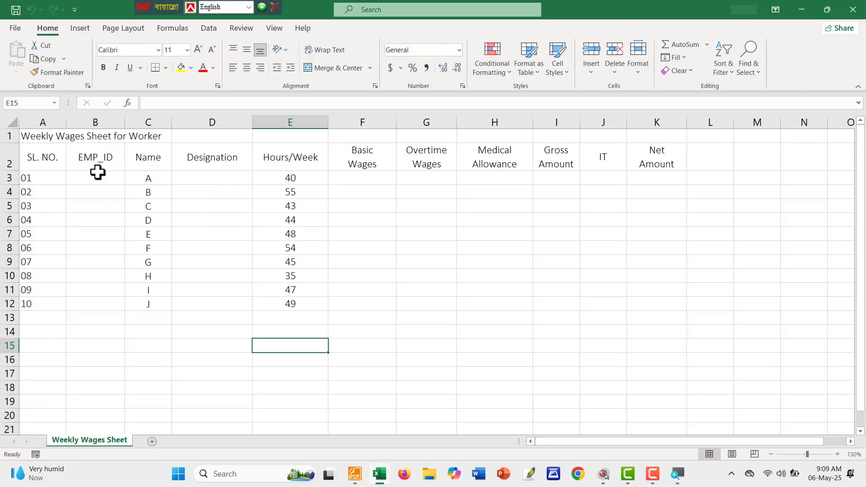
Step: Compare the worksheet range A1:K12 with the sample wages table in the PDF in Foxit Reader
left_click_drag(27, 137, 637, 300)
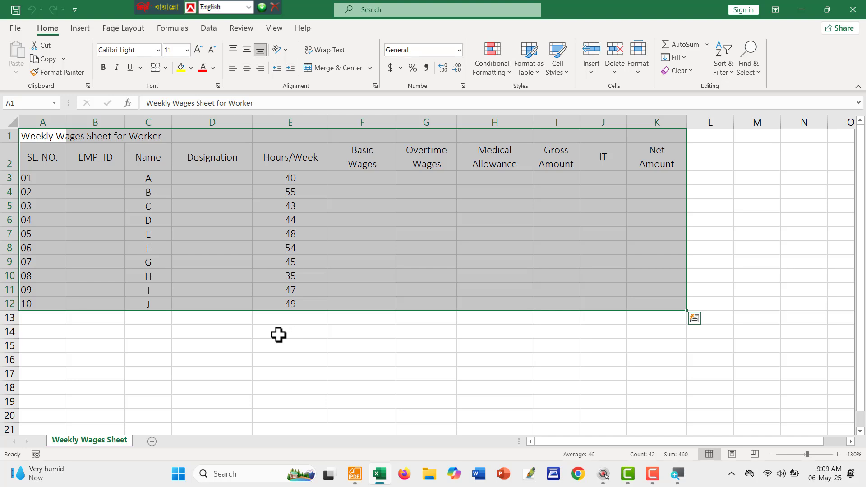
left_click(278, 335)
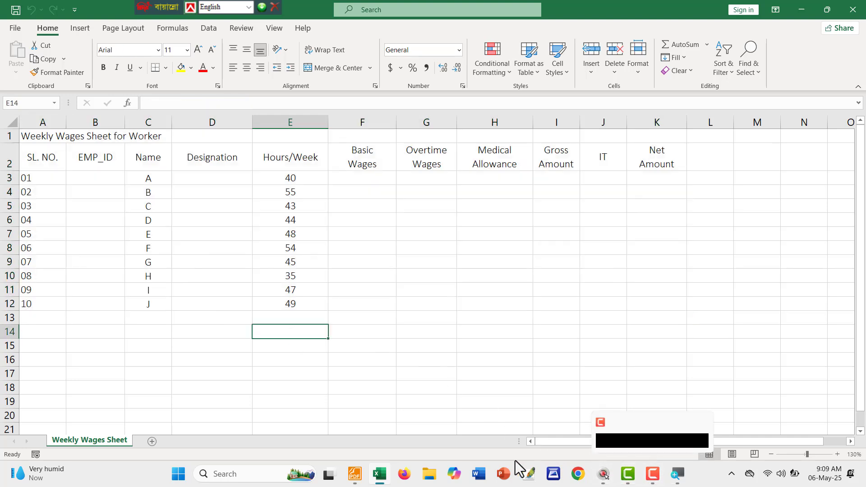
left_click(355, 474)
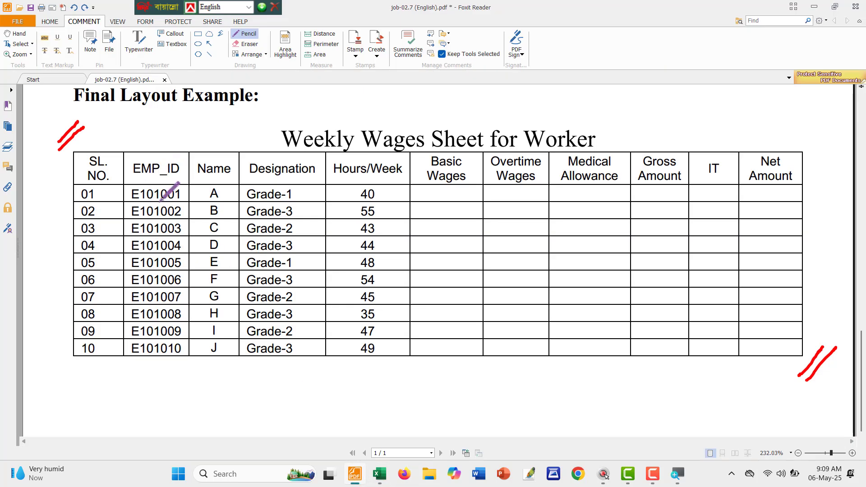
scroll(351, 296, "up", 1)
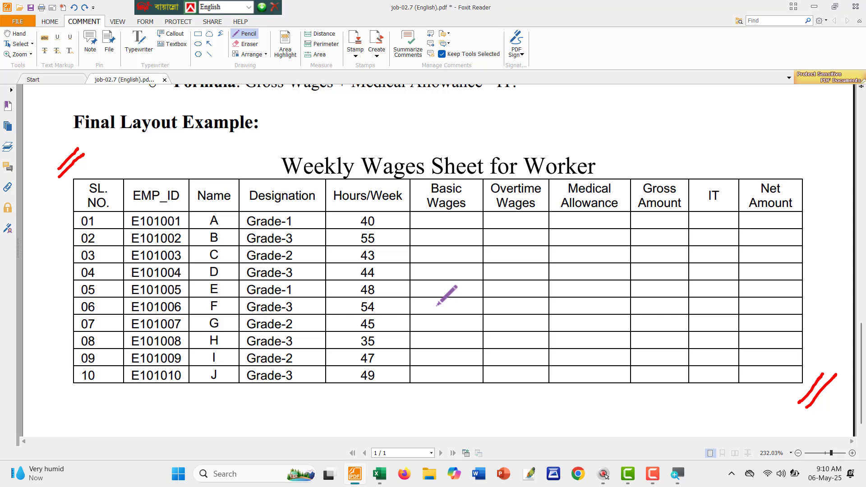
Step: Switch to Excel and apply All Borders to the wages table range A1:K12
key("alt+Tab")
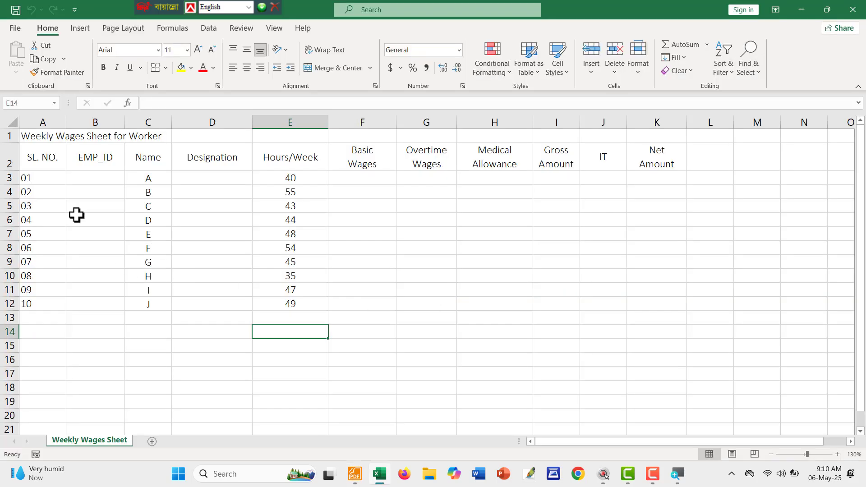
left_click(32, 137)
left_click_drag(45, 145, 657, 304)
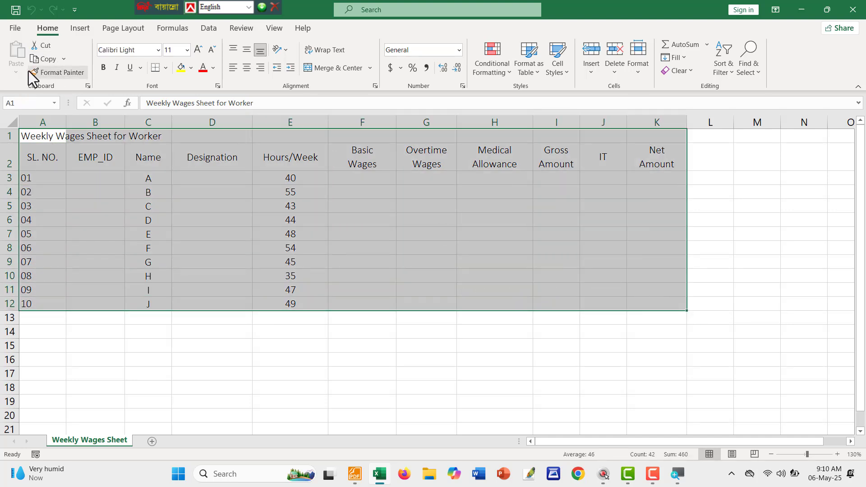
left_click(166, 67)
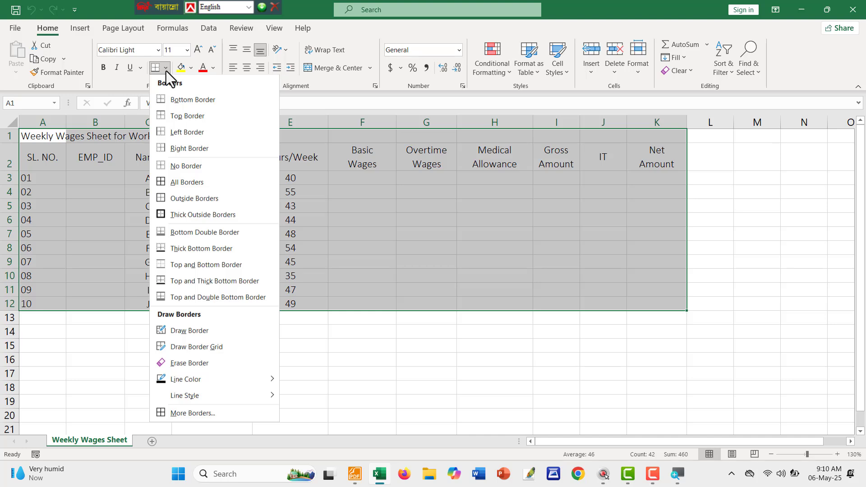
left_click(184, 185)
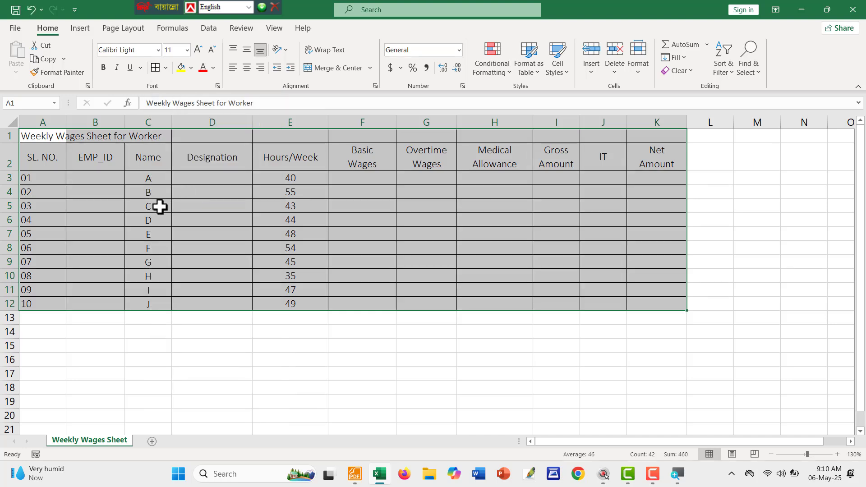
left_click(185, 360)
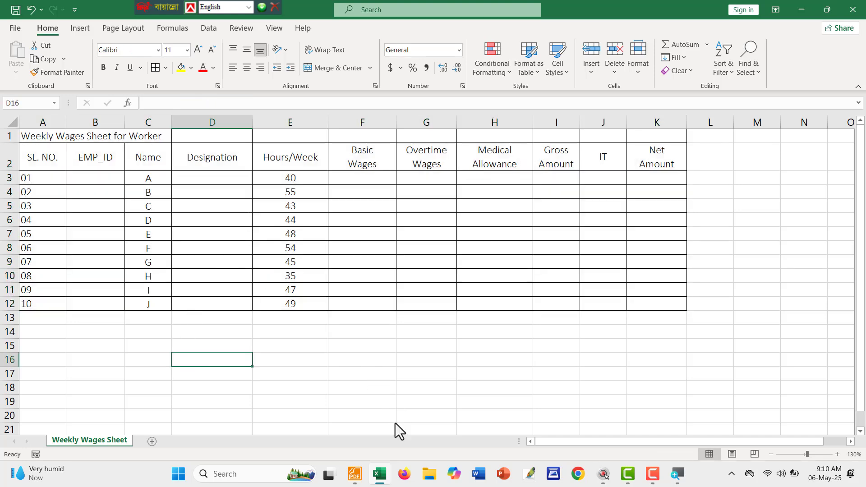
Step: Switch to the PDF in Foxit Reader and mark both ends of the "Weekly Wages Sheet for Worker" title with Pencil strokes
key("alt+Tab")
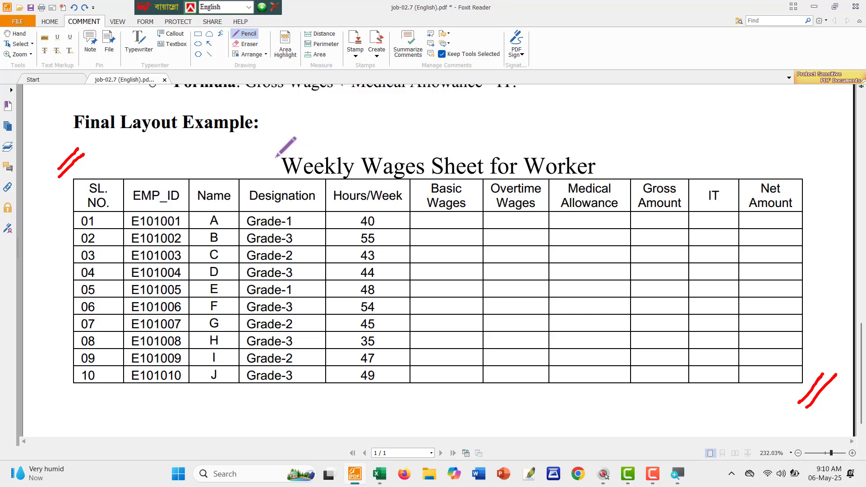
left_click_drag(264, 156, 295, 144)
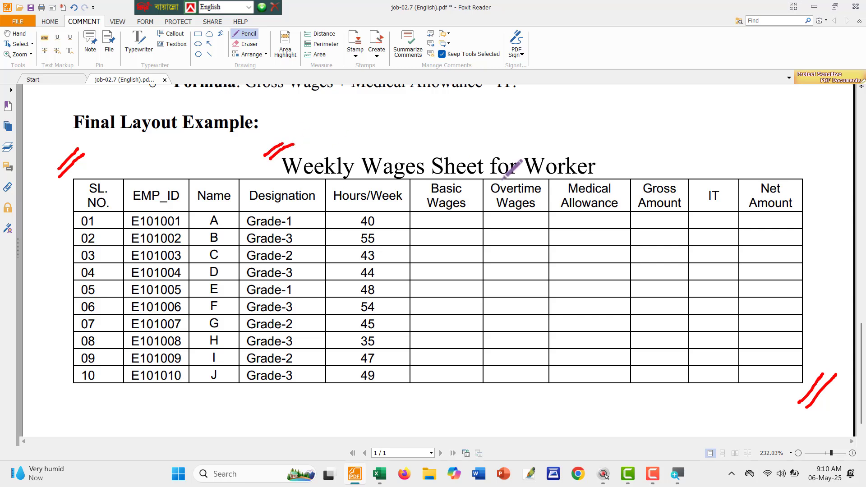
left_click_drag(602, 174, 635, 164)
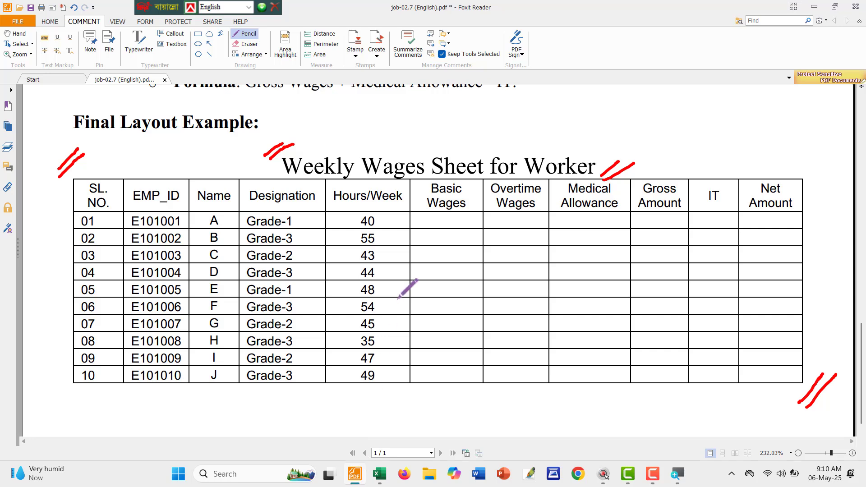
Step: Switch to Excel and merge and centre the title "Weekly Wages Sheet for Worker" across A1:K1
key("alt+Tab")
left_click(91, 135)
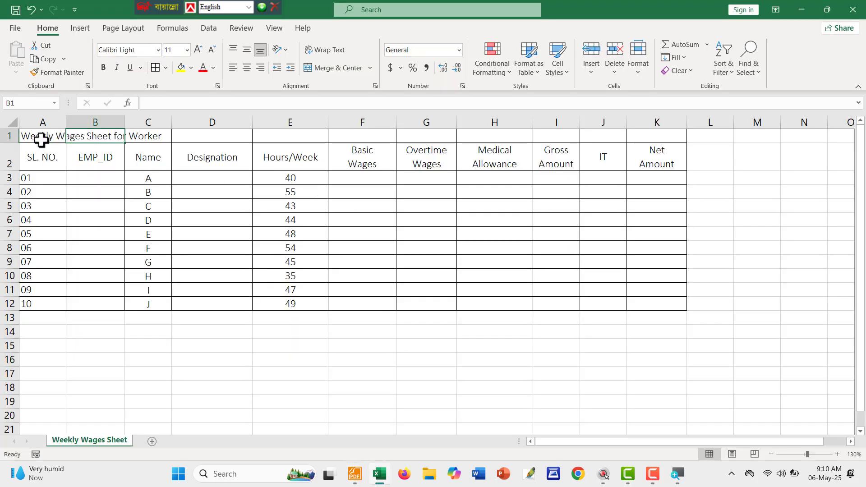
left_click(28, 134)
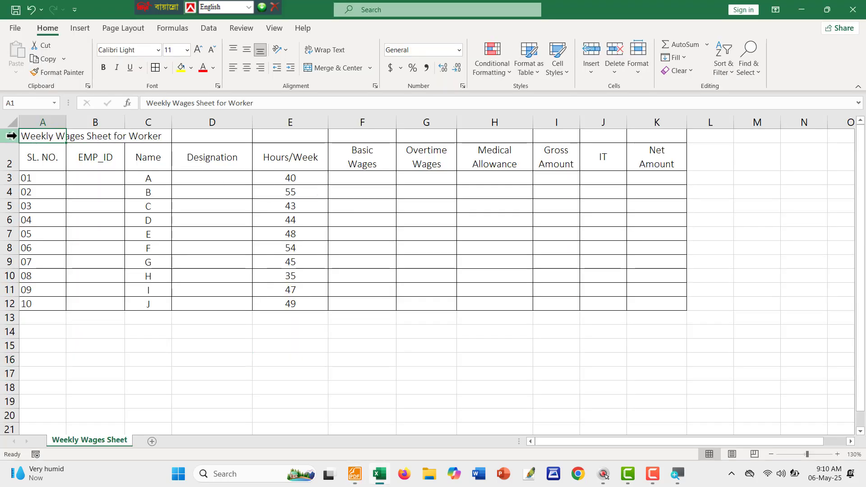
scroll(52, 163, "up", 3)
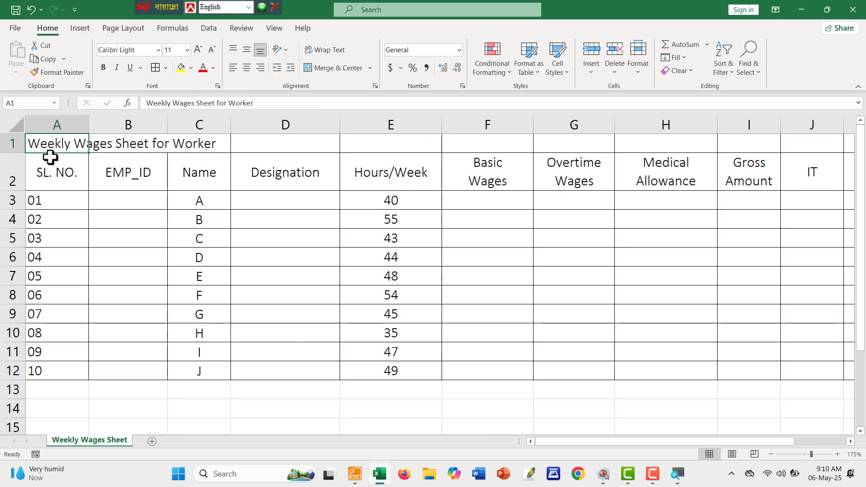
scroll(52, 155, "down", 1)
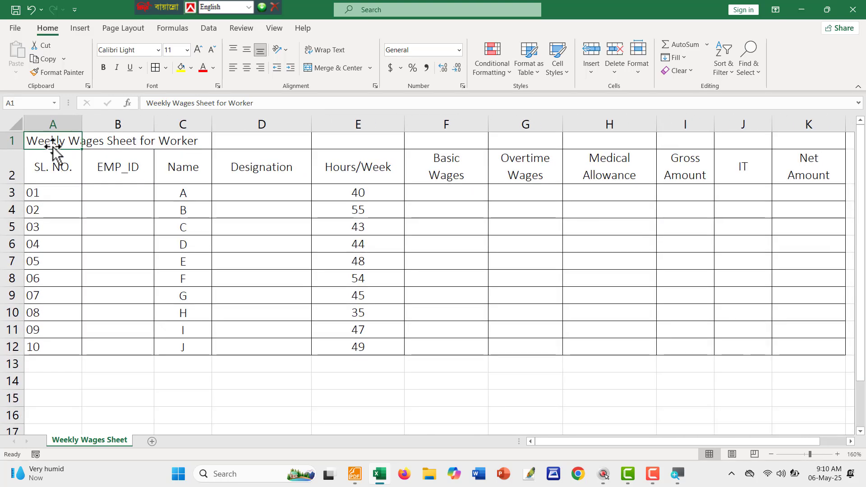
left_click_drag(43, 140, 791, 145)
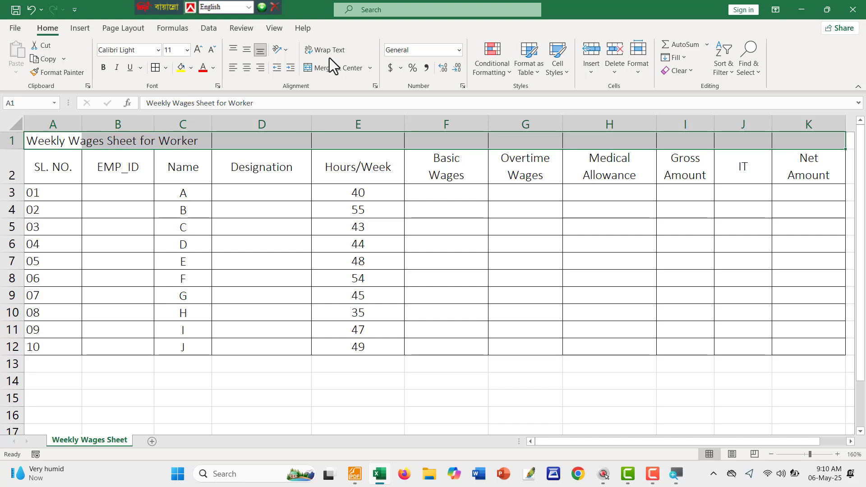
left_click(321, 71)
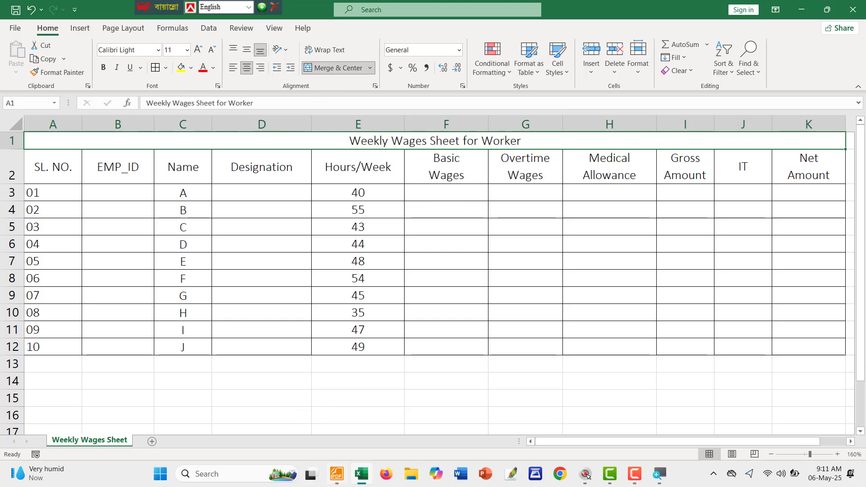
Step: Switch to the PDF in Foxit Reader and examine the title font requirements under Title and Text Formatting
left_click(337, 474)
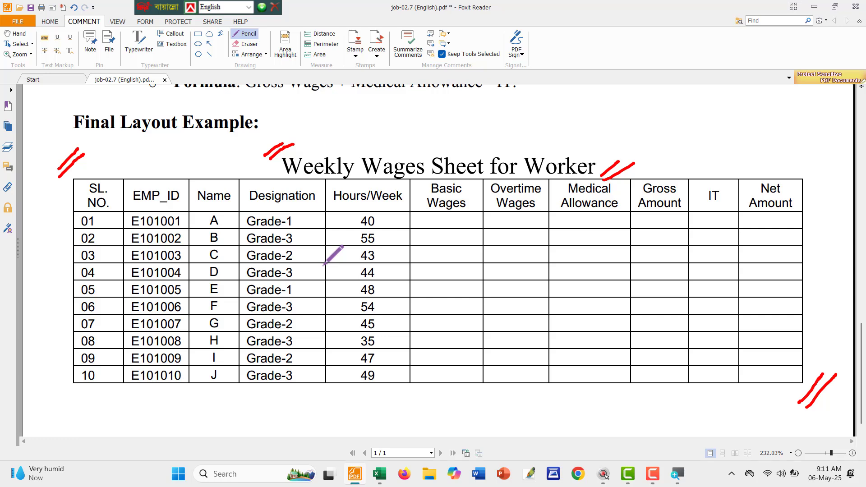
scroll(324, 265, "up", 15)
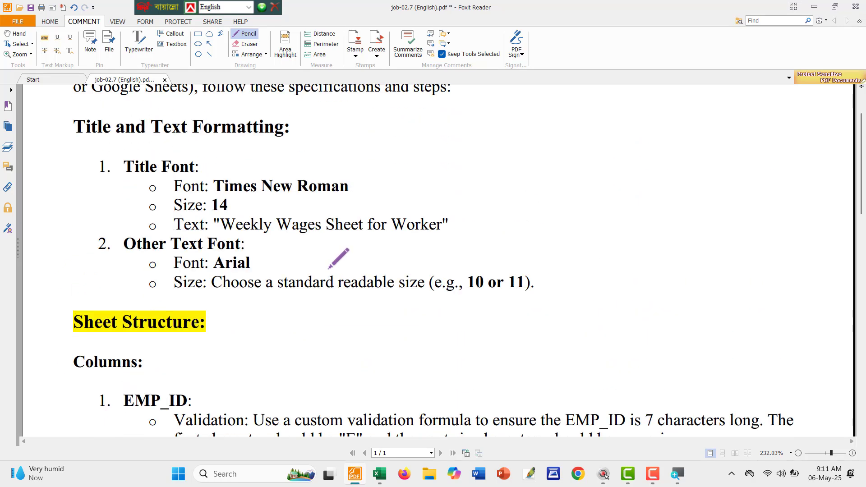
scroll(338, 258, "up", 2)
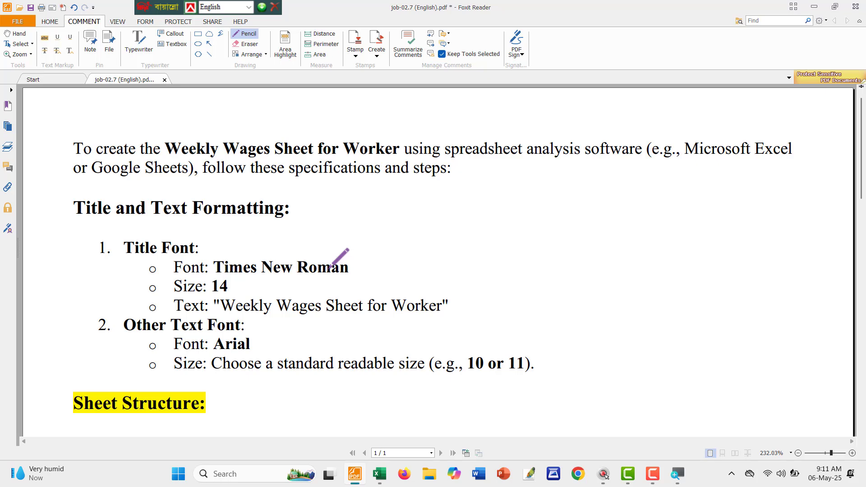
scroll(209, 239, "down", 1)
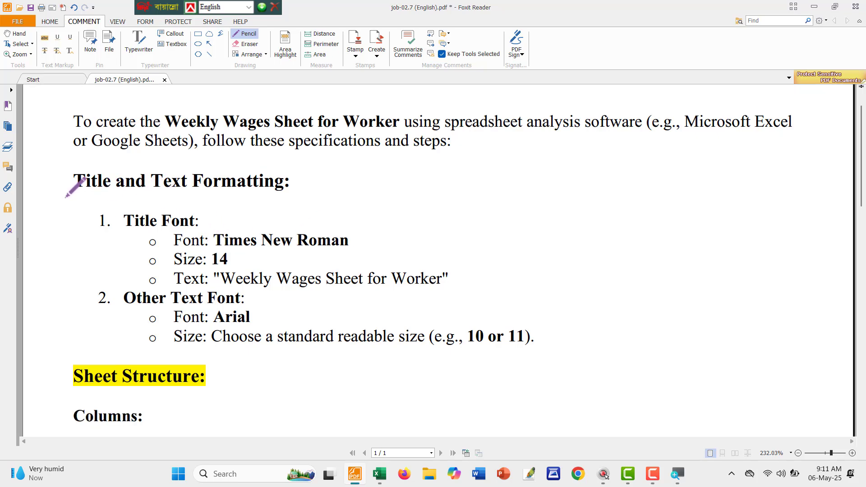
scroll(73, 198, "up", 2)
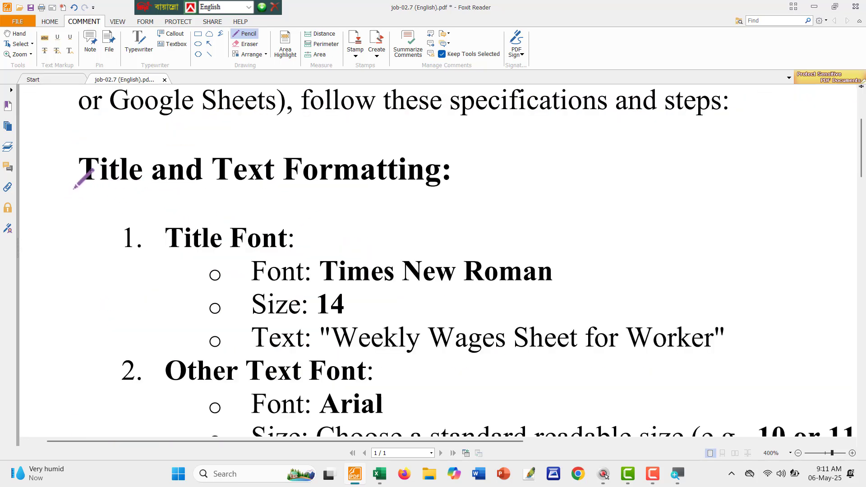
Step: Underline the "Title and Text Formatting" heading with a Pencil stroke and return to the Select tool
left_click_drag(83, 183, 468, 192)
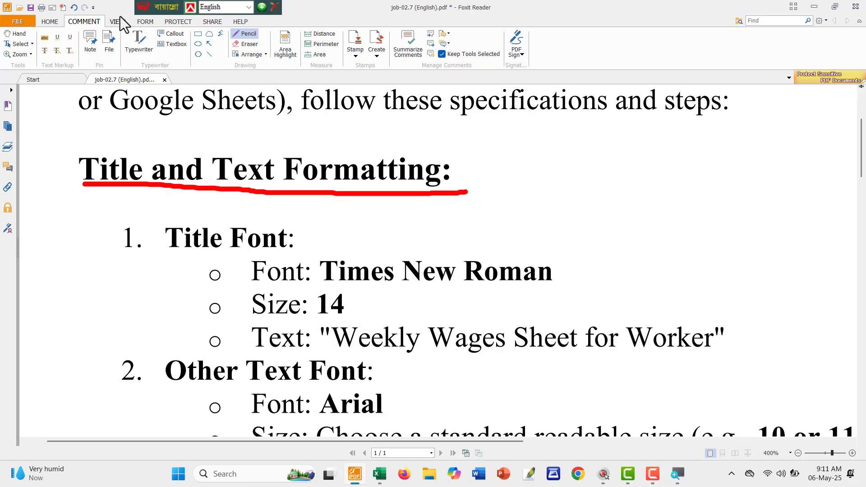
left_click(18, 44)
Step: Examine the Title Font requirements, selecting in turn the heading, font name, size and title text
scroll(173, 227, "down", 1)
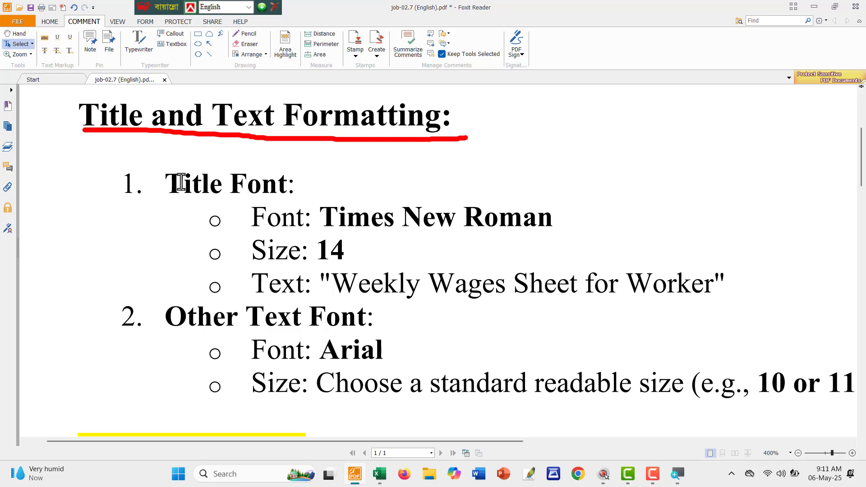
left_click_drag(168, 178, 291, 182)
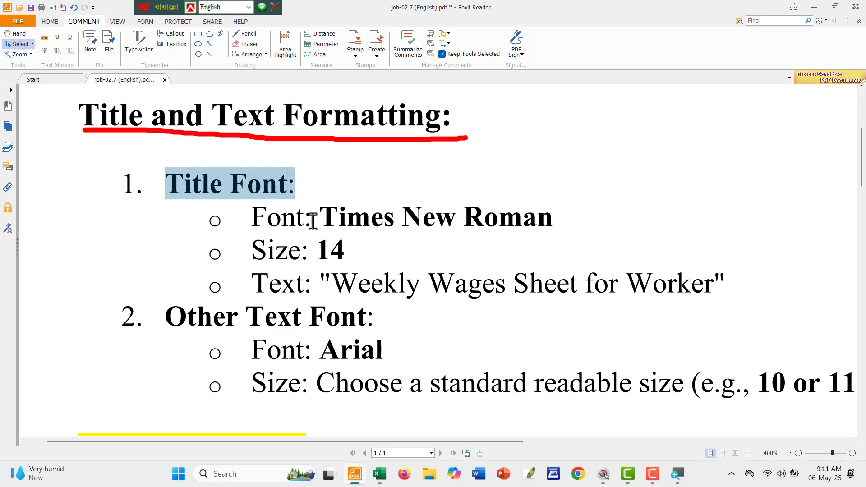
scroll(334, 221, "down", 1)
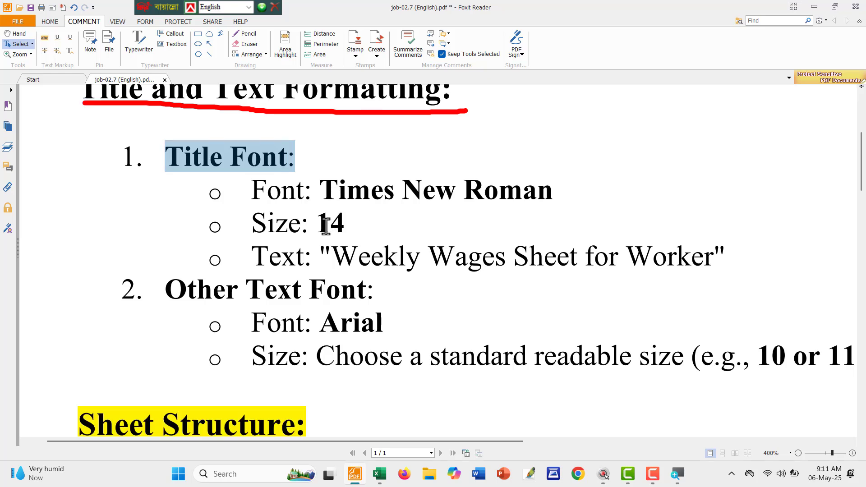
left_click_drag(328, 195, 560, 198)
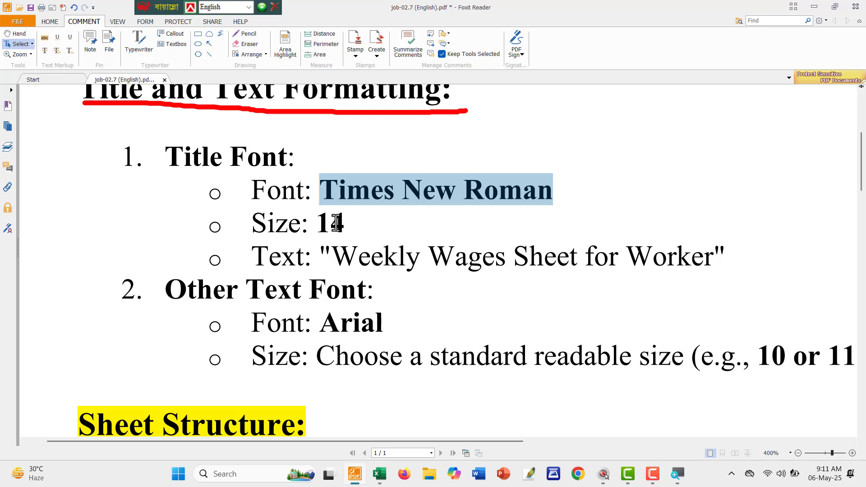
left_click_drag(318, 223, 344, 224)
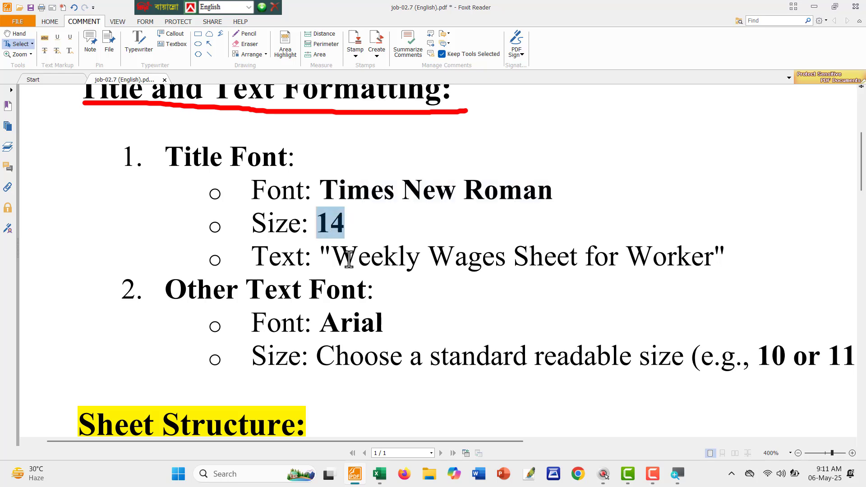
left_click_drag(334, 260, 715, 265)
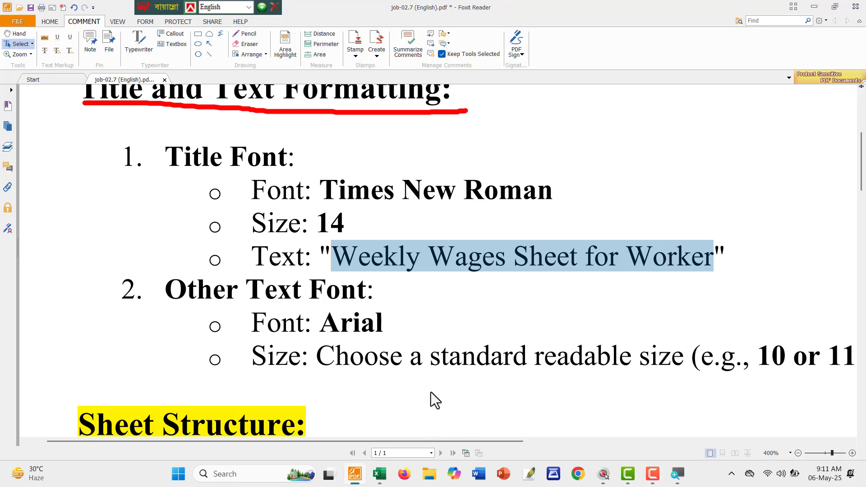
Step: Switch to Excel and set the title "Weekly Wages Sheet for Worker" to Times New Roman, size 14
key("alt+Tab")
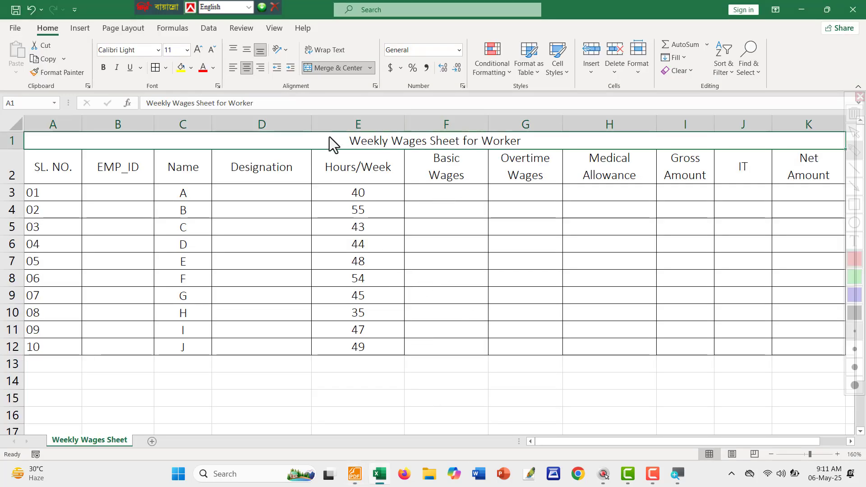
left_click_drag(326, 131, 537, 150)
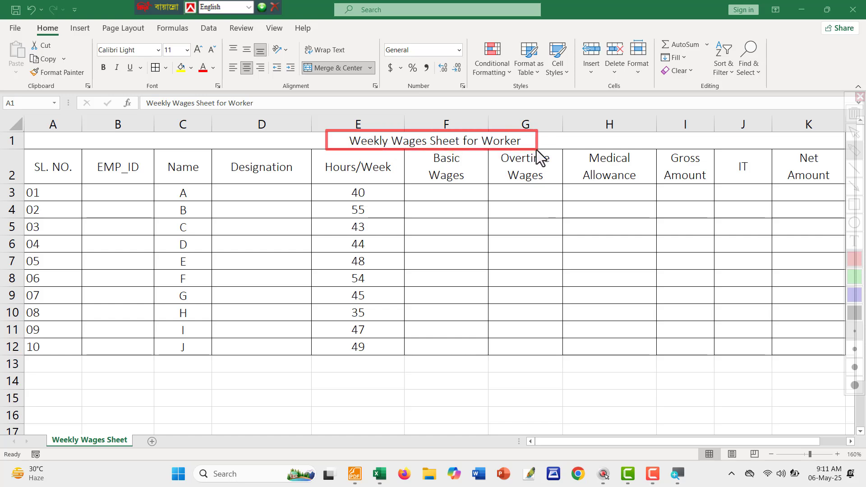
key("Escape")
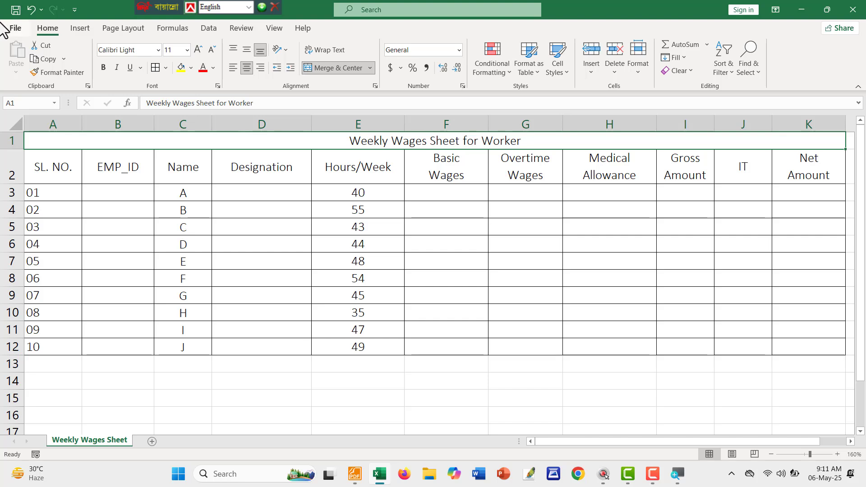
left_click(158, 50)
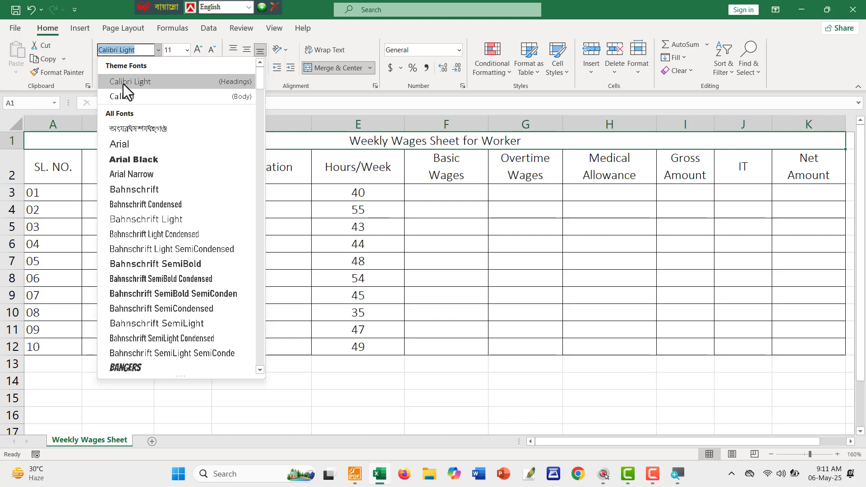
left_click(142, 50)
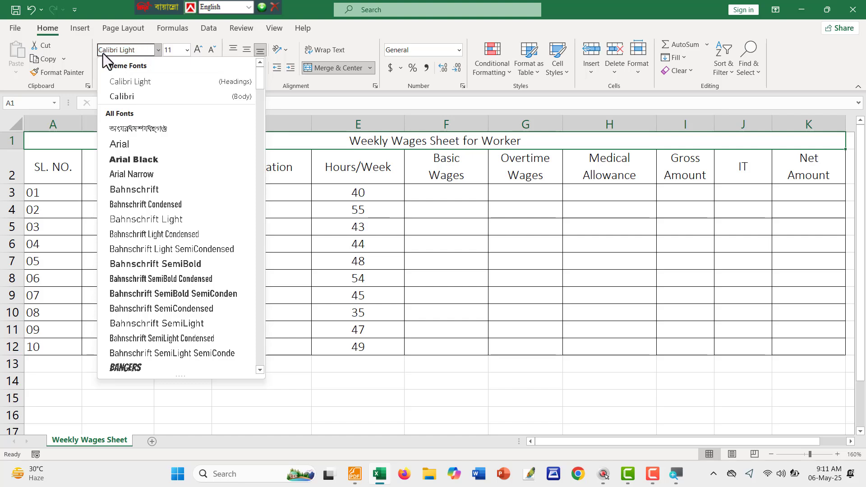
scroll(158, 180, "down", 2)
scroll(161, 193, "up", 2)
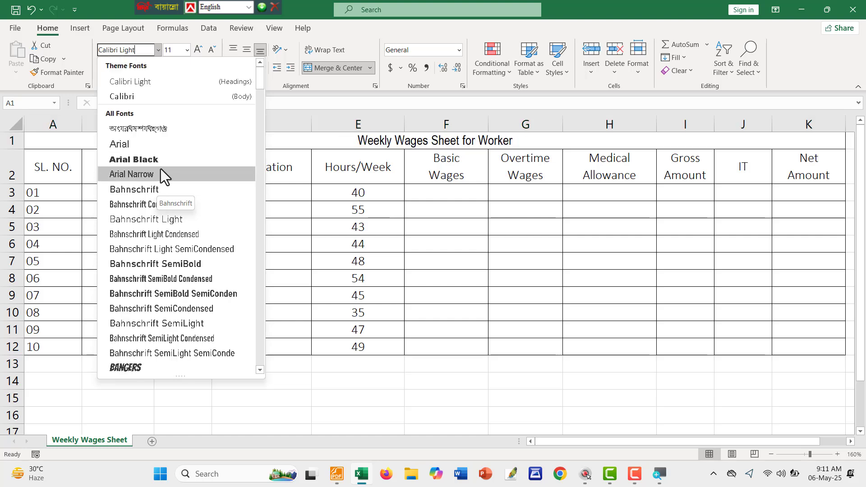
left_click(144, 53)
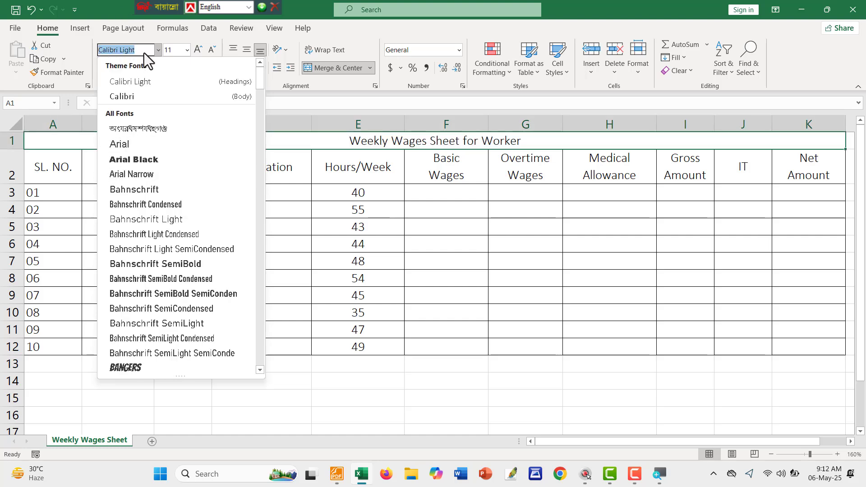
type("T")
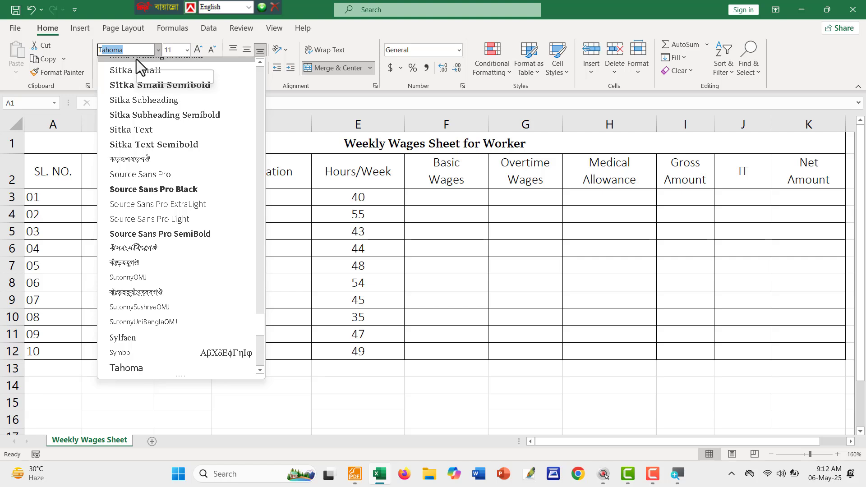
type("imes New R")
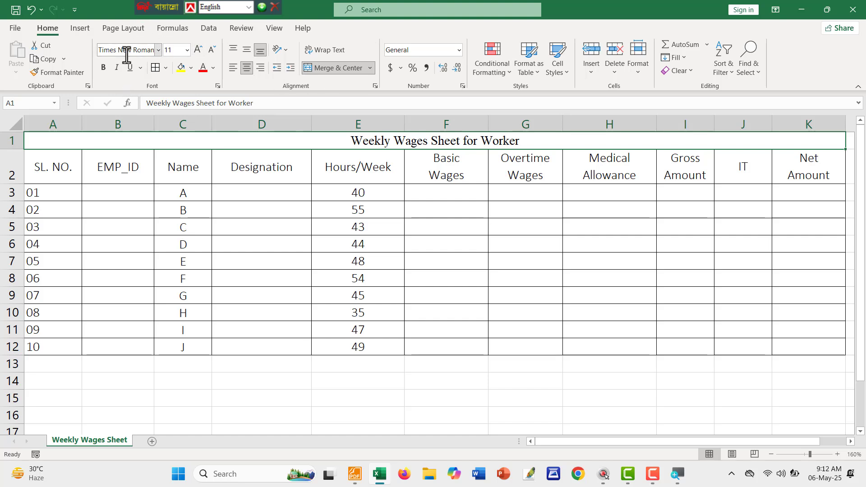
left_click(186, 49)
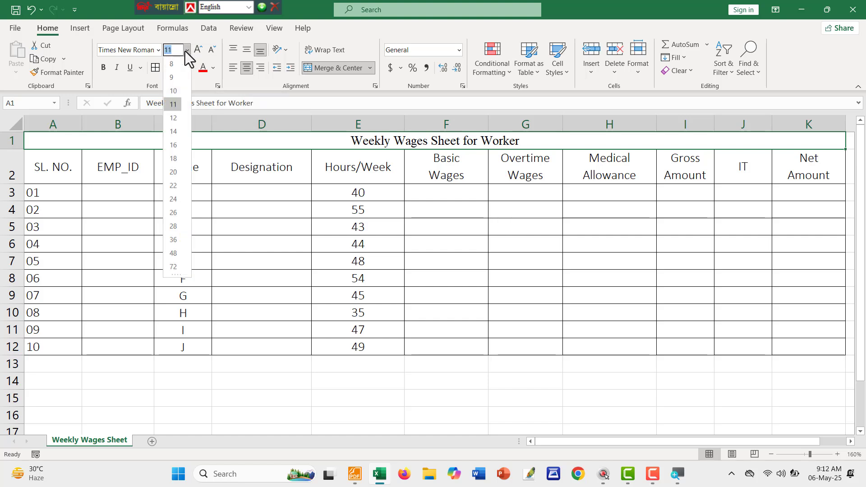
left_click(174, 133)
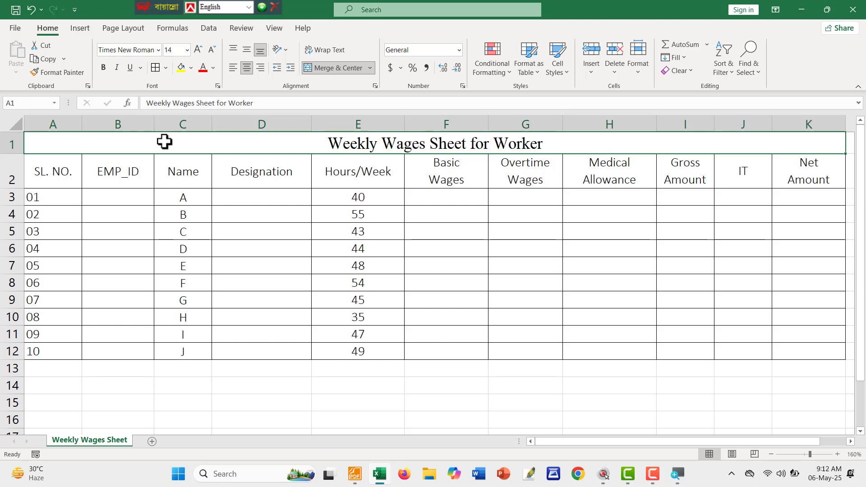
Step: Switch to the PDF in Foxit Reader, review the Other Text Font requirements and highlight that whole section in yellow
key("alt+Tab")
scroll(275, 232, "down", 5)
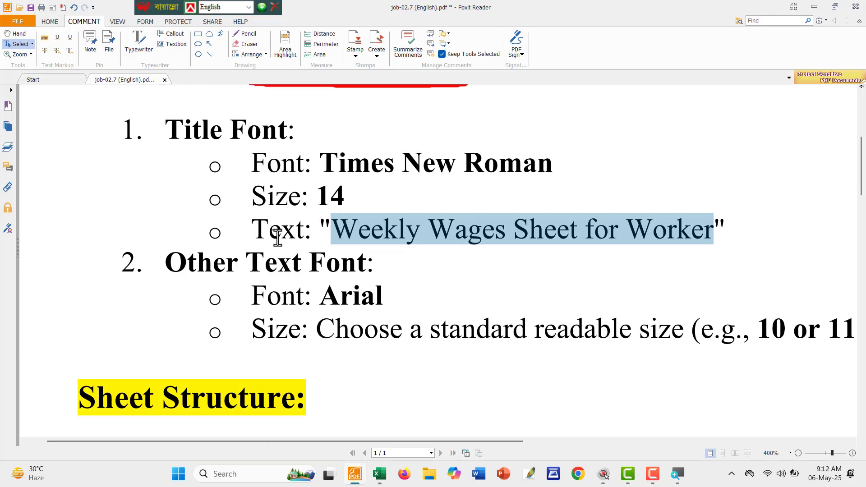
left_click_drag(177, 154, 364, 156)
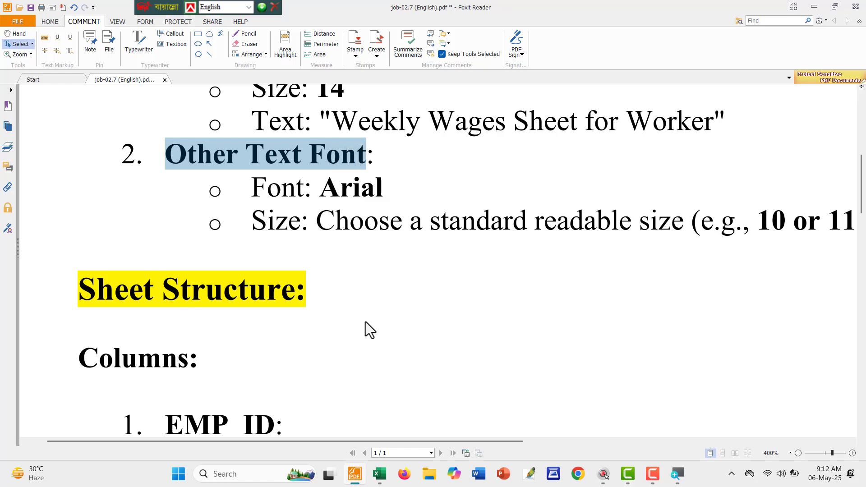
scroll(397, 264, "down", 1)
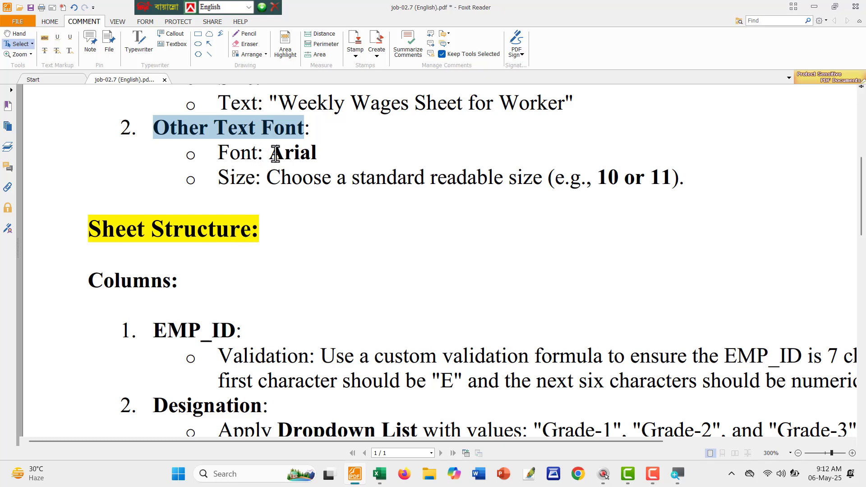
left_click_drag(272, 154, 324, 155)
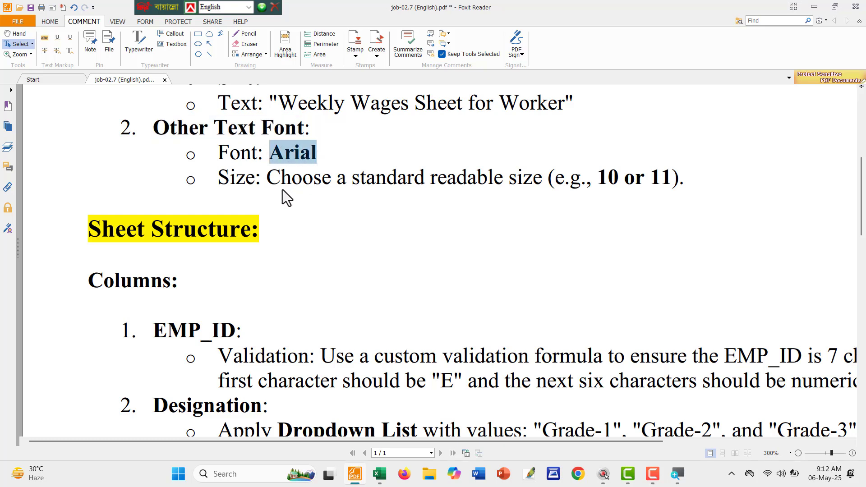
left_click_drag(267, 178, 667, 187)
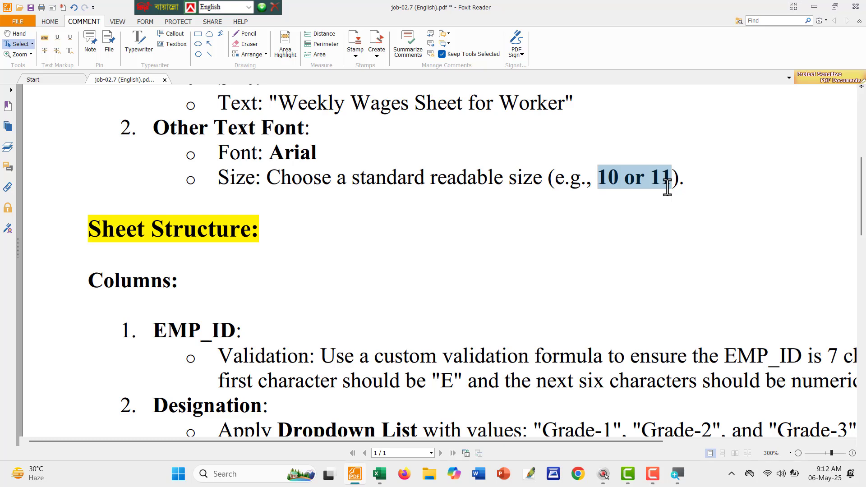
left_click_drag(159, 126, 644, 182)
right_click(643, 182)
left_click(666, 219)
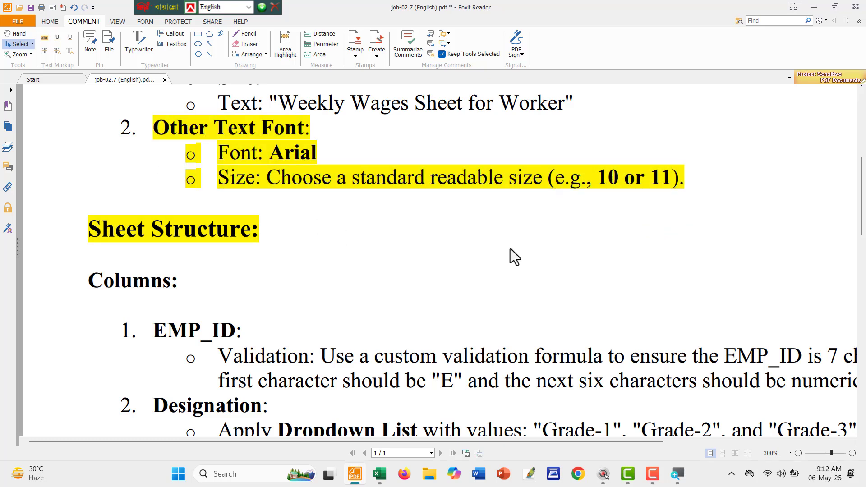
Step: Switch to Excel and mark the table range A2:K12 with a temporary on-screen rectangle and tick, then clear the marks
key("alt+Tab")
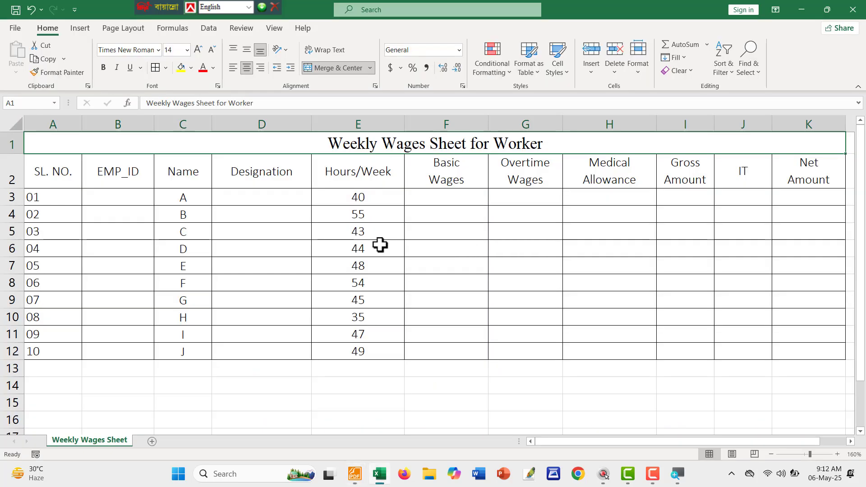
scroll(339, 283, "down", 1)
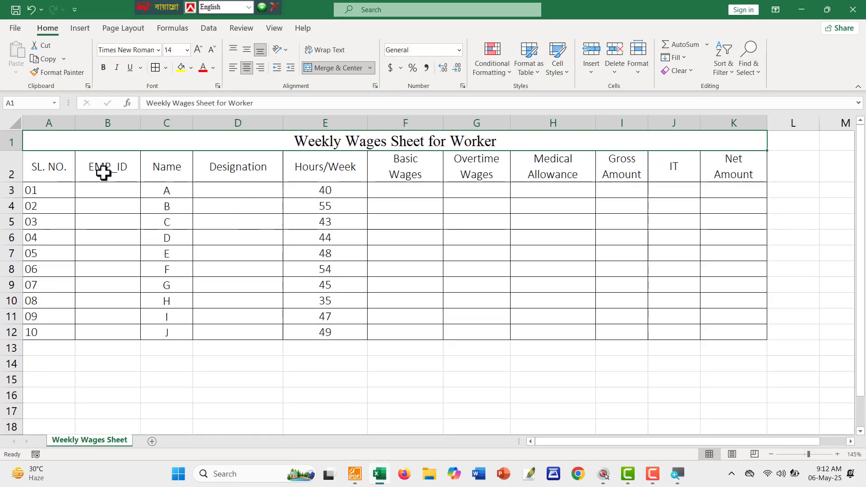
key("ctrl+shift+d")
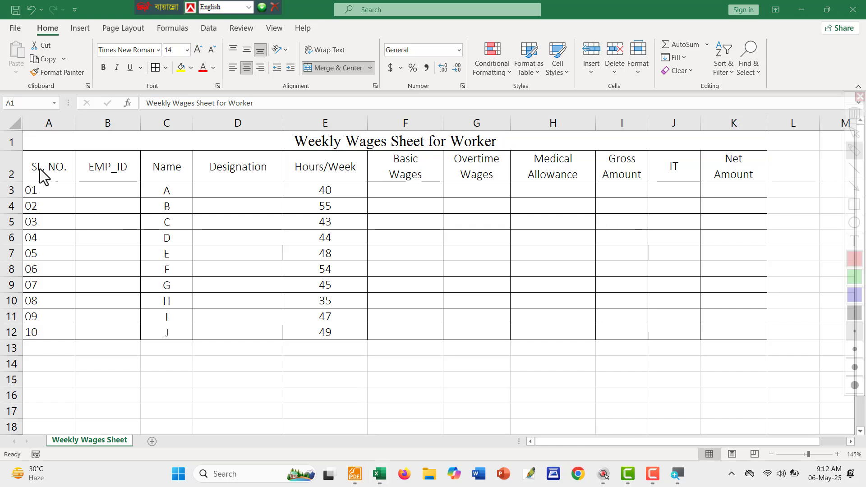
mouse_move(18, 150)
left_mouse_down()
mouse_move(673, 372)
mouse_move(782, 355)
left_mouse_up()
left_click_drag(339, 211, 492, 222)
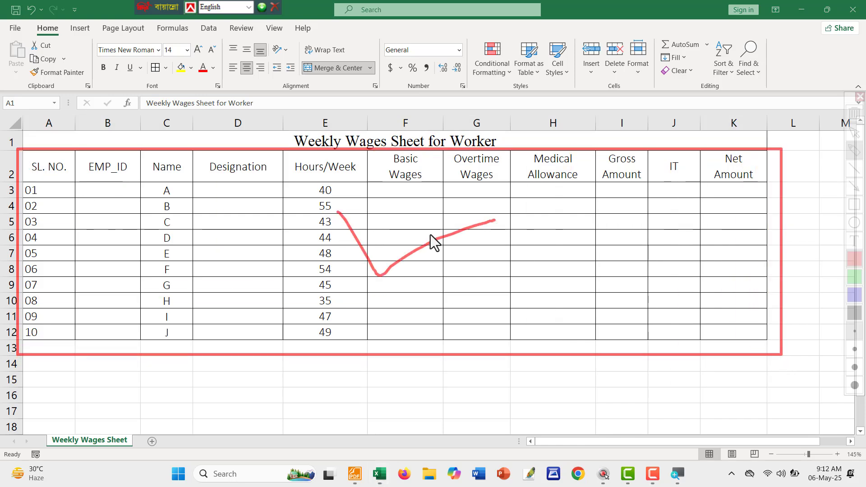
key("ctrl+shift+d")
Step: Set the text of the wages table range A2:K12 to Arial, size 11
left_click_drag(46, 167, 714, 333)
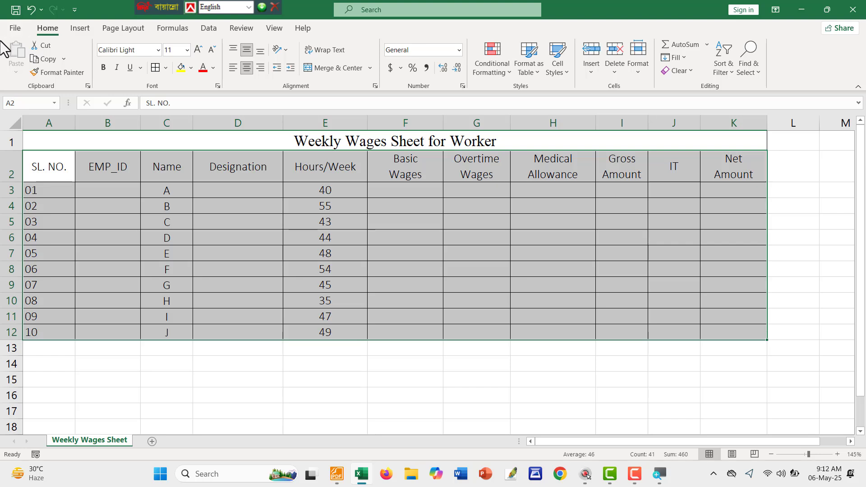
left_click(158, 51)
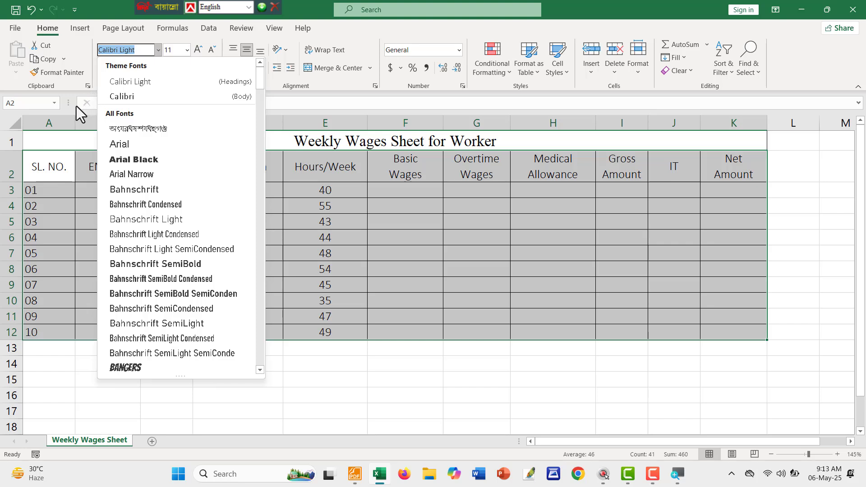
type("A")
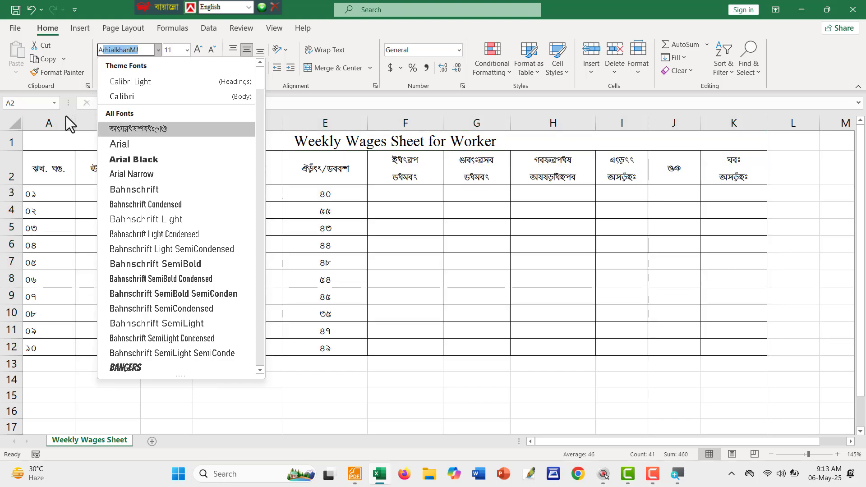
type("rial")
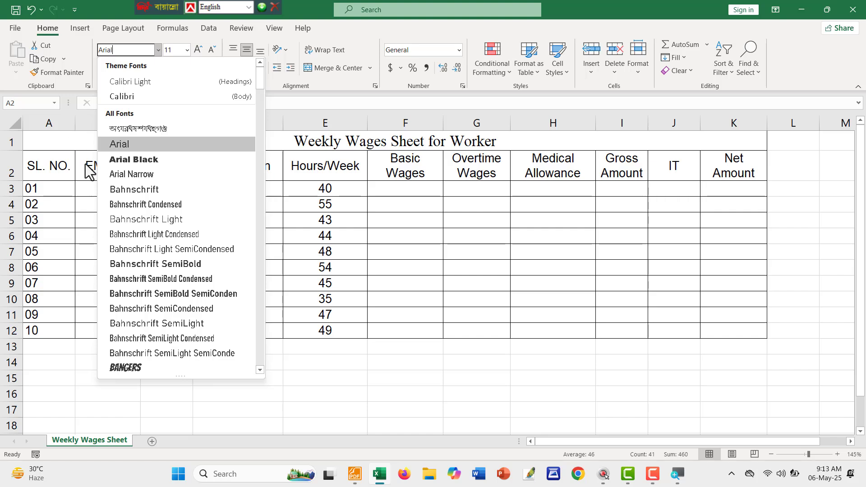
left_click(140, 144)
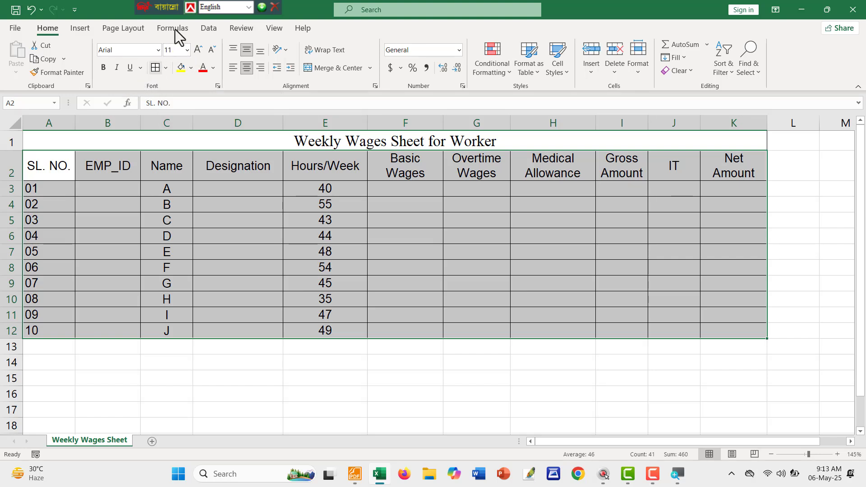
left_click(187, 50)
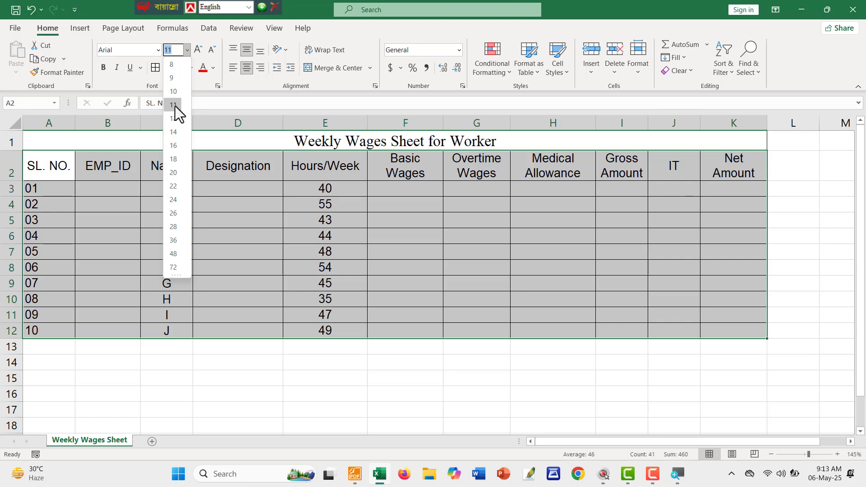
left_click(174, 106)
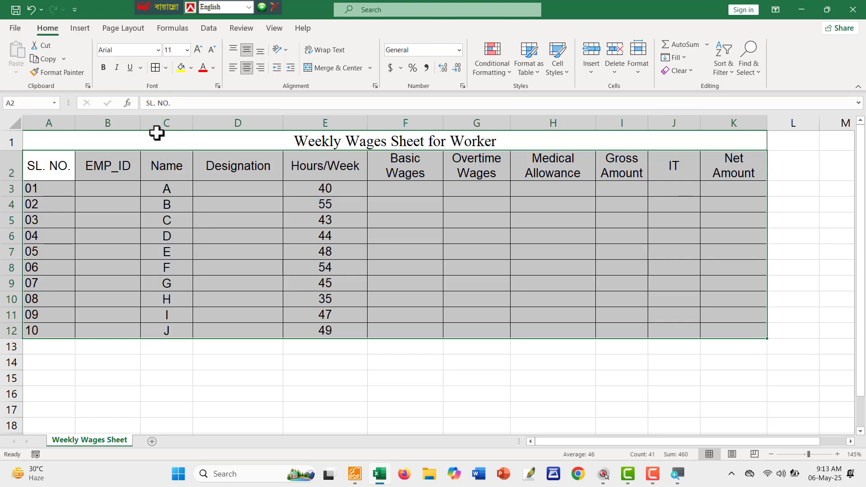
Step: Switch to the PDF in Foxit Reader and underline the "Sheet Structure:" and "Columns:" headings with the red Pencil
left_click(255, 371)
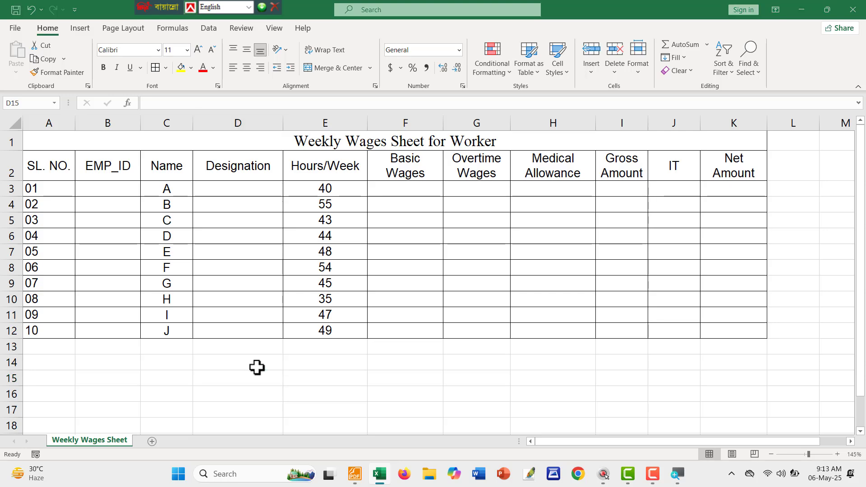
key("alt+Tab")
scroll(282, 278, "down", 1)
scroll(286, 271, "down", 4)
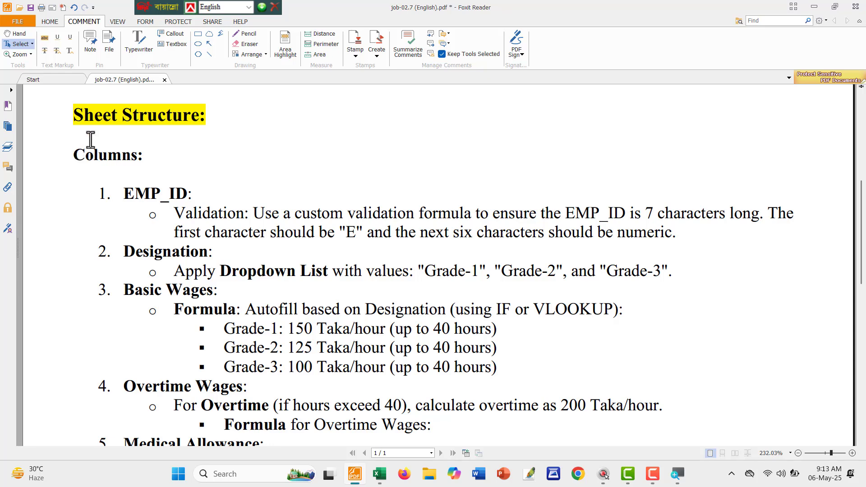
scroll(88, 154, "up", 1)
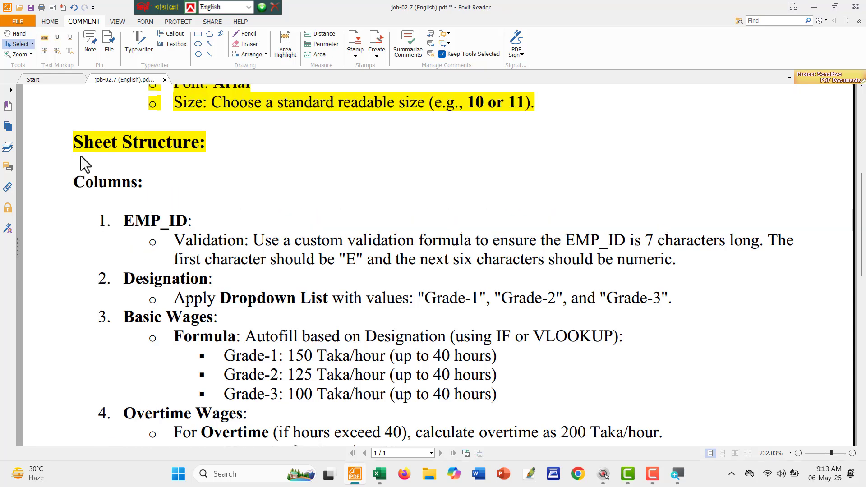
left_click(243, 34)
left_click_drag(66, 158, 229, 161)
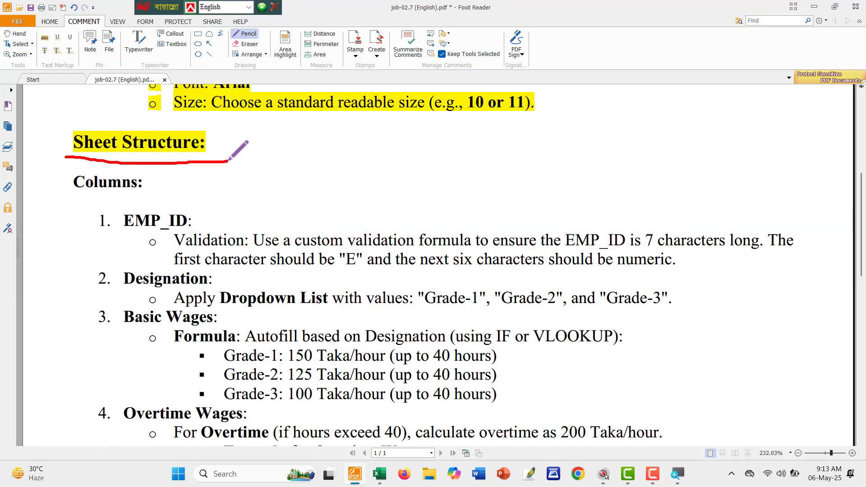
scroll(122, 138, "down", 2)
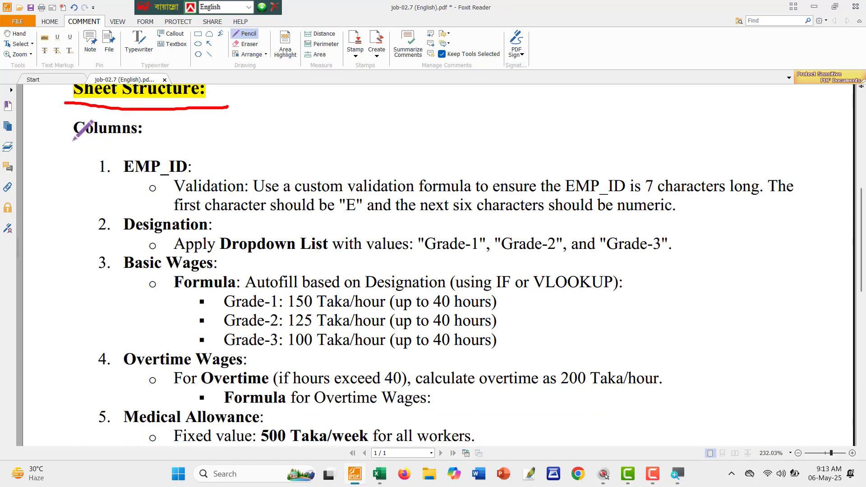
left_click_drag(72, 140, 155, 143)
Step: Switch to Excel and mark the SL. NO., EMP_ID and Name columns with temporary on-screen rectangles, then clear the marks
key("alt+Tab")
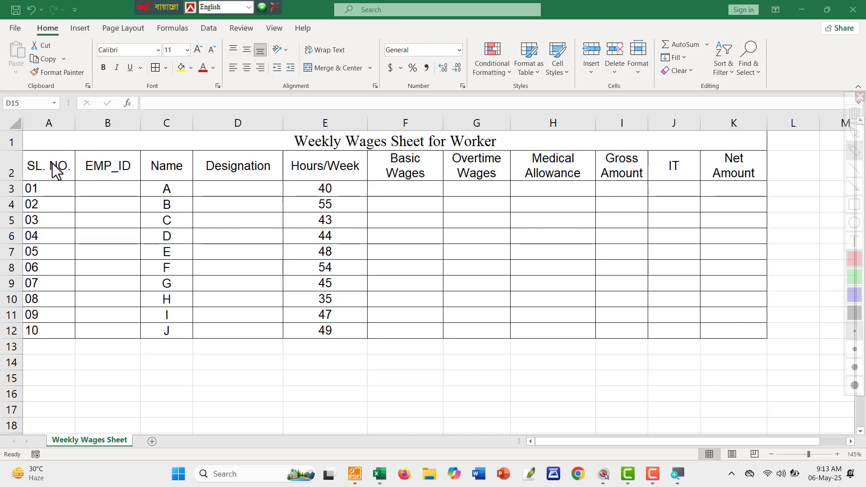
mouse_move(21, 148)
left_mouse_down()
mouse_move(69, 292)
mouse_move(73, 351)
left_mouse_up()
left_click_drag(83, 149, 137, 349)
mouse_move(142, 146)
left_mouse_down()
mouse_move(170, 237)
mouse_move(189, 356)
left_mouse_up()
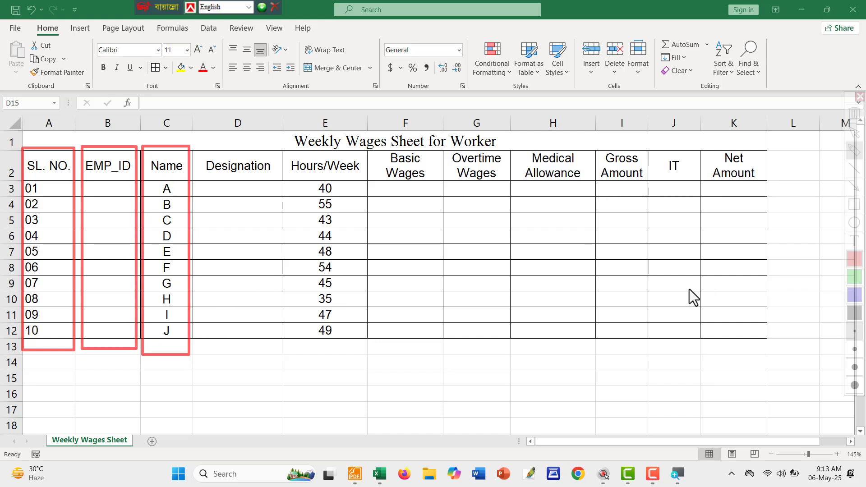
key("Escape")
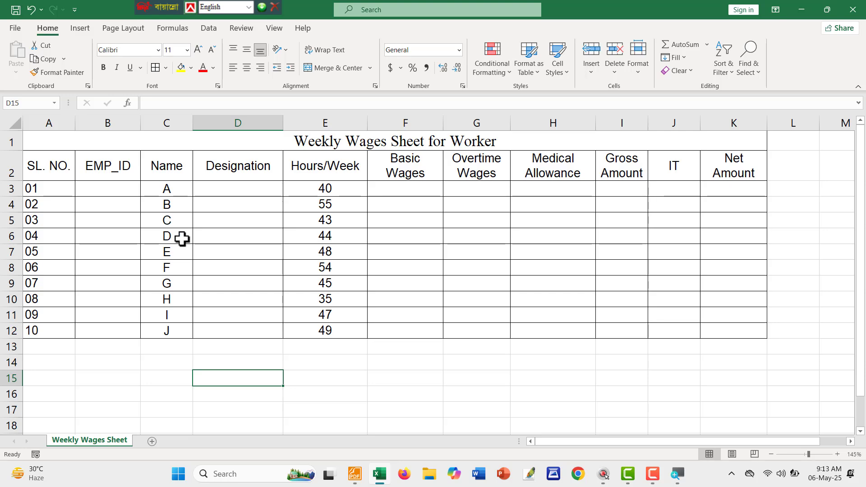
Step: Switch to the PDF in Foxit Reader, underline the EMP_ID heading in red and read through its validation rule
key("alt+Tab")
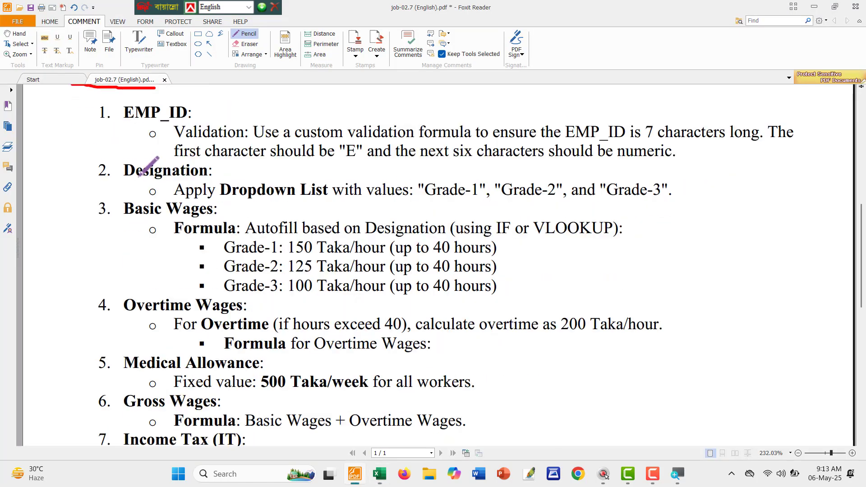
scroll(130, 188, "up", 1)
left_click_drag(120, 167, 216, 162)
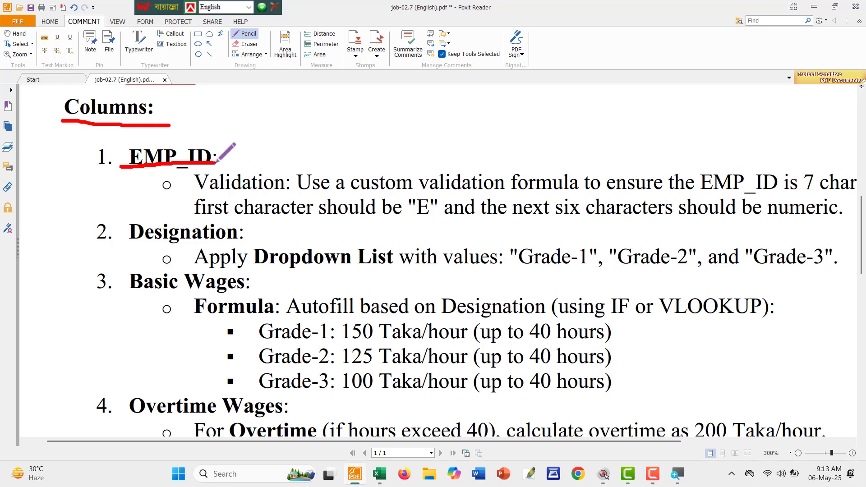
left_click(14, 47)
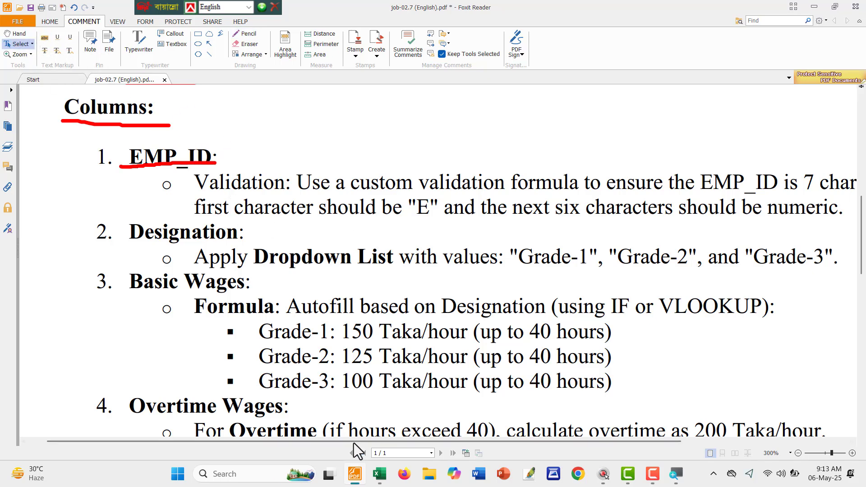
left_click_drag(350, 439, 429, 442)
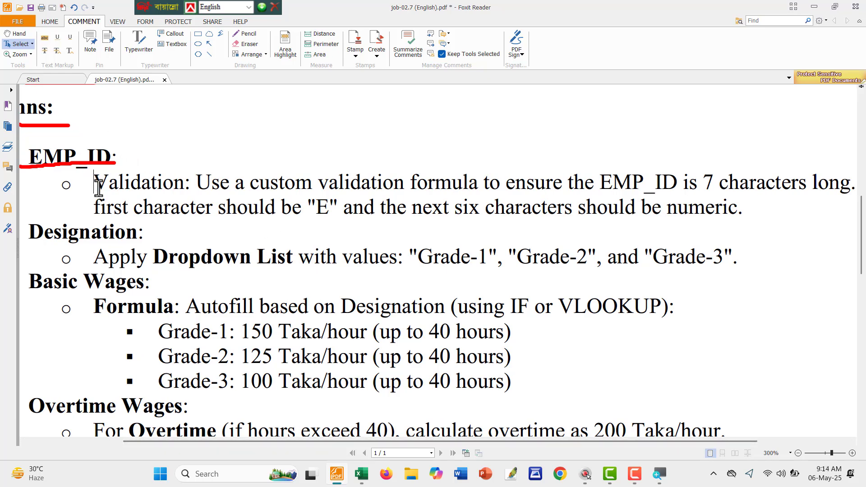
left_click_drag(98, 185, 187, 179)
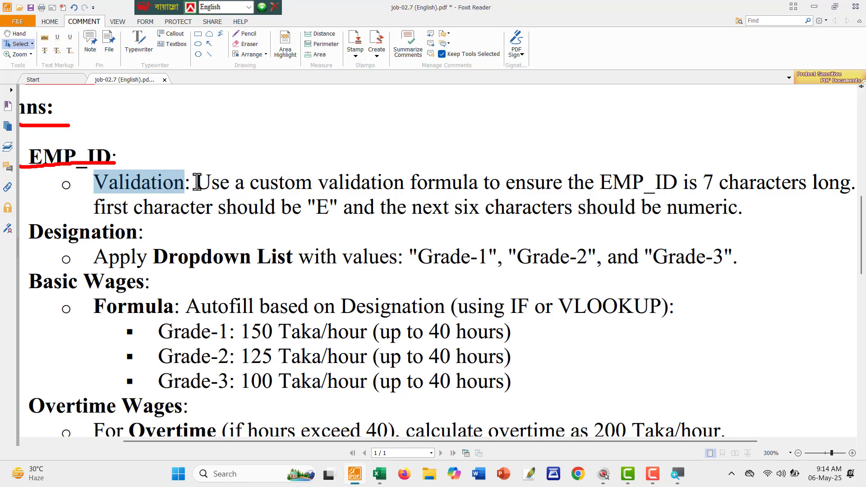
left_click_drag(197, 182, 849, 189)
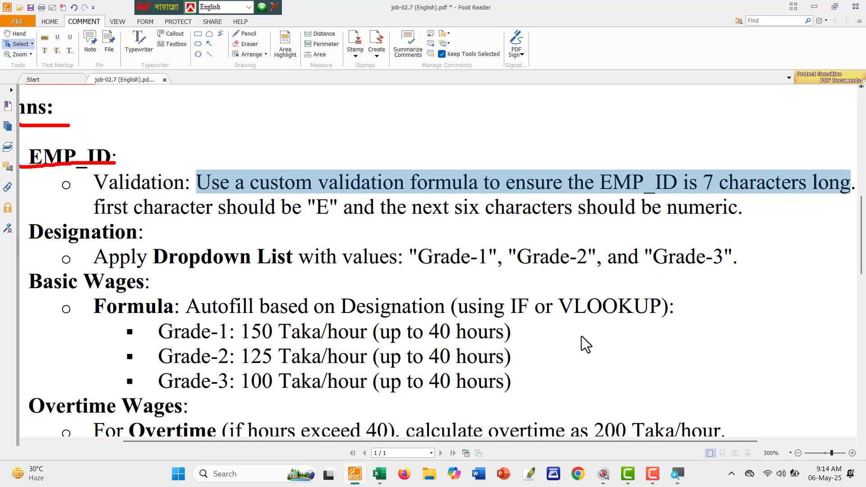
scroll(533, 334, "down", 1)
scroll(677, 307, "down", 1)
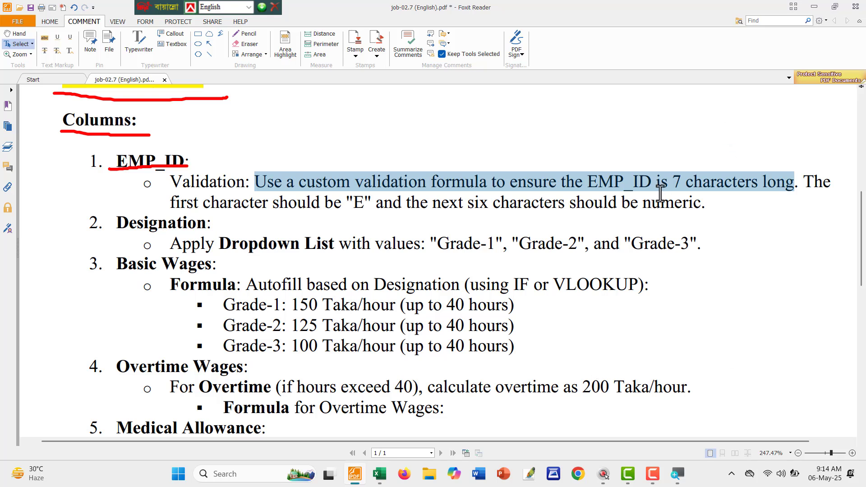
left_click_drag(674, 185, 758, 186)
right_click(741, 188)
left_click(764, 229)
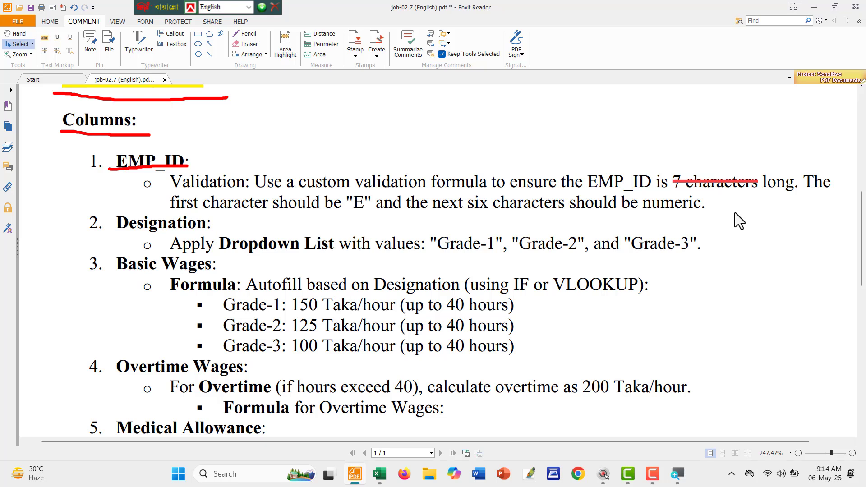
key("ctrl+z")
Step: Highlight "7 characters" and the phrase "The first character should be "E"" in yellow in the EMP_ID validation rule
left_click_drag(673, 184, 755, 187)
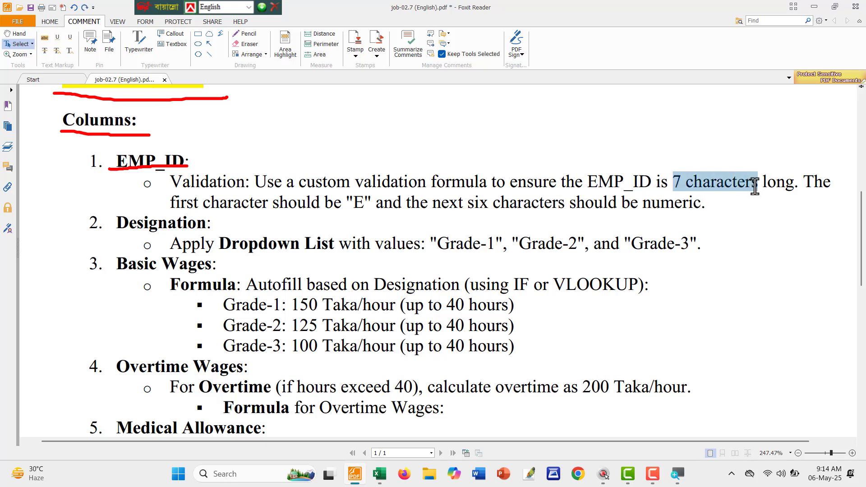
right_click(729, 186)
left_click(746, 225)
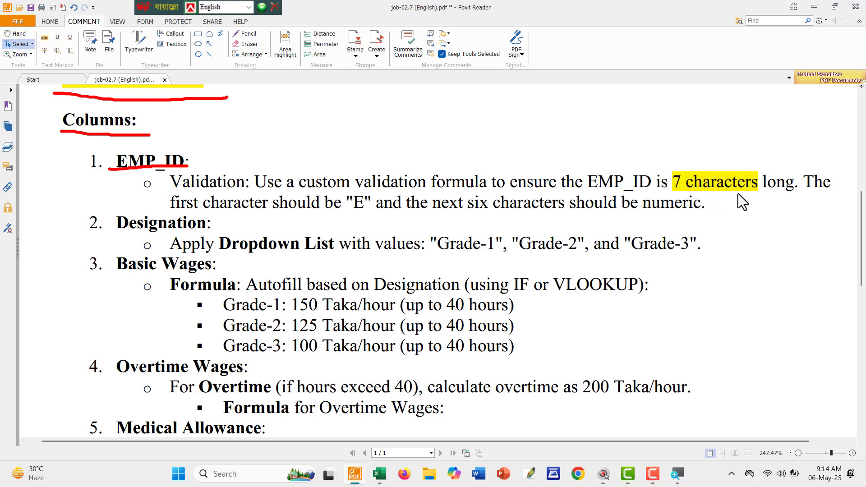
left_click_drag(768, 184, 365, 210)
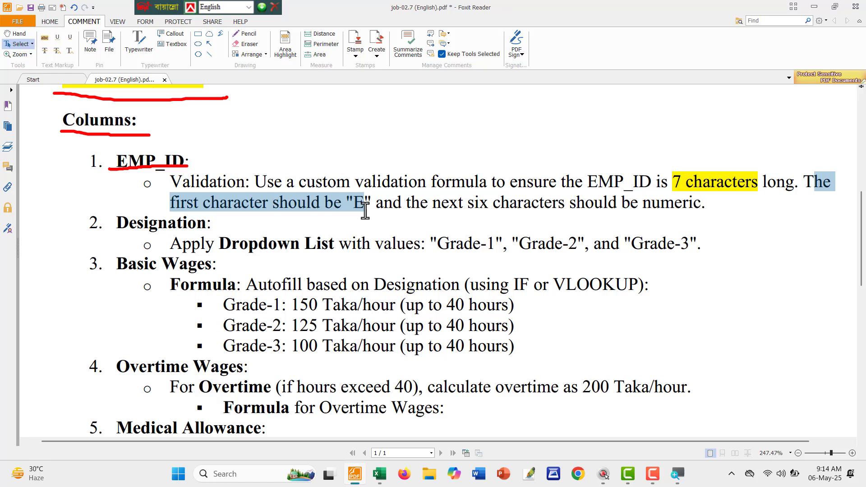
right_click(338, 203)
left_click(360, 236)
Step: Highlight the phrase "the next six characters should be numeric" in yellow in the EMP_ID validation rule
scroll(198, 208, "up", 2)
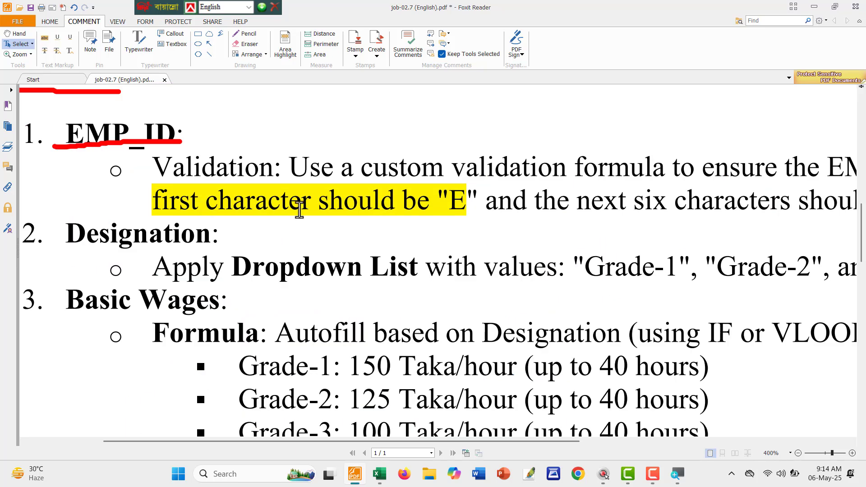
scroll(322, 214, "down", 1)
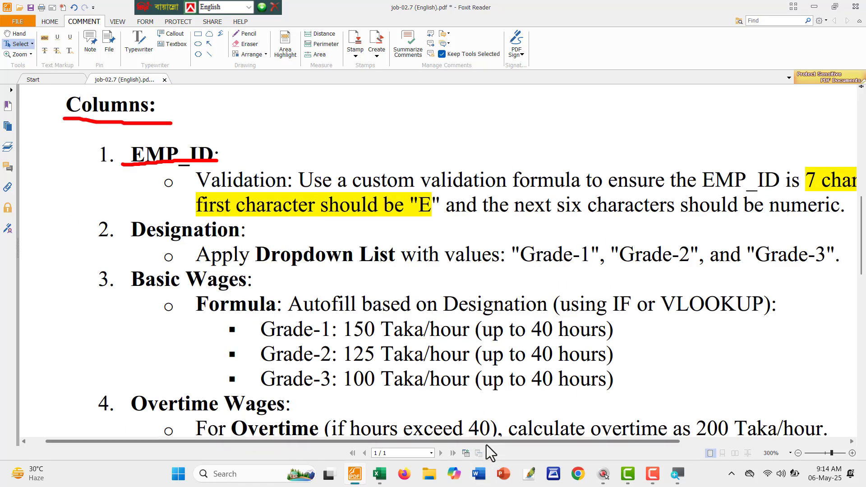
left_click_drag(486, 442, 595, 442)
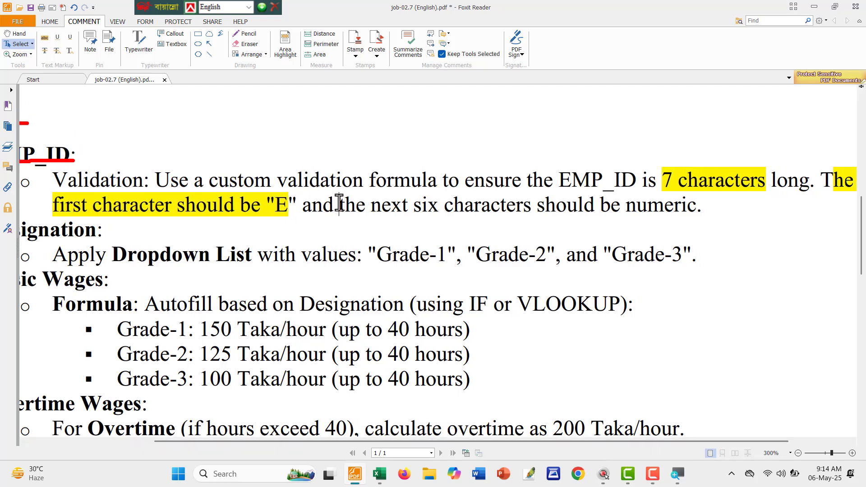
left_click_drag(339, 207, 695, 215)
right_click(482, 218)
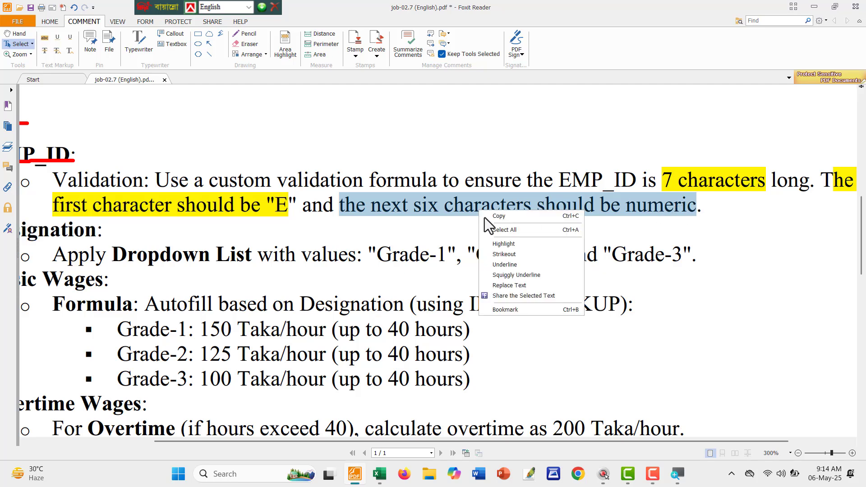
left_click(507, 245)
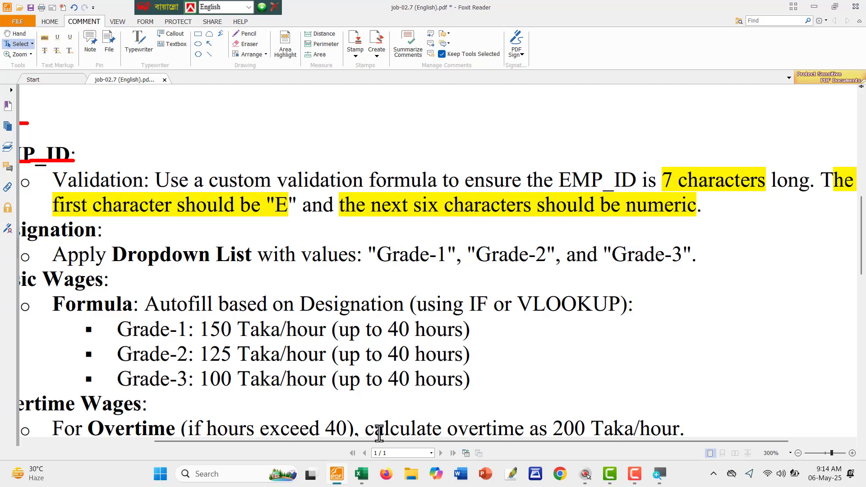
Step: Switch to Excel and look over the empty EMP_ID cells B3:B12 that the validation rule concerns
key("alt+Tab")
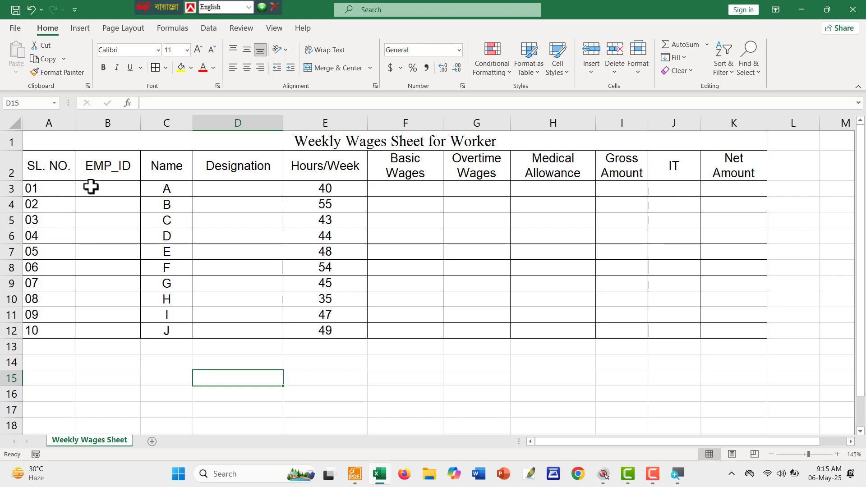
left_click_drag(91, 185, 104, 331)
left_click(178, 381)
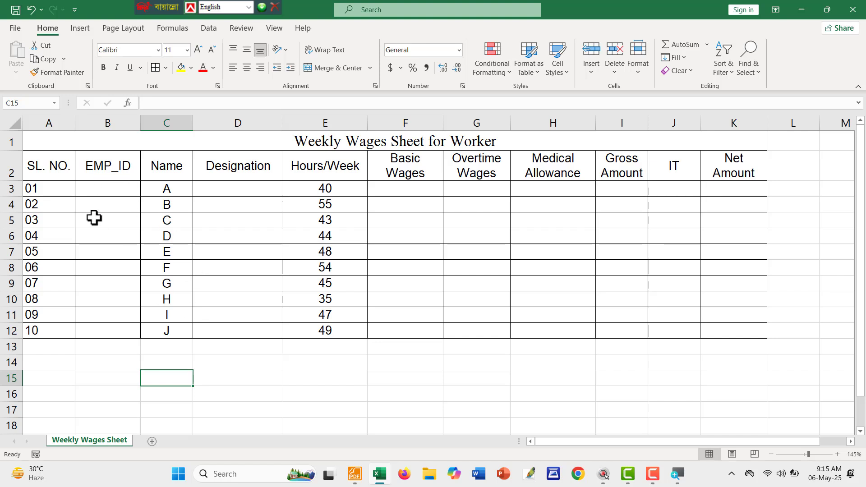
left_click_drag(100, 188, 100, 330)
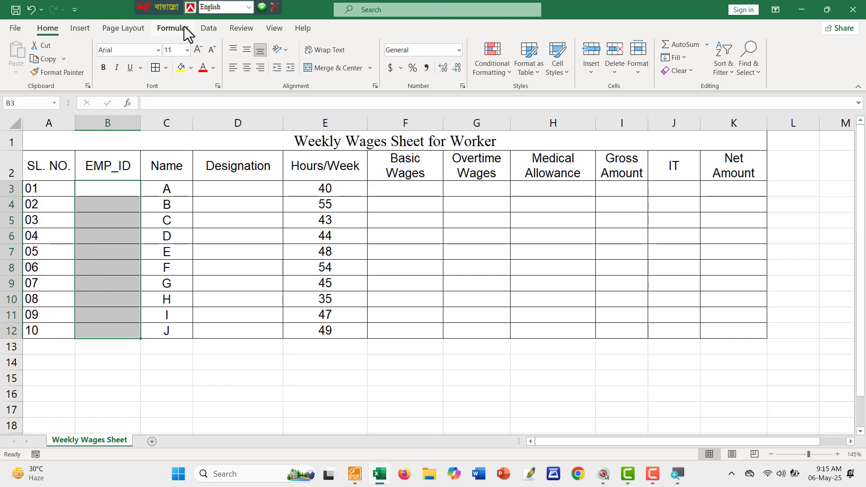
left_click(216, 30)
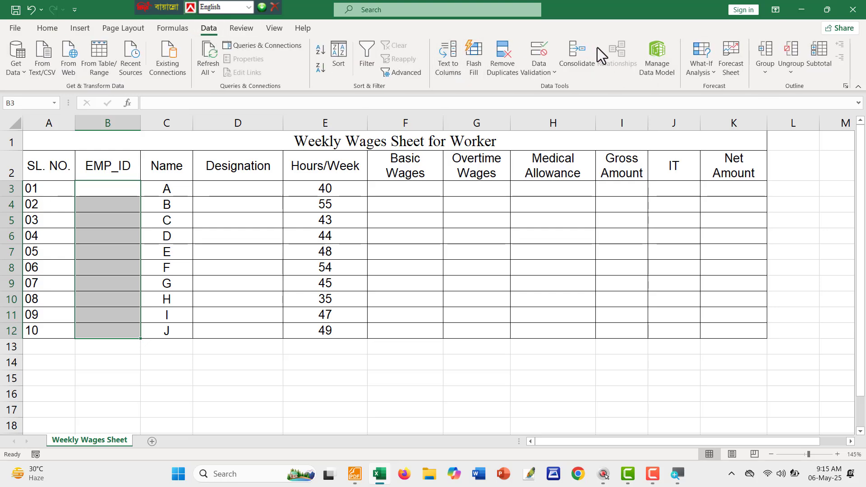
left_click(533, 56)
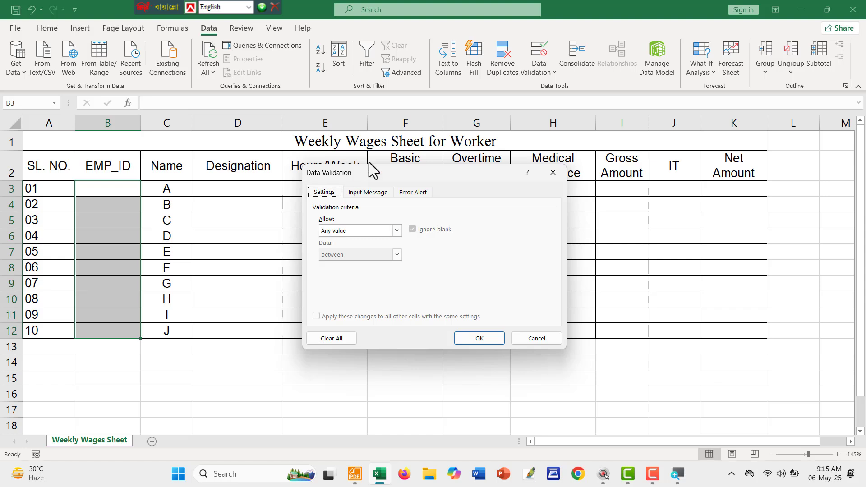
left_click(374, 229)
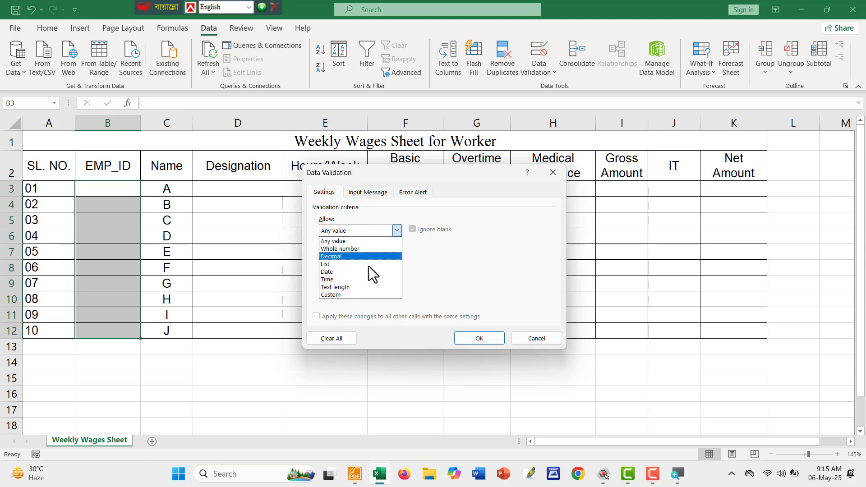
left_click(351, 294)
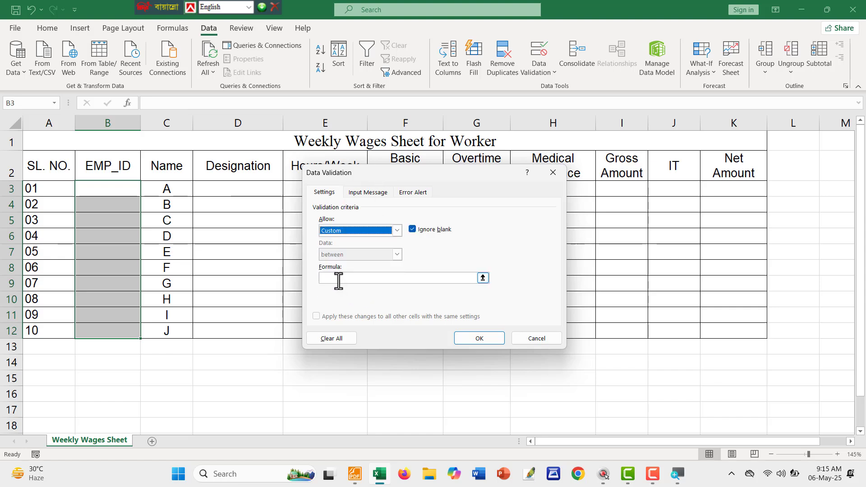
left_click(338, 280)
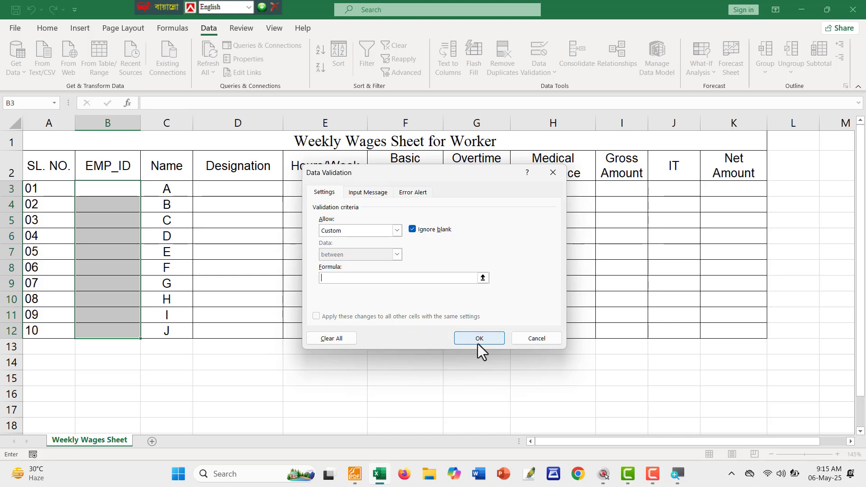
left_click(535, 340)
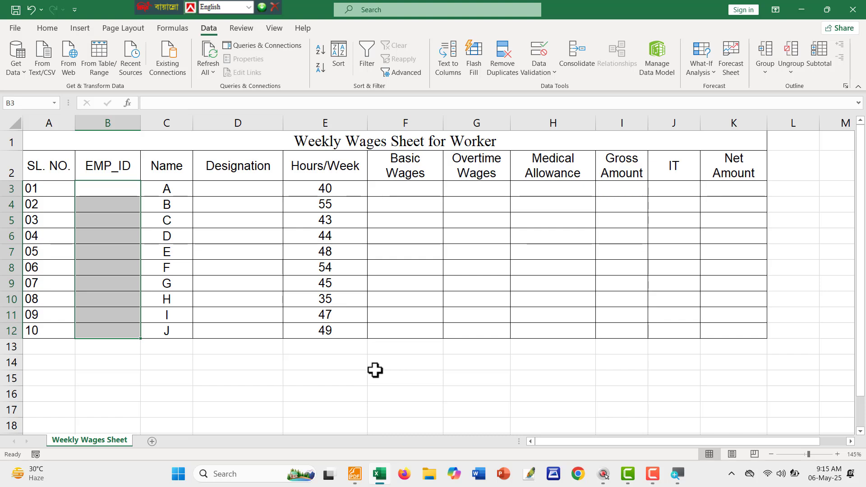
Step: Box and select cell E14, and reread in the Foxit Reader PDF the EMP_ID rules about the first letter "E" and six numeric characters
left_click_drag(284, 354, 367, 371)
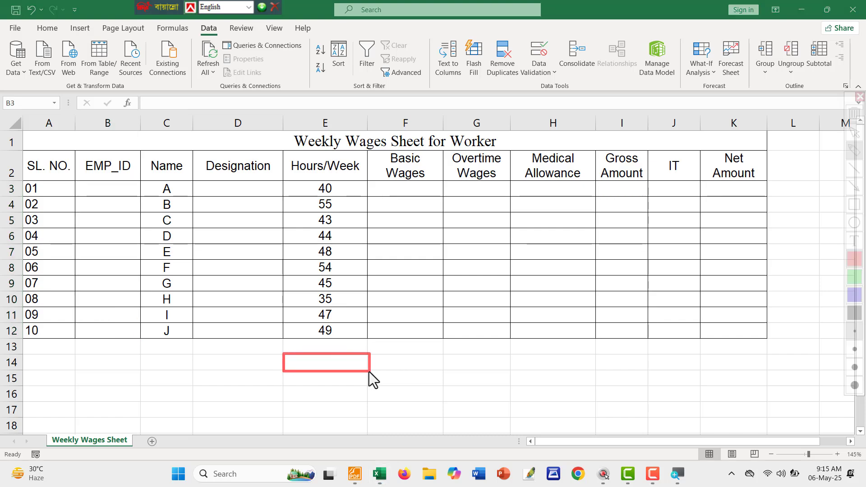
left_click(319, 363)
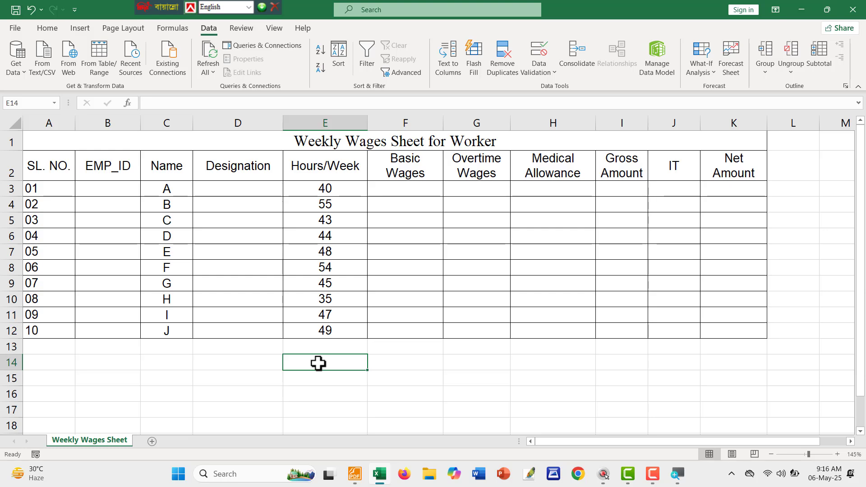
left_click(355, 473)
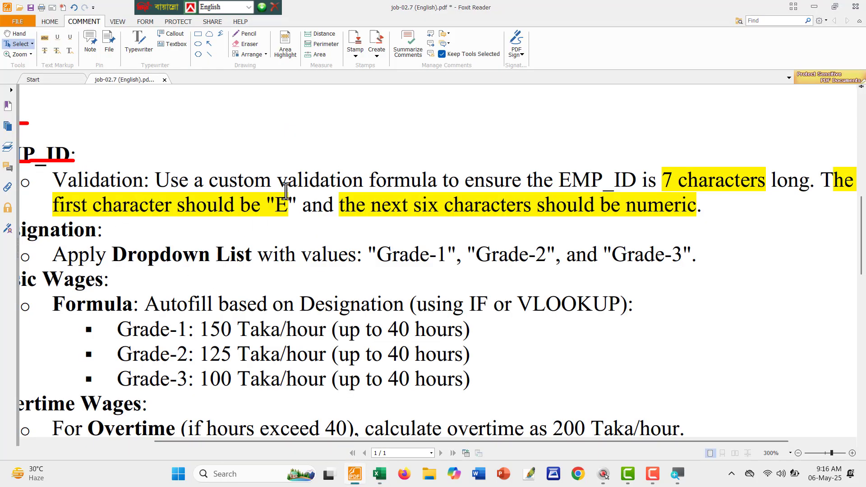
left_click_drag(289, 205, 274, 205)
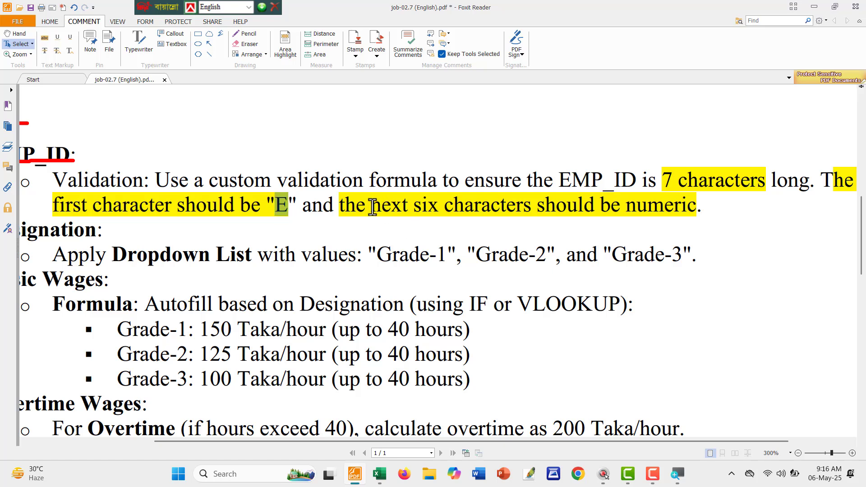
left_click_drag(372, 207, 698, 208)
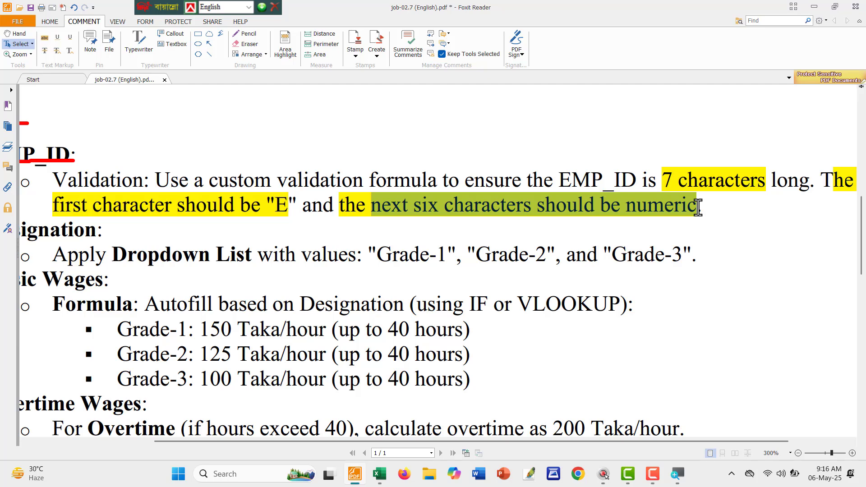
mouse_move(382, 482)
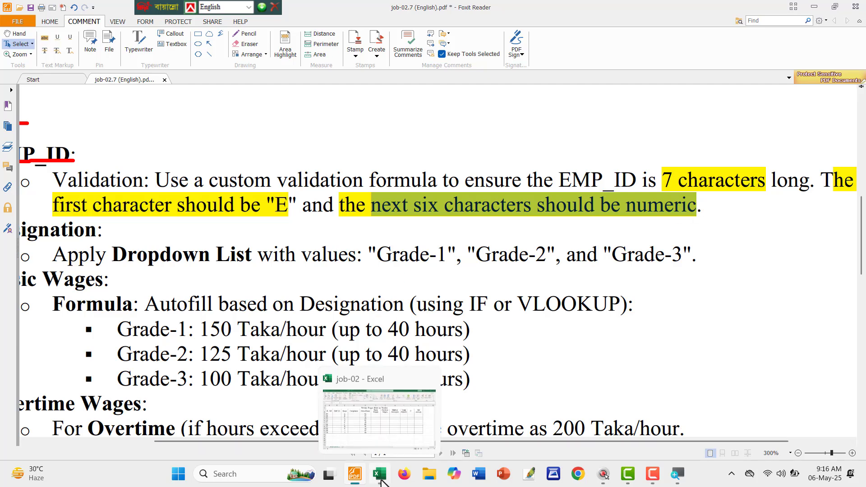
left_click(381, 433)
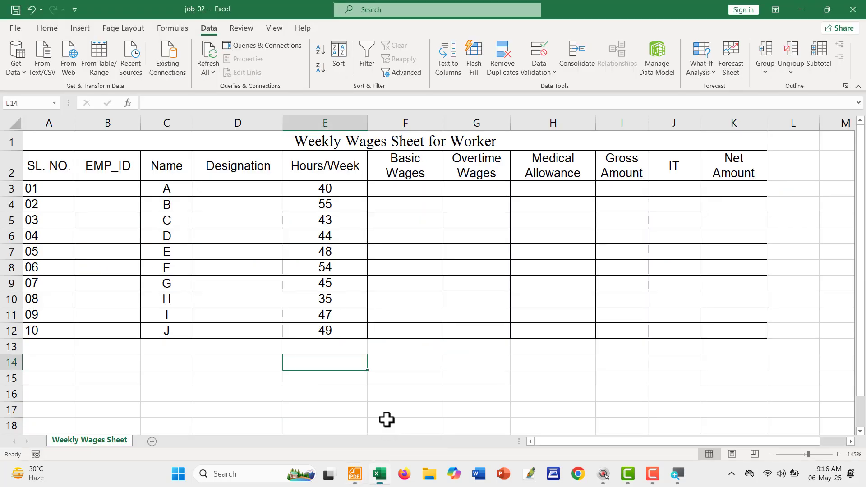
left_click(354, 473)
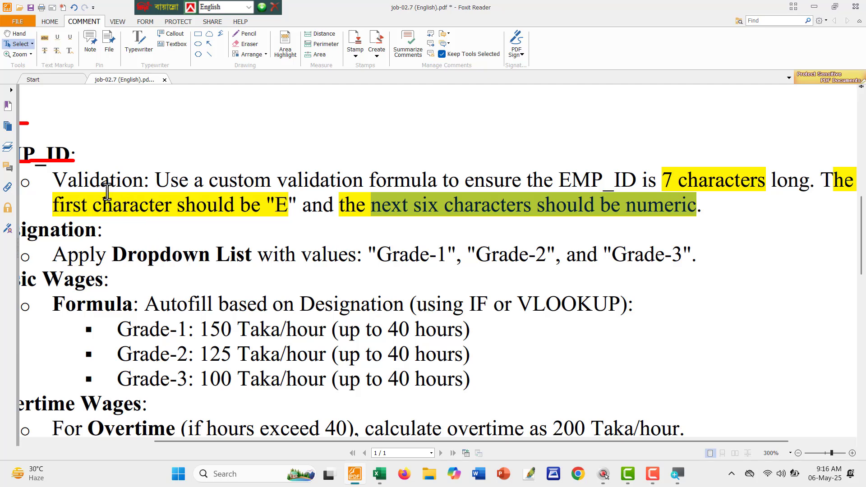
Step: Return to Excel, mark cell B3 with a red box, and enter a sample EMP_ID there made of "E" followed by six digits
key("alt+Tab")
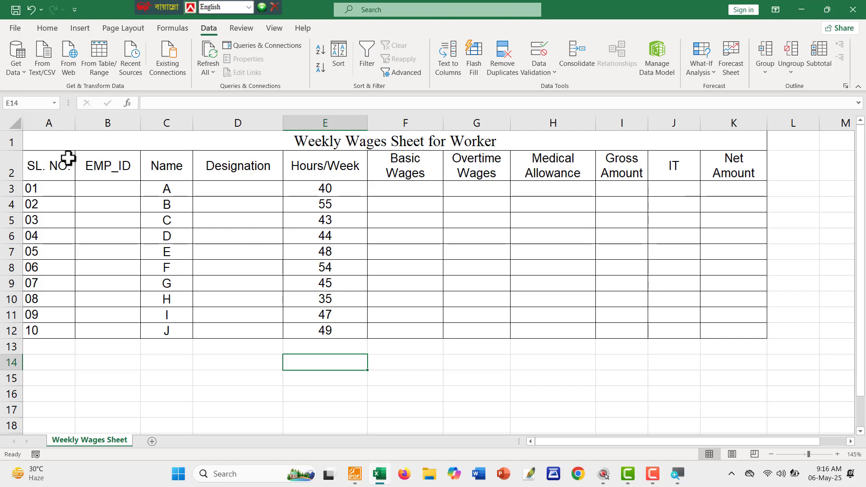
key("ctrl+alt+g")
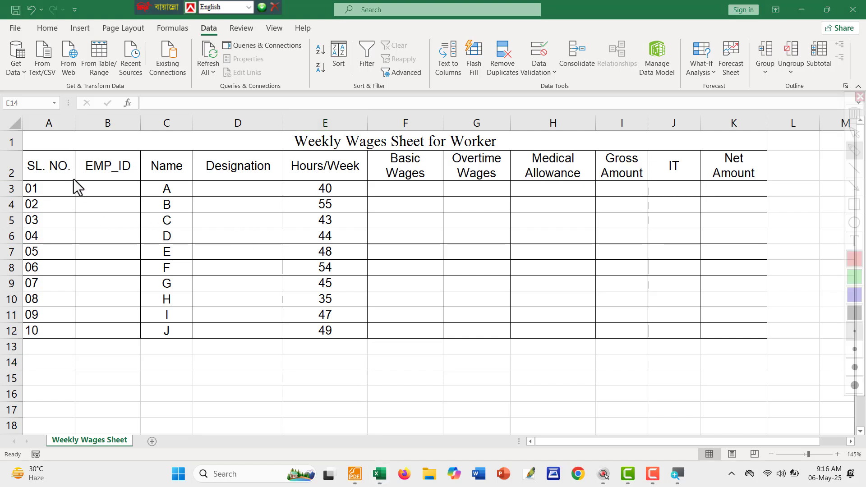
left_click_drag(72, 179, 139, 200)
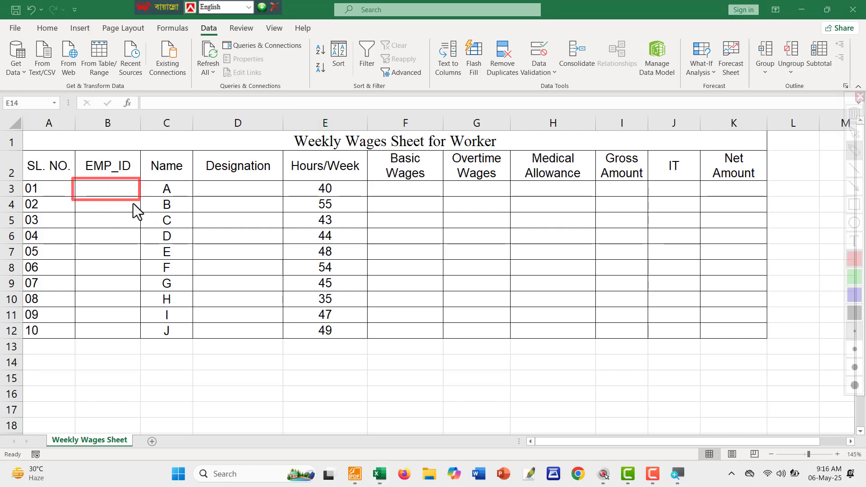
key("Escape")
left_click(101, 186)
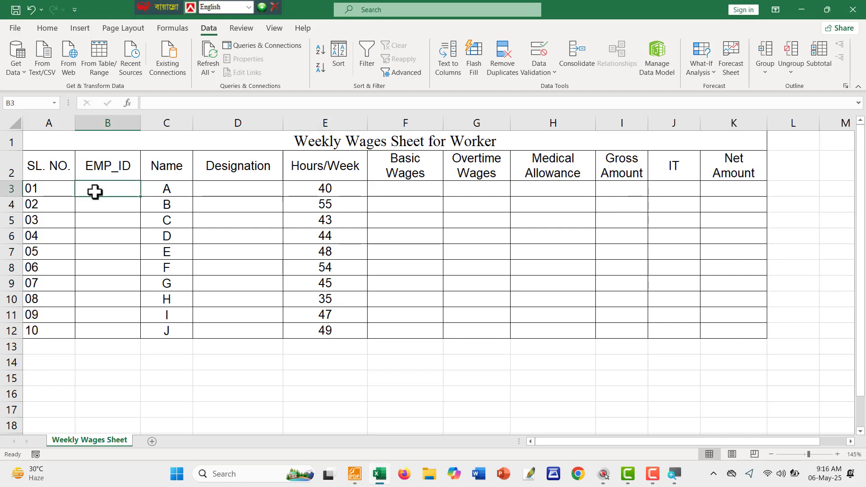
type("E1")
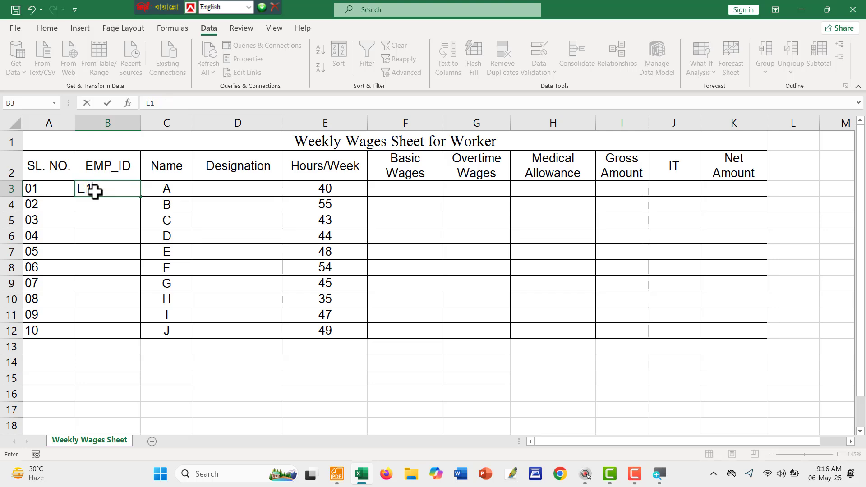
type("01001")
key("Return")
Step: Examine the sample EMP_ID in B3 by selecting its leading "E" and its six digits separately, leaving the entry as is
scroll(61, 214, "up", 3)
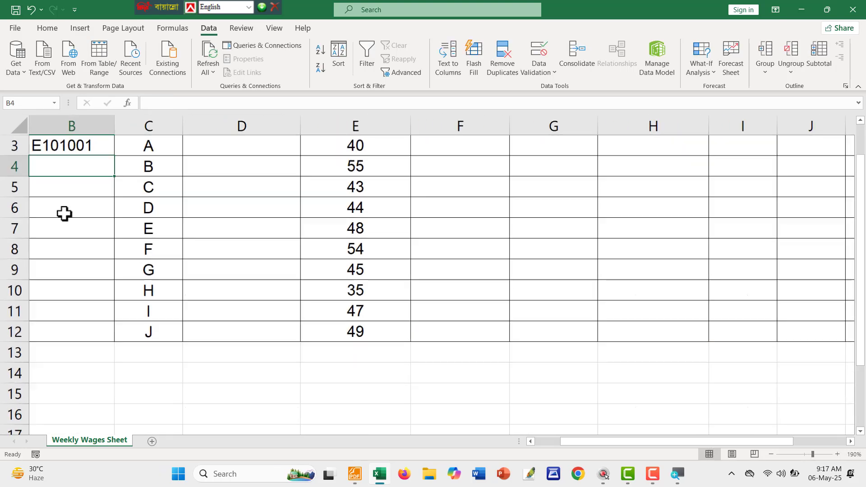
scroll(64, 214, "up", 1)
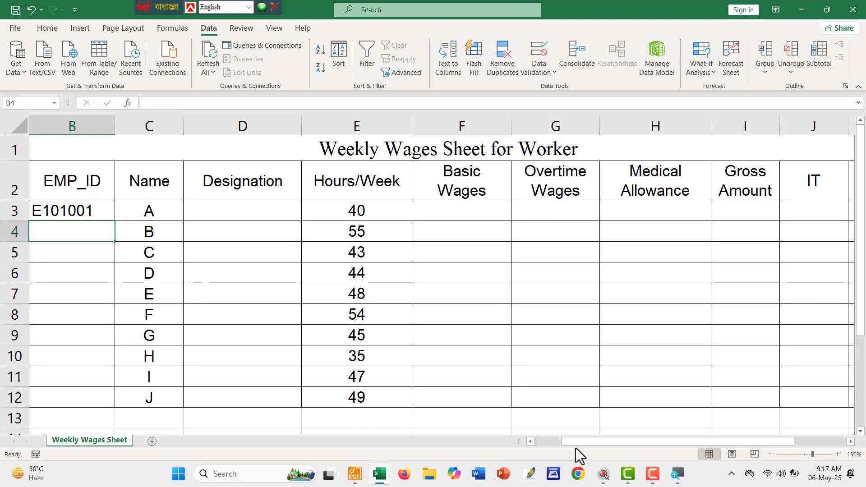
left_click_drag(570, 442, 541, 443)
left_click(107, 210)
key("F2")
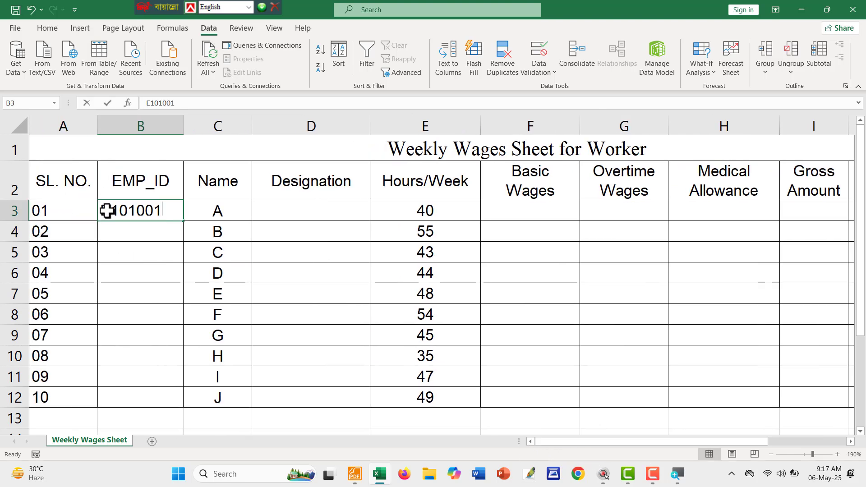
left_click_drag(109, 211, 100, 210)
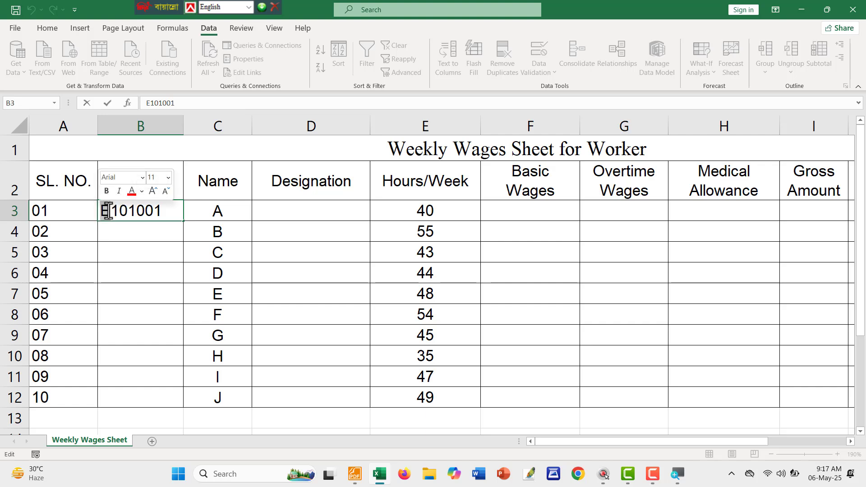
left_click_drag(110, 211, 167, 211)
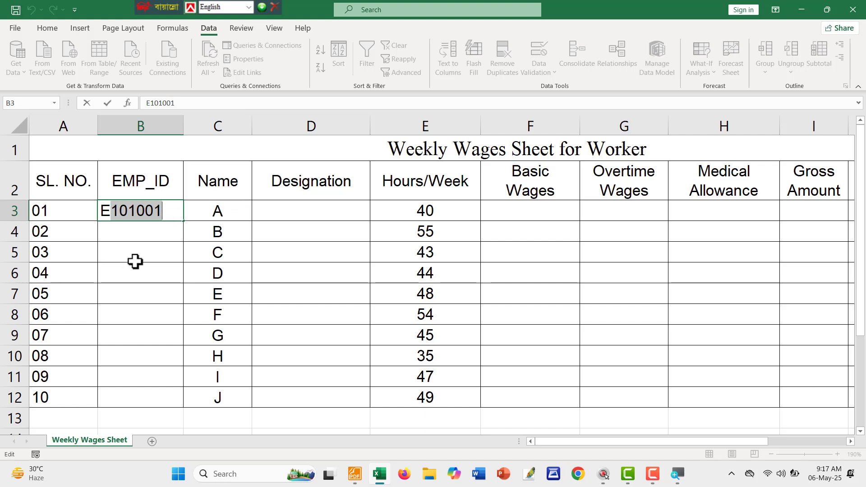
left_click(272, 420)
Step: Enter the test formula =LEFT(B3,1) in cell D14 below the table to extract the first character of the EMP_ID
scroll(272, 420, "down", 1)
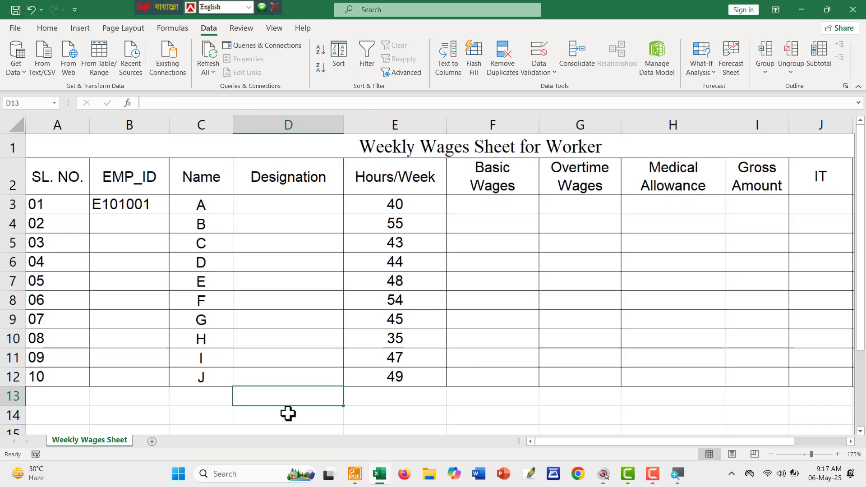
left_click(292, 412)
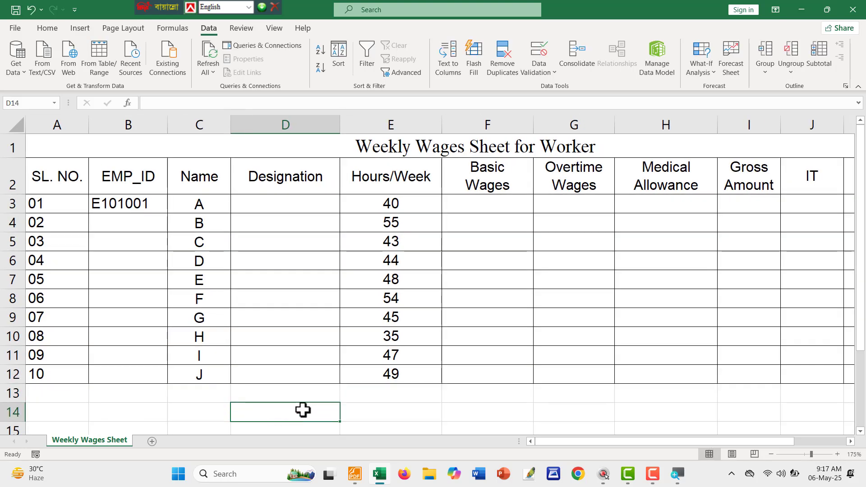
type("=")
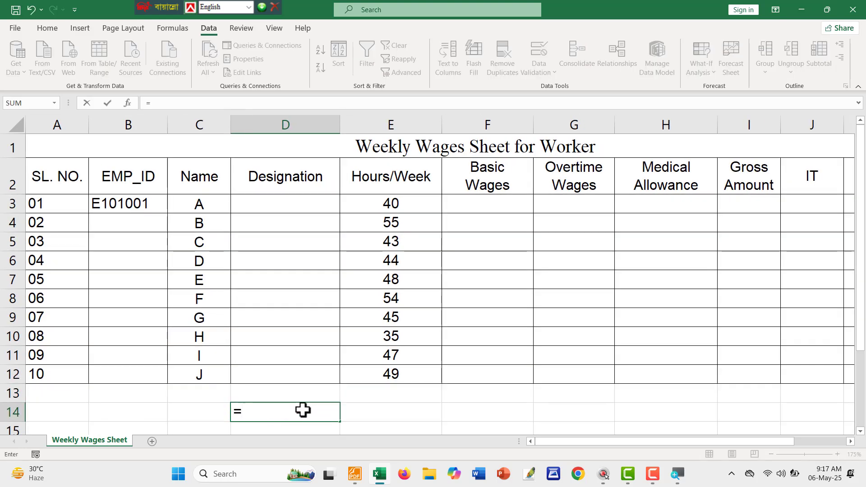
type("LE")
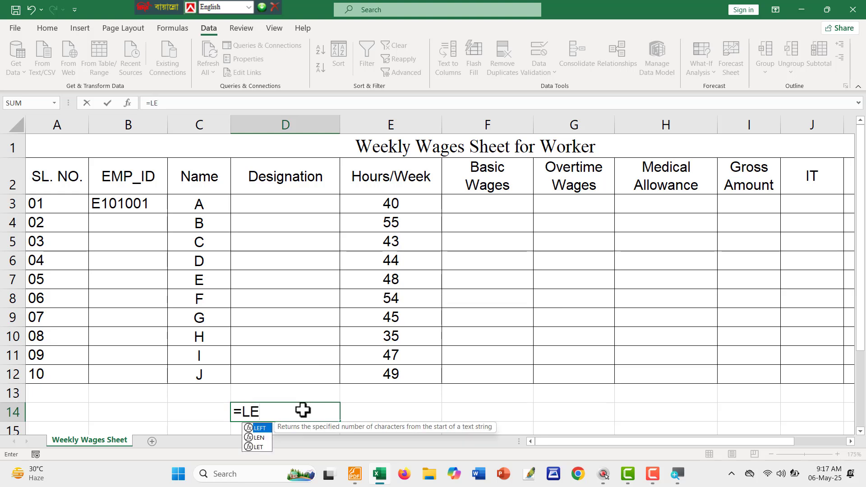
key("Tab")
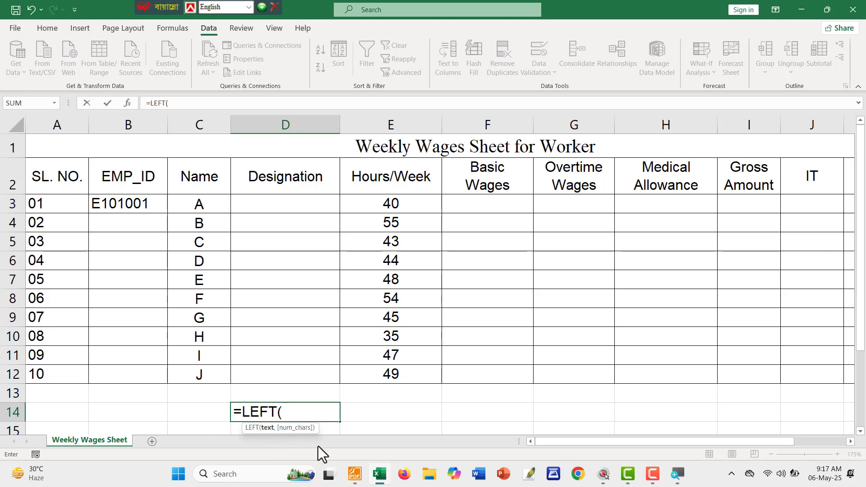
left_click(120, 203)
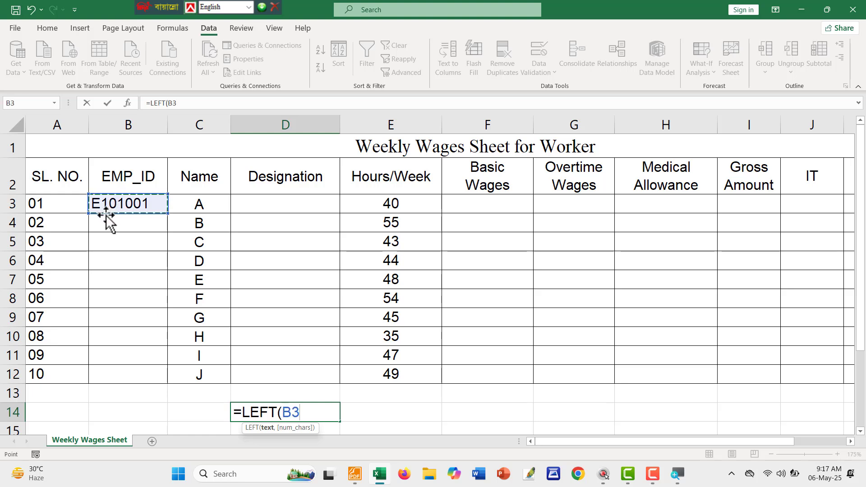
type(",")
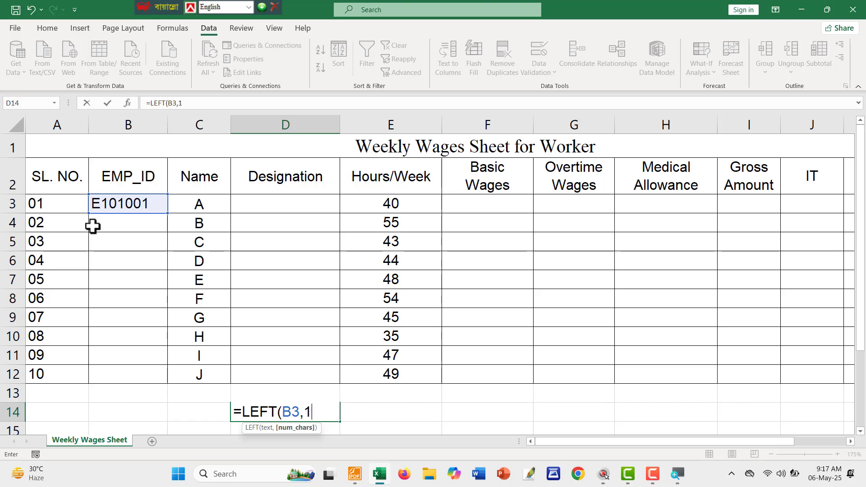
type("1)")
key("Return")
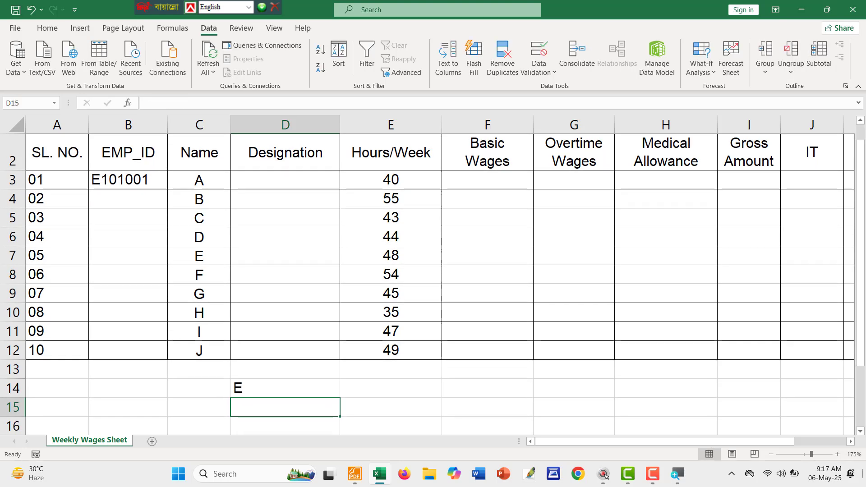
Step: Underline the "E" in B3 in red and draw an arrow from it to the formula result in D14
left_click(254, 387)
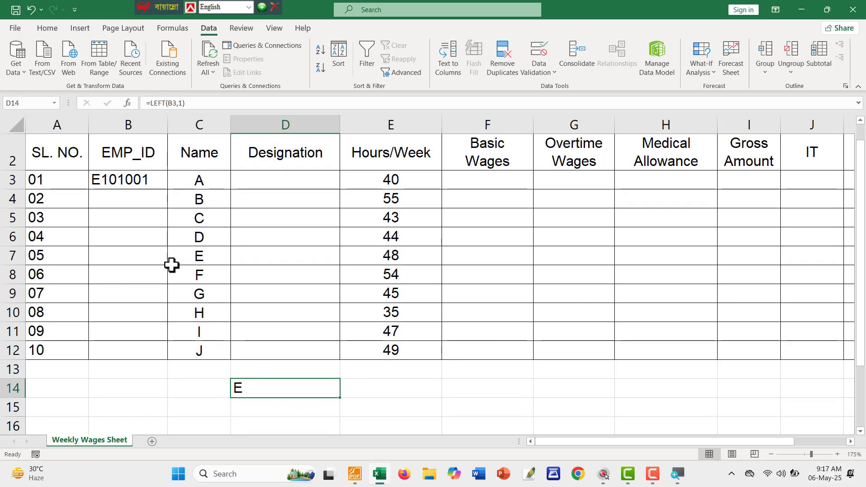
key("ctrl+2")
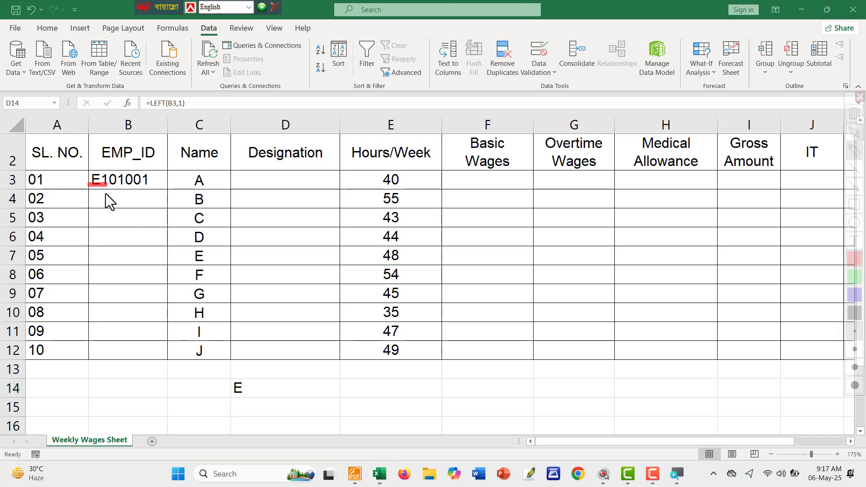
mouse_move(106, 193)
left_mouse_down()
mouse_move(190, 354)
mouse_move(222, 376)
left_mouse_up()
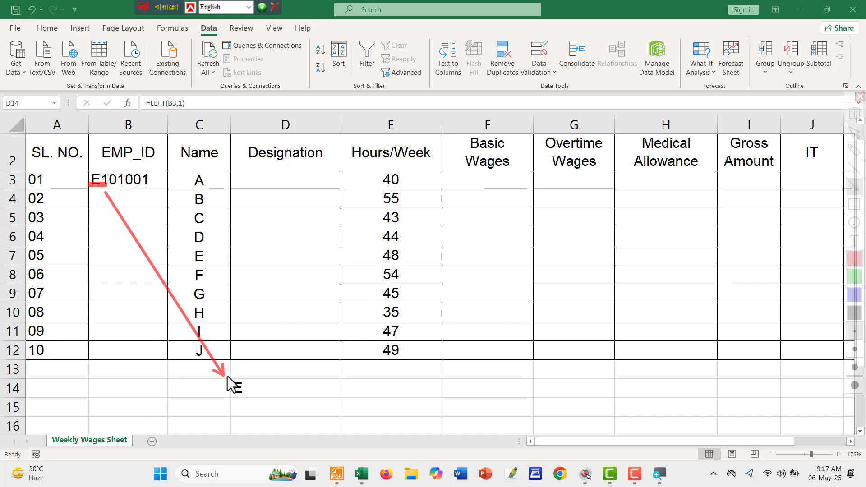
key("ctrl+2")
Step: Set the number of characters in the D14 LEFT formula to 2, making it =LEFT(B3,2)
double_click(260, 389)
left_click_drag(304, 386, 321, 390)
type("2")
key("Return")
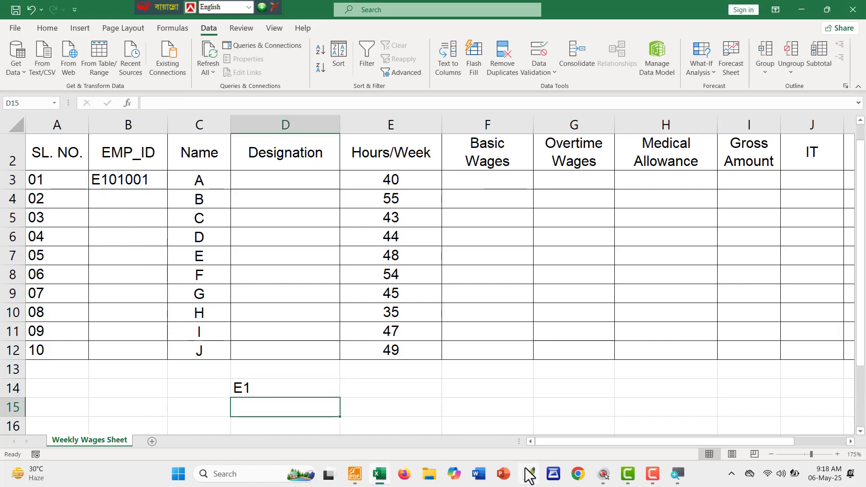
Step: Box the sample EMP_ID in B3 in red and draw a line linking it to the D14 result
key("ctrl+1")
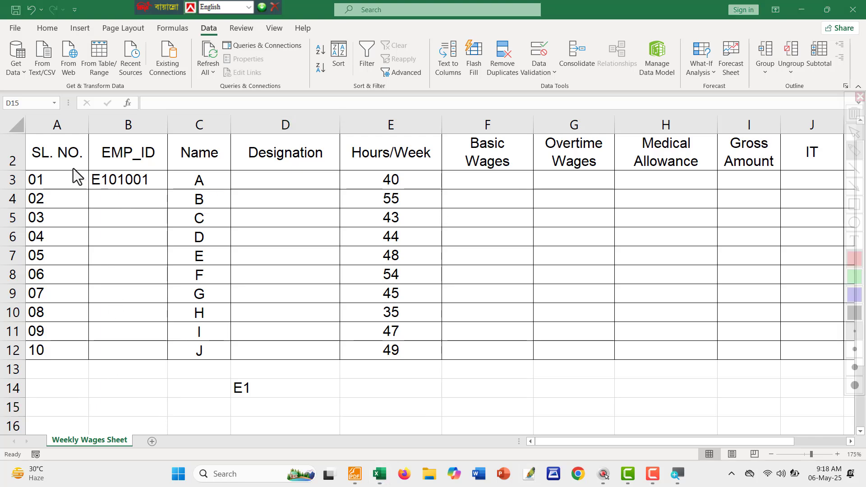
mouse_move(80, 169)
left_mouse_down()
mouse_move(109, 189)
mouse_move(167, 187)
left_mouse_up()
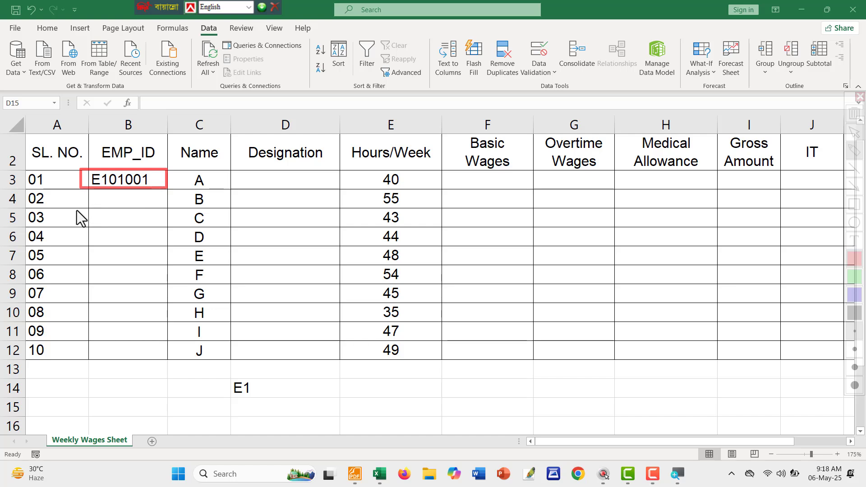
left_click_drag(92, 194, 131, 297)
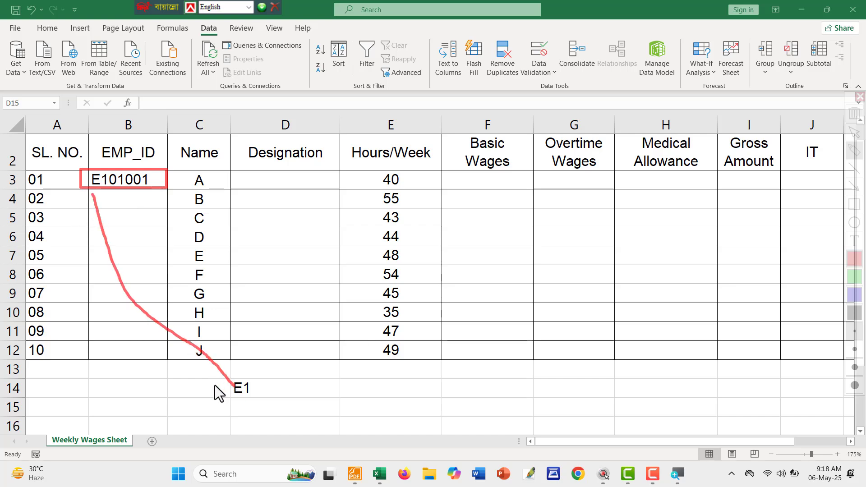
key("Escape")
Step: Change the test formula in D14 to =LEFT(B3,1)="E" to check whether the EMP_ID starts with E
left_click(258, 387)
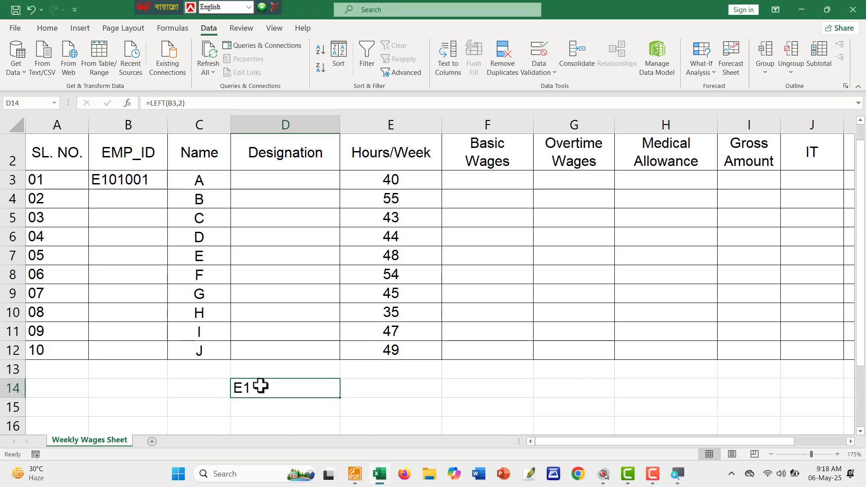
double_click(267, 387)
double_click(309, 389)
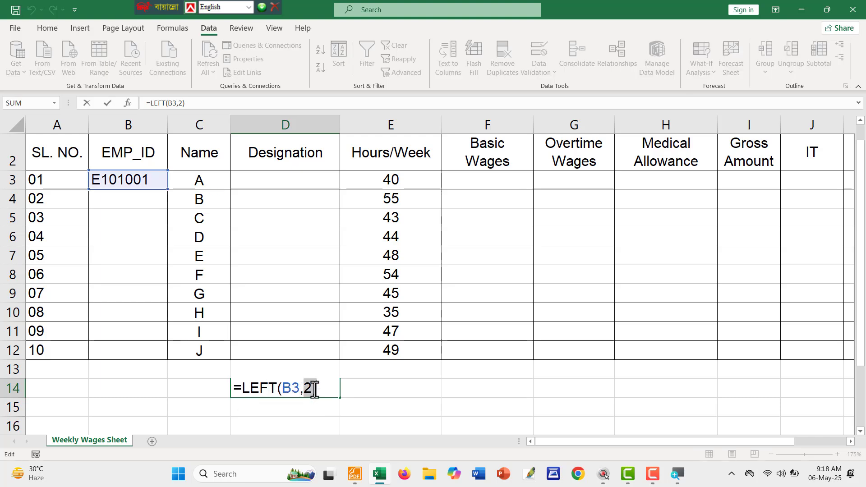
left_click(308, 389)
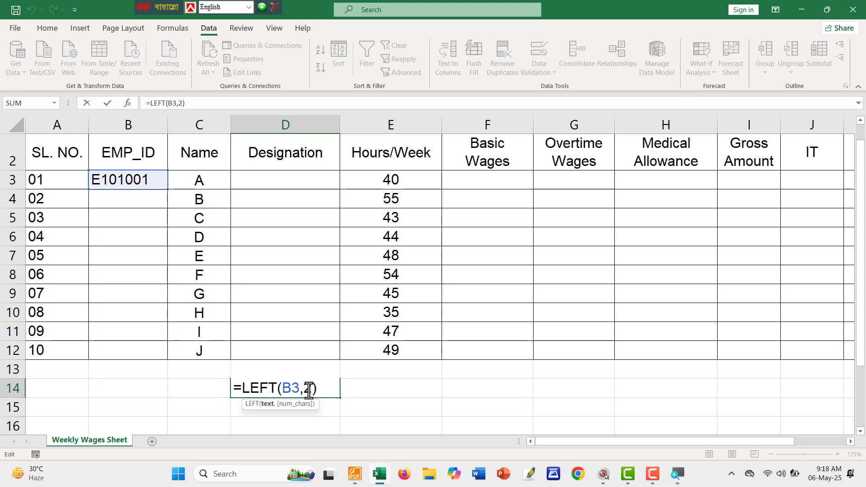
key("BackSpace")
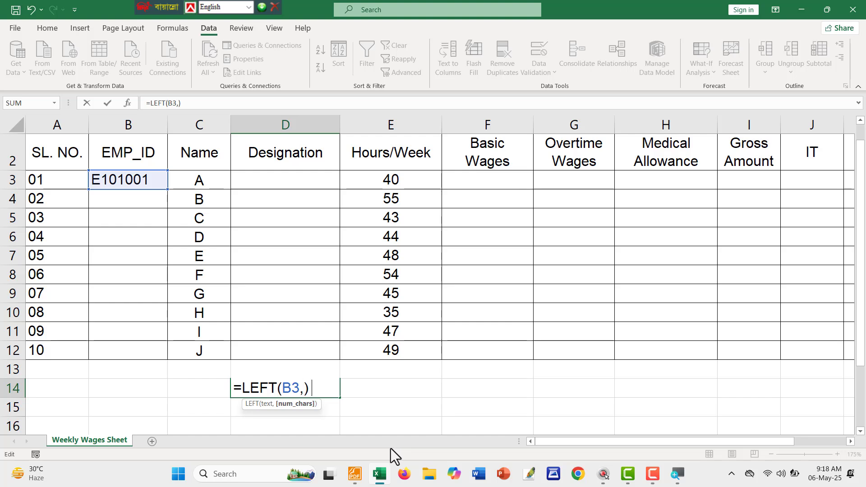
type("1")
left_click(331, 389)
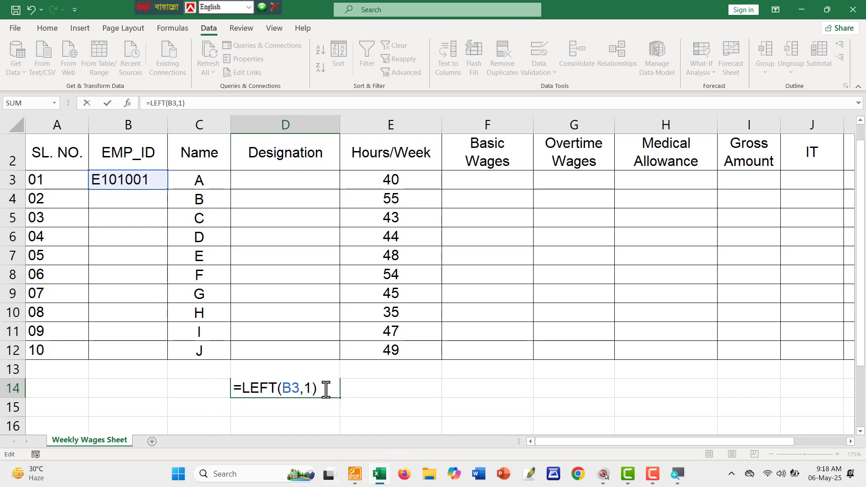
type("=\"E")
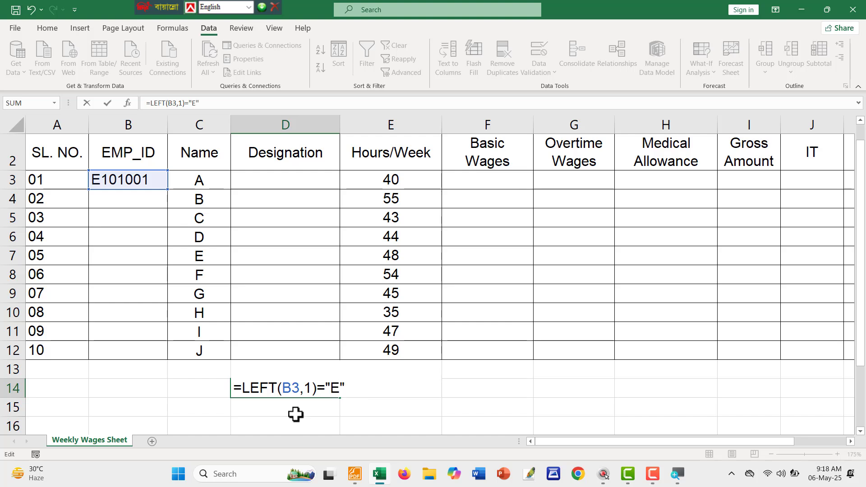
key("Return")
left_click(253, 376)
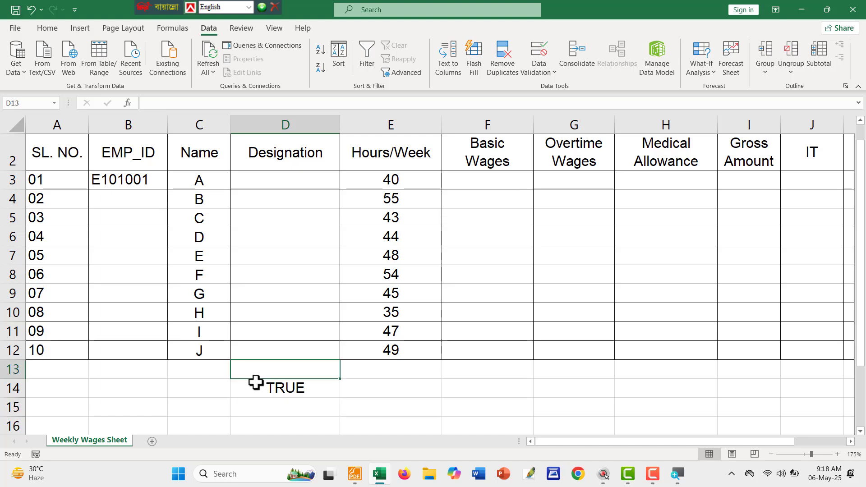
left_click(275, 386)
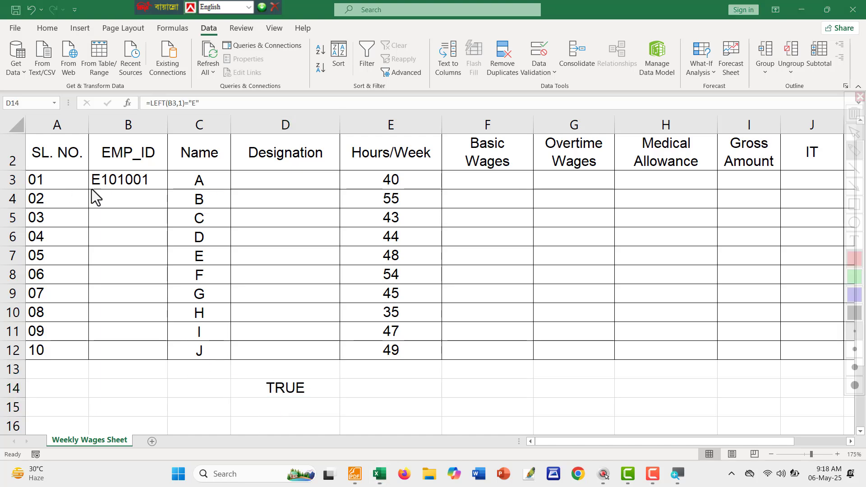
Step: Box the EMP_ID in B3 in red, draw arrows relating it to the D14 result, underline the result, and clear the annotations
left_click_drag(76, 162, 165, 195)
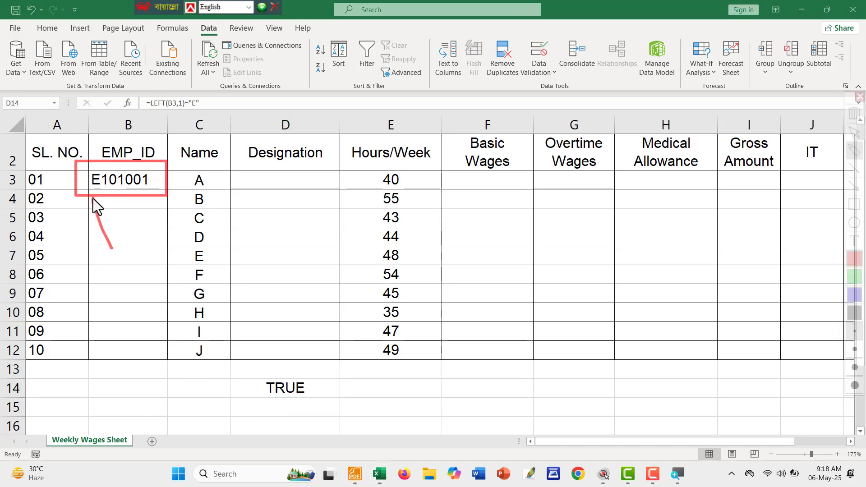
mouse_move(93, 199)
left_mouse_down()
mouse_move(87, 210)
mouse_move(108, 201)
left_mouse_up()
mouse_move(144, 266)
left_mouse_down()
mouse_move(250, 385)
mouse_move(239, 382)
mouse_move(259, 364)
left_mouse_up()
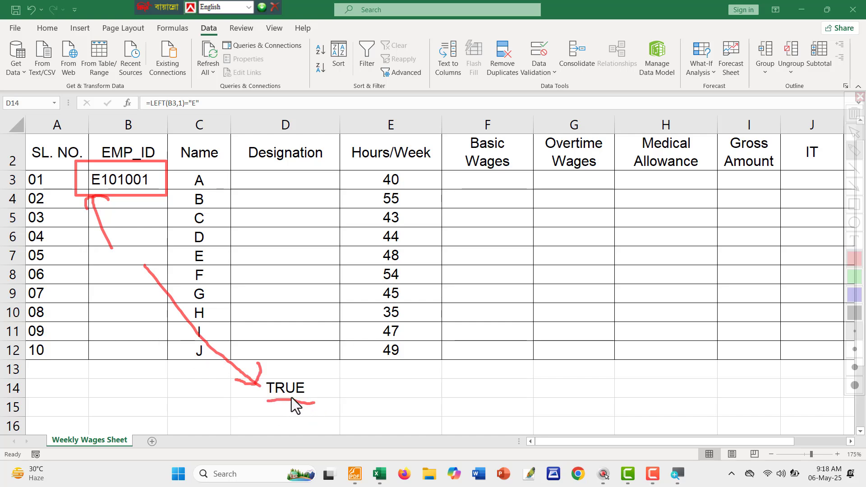
key("Escape")
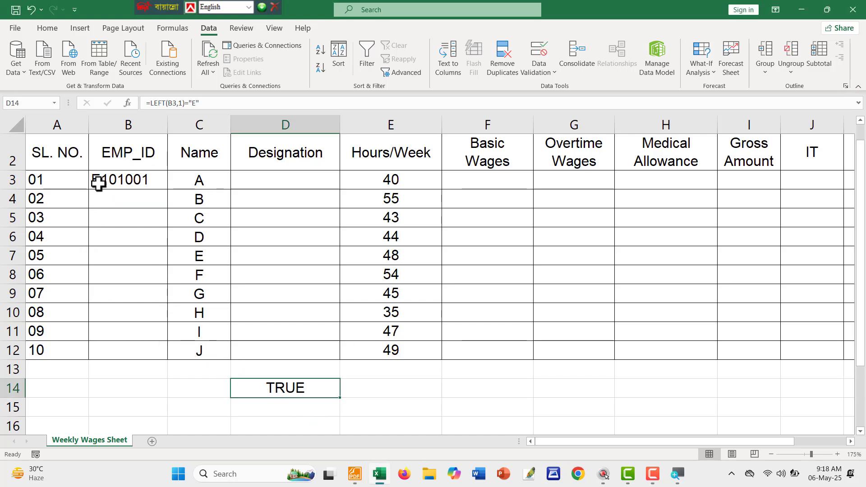
Step: Replace the first letter of the sample EMP_ID in B3 with R and check the test formula in D14
left_click(89, 181)
double_click(89, 180)
left_click_drag(100, 180, 91, 182)
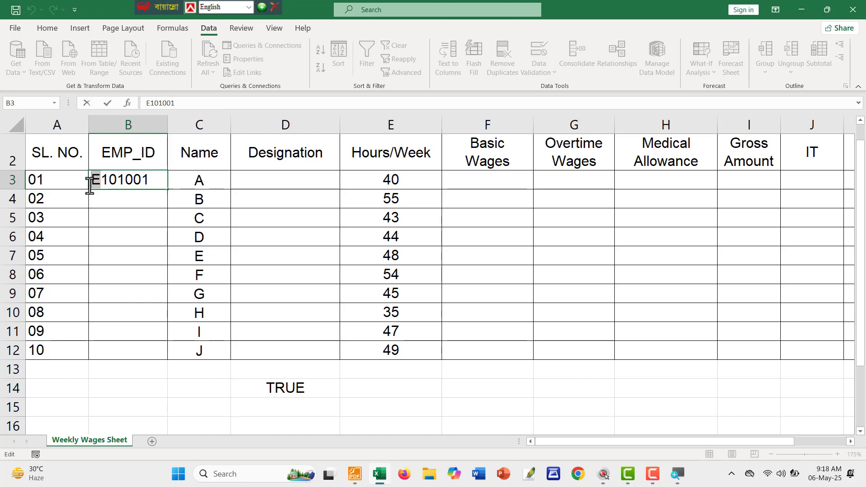
type("r")
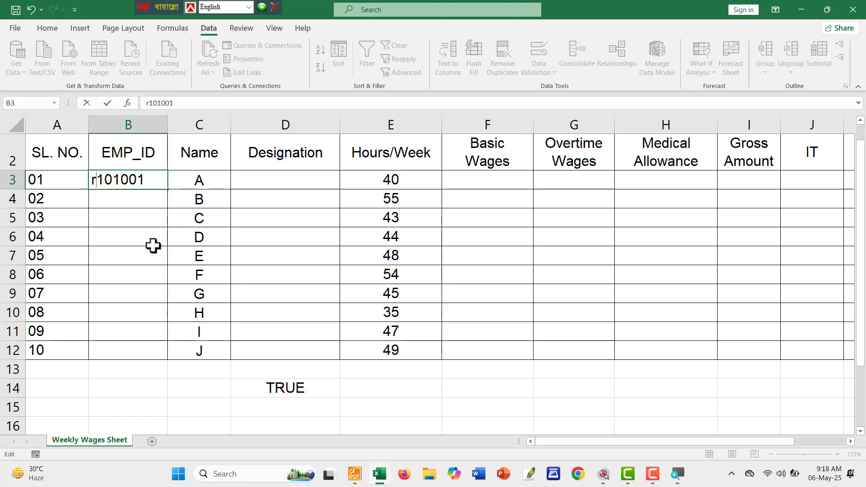
key("BackSpace")
type("R")
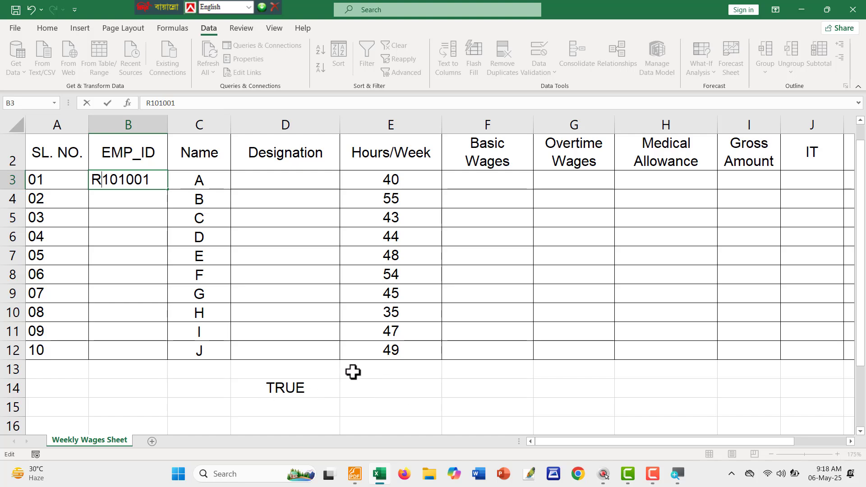
key("Return")
left_click(307, 387)
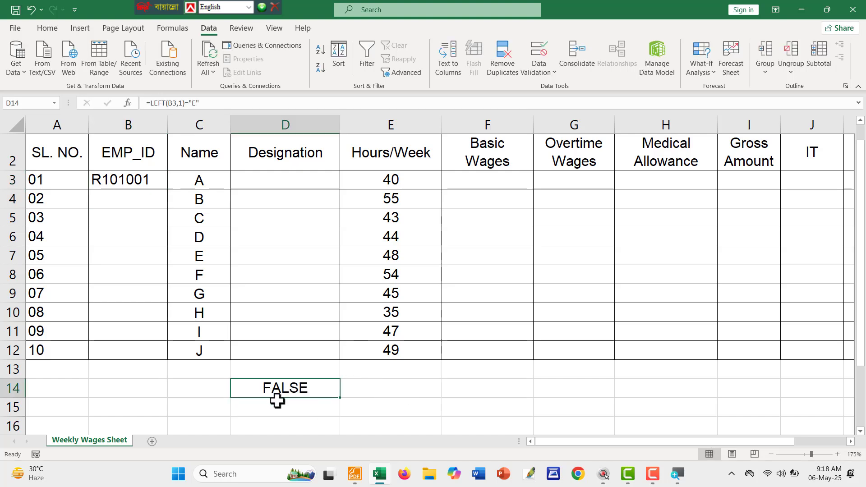
Step: Restore the capital E as the first letter of the sample EMP_ID in B3
left_click(100, 178)
double_click(101, 180)
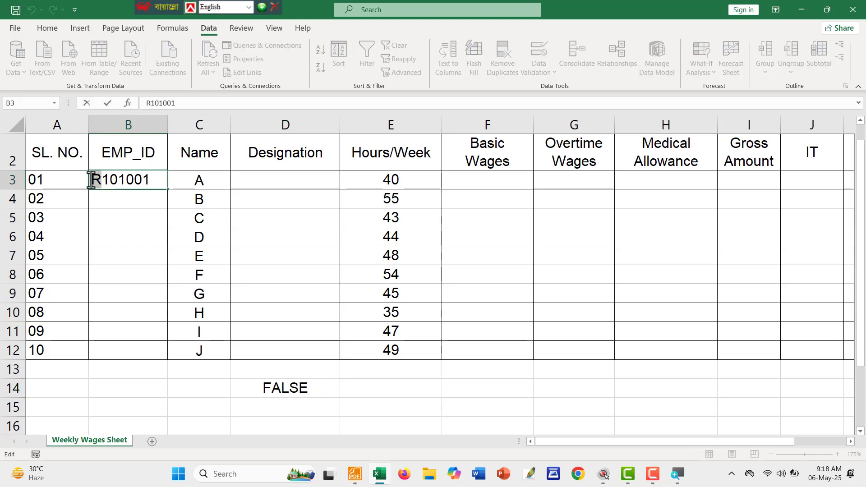
type("e")
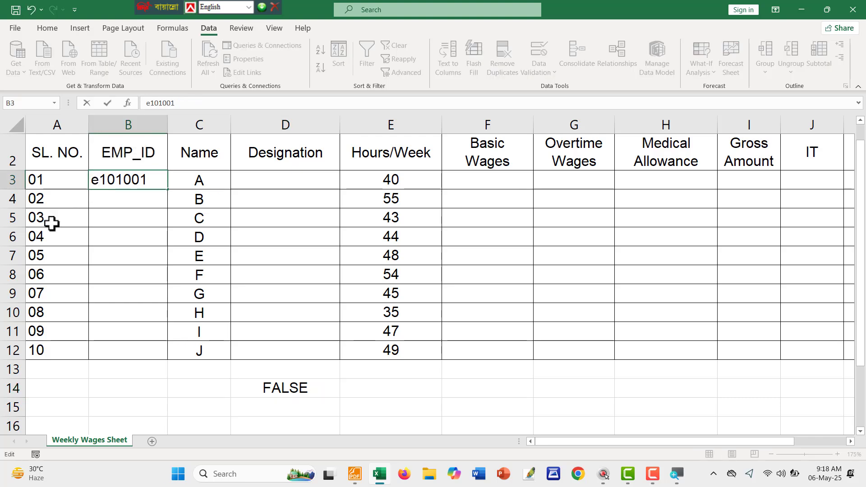
key("BackSpace")
type("E")
key("Return")
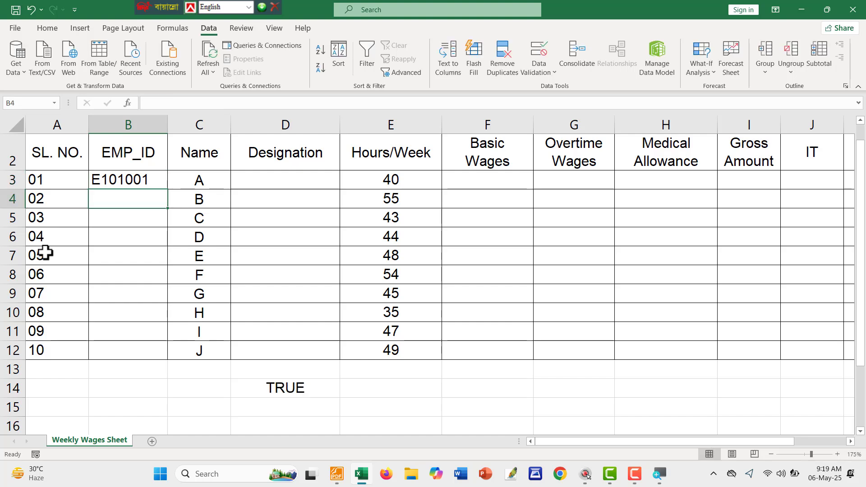
Step: Underline the "E" in B3 in red, draw a short line toward the D14 result, and clear the annotations
key("Right")
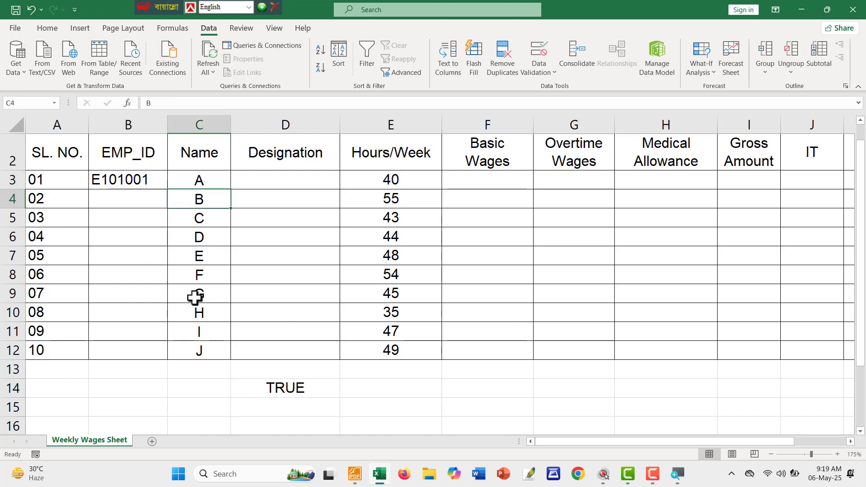
left_click(220, 372)
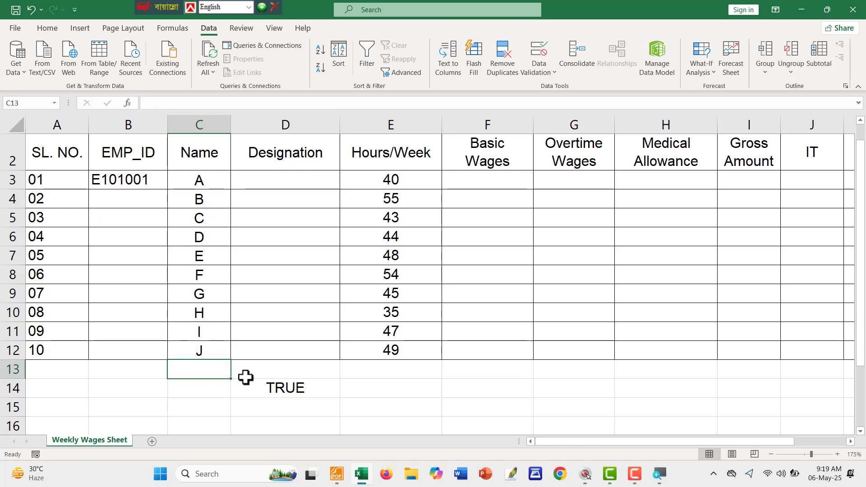
key("F12")
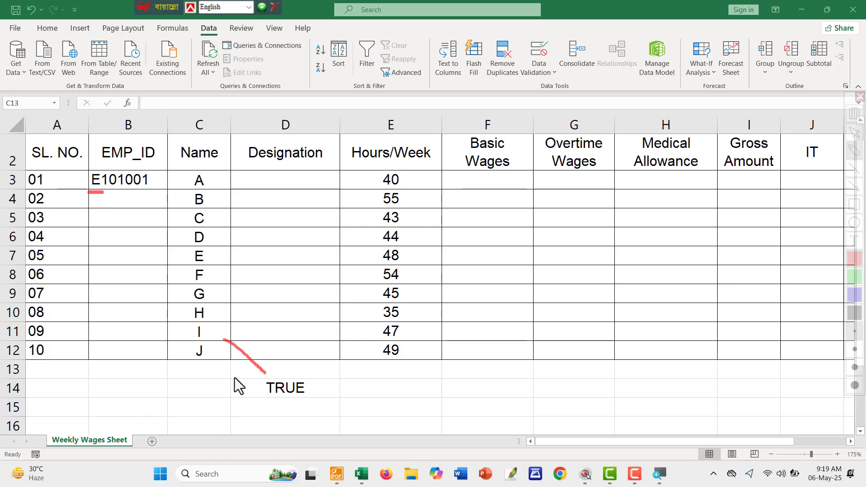
key("Escape")
Step: Delete the LEFT test formula from cell D14
left_click(400, 394)
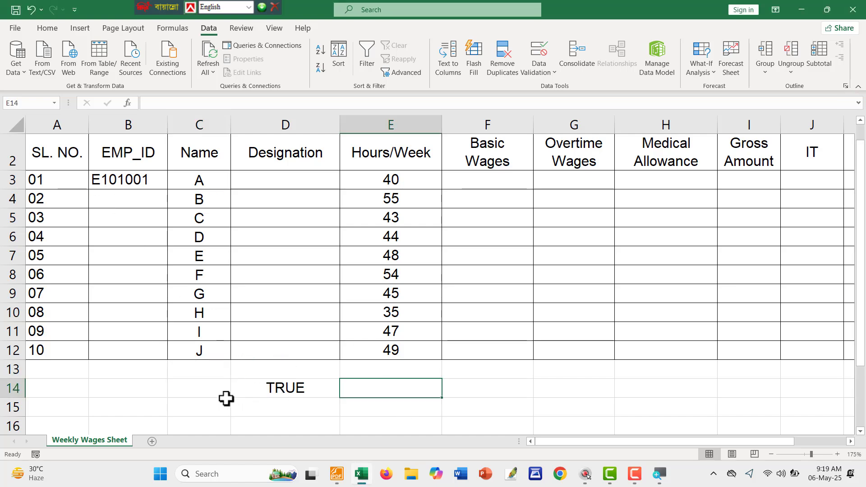
left_click(290, 394)
key("Delete")
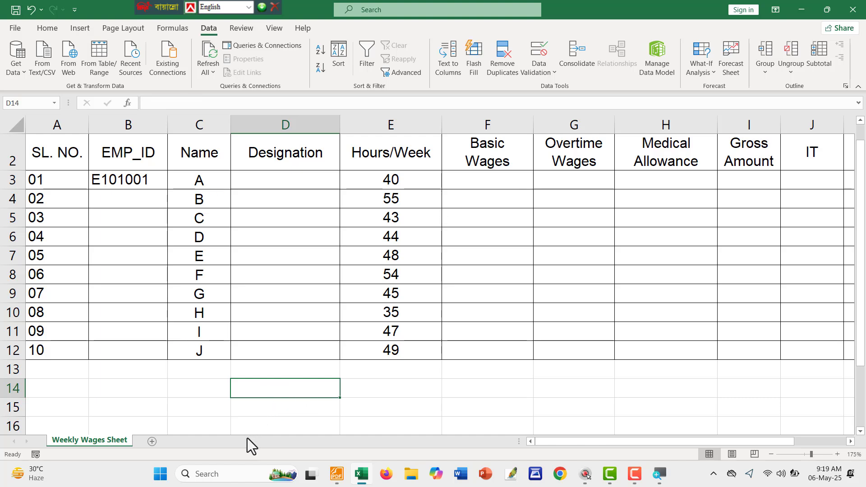
Step: Underline the digits after the E of the EMP_ID in B3 in red, and clear the annotation
key("ctrl+2")
left_click_drag(108, 188, 160, 189)
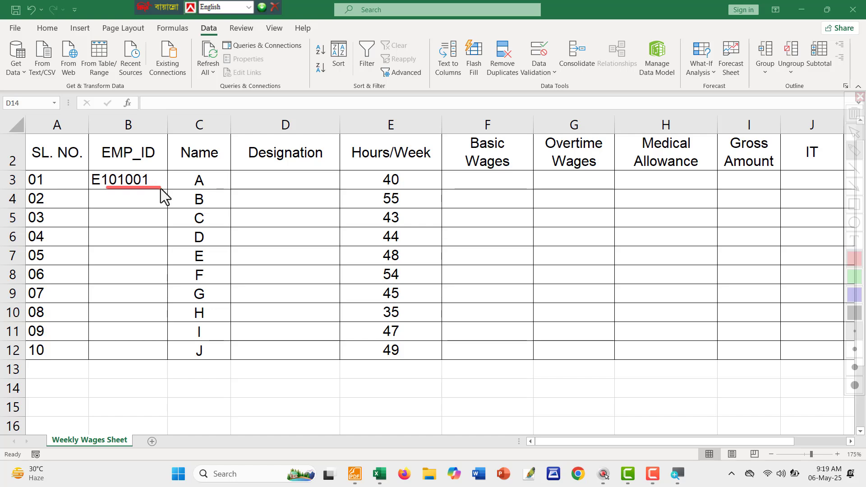
key("Escape")
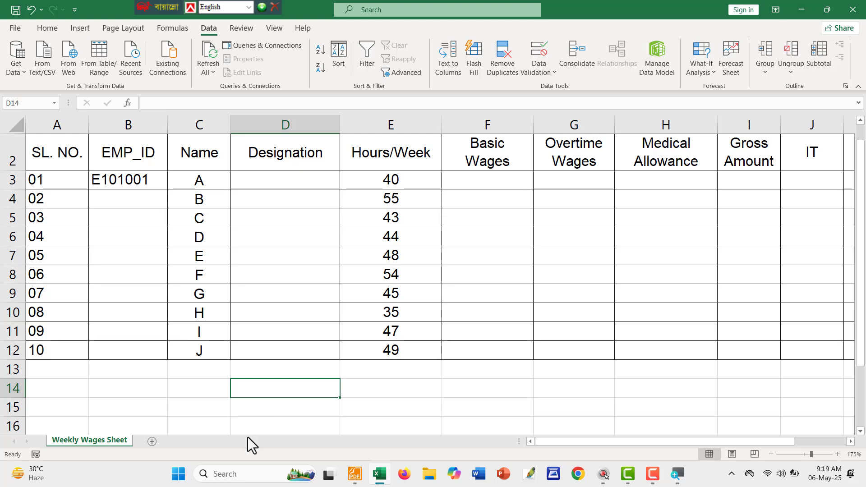
Step: Start a RIGHT formula in D14 with B3 as the text argument, ready for the number of characters
type("=ri")
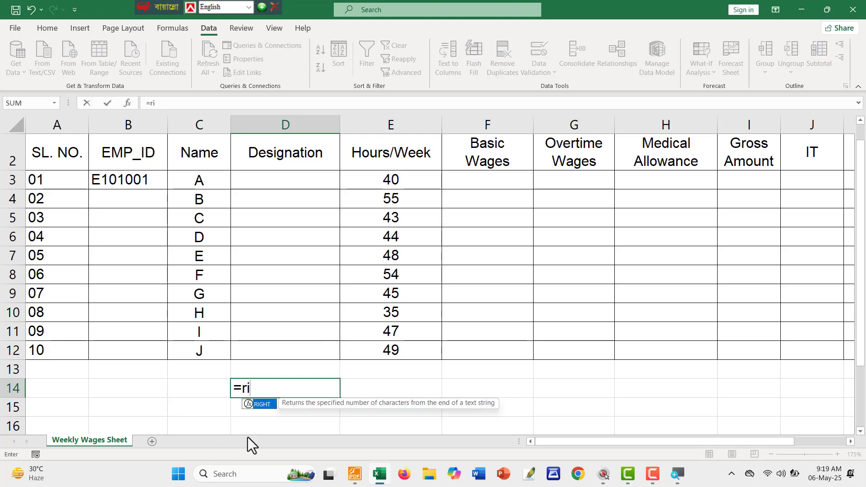
key("Tab")
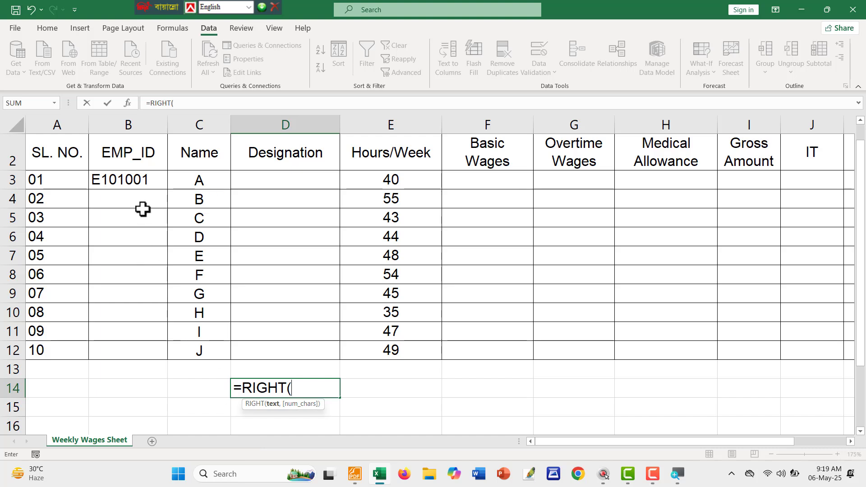
left_click(117, 181)
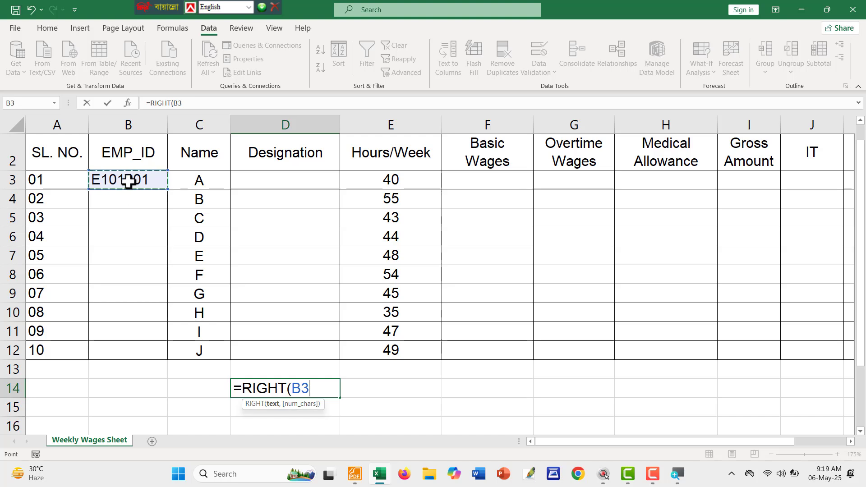
type(",")
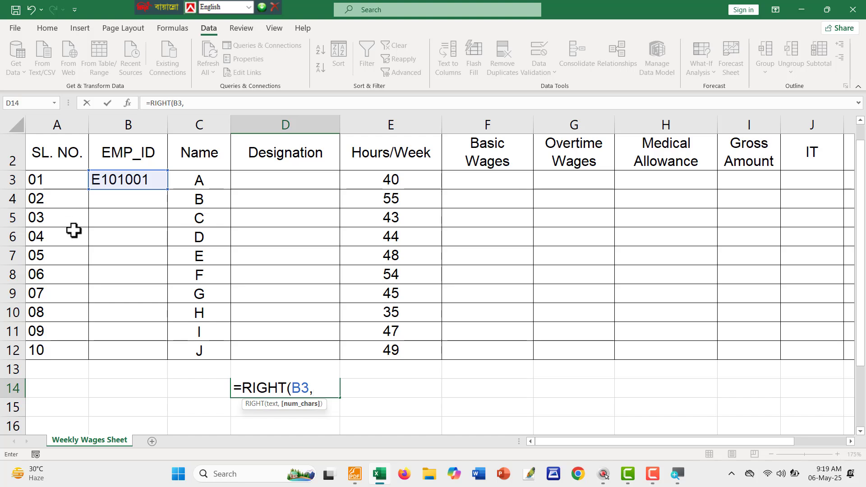
Step: Draw a red arrow from right to left under the EMP_ID digits in B3, and clear the annotation
key("ctrl+2")
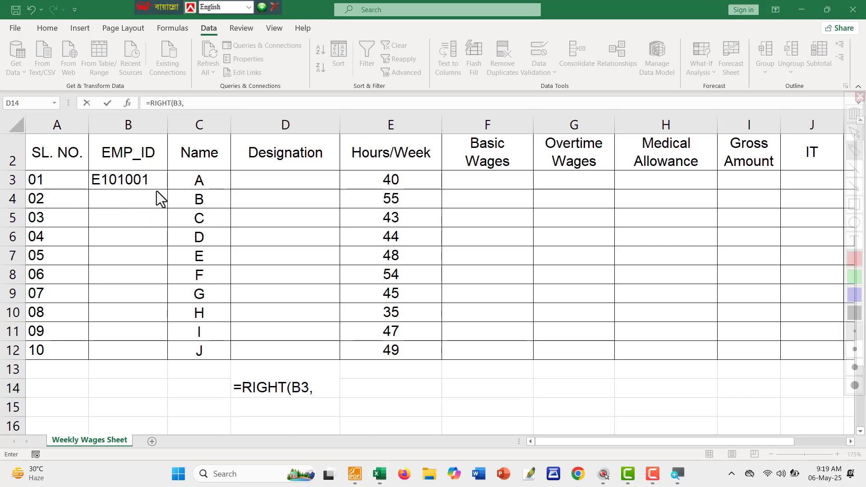
left_click_drag(156, 191, 105, 191)
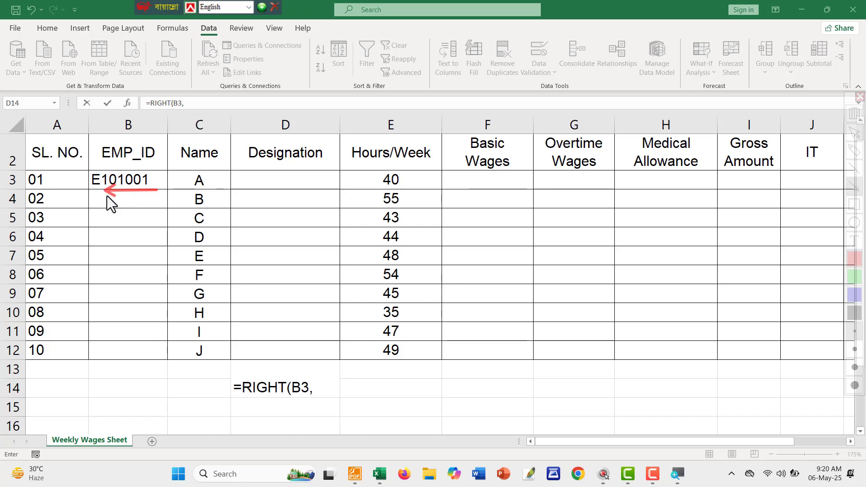
key("Escape")
Step: Complete the D14 formula as =RIGHT(B3,6) to extract the last six characters of the EMP_ID
left_click(320, 389)
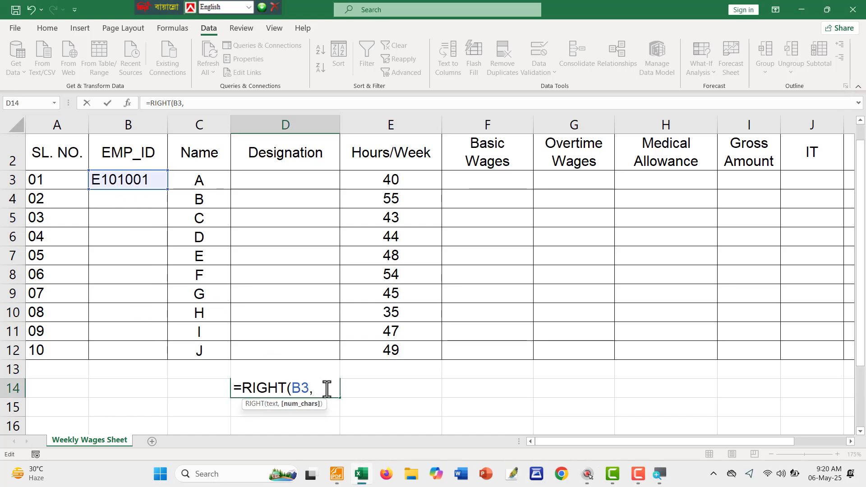
type("6)")
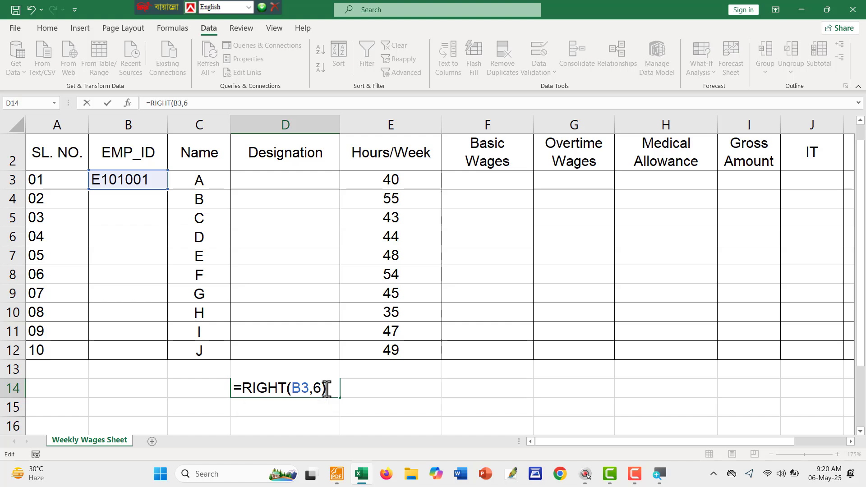
key("Return")
left_click(293, 384)
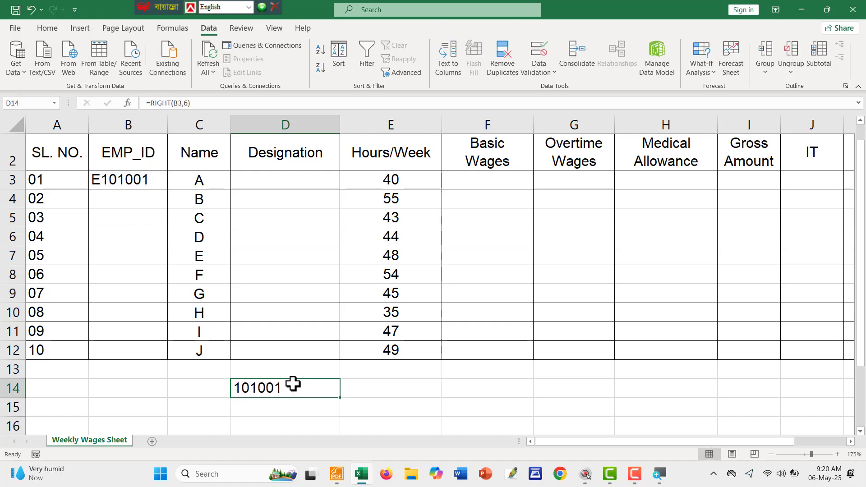
Step: Underline the EMP_ID digits in B3 in red, draw arrows to D14 and to both ends of the ID, and clear the annotation
key("ctrl+2")
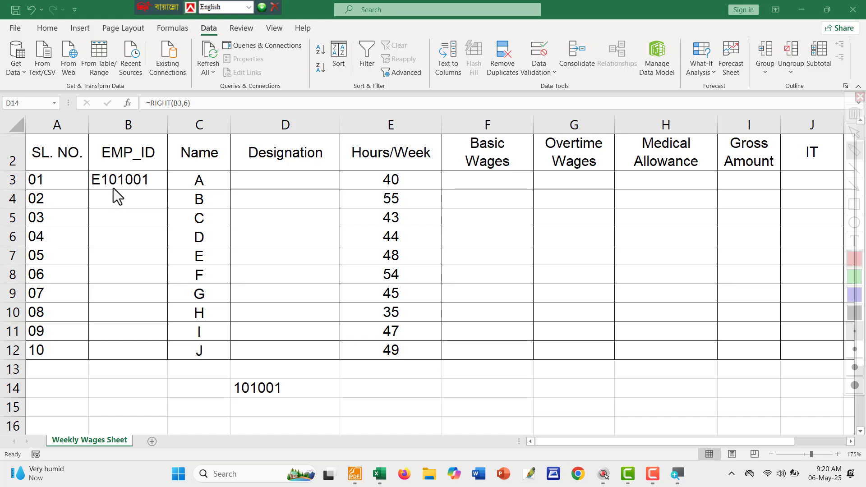
left_click_drag(149, 190, 236, 383)
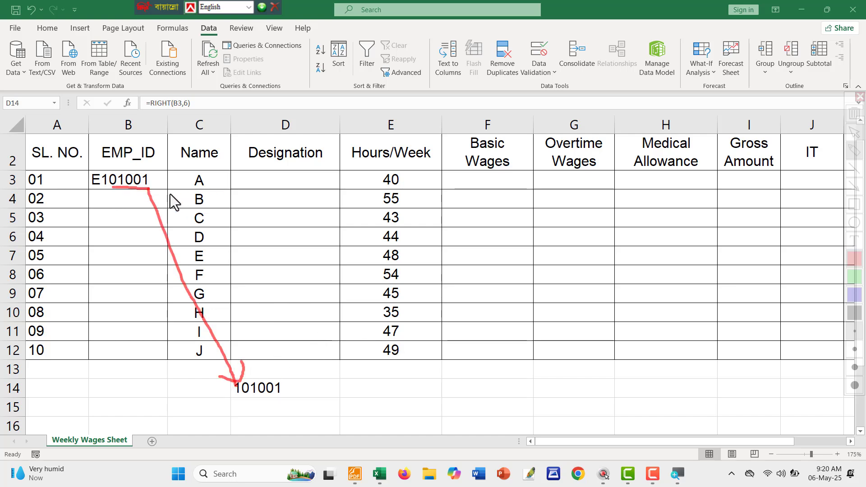
left_click_drag(232, 177, 190, 176)
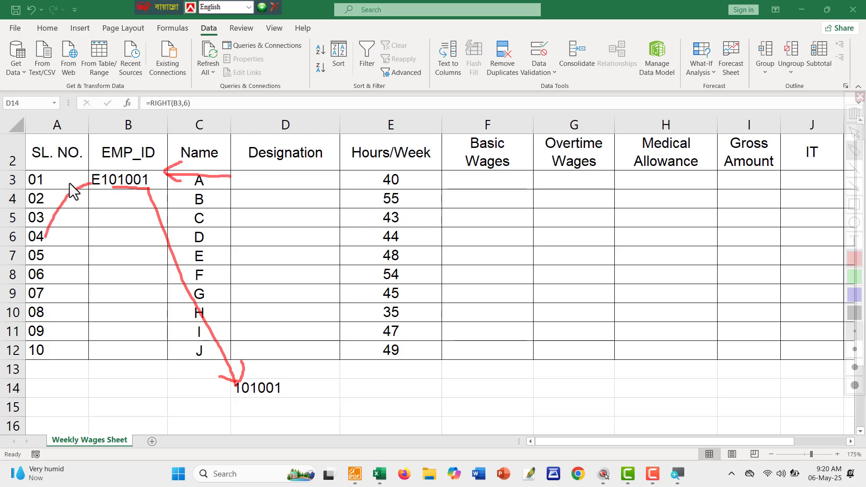
left_click_drag(70, 183, 93, 204)
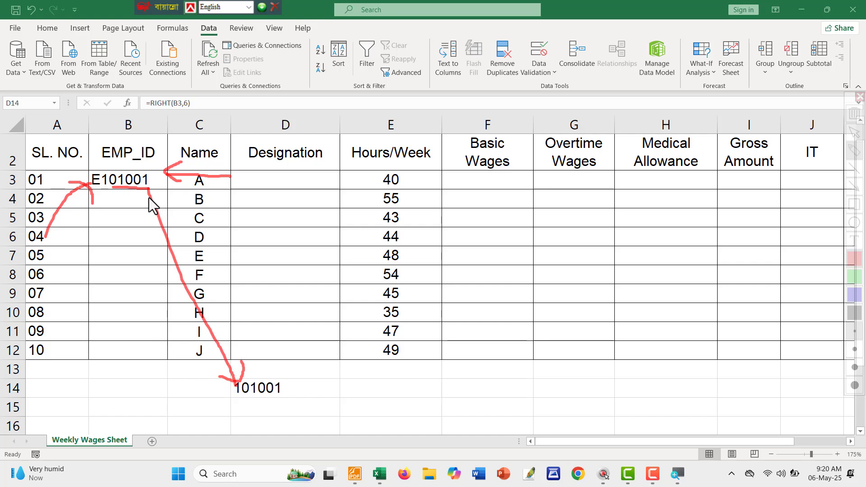
key("Escape")
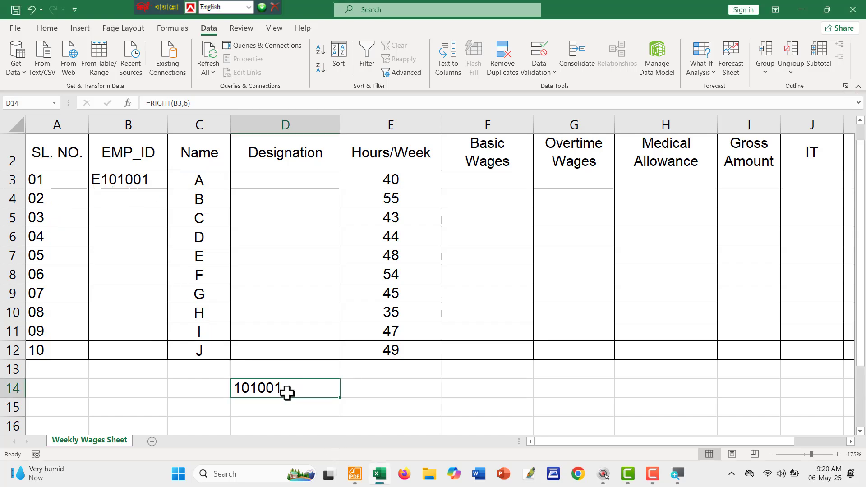
Step: Replace the RIGHT formula in D14 with =LEN(B3) to count the characters of the EMP_ID
key("Delete")
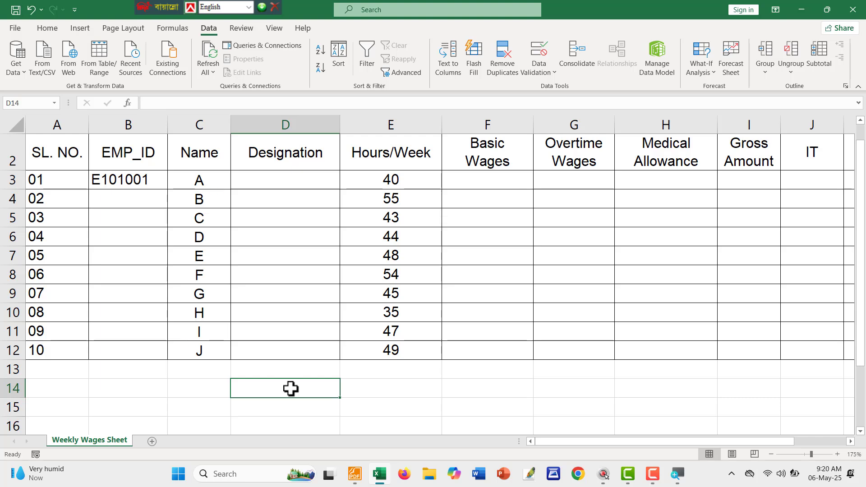
type("=le")
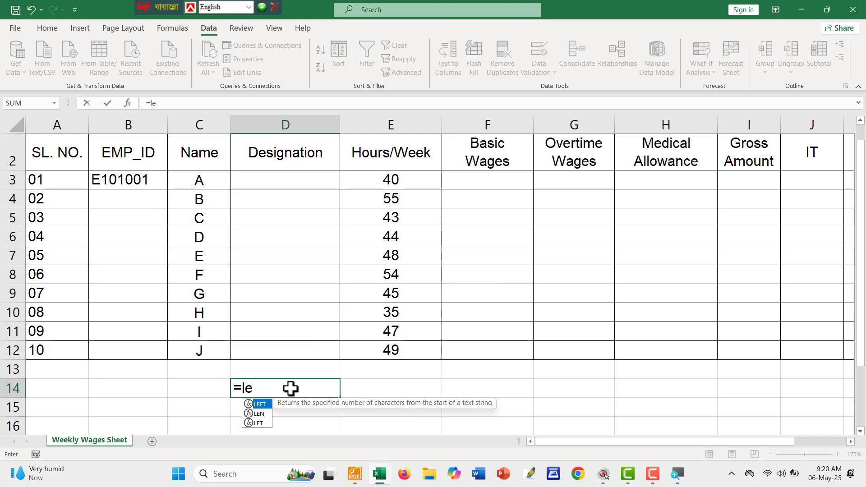
key("Down")
key("Tab")
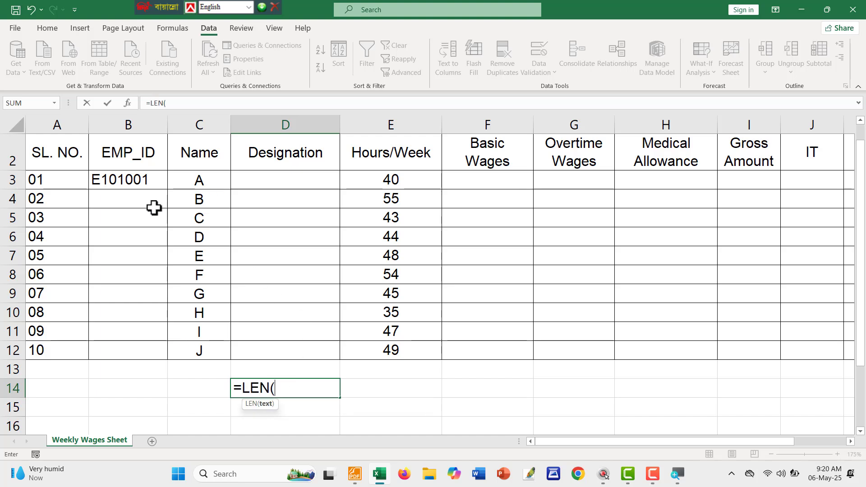
left_click(126, 179)
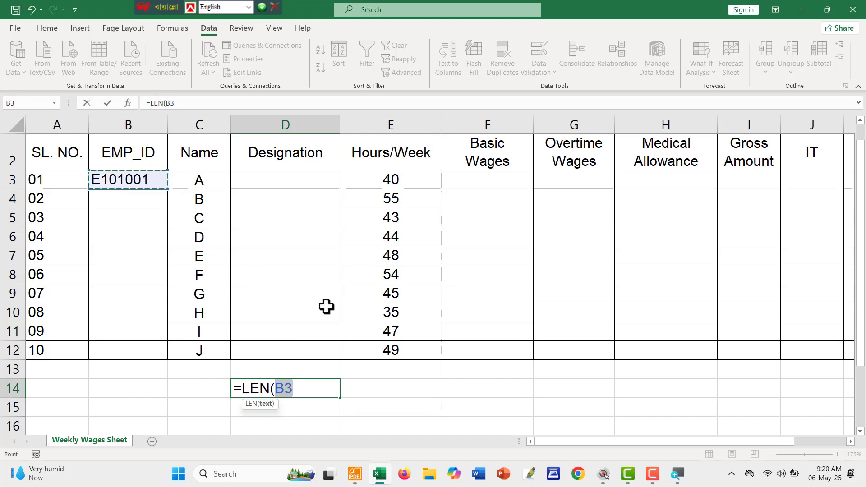
type(")")
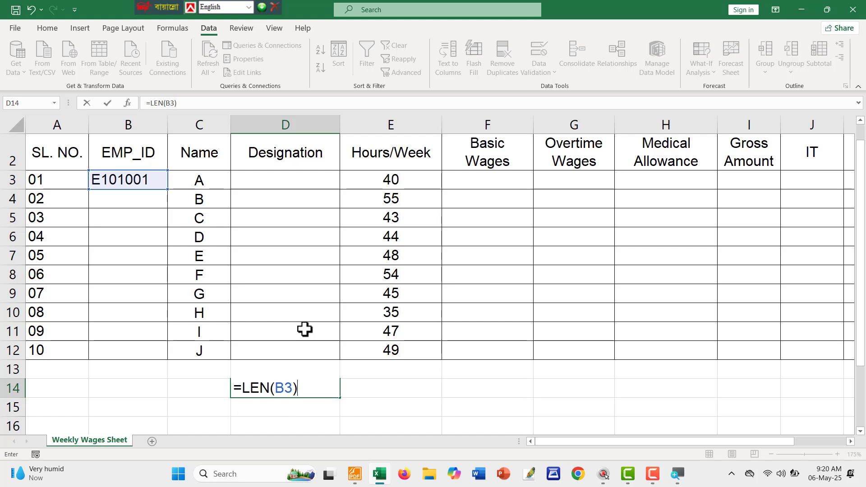
key("Return")
left_click(314, 387)
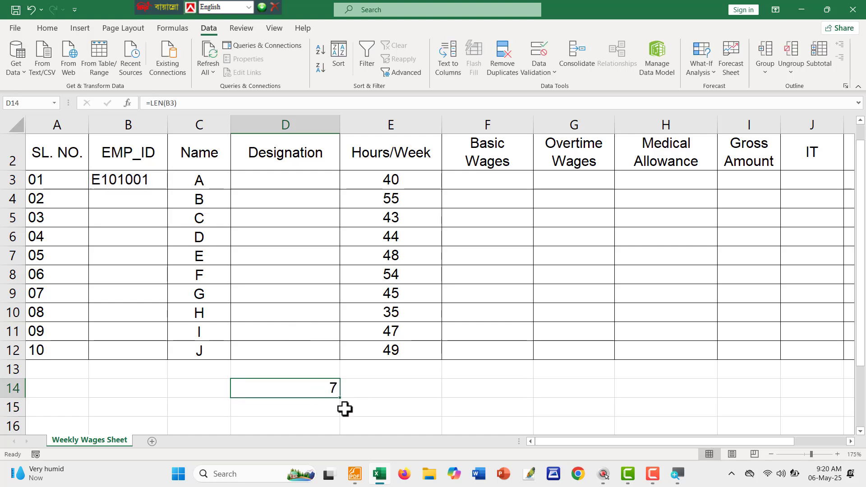
Step: Draw a red box around the EMP_ID in B3 with an arrow to D14, and clear the annotation
key("F12")
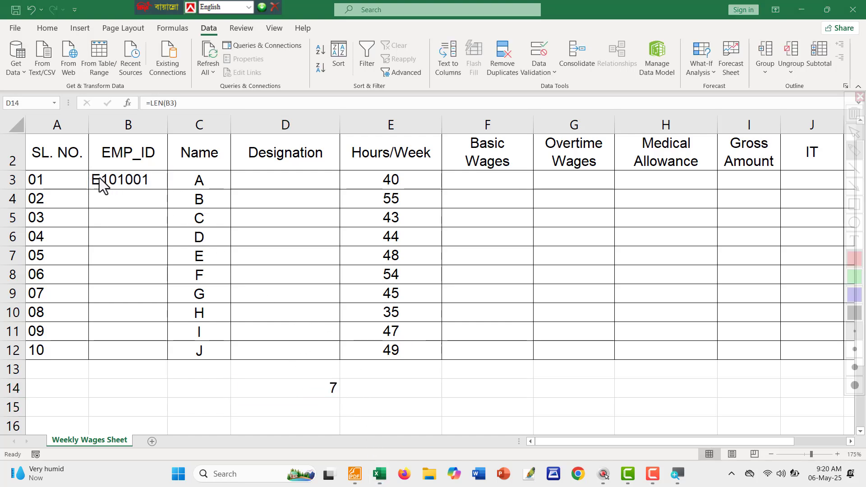
mouse_move(83, 164)
left_mouse_down()
mouse_move(157, 187)
mouse_move(236, 317)
mouse_move(271, 354)
left_mouse_up()
key("ctrl+z")
key("ctrl+shift")
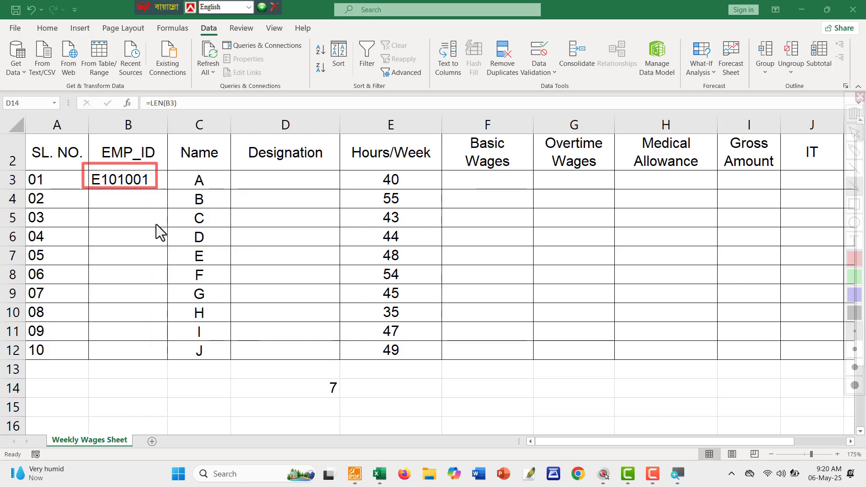
mouse_move(152, 194)
left_mouse_down()
mouse_move(244, 321)
mouse_move(330, 383)
left_mouse_up()
key("Escape")
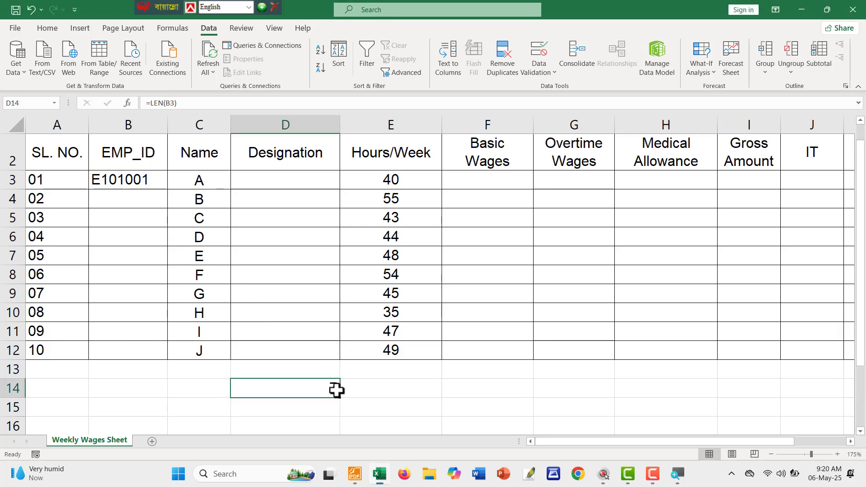
Step: Extend the D14 formula to =LEN(B3)=7 to test whether the EMP_ID has seven characters
double_click(335, 390)
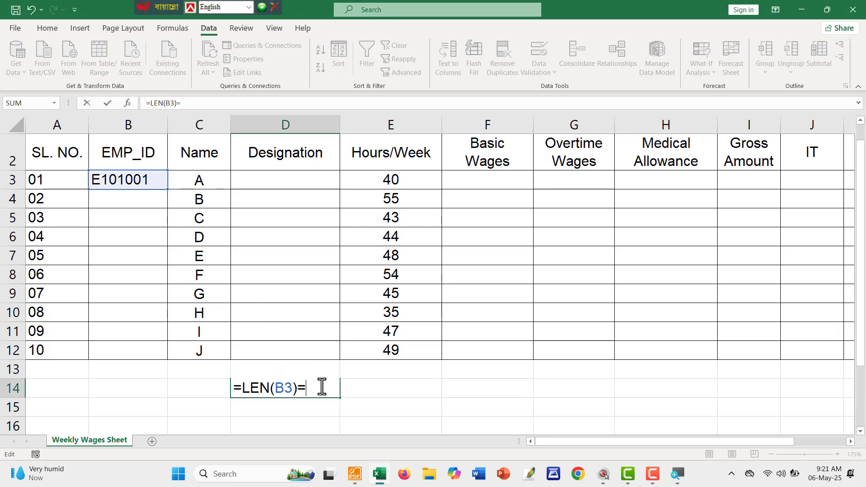
key("Return")
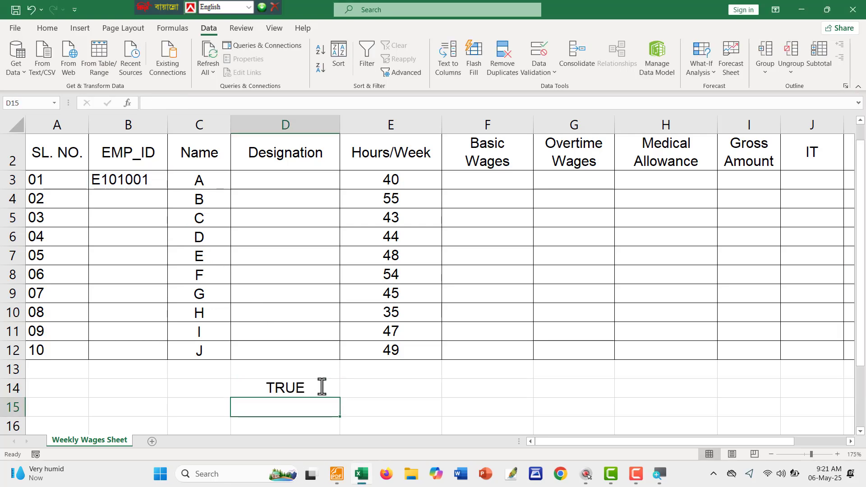
left_click(365, 389)
Step: Box D14 and B3 in red, draw an arrow from B3 towards D14, and clear the annotation
key("ctrl+alt+g")
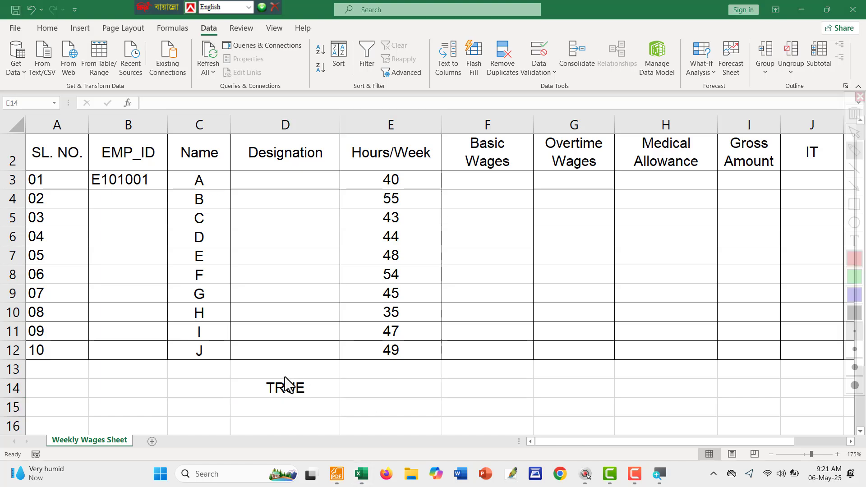
mouse_move(232, 375)
left_mouse_down()
mouse_move(319, 407)
mouse_move(340, 398)
left_mouse_up()
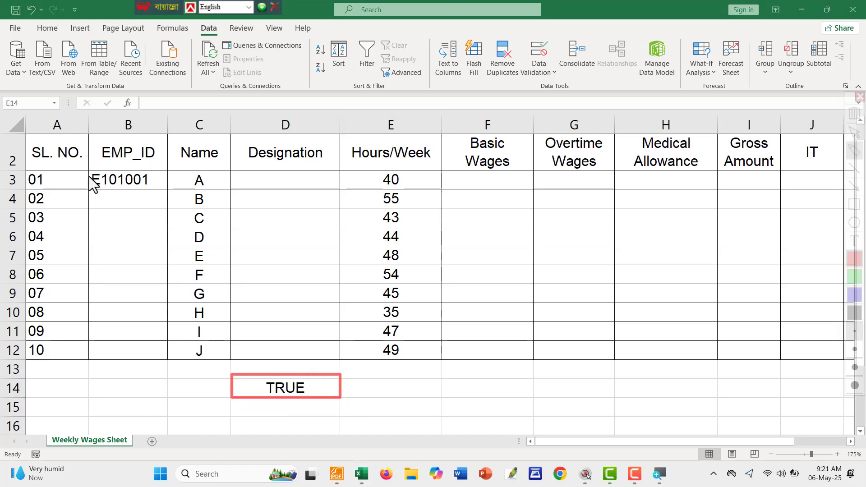
mouse_move(84, 167)
left_mouse_down()
mouse_move(165, 190)
mouse_move(236, 341)
left_mouse_up()
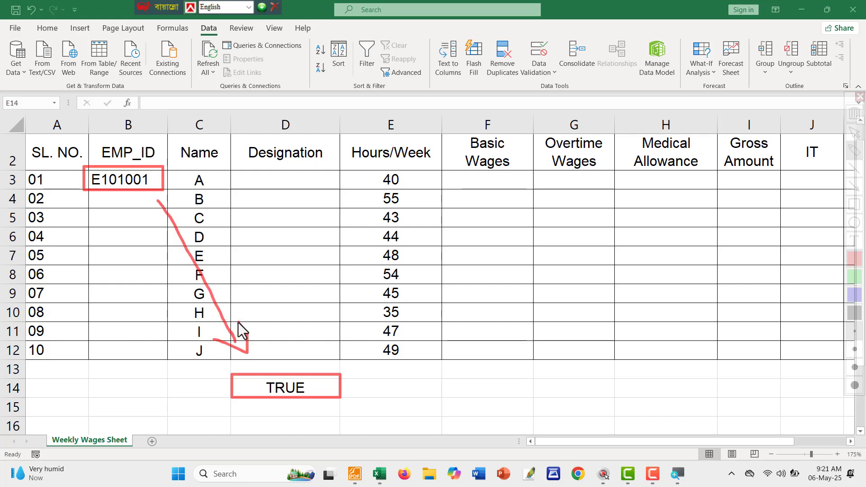
key("ctrl+alt+g")
Step: Remove the last digit of the EMP_ID in B3 to test the length check in D14, and clear the D14 formula
left_click(141, 182)
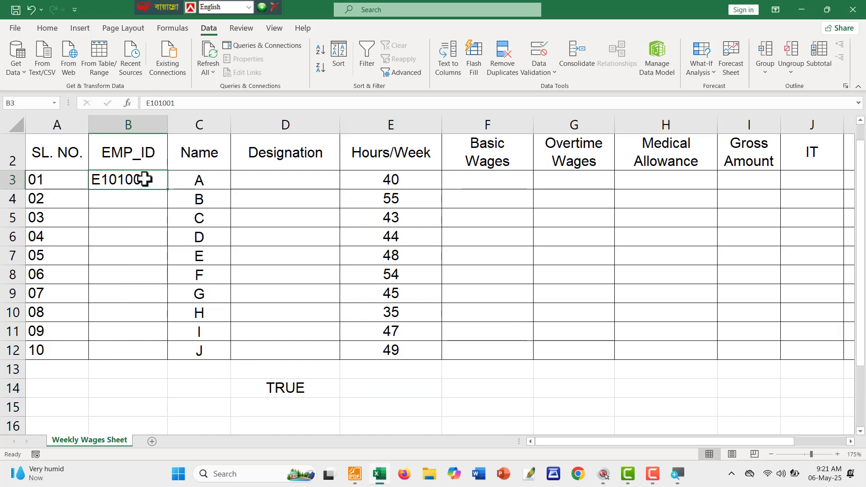
double_click(145, 181)
left_click_drag(155, 184, 138, 184)
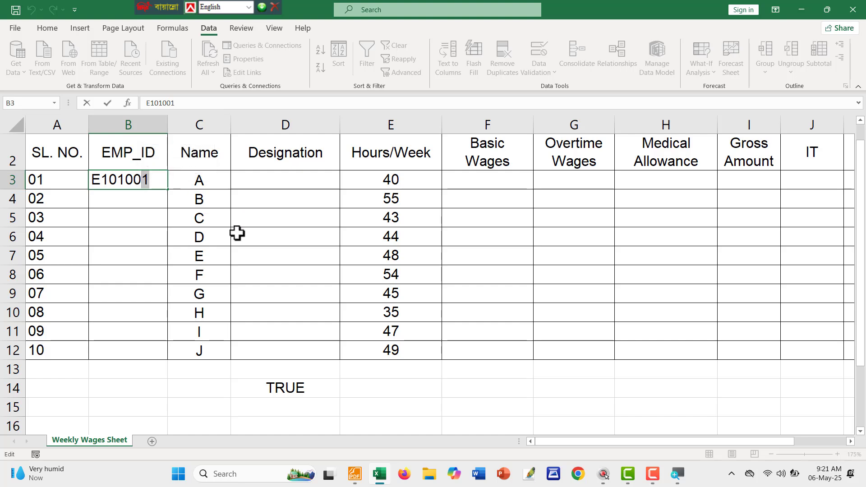
key("BackSpace")
left_click(294, 371)
left_click(306, 389)
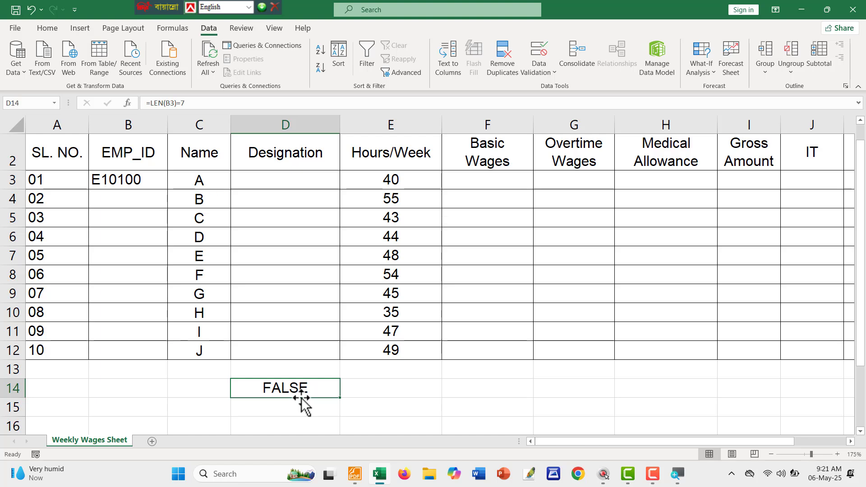
key("Delete")
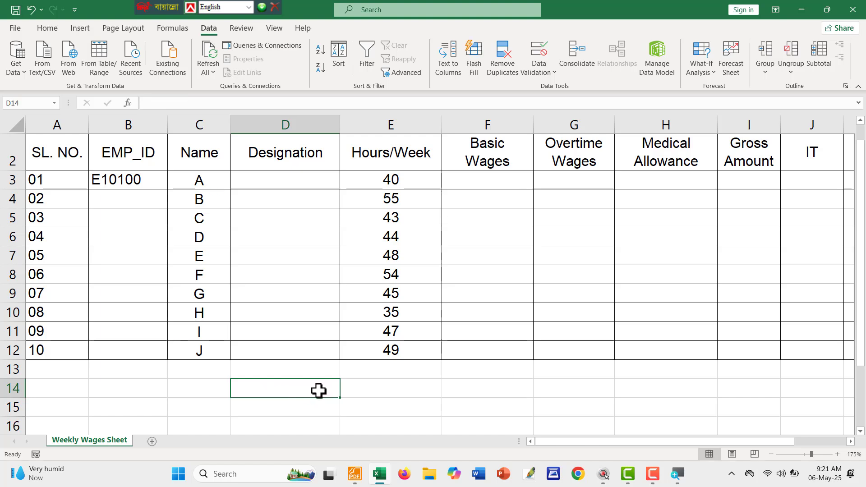
Step: Draw red boxes around the EMP_ID cells B3 and B4, and clear the annotation
key("ctrl+F12")
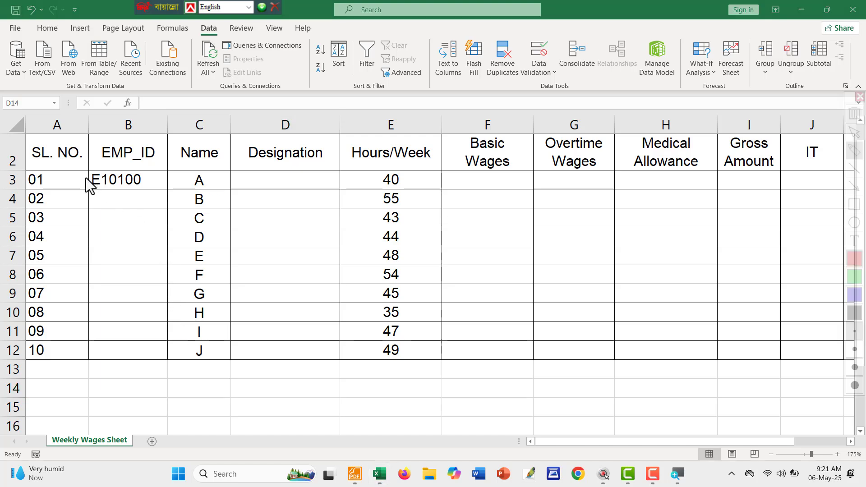
left_click_drag(85, 171, 149, 193)
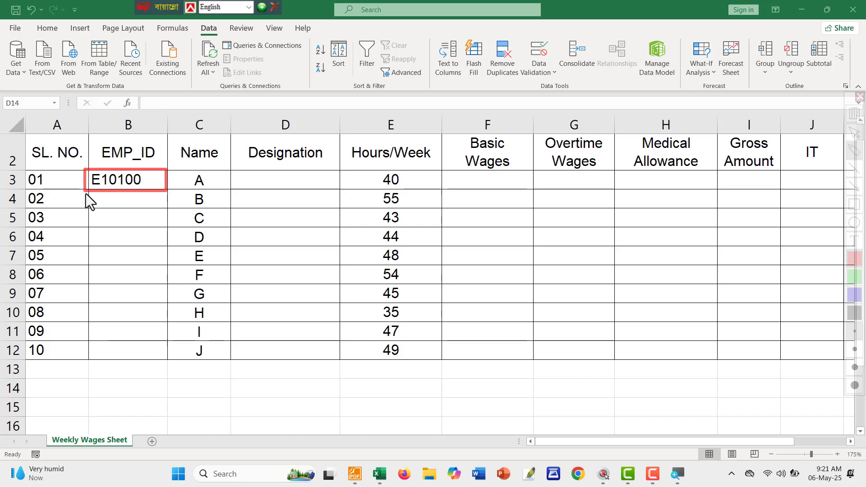
left_click_drag(142, 207, 163, 211)
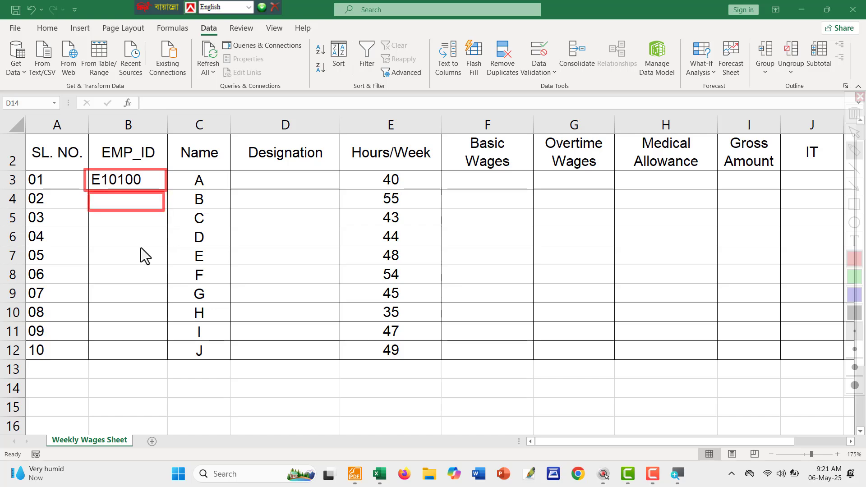
key("Escape")
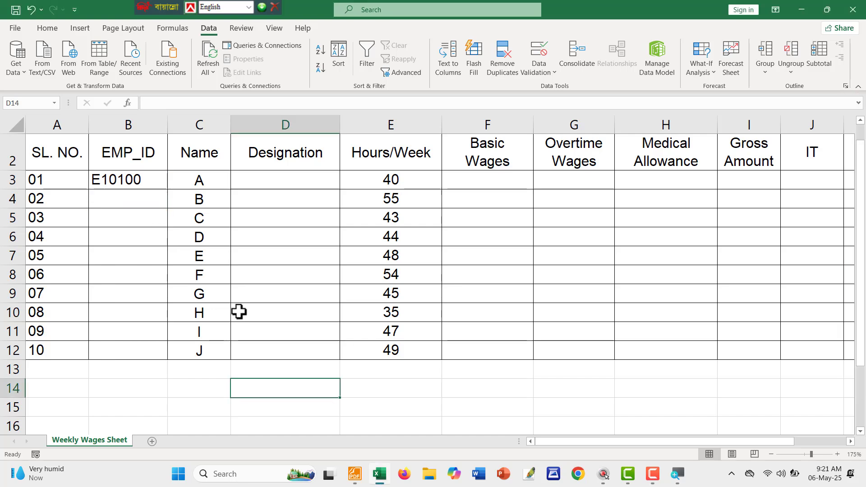
Step: Restore the missing final digit 1 of the EMP_ID in B3
double_click(152, 182)
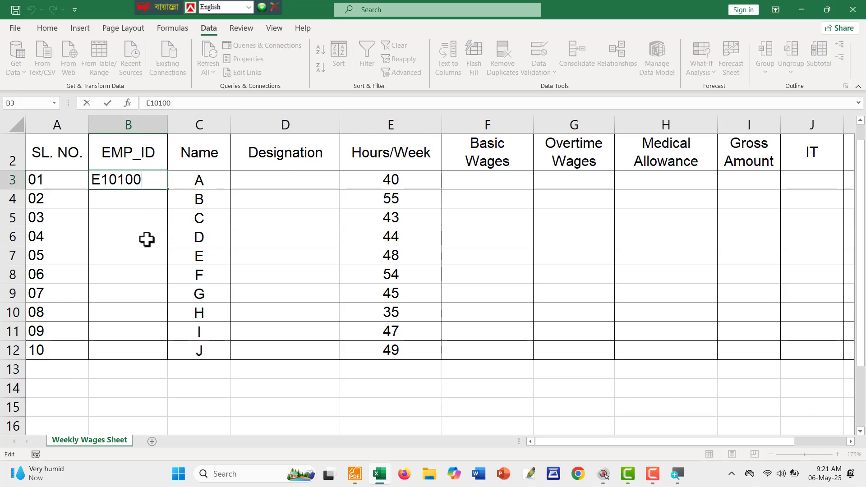
type("1")
key("Return")
Step: Start a COUNTIF formula in D14 with the absolute EMP_ID range $B$3:$B$12
left_click(264, 385)
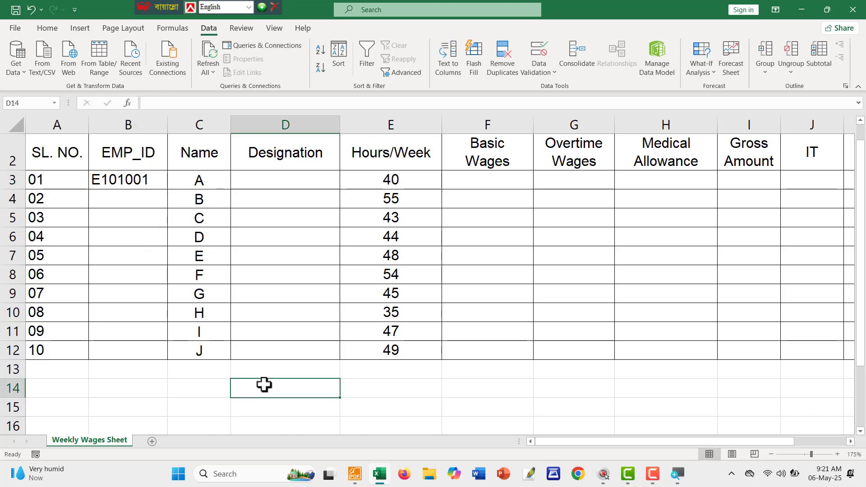
type("=")
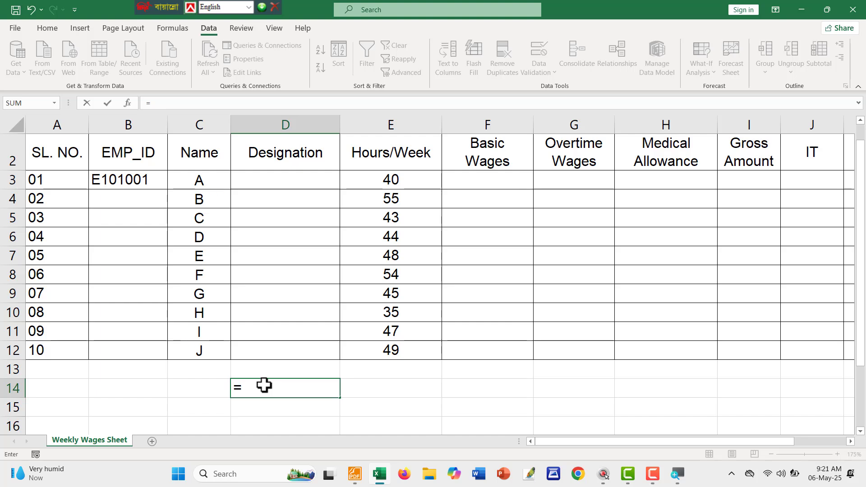
type("cou")
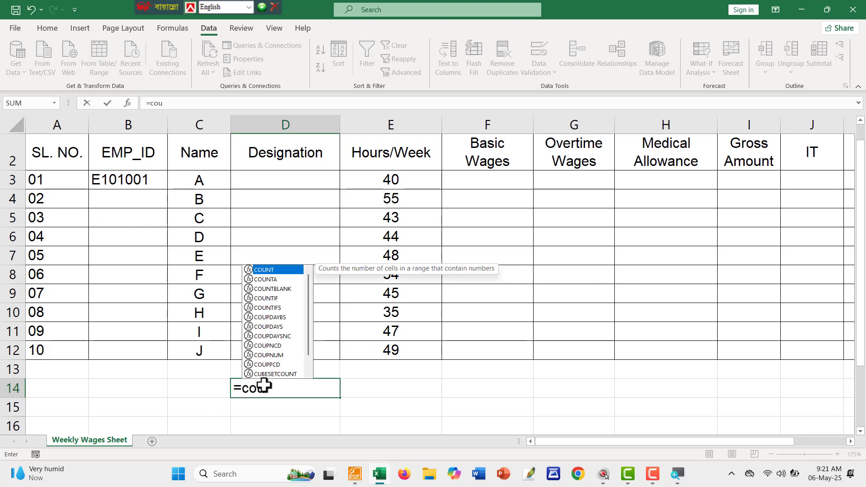
key("Down")
key("Down")
key("Down")
key("Tab")
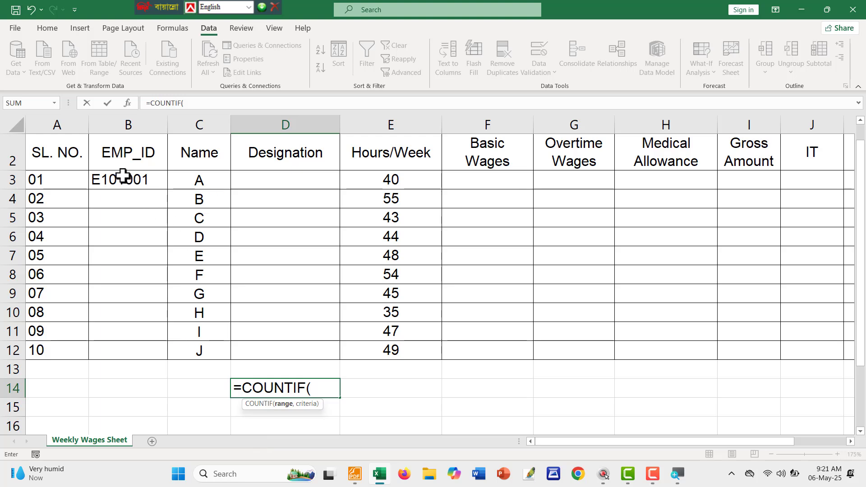
left_click_drag(111, 180, 124, 348)
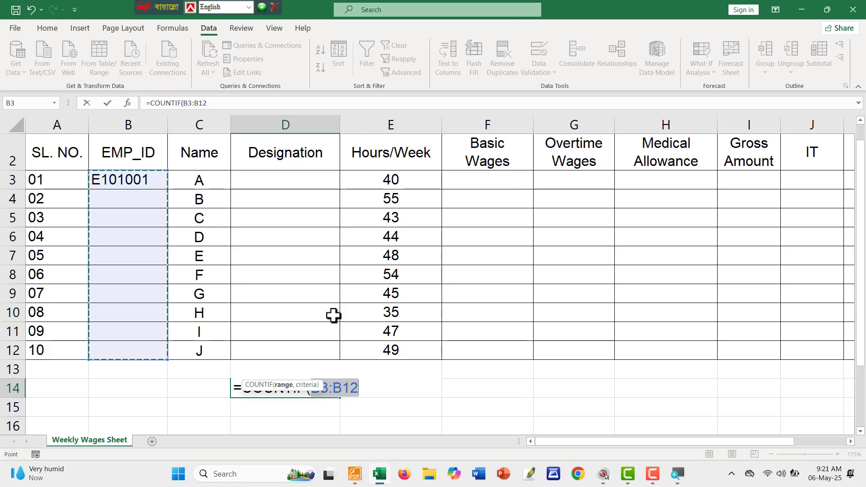
key("F4")
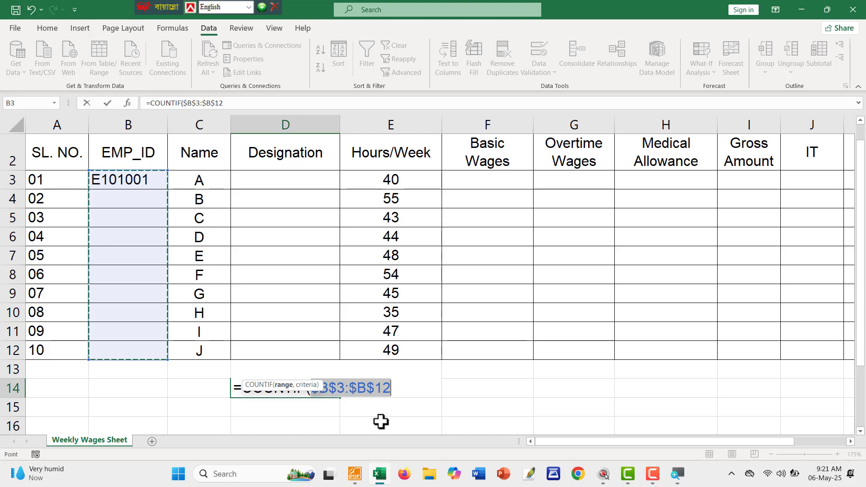
Step: Complete the D14 formula as =COUNTIF($B$3:$B$12,B3)=1 to test whether the EMP_ID in B3 is unique
left_click(391, 389)
left_click_drag(392, 389, 319, 393)
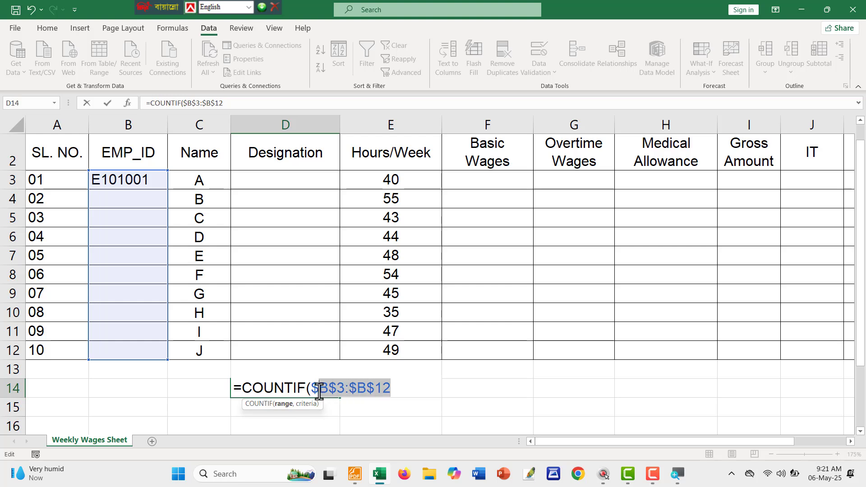
left_click(397, 391)
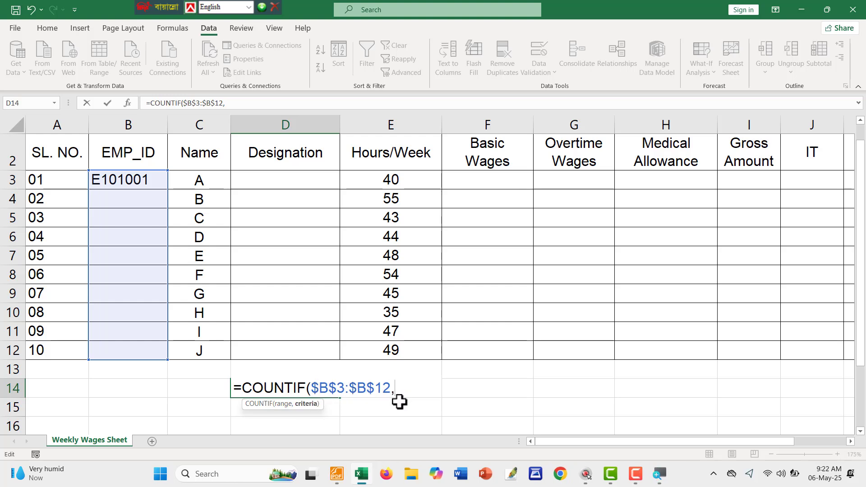
type(",")
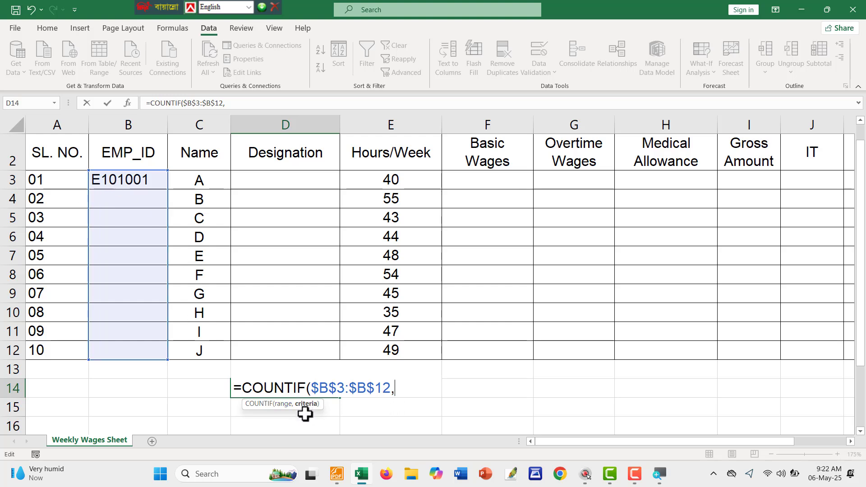
left_click(113, 180)
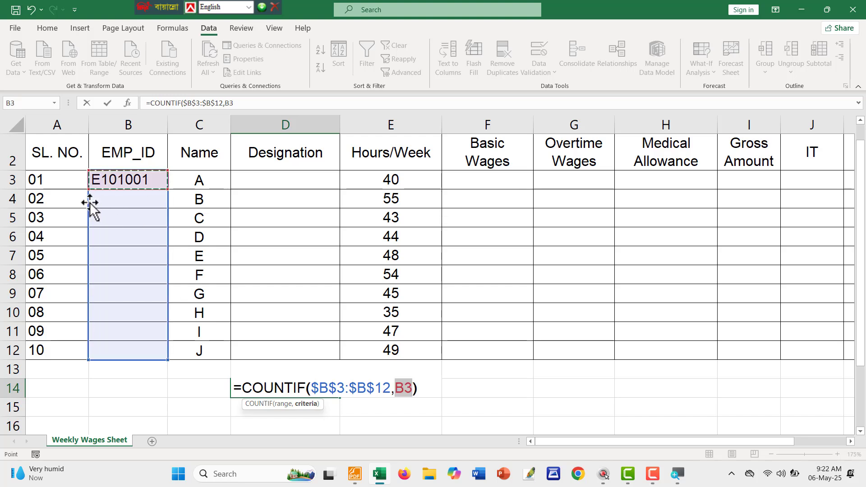
type(")=")
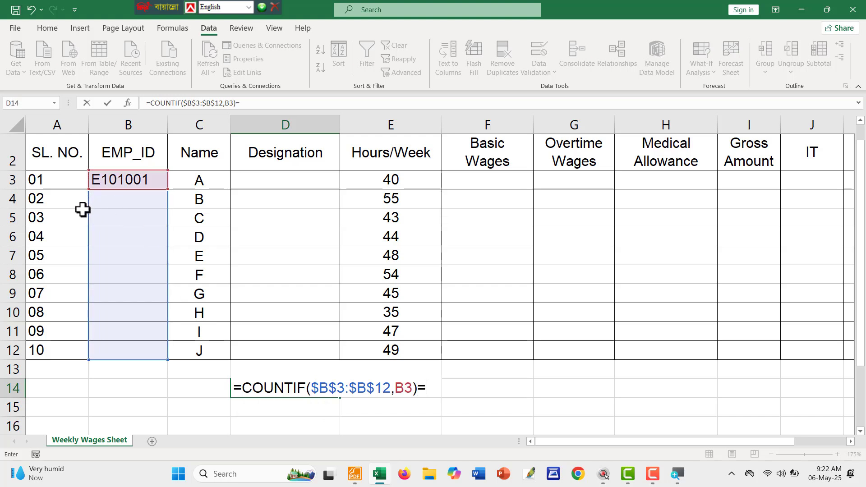
type("1")
key("Return")
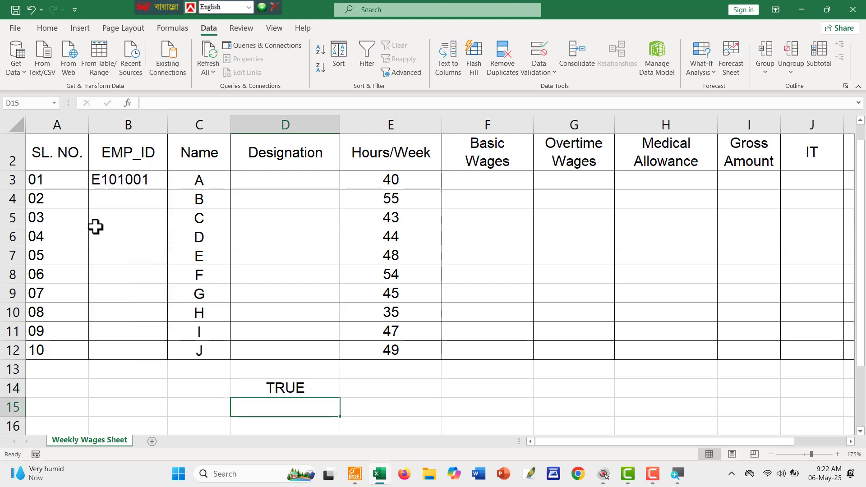
Step: Draw red boxes around D14 and B4, mark B3 with an arrow, and clear the annotation
key("ctrl+shift+d")
left_click_drag(247, 378, 334, 397)
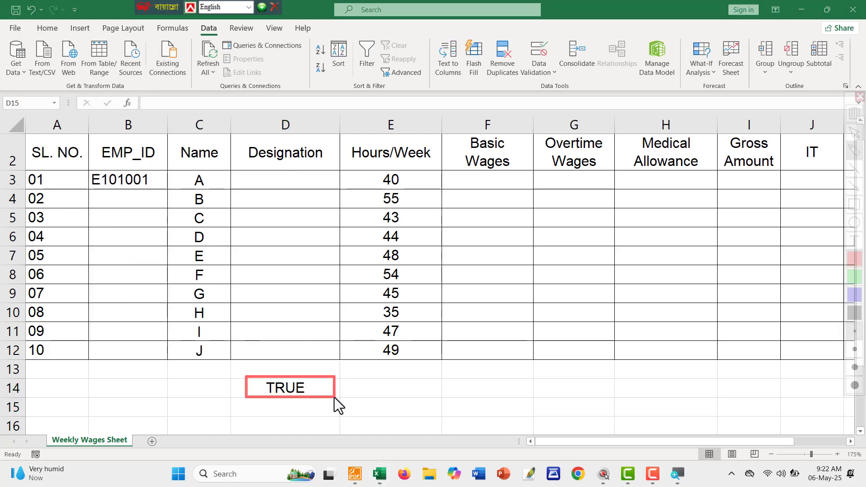
left_click_drag(85, 188, 160, 209)
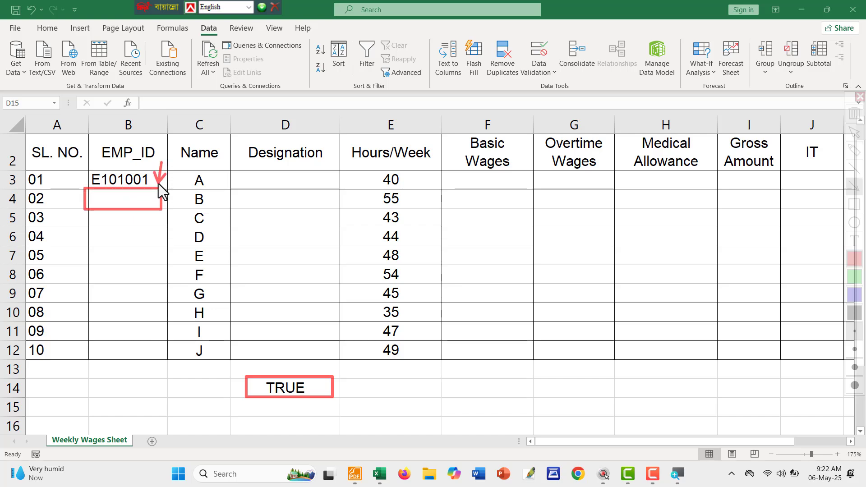
key("Escape")
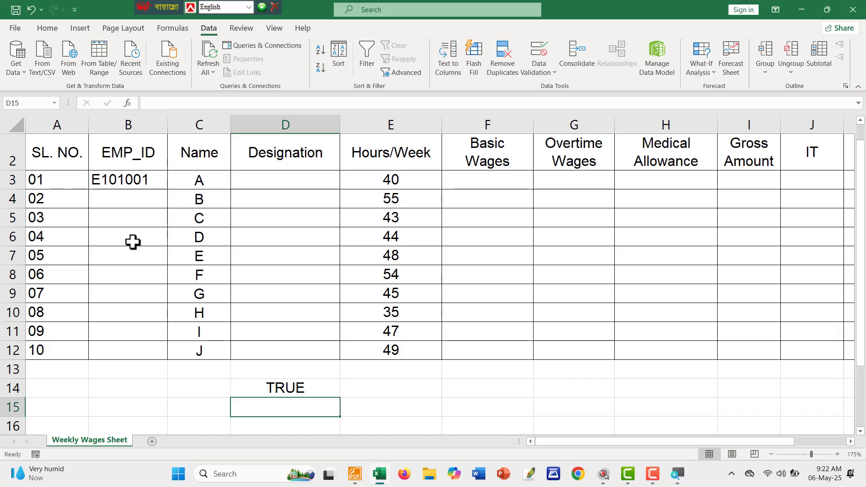
Step: Enter the same EMP_ID as in B3 into B4 to test the duplicate check
left_click(120, 205)
left_click(113, 218)
left_click(122, 203)
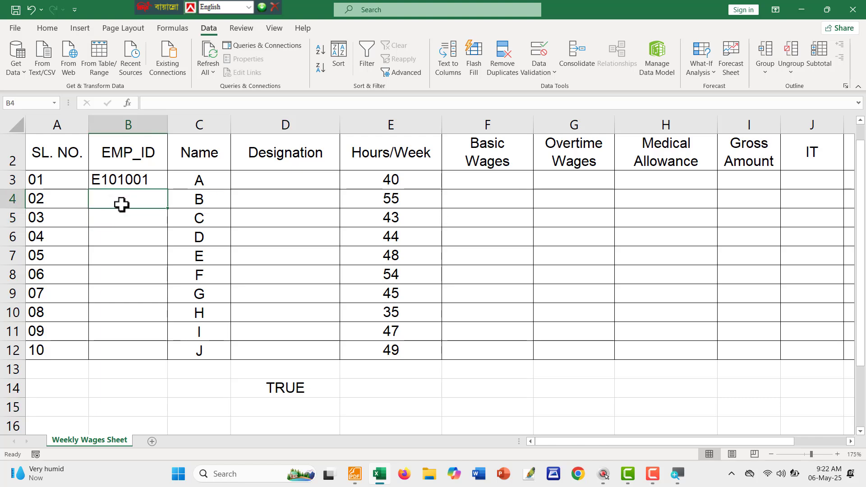
type("e")
key("BackSpace")
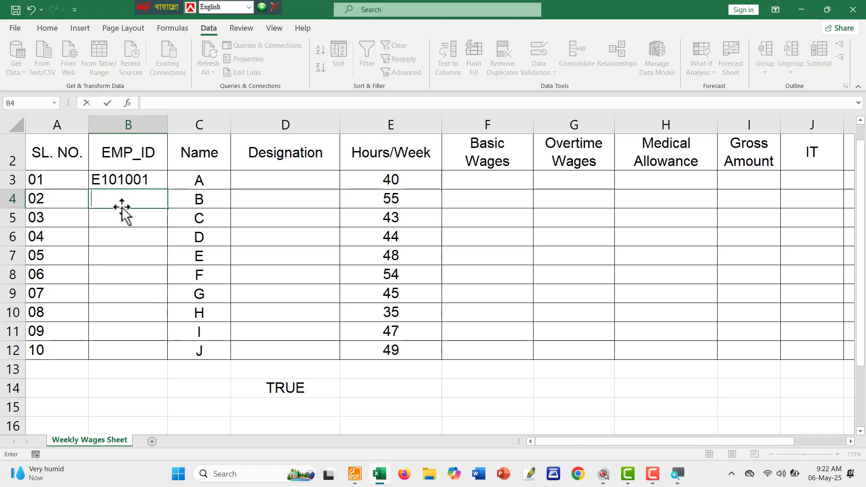
type("E101")
key("Return")
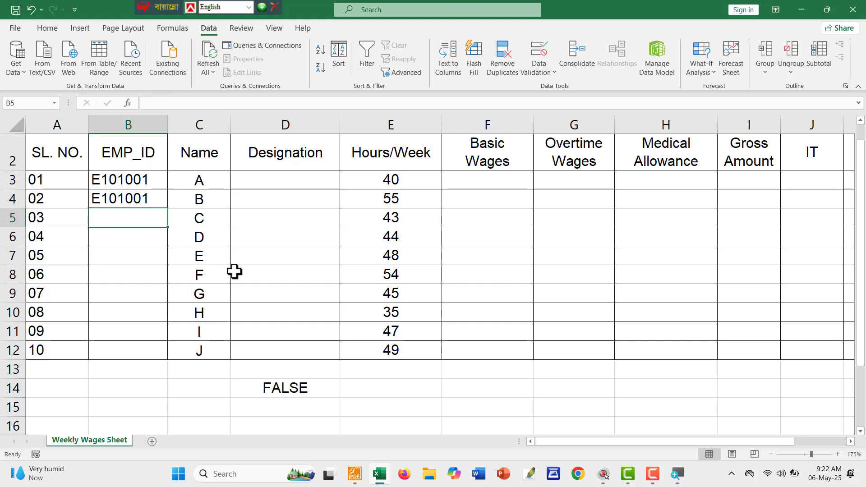
Step: Box the duplicate EMP_IDs in B3 and B4 in red, draw an arrow to D14, and clear the annotation
mouse_move(76, 163)
left_mouse_down()
mouse_move(140, 212)
mouse_move(174, 218)
mouse_move(166, 209)
left_mouse_up()
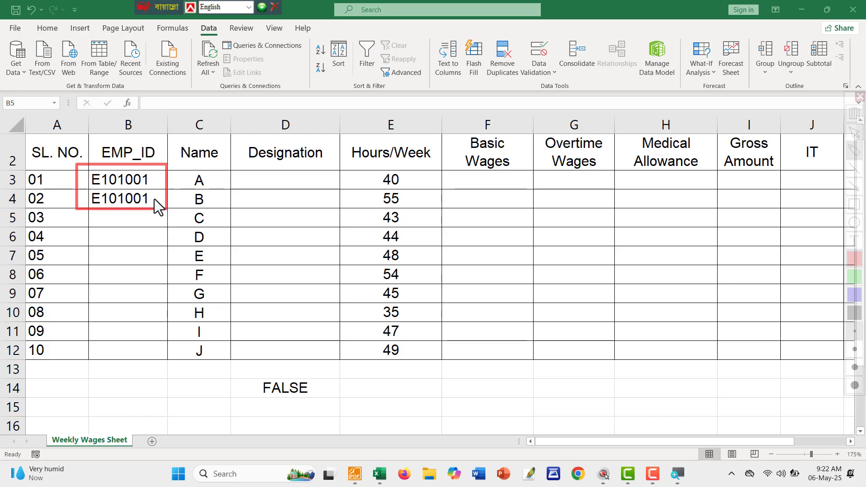
mouse_move(166, 213)
left_mouse_down()
mouse_move(231, 342)
mouse_move(261, 378)
mouse_move(254, 379)
mouse_move(261, 338)
left_mouse_up()
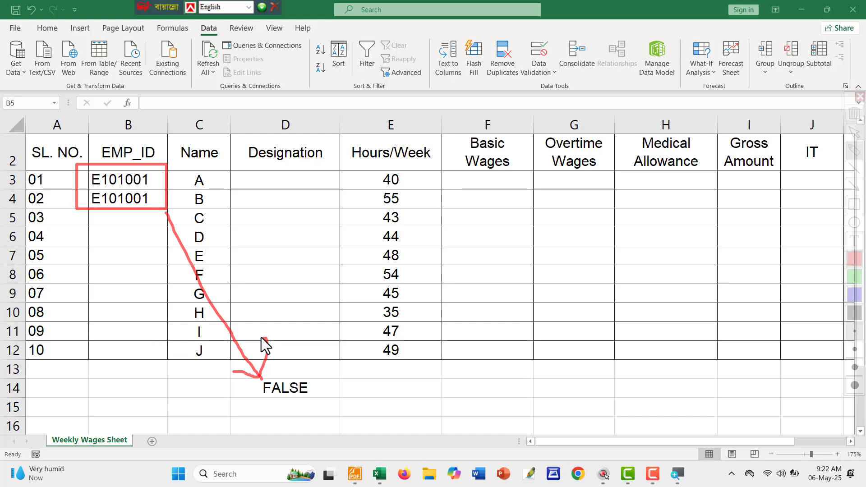
key("Escape")
Step: Replace the D14 formula with an AND formula whose first condition is LEFT(B3,1)="E"
left_click(294, 387)
key("Delete")
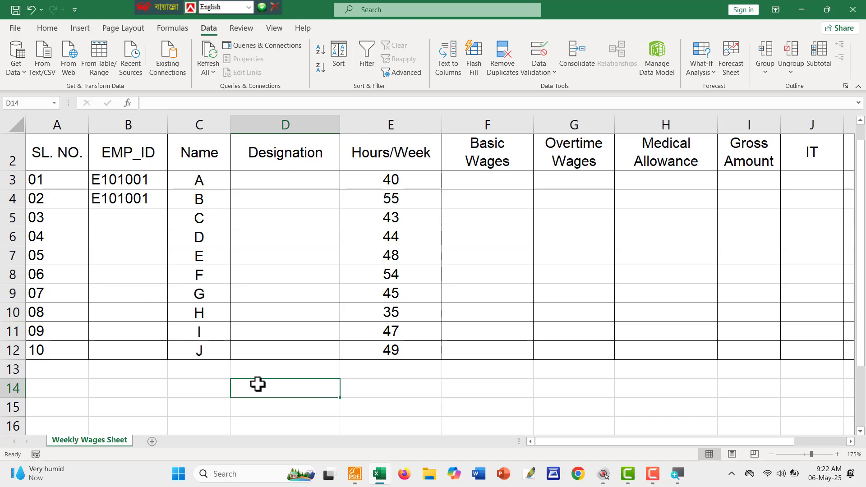
type("=")
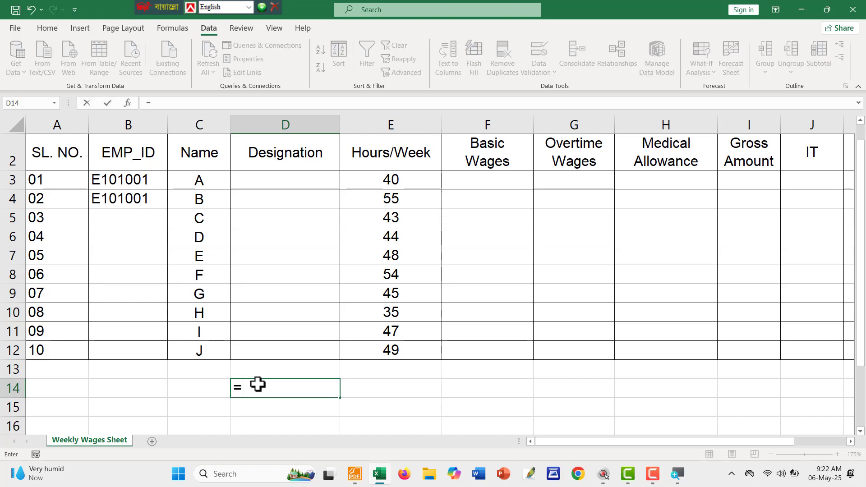
type("AND(")
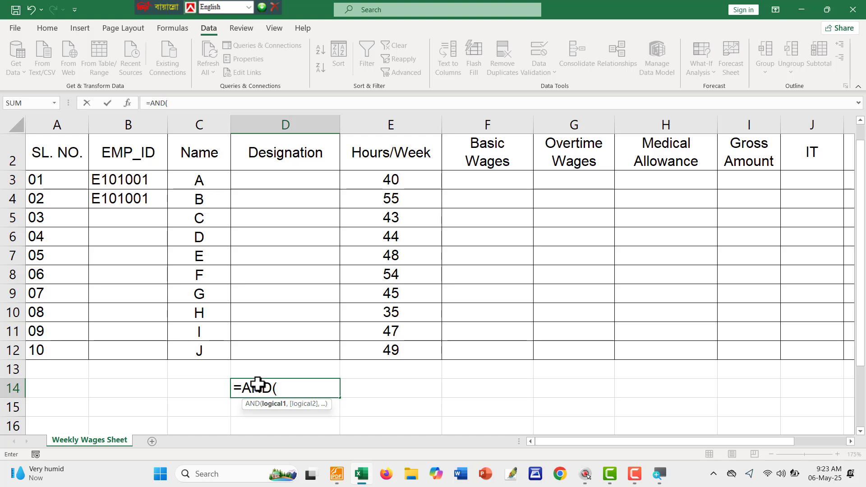
type("LE")
key("Tab")
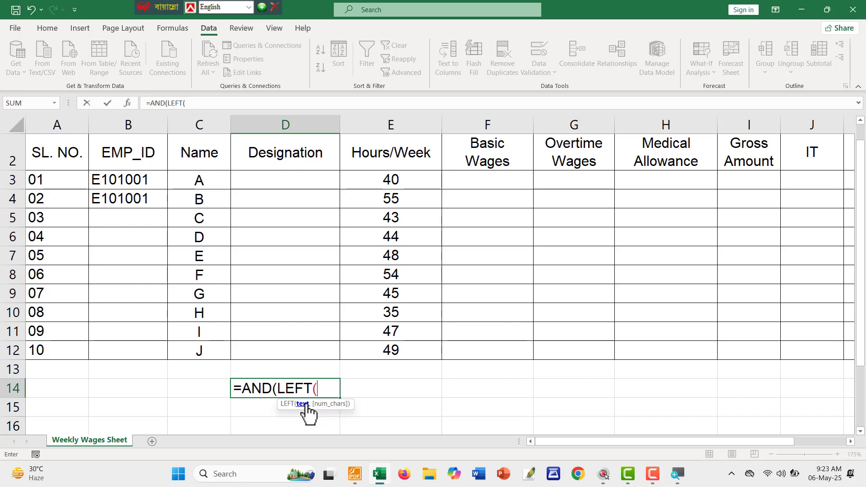
left_click(123, 181)
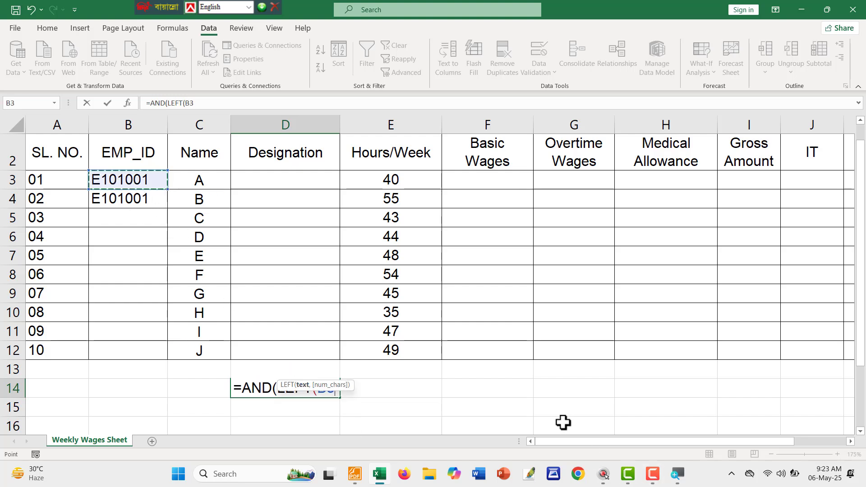
type(",")
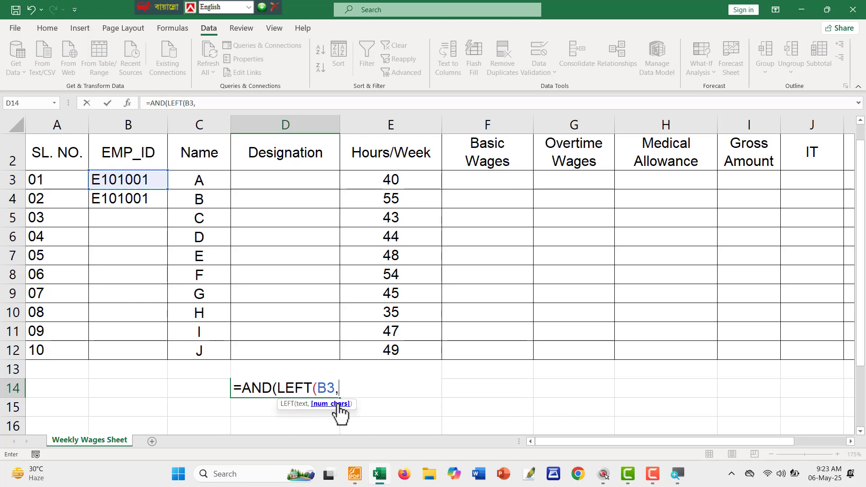
type("1)=")
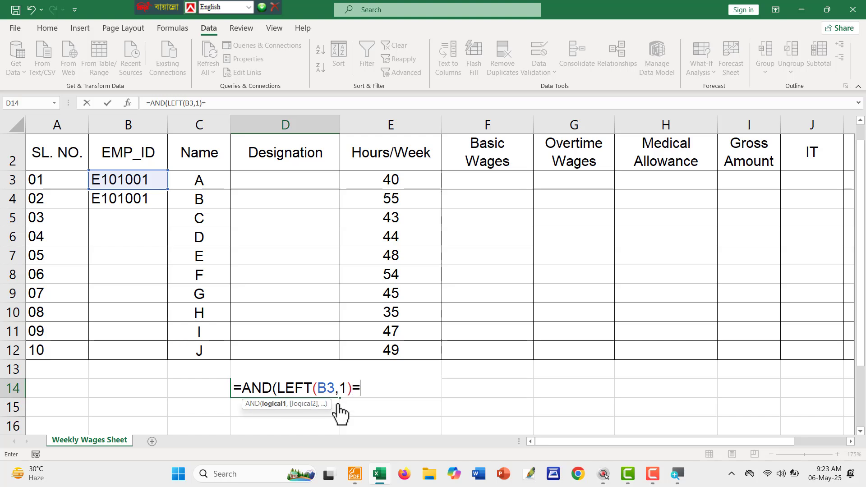
type("\"E\",")
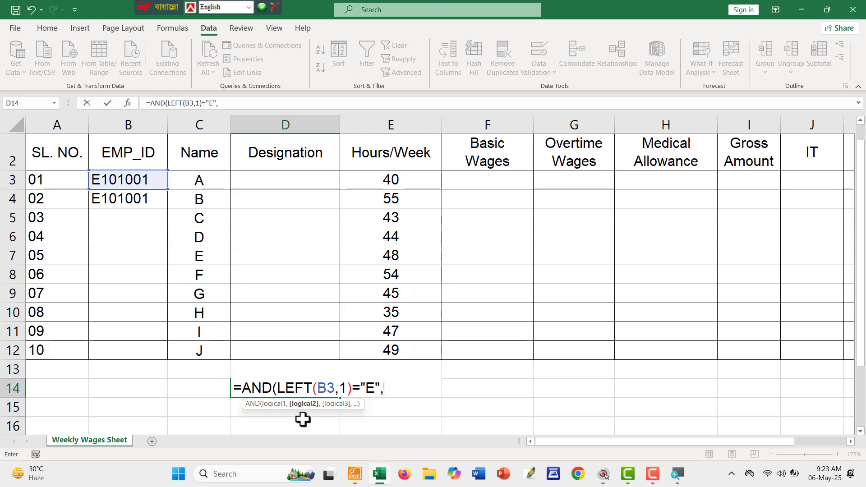
Step: Add LEN(B3)=7 as the second condition of the AND formula in D14
left_click(397, 388)
type("le")
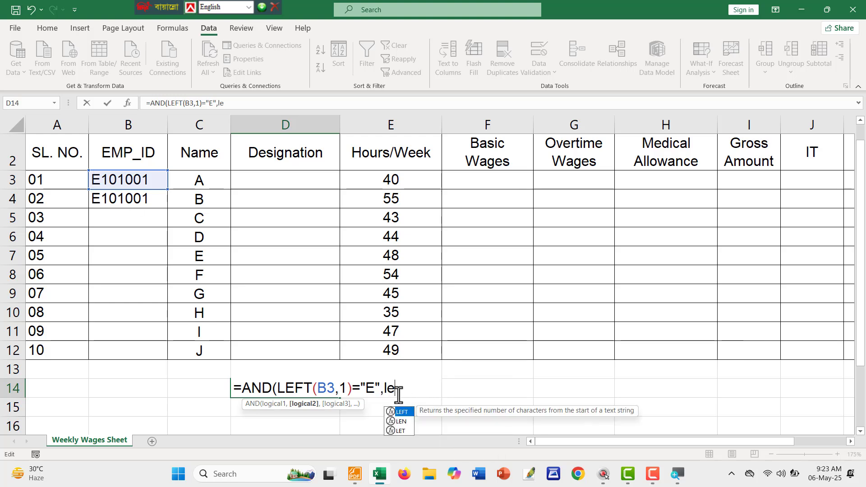
type("n")
key("Tab")
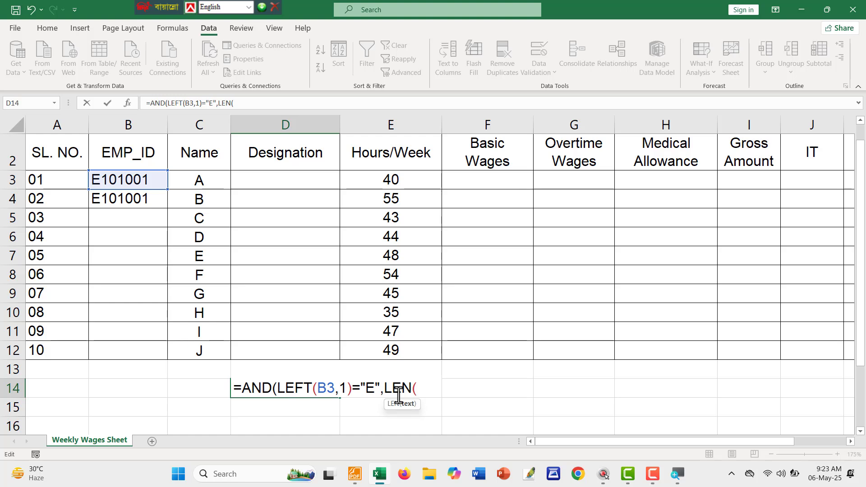
left_click(117, 184)
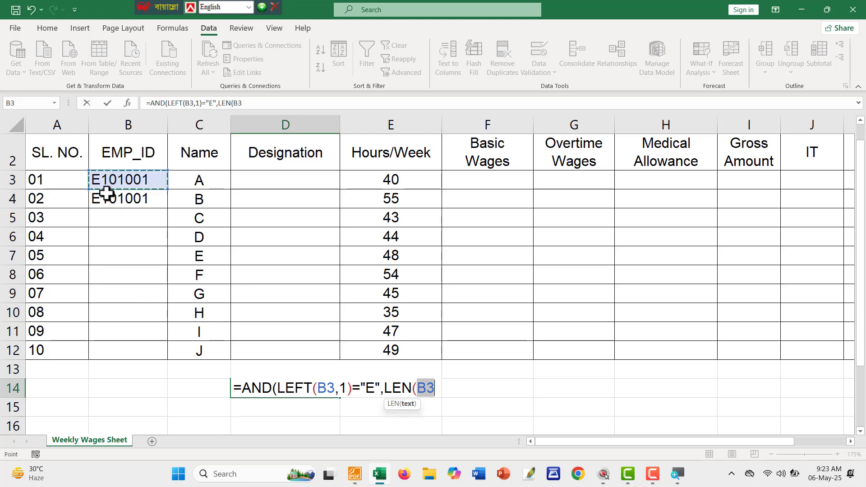
type(")=")
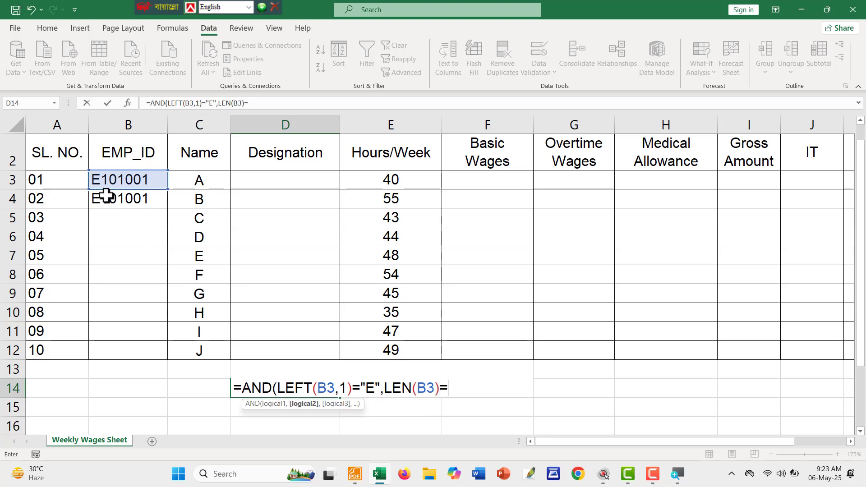
type("7,")
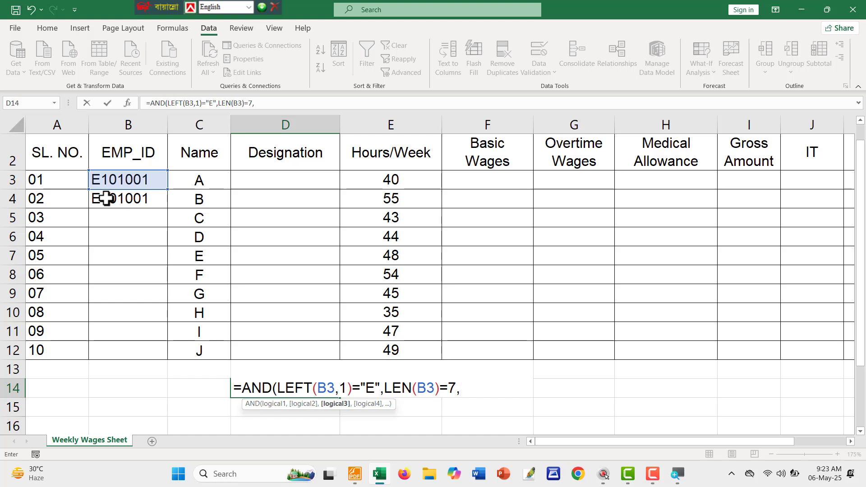
Step: Begin the third AND condition in D14 with COUNTIF over the absolute range $B$3:$B$12
type("couni")
key("BackSpace")
type("i")
key("BackSpace")
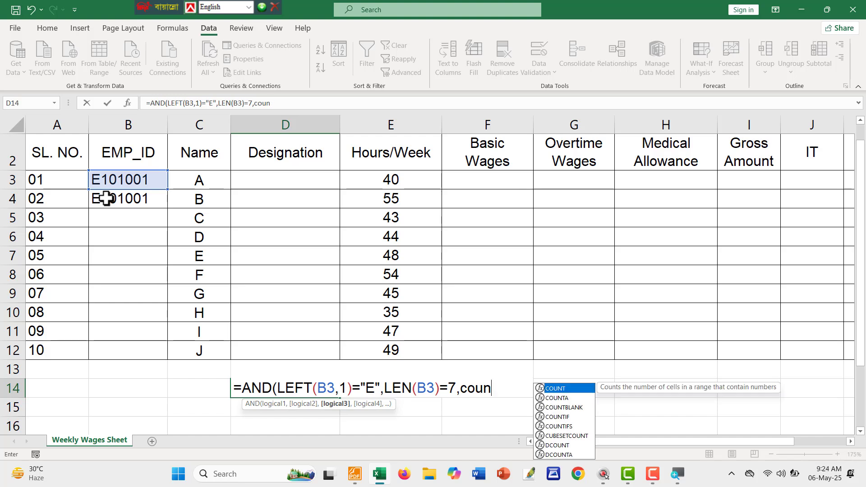
key("Down")
key("Down")
key("Down")
key("Tab")
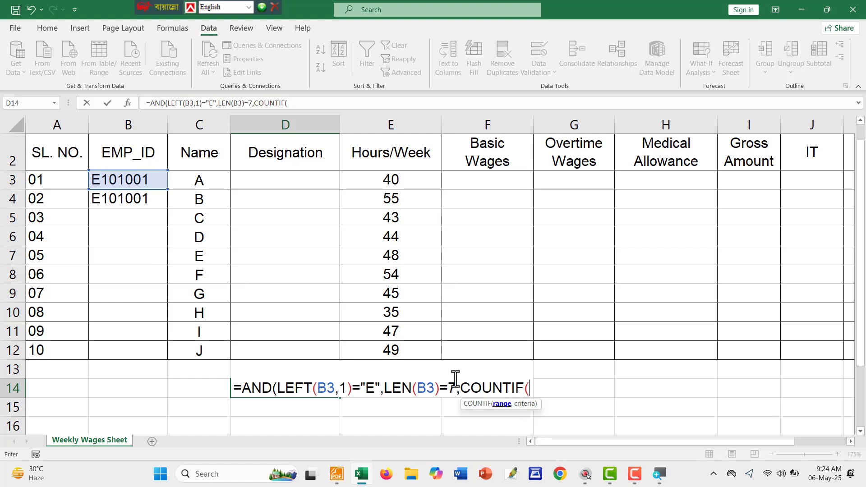
left_click_drag(118, 180, 132, 358)
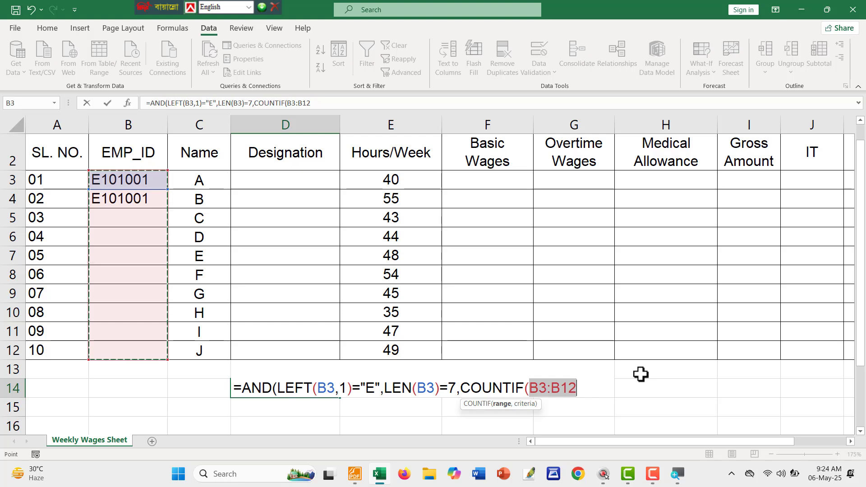
key("F4")
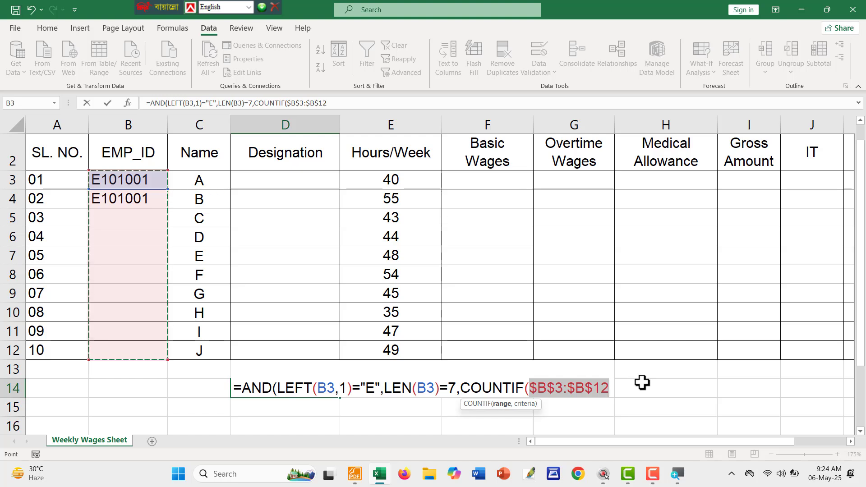
Step: Complete the COUNTIF in D14 with B3 as its criterion and require the count to equal 1
type(",")
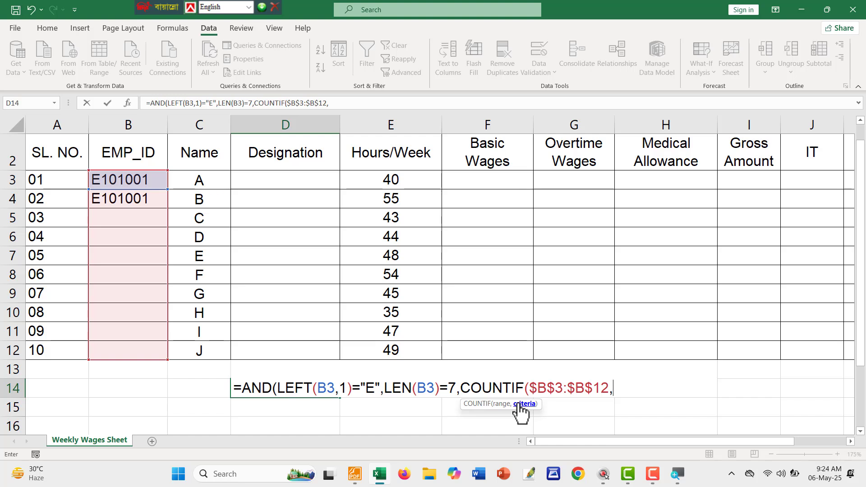
left_click(129, 179)
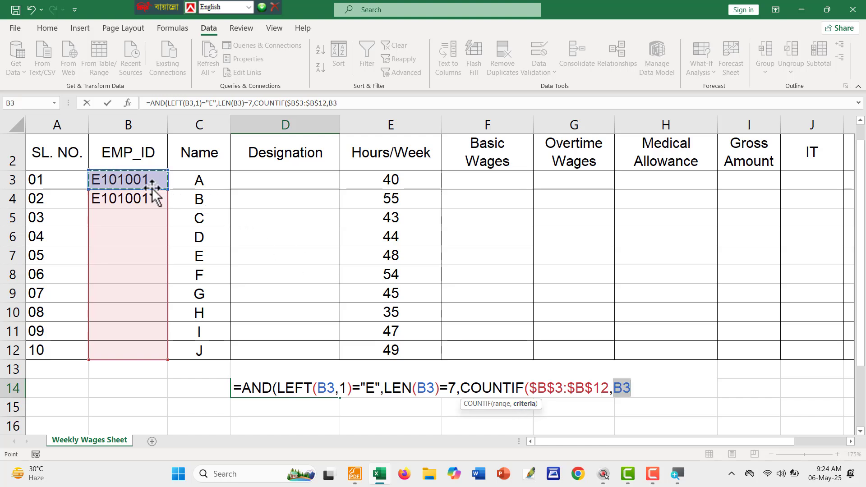
type(")=")
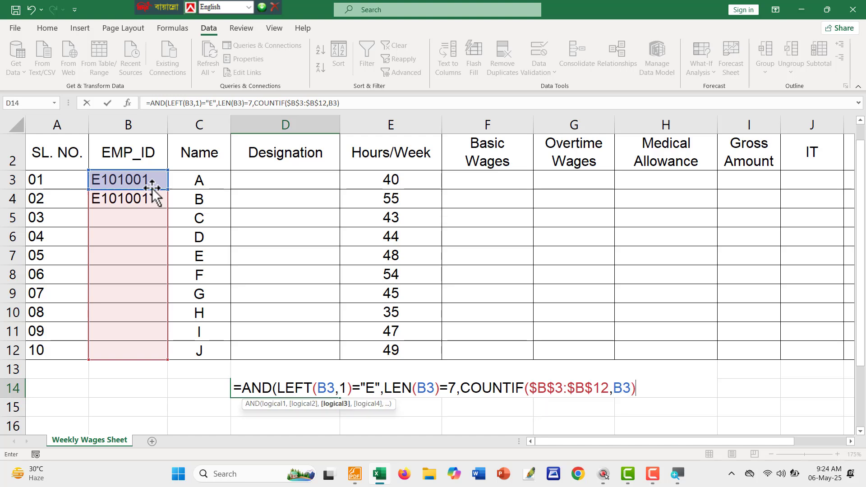
type("1")
type(",")
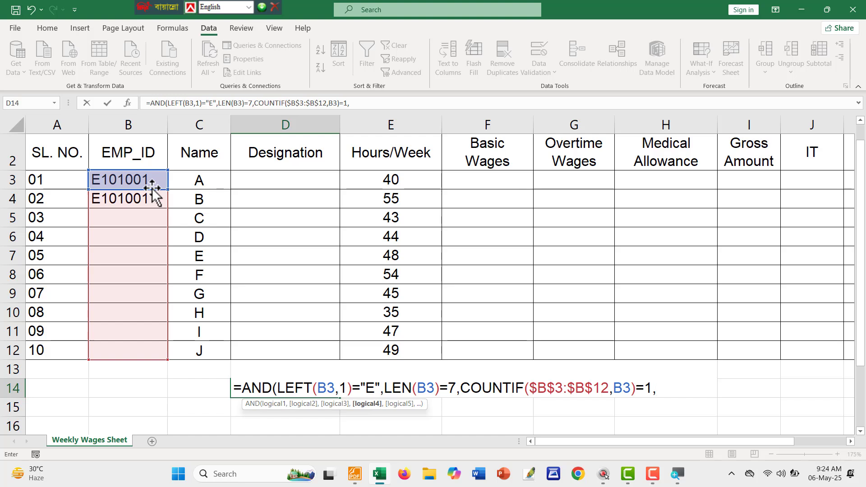
Step: Add ISNUMBER(VALUE(RIGHT(B3,6))) as the fourth condition of the AND formula in D14
type("isnu")
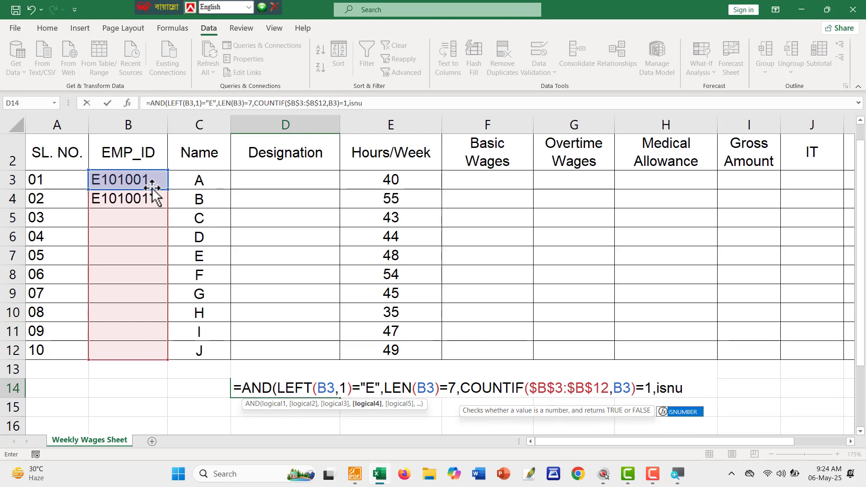
key("Tab")
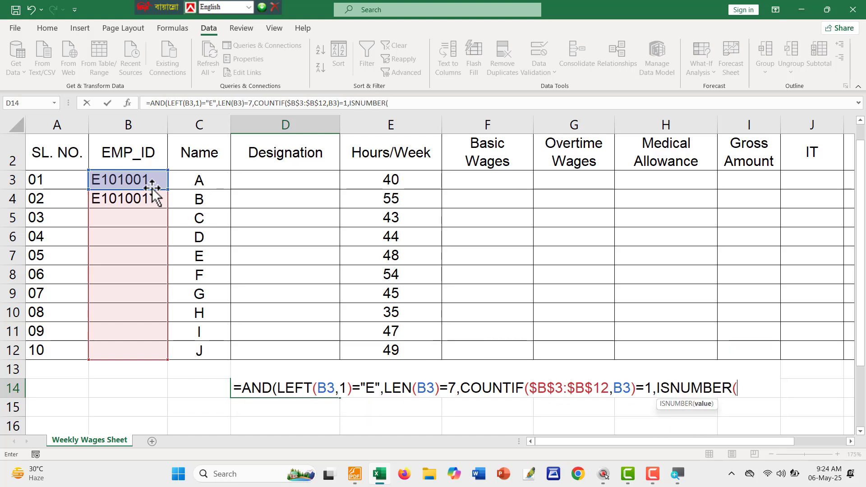
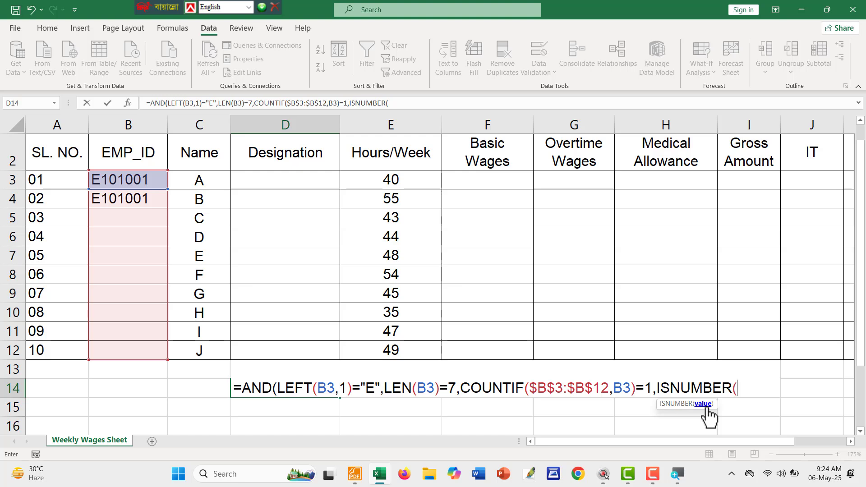
type("va")
key("Tab")
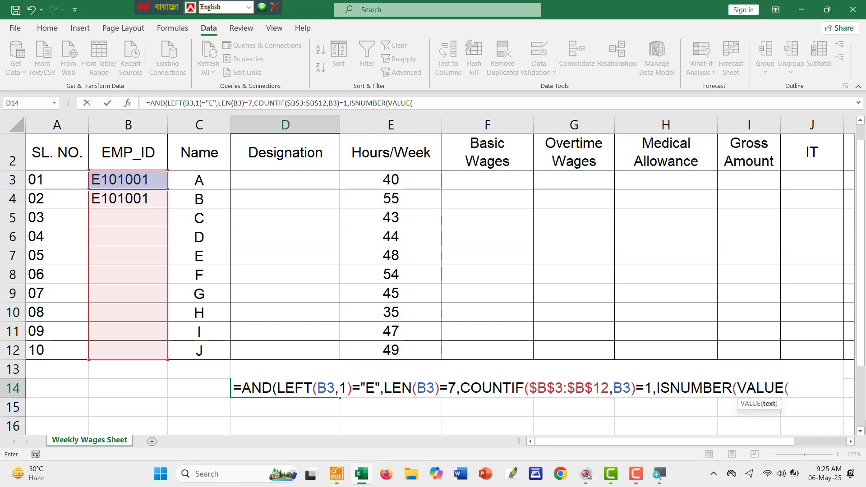
type("ri")
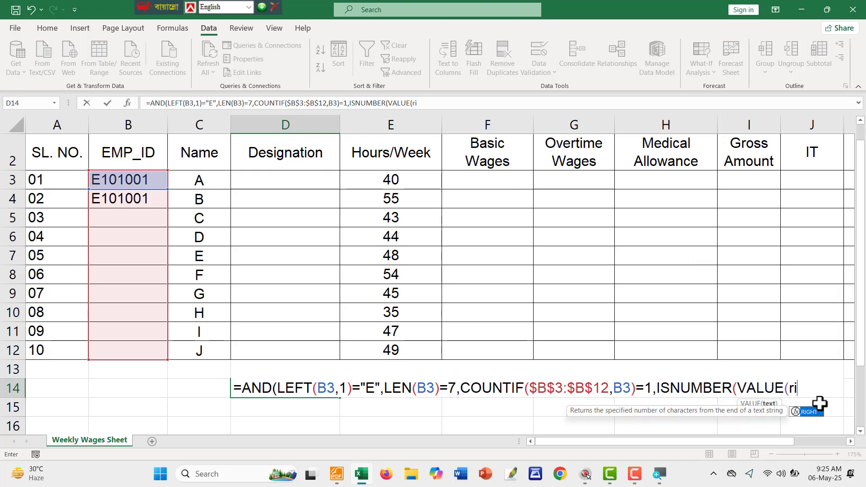
key("Tab")
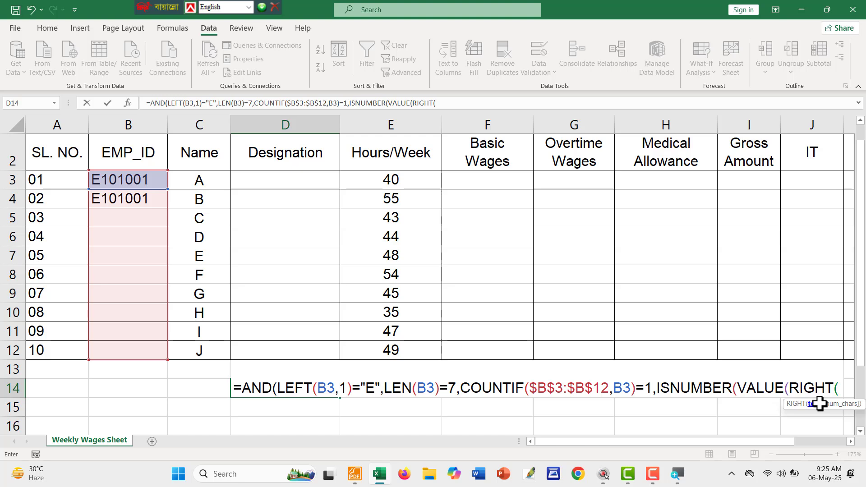
left_click(104, 180)
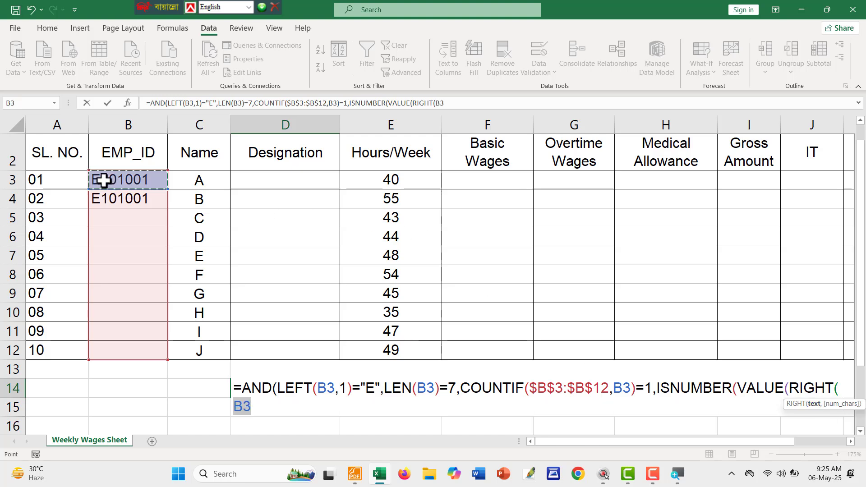
type(",")
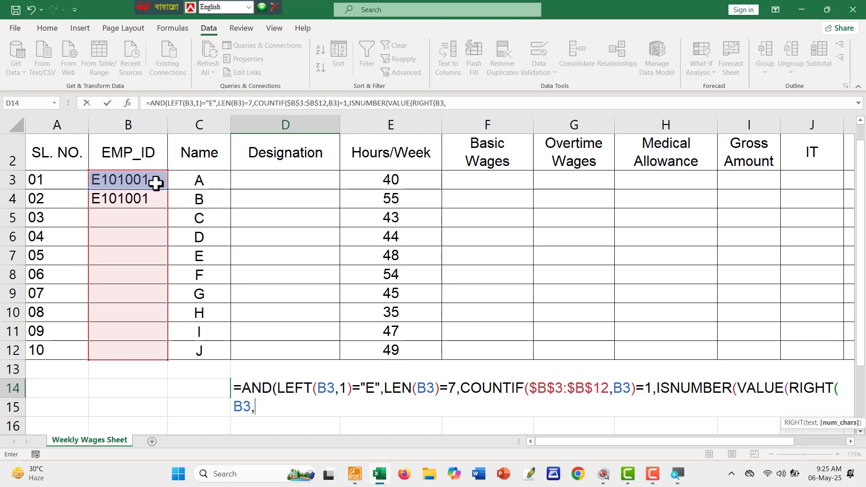
type("6)")
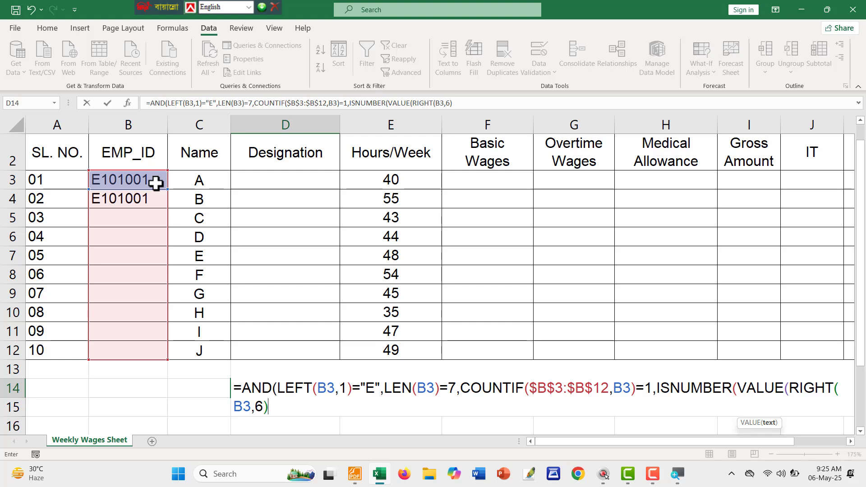
type(")")
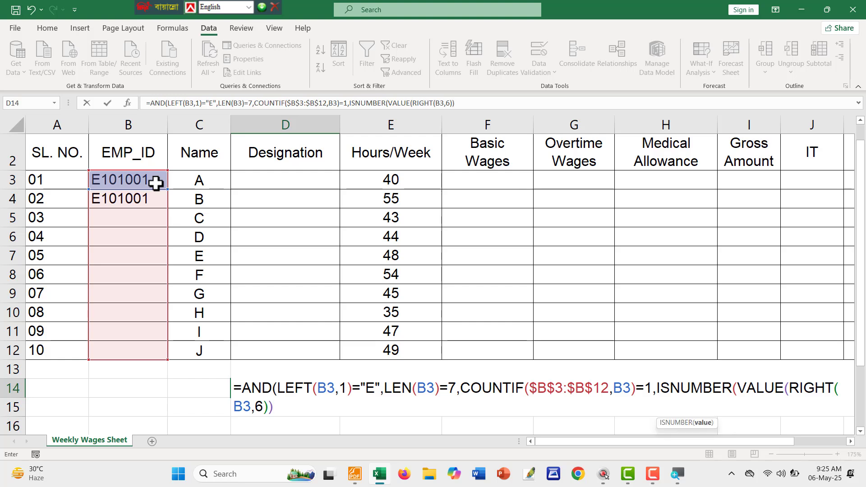
type(")")
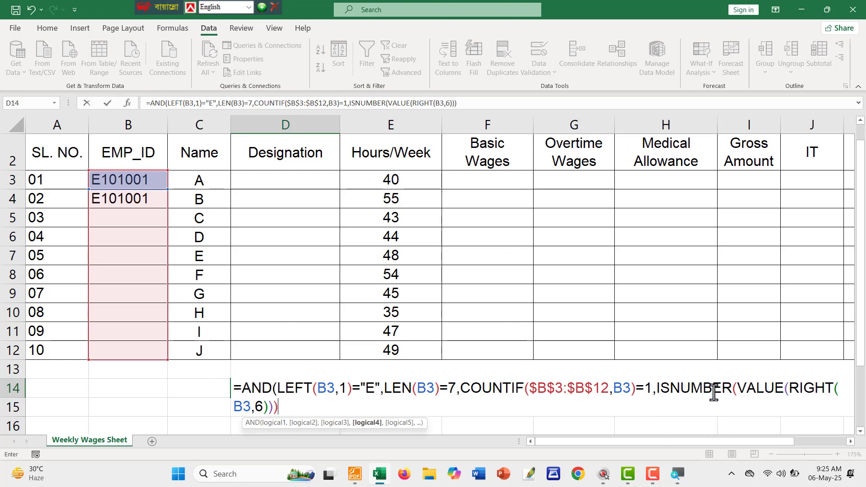
Step: Commit the AND formula in D14, accepting the suggested correction that adds the missing closing parenthesis
left_click_drag(724, 387, 827, 388)
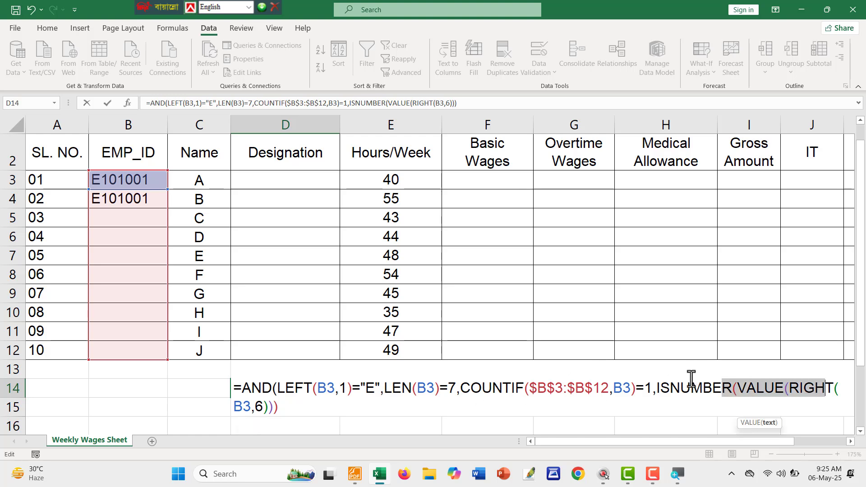
key("Return")
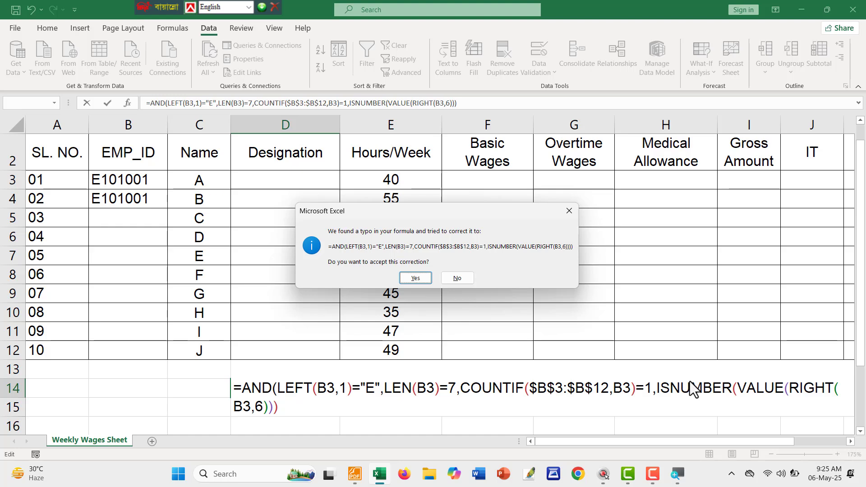
left_click(418, 280)
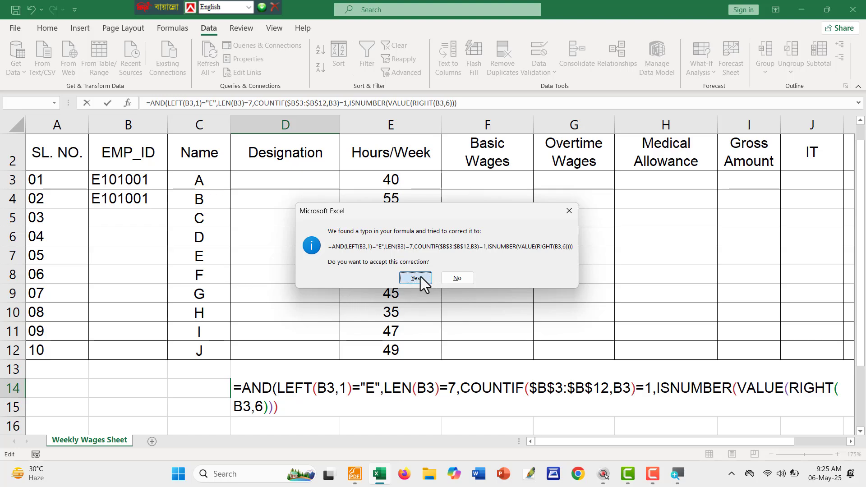
left_click(300, 386)
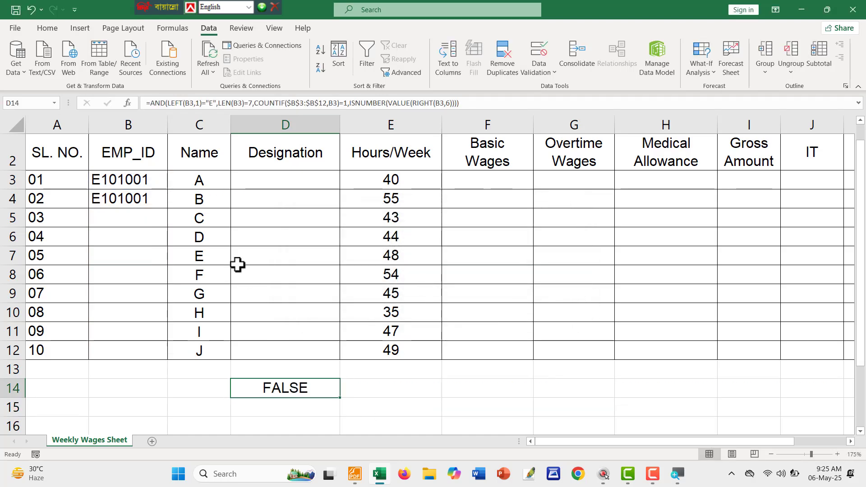
Step: Change the last digit of the EMP_ID in B4 to 2
double_click(156, 198)
key("BackSpace")
type("2")
key("Return")
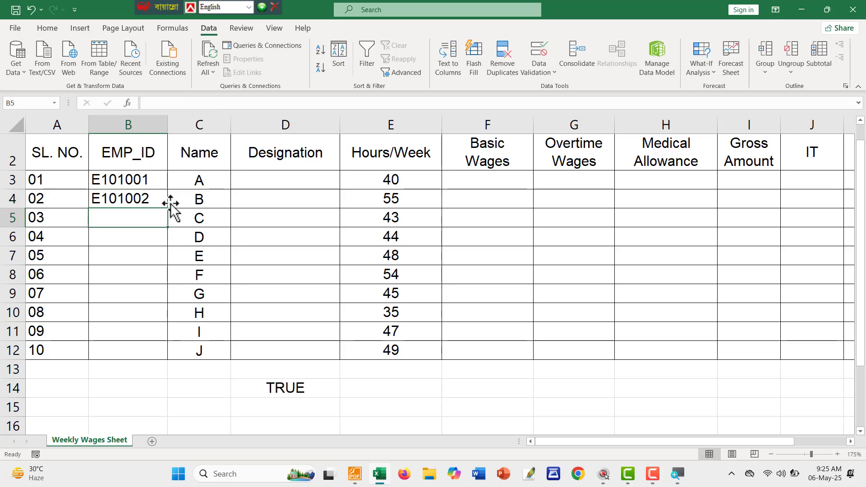
Step: Copy the complete AND formula text from cell D14, leaving the cell's formula as it is
left_click(279, 387)
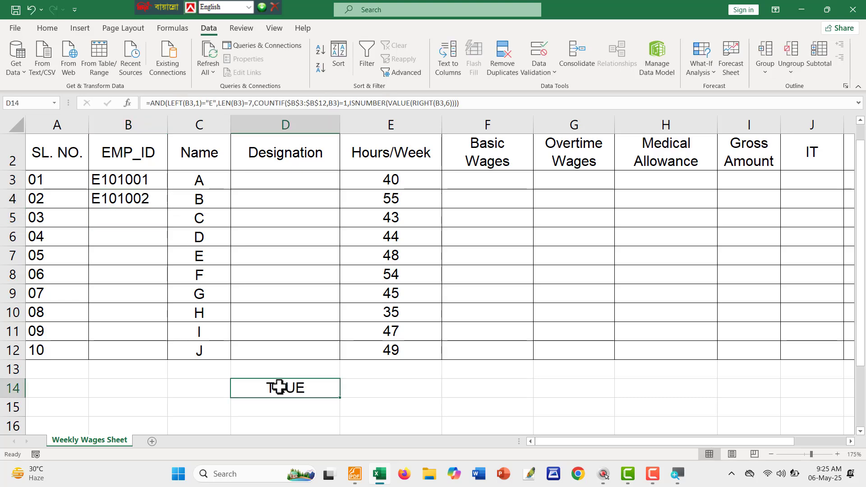
double_click(280, 387)
left_click_drag(233, 387, 301, 410)
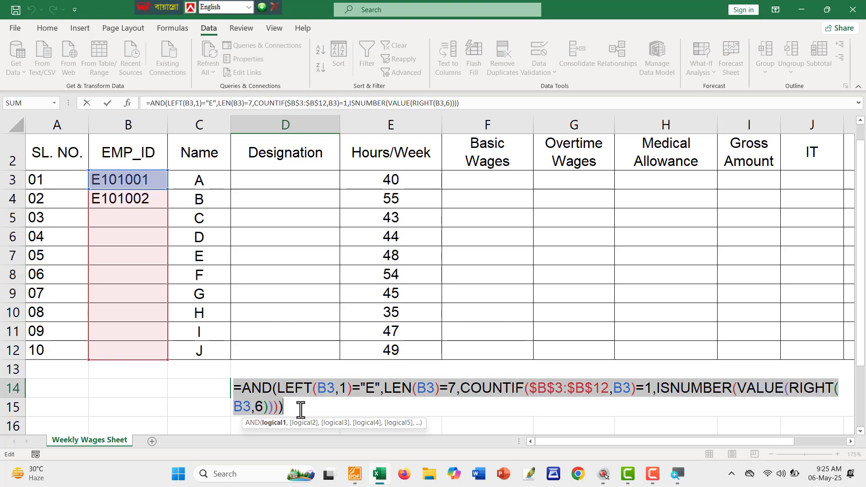
right_click(286, 387)
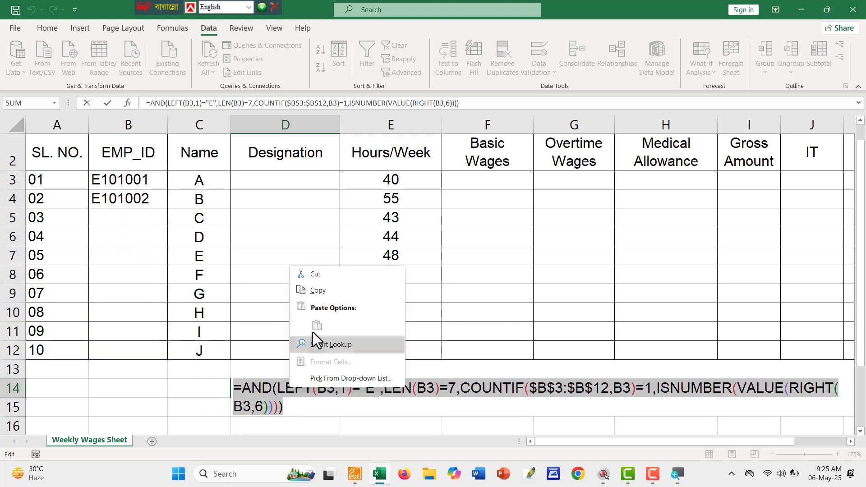
left_click(312, 293)
key("Return")
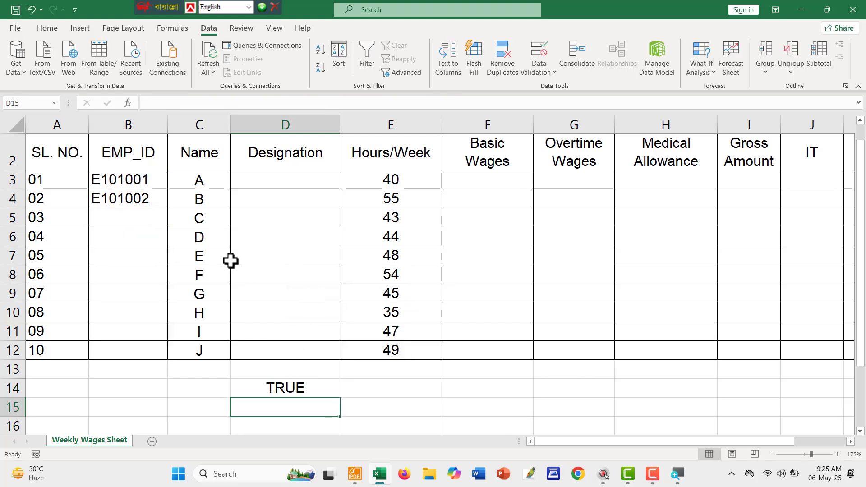
double_click(287, 383)
left_click_drag(237, 387, 299, 409)
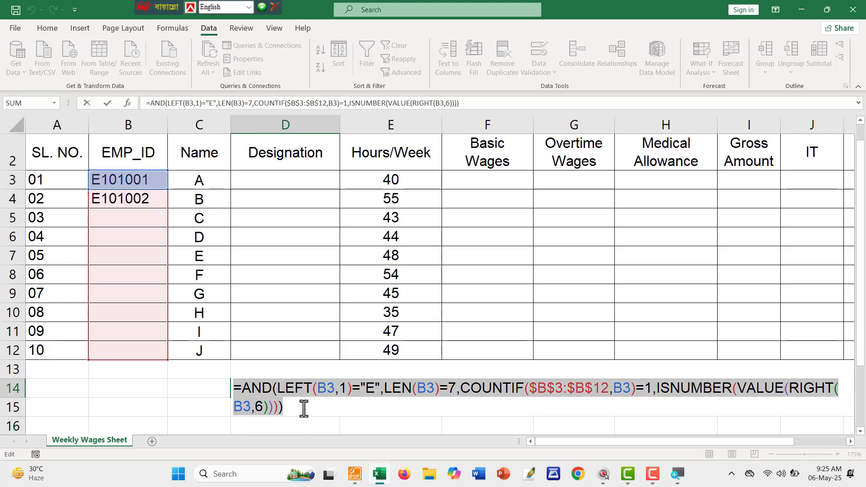
key("Return")
Step: Apply Custom data validation to the EMP_ID cells B3:B12, using the copied AND formula as the criterion
left_click_drag(131, 180, 135, 349)
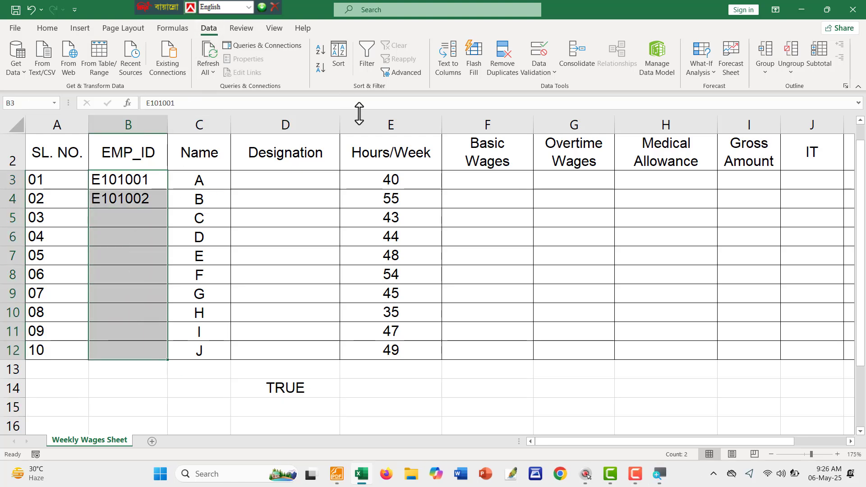
key("ctrl+shift+d")
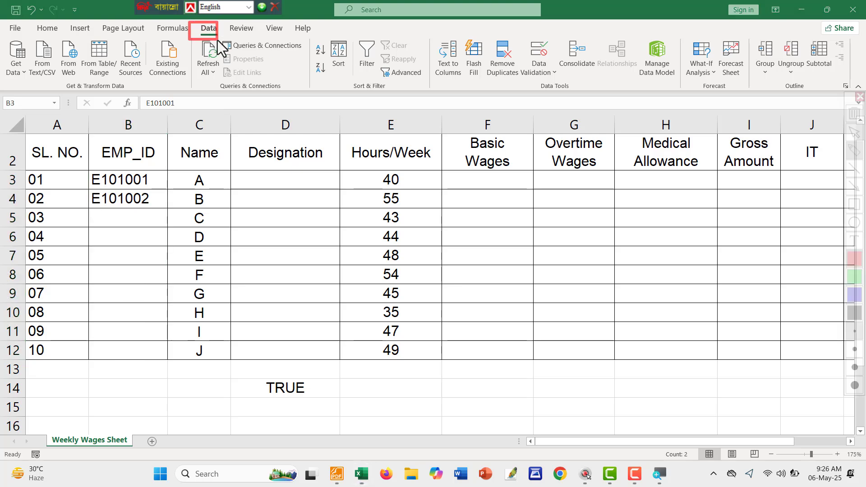
left_click_drag(521, 40, 563, 80)
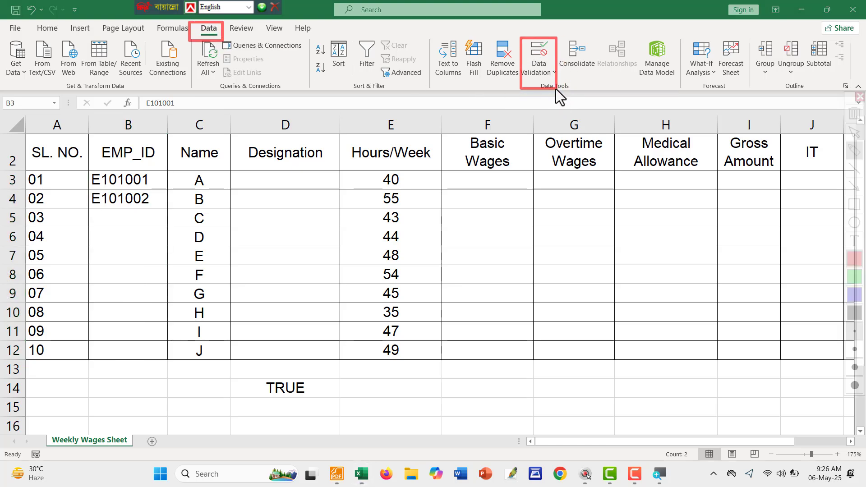
key("ctrl+shift+d")
left_click(541, 46)
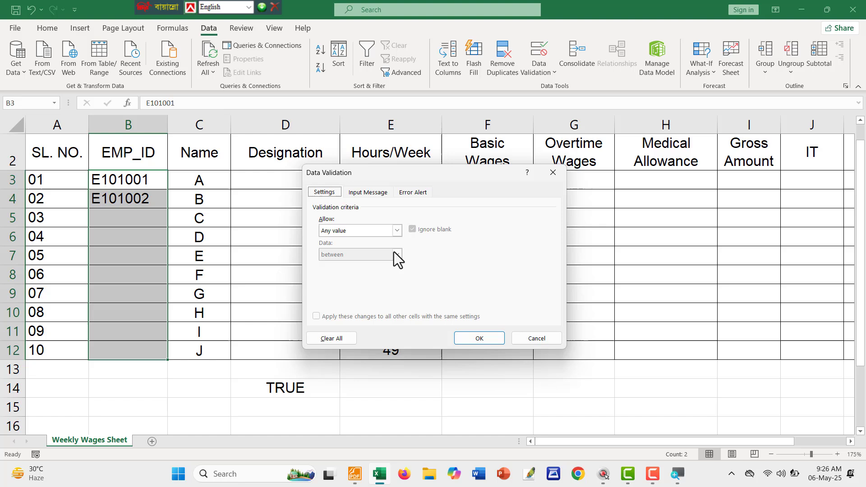
left_click(348, 230)
left_click(346, 294)
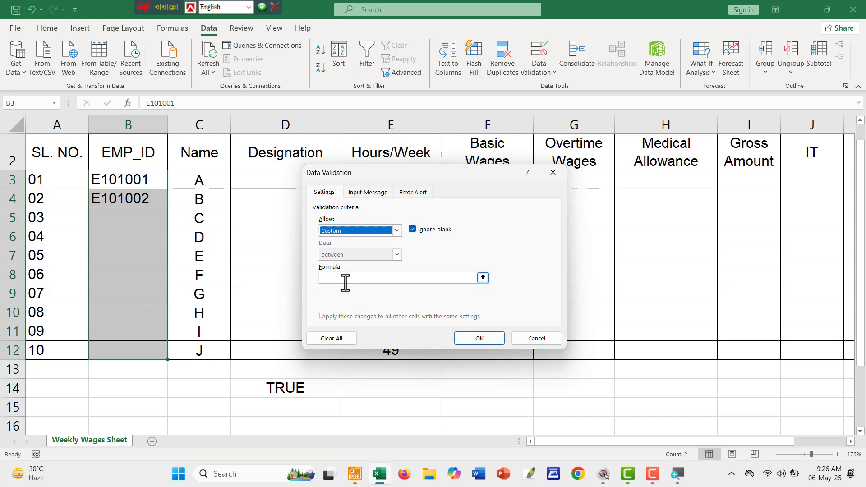
left_click(346, 282)
right_click(344, 280)
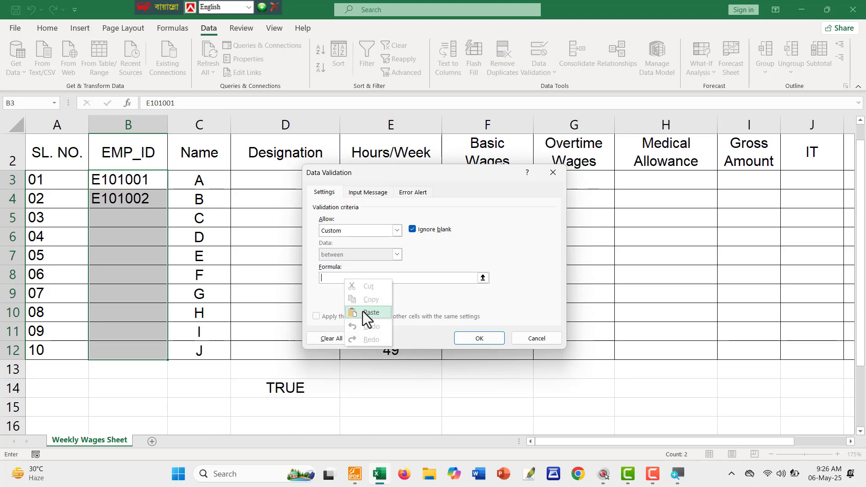
left_click(368, 312)
left_click(489, 337)
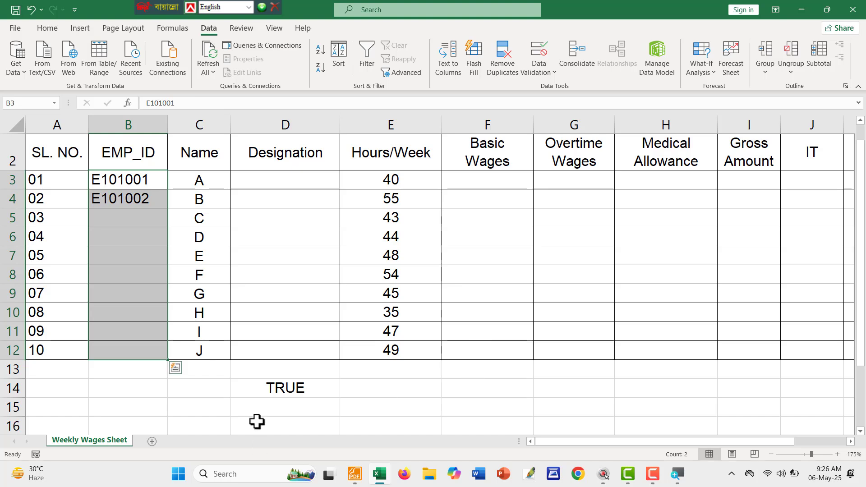
left_click(161, 400)
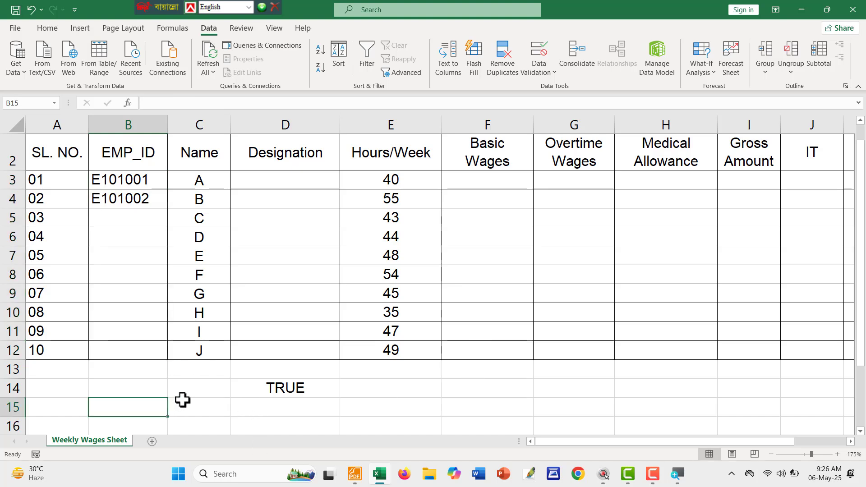
Step: Test the validation by trying to enter a duplicate of B4's employee ID in B5, and discard the entry
left_click(101, 221)
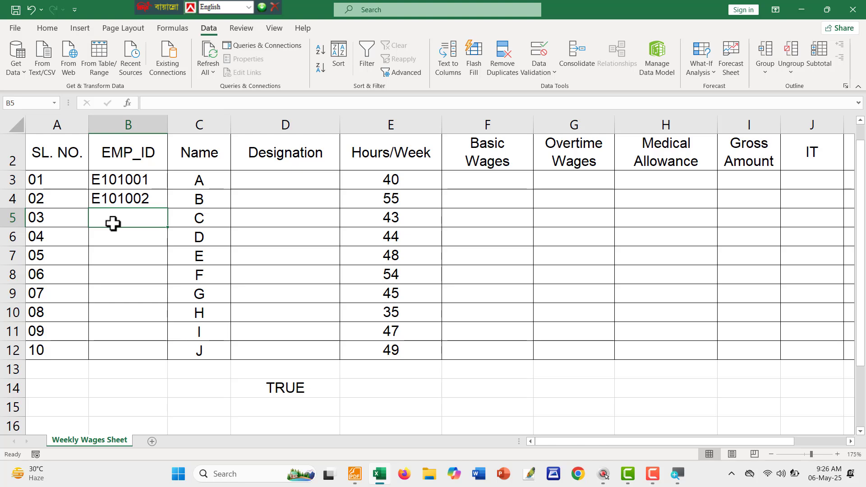
type("e")
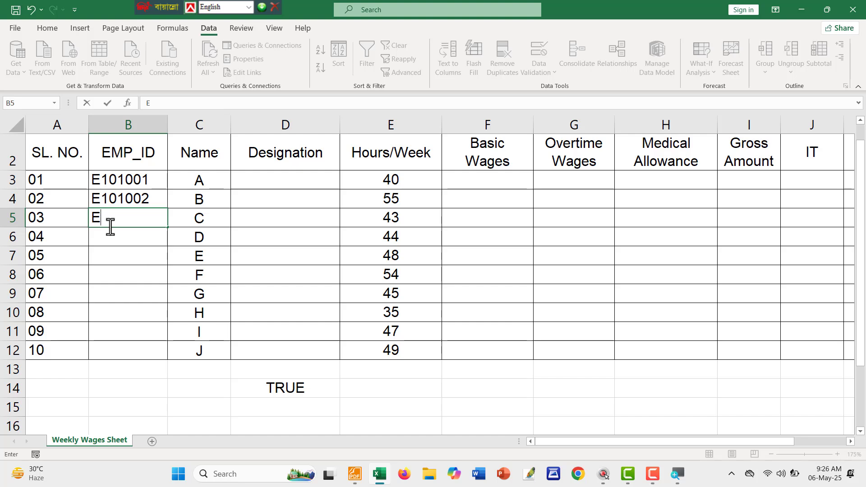
type("101002")
key("Return")
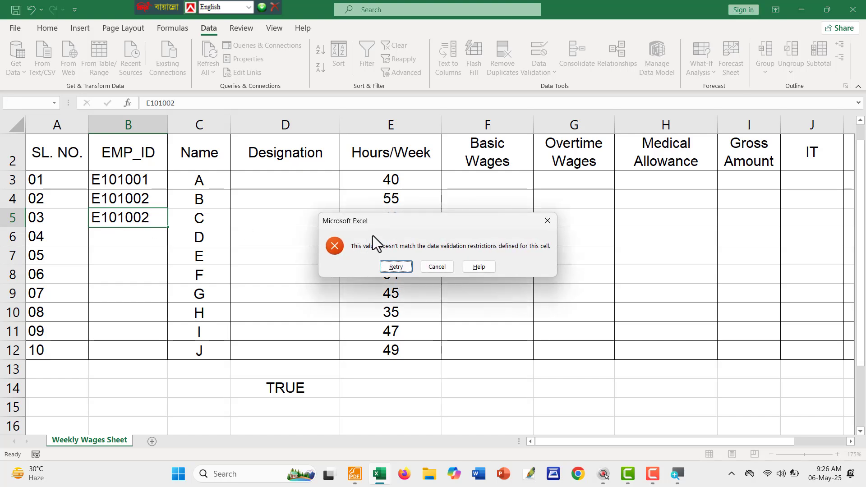
left_click_drag(372, 227, 242, 202)
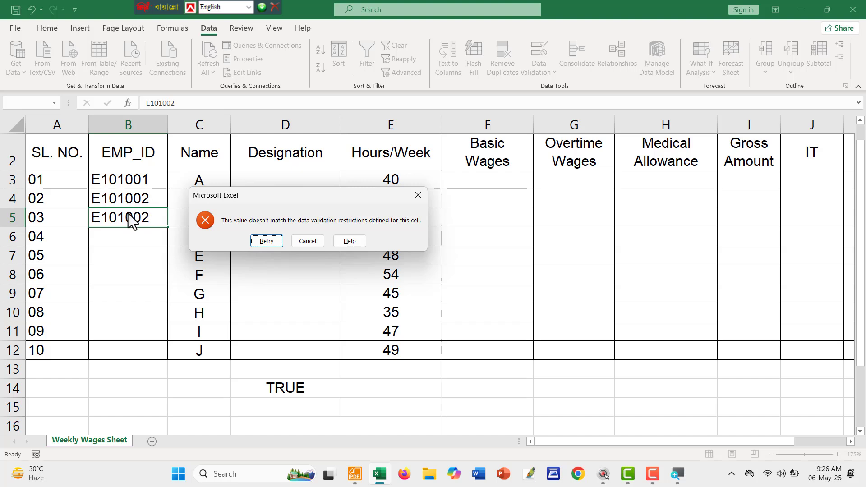
left_click(313, 244)
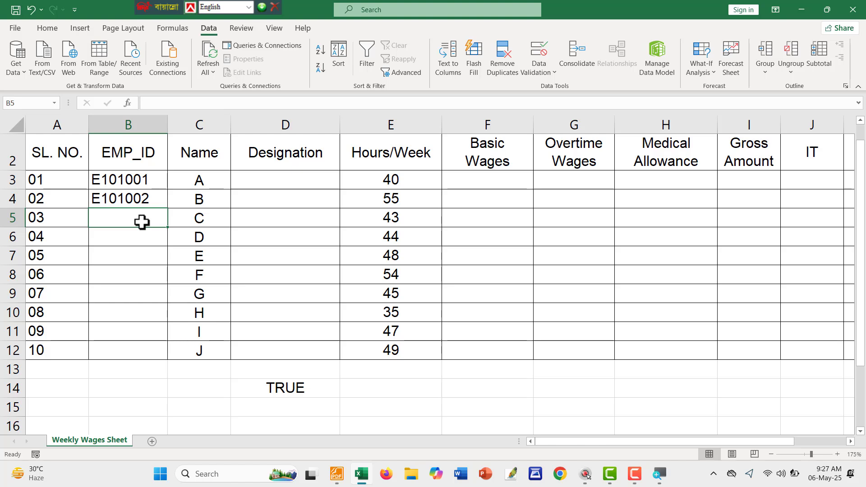
Step: Try to enter an employee ID in B5 that begins with R instead of E, and discard the entry
type("r")
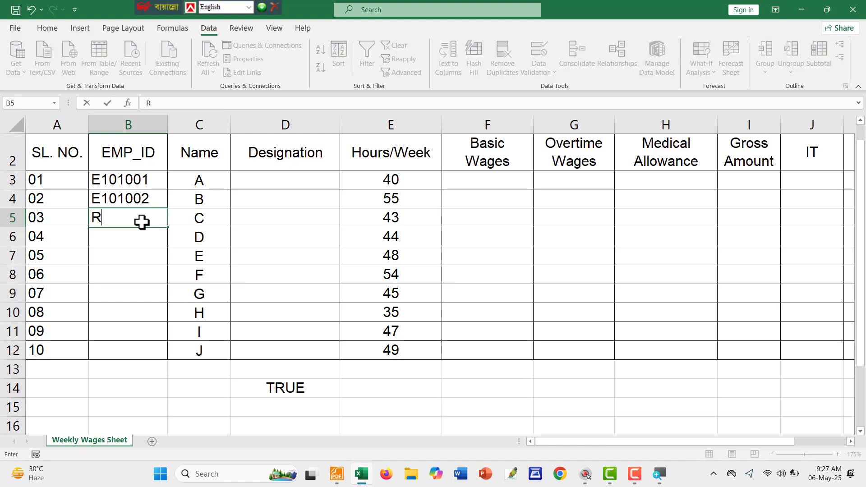
type("1010")
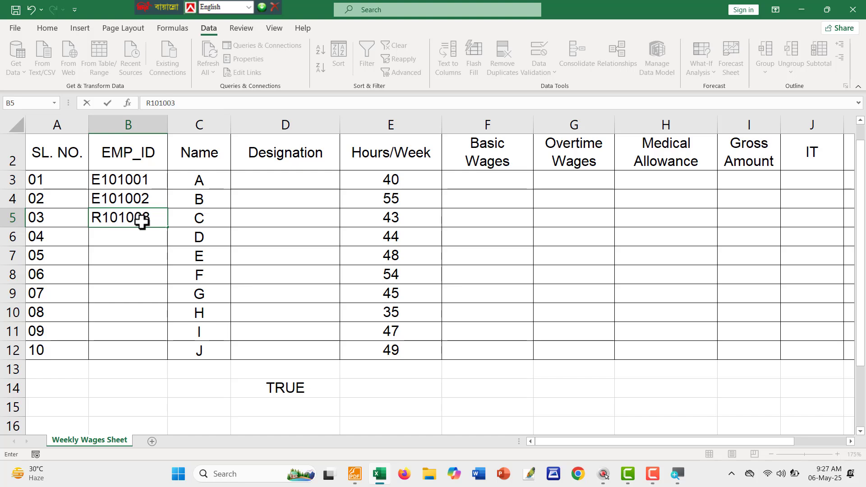
type("03")
key("Return")
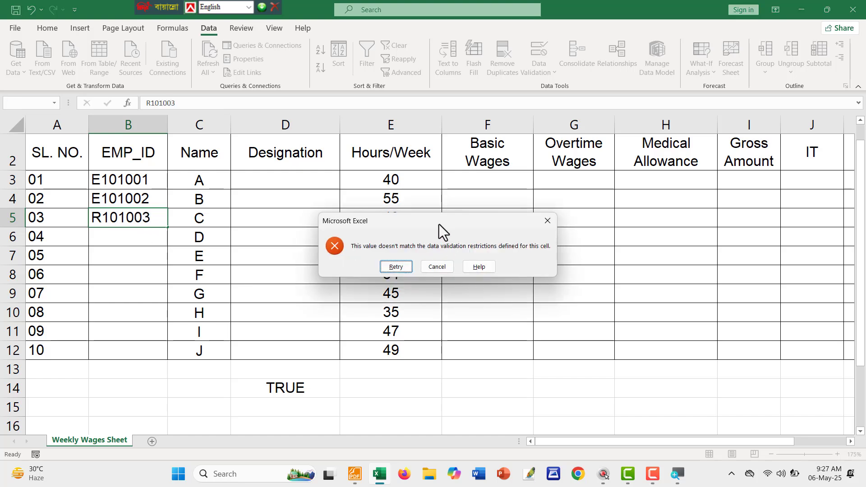
left_click_drag(438, 226, 345, 196)
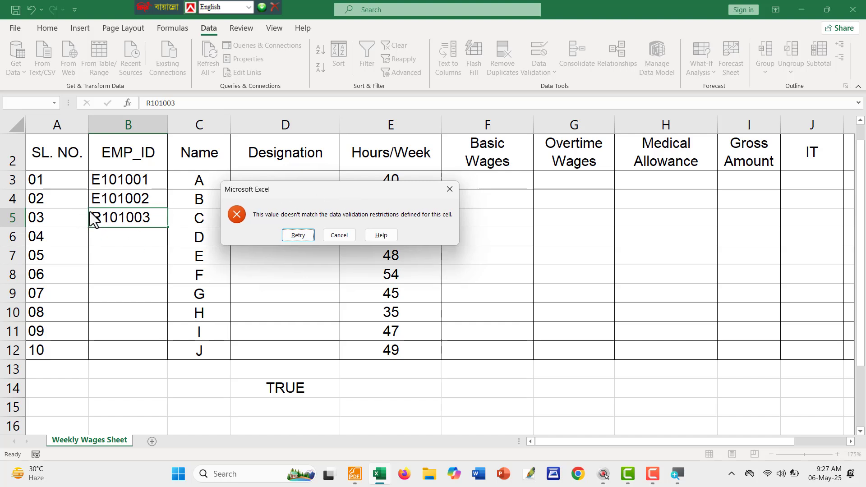
left_click(337, 236)
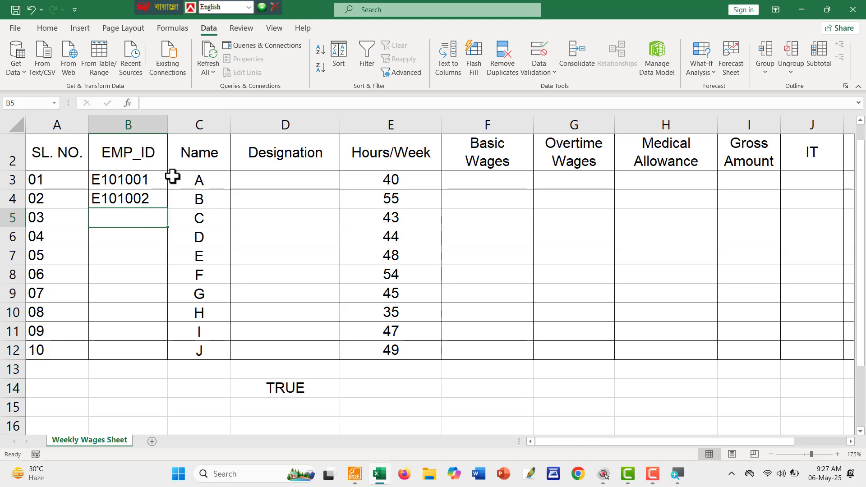
Step: Try to enter an employee ID in B5 with six digits followed by a trailing E, and discard the entry
type("101003E")
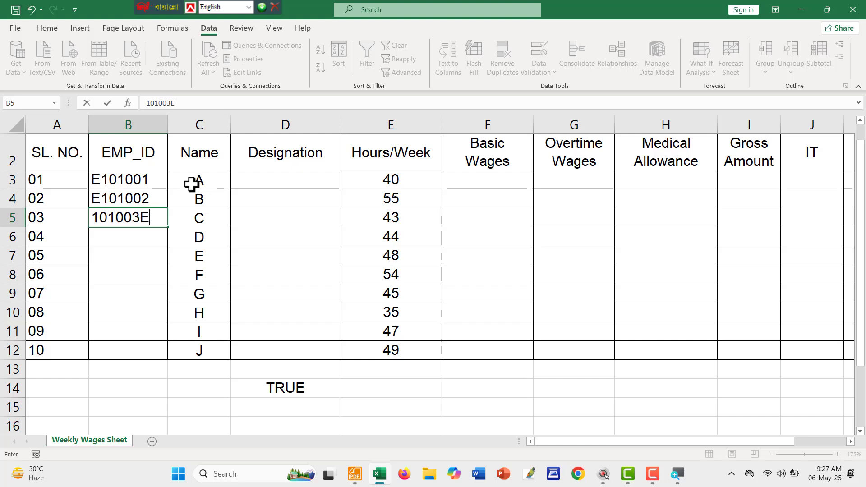
key("Return")
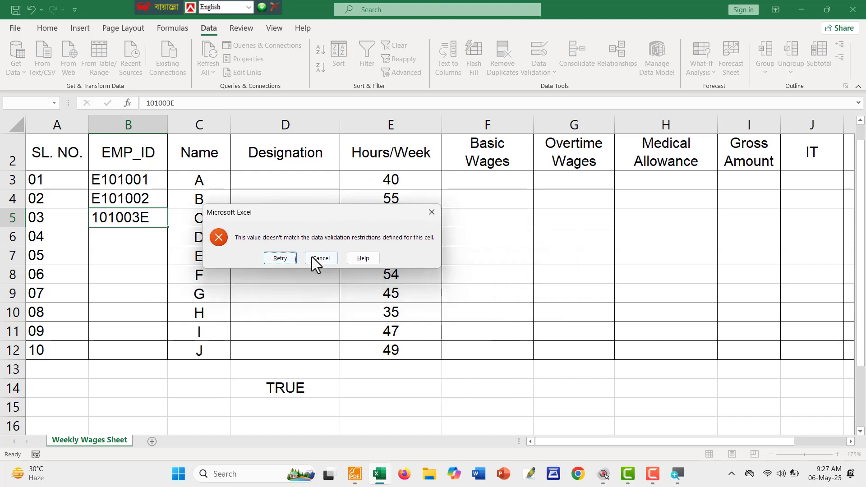
left_click(313, 256)
Step: Try to enter an employee ID in B5 with E followed by seven digits, and discard the entry
type("E")
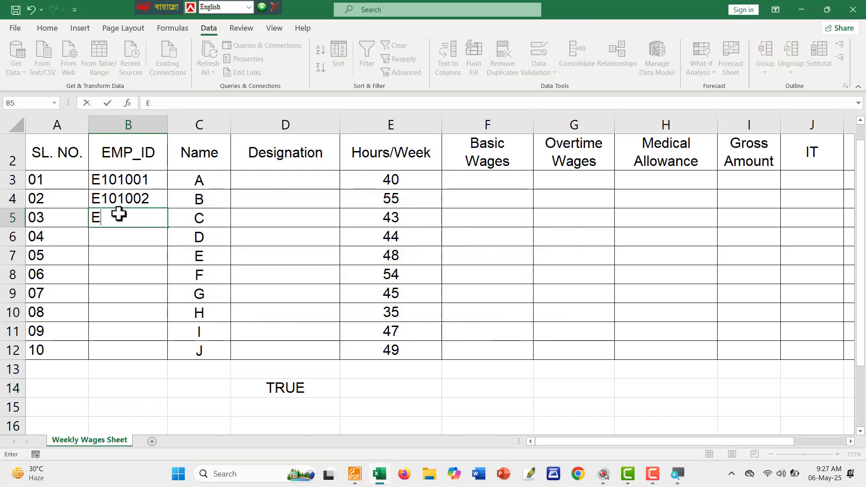
type("1010030")
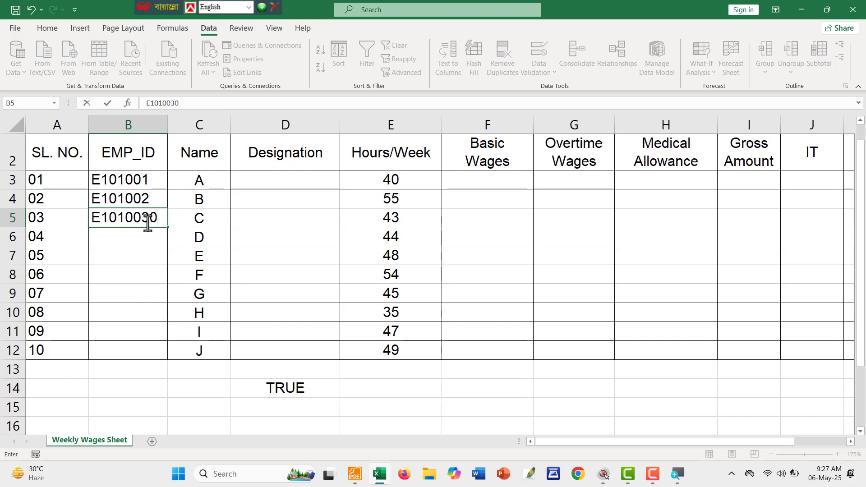
left_click_drag(155, 221, 81, 225)
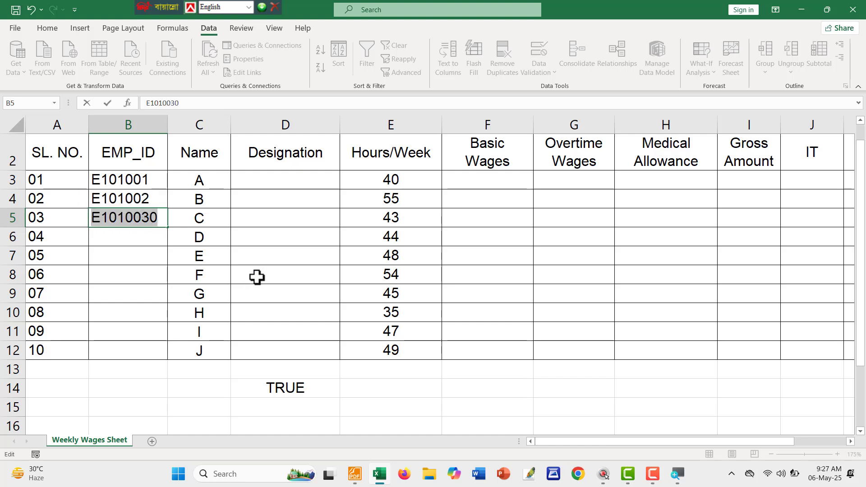
left_click(314, 291)
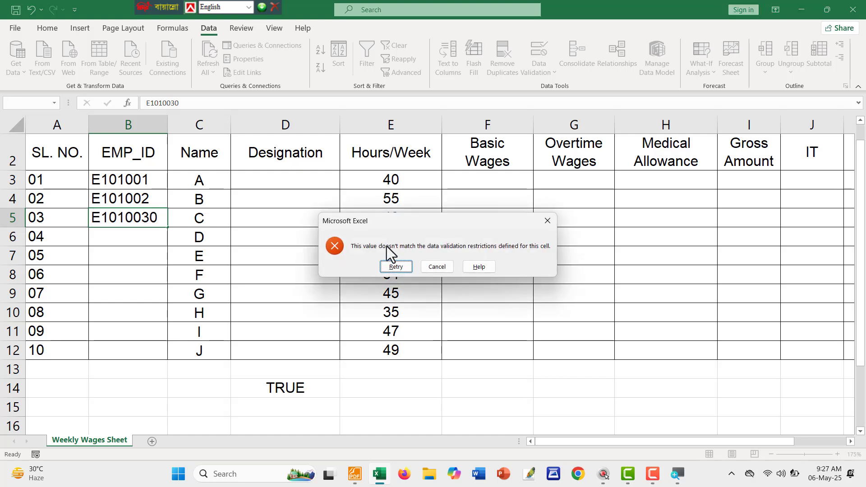
left_click_drag(391, 222, 323, 203)
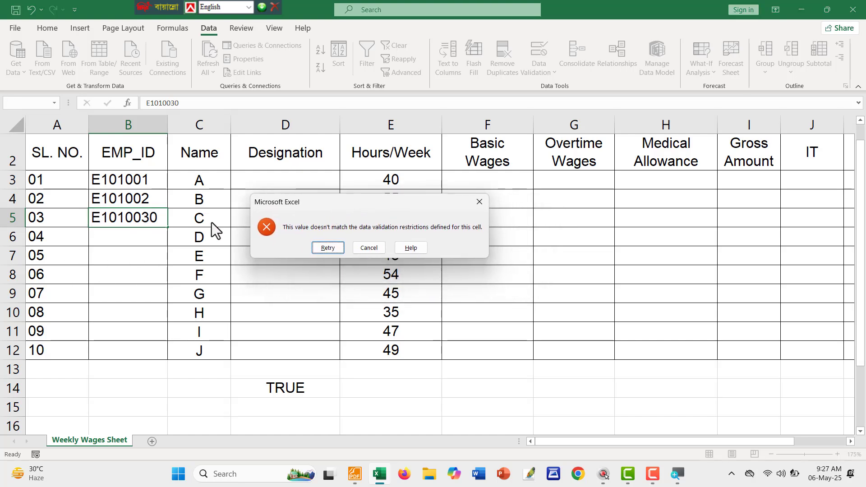
left_click(368, 247)
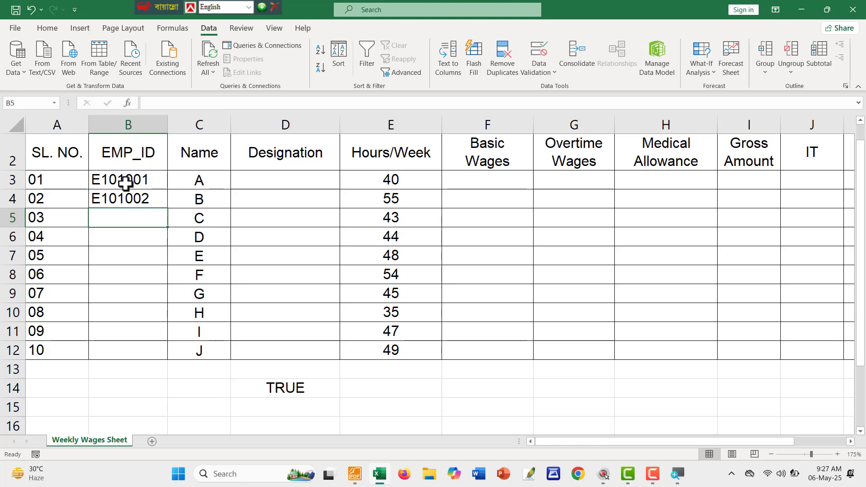
Step: Fill the EMP_ID column down to B12 by continuing the ID series from B3 and B4
left_click_drag(126, 182, 168, 360)
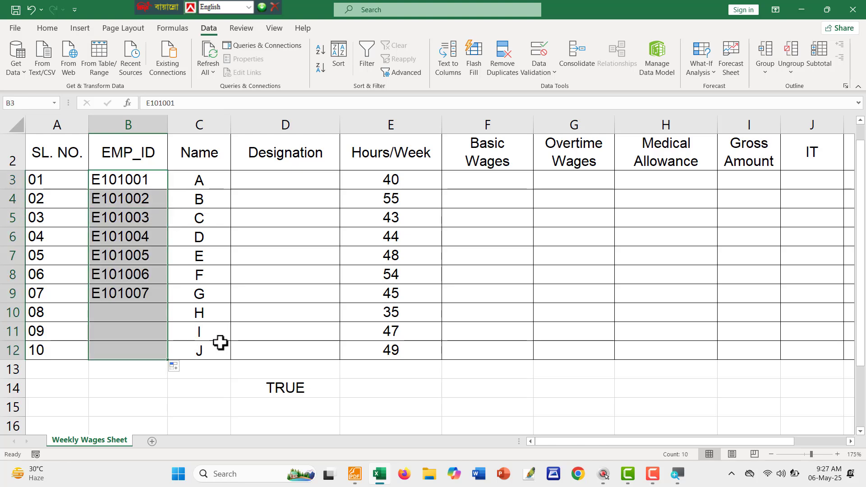
left_click(341, 404)
Step: Examine the full AND validation formula in D14, leaving it as it is
left_click(265, 387)
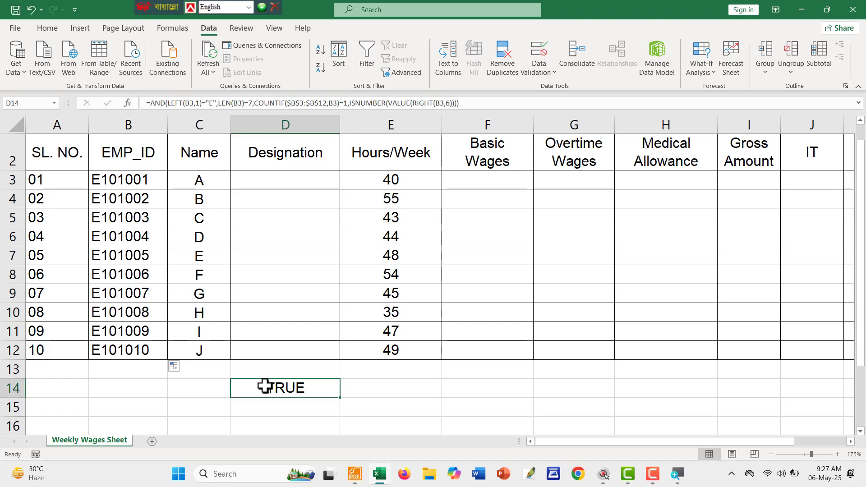
double_click(310, 389)
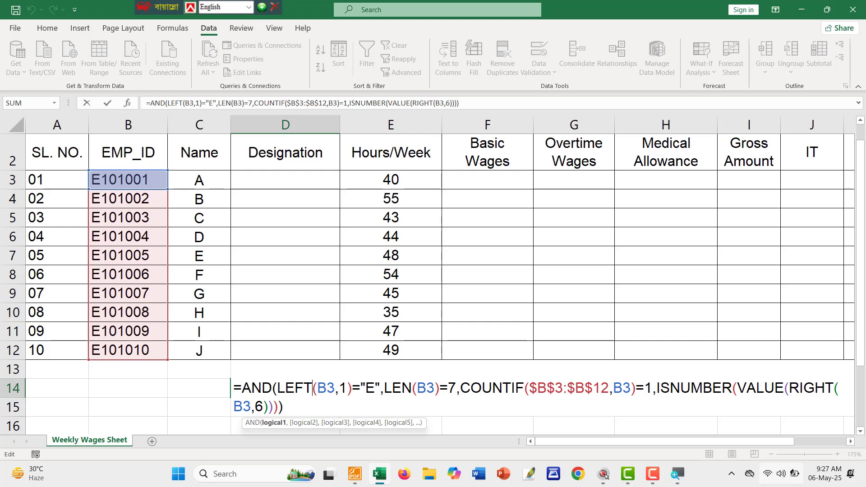
scroll(700, 411, "down", 1)
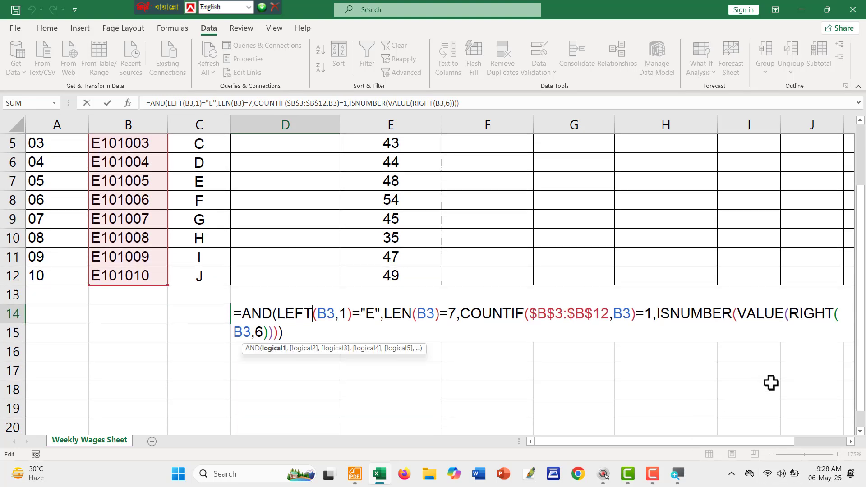
left_click_drag(762, 441, 790, 440)
mouse_move(732, 441)
left_mouse_down()
mouse_move(745, 443)
mouse_move(724, 444)
left_mouse_up()
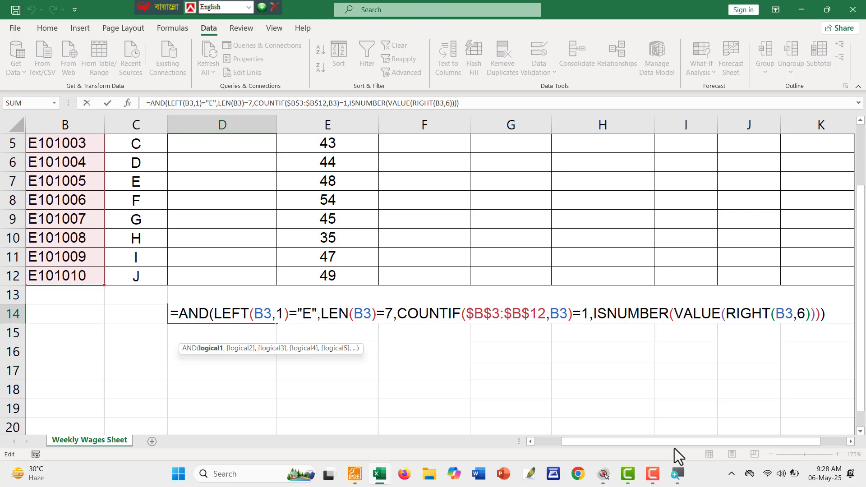
key("Return")
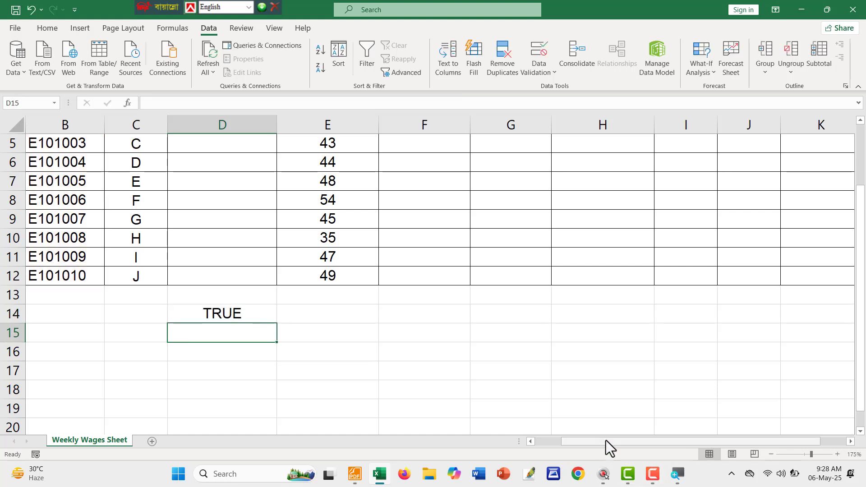
Step: Delete the helper AND formula from D14 below the wages table
left_click_drag(606, 441, 579, 441)
scroll(273, 319, "up", 2)
left_click(283, 399)
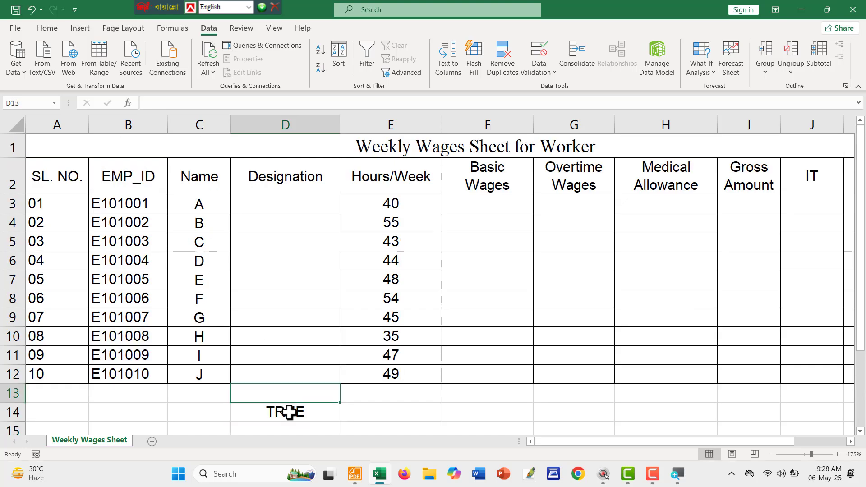
left_click(287, 412)
key("Delete")
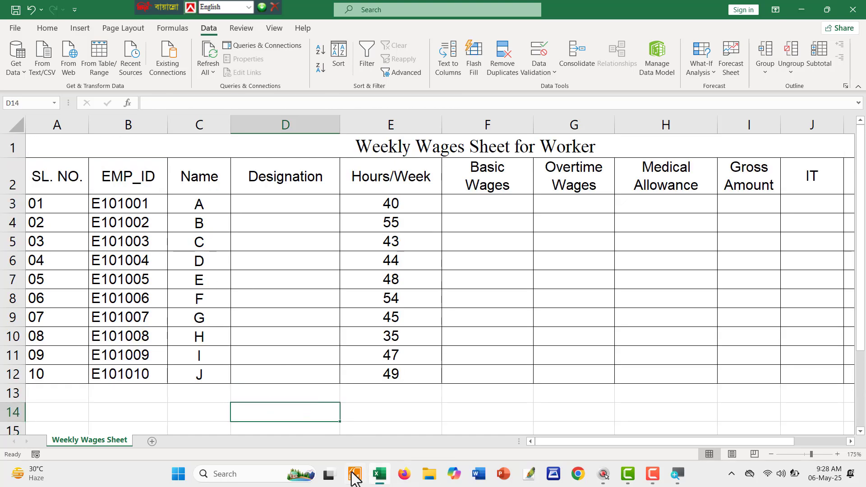
Step: Switch to the job PDF in Foxit Reader and mark the EMP_ID item with a freehand pencil tick
left_click(355, 475)
scroll(253, 231, "down", 1)
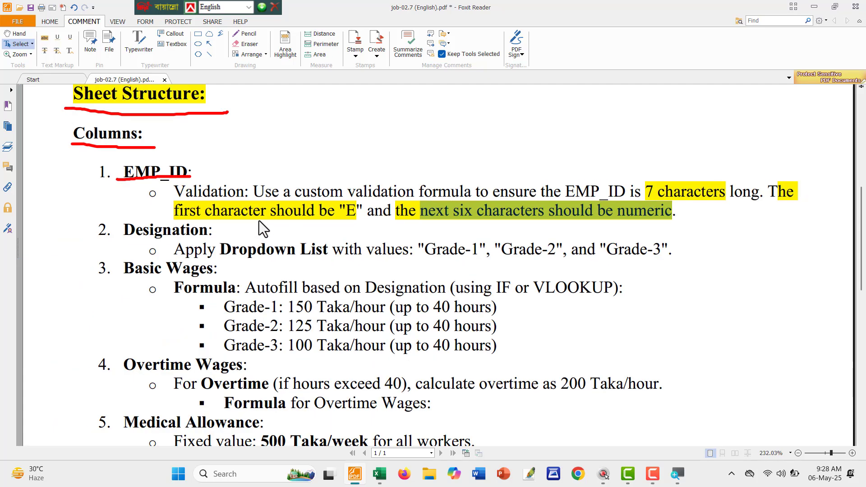
left_click(245, 34)
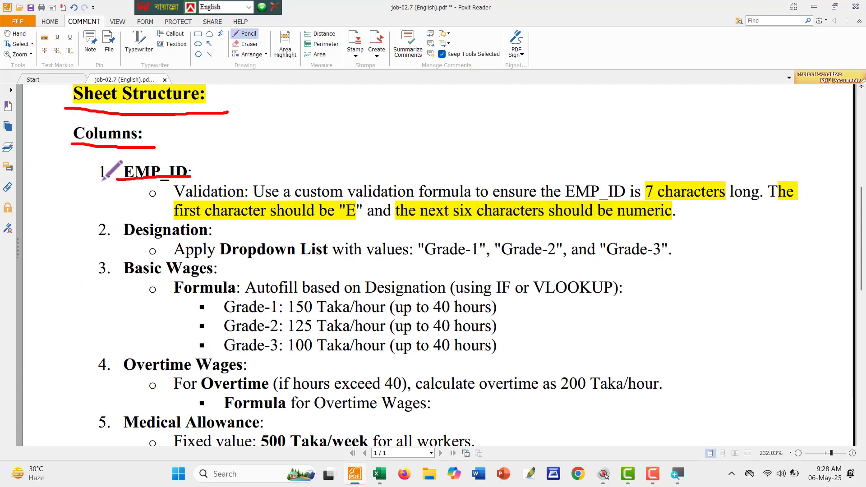
mouse_move(83, 171)
left_mouse_down()
mouse_move(97, 187)
mouse_move(92, 173)
mouse_move(129, 169)
left_mouse_up()
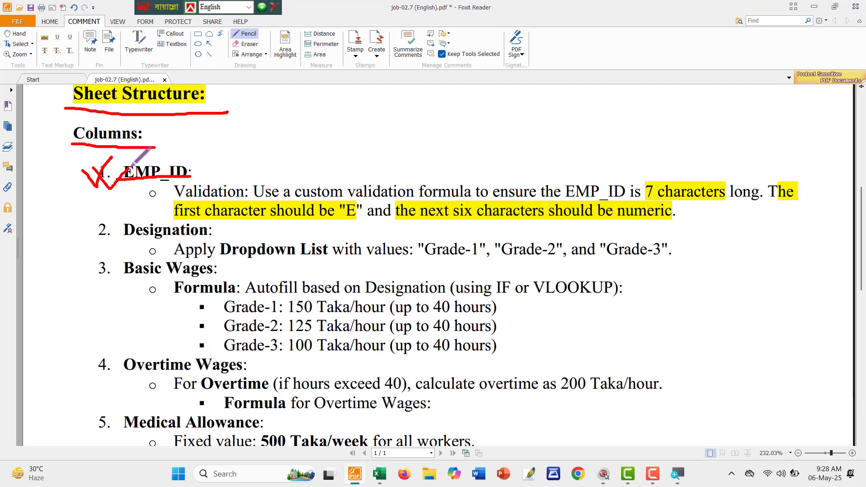
Step: Underline the Designation heading and the Grade-1, Grade-2 and Grade-3 values in the PDF with the Pencil tool
scroll(175, 207, "down", 1)
scroll(181, 212, "down", 1)
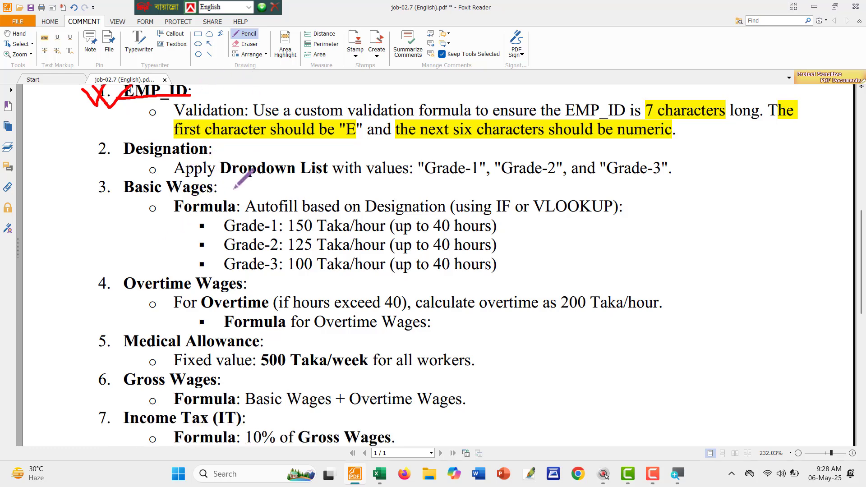
left_click_drag(130, 157, 194, 157)
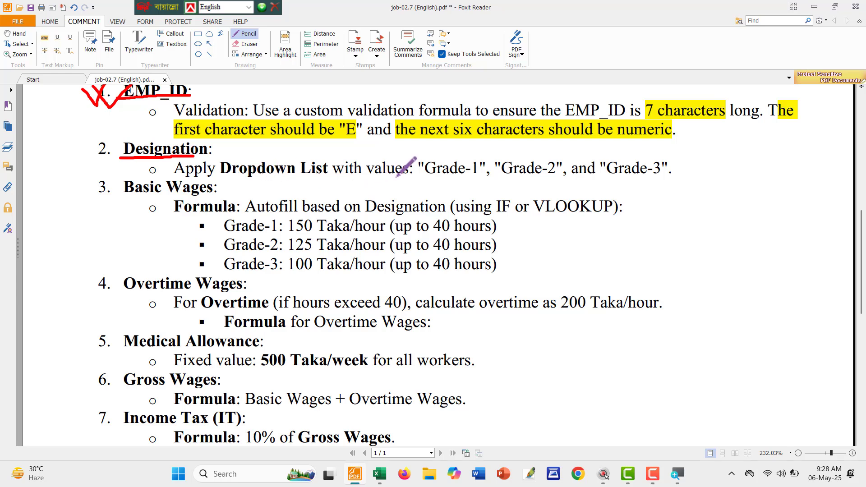
left_click_drag(427, 179, 658, 185)
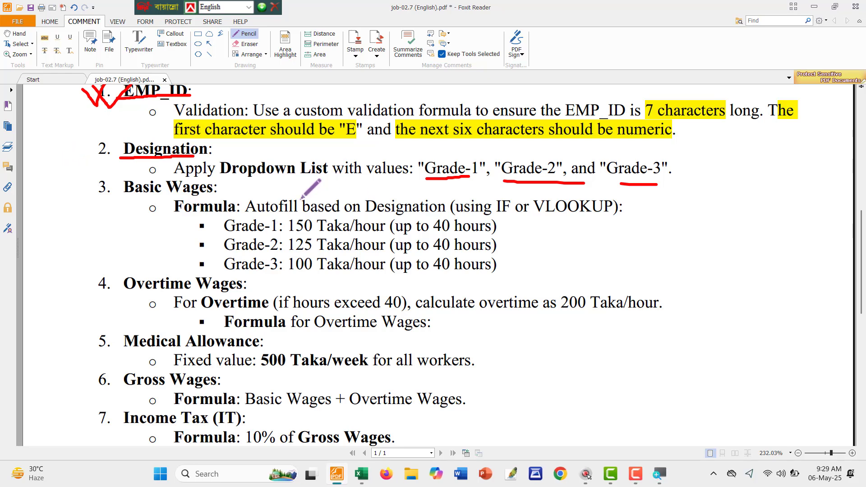
Step: Switch back to Excel and start a List-type data validation for the Designation cells D3:D12
left_click(364, 474)
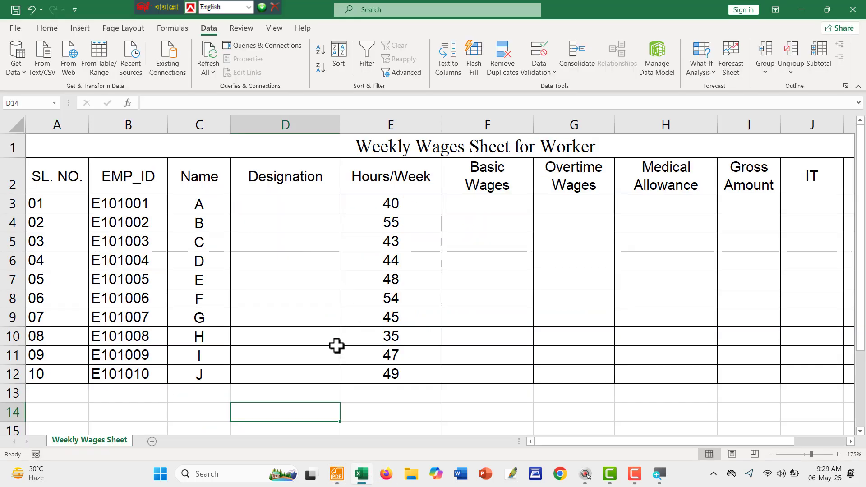
left_click_drag(261, 207, 250, 367)
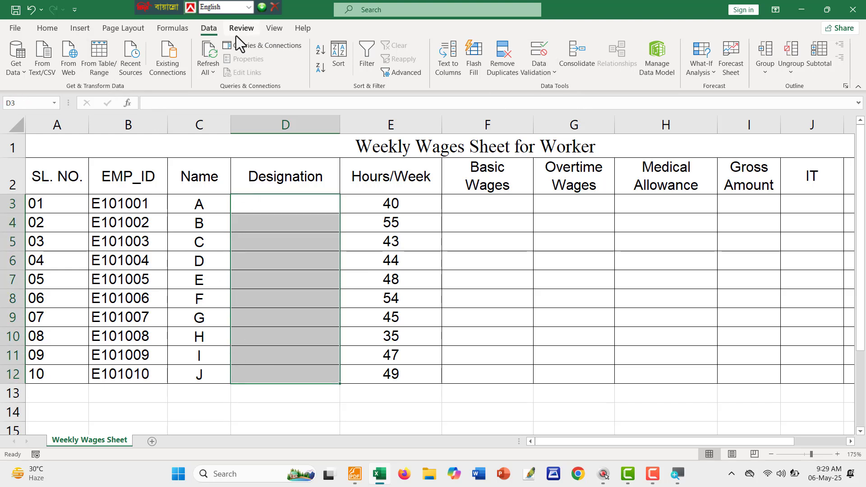
left_click(50, 28)
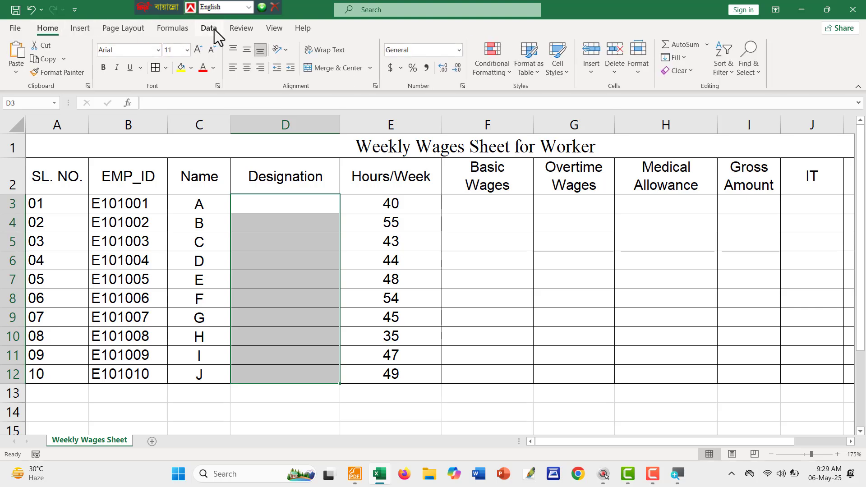
left_click(210, 30)
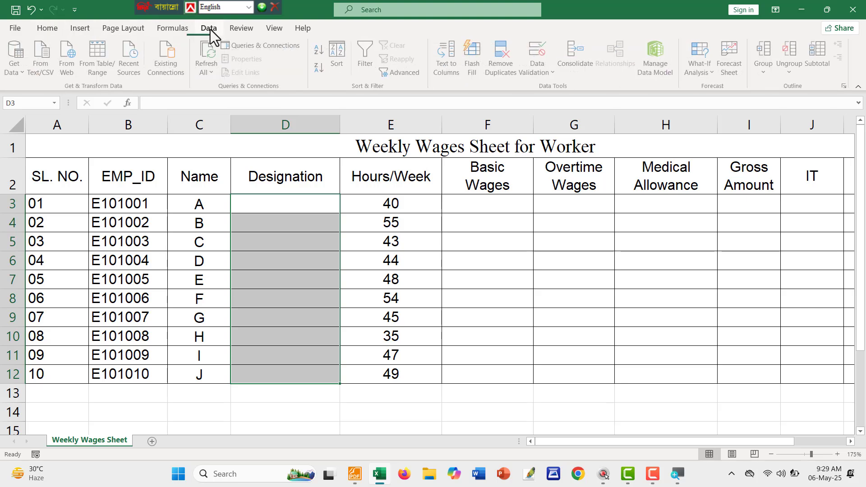
left_click(538, 59)
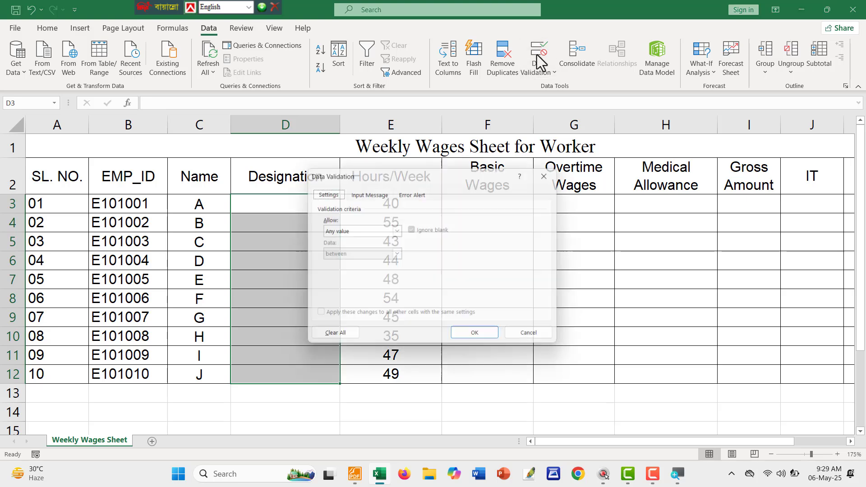
left_click(354, 231)
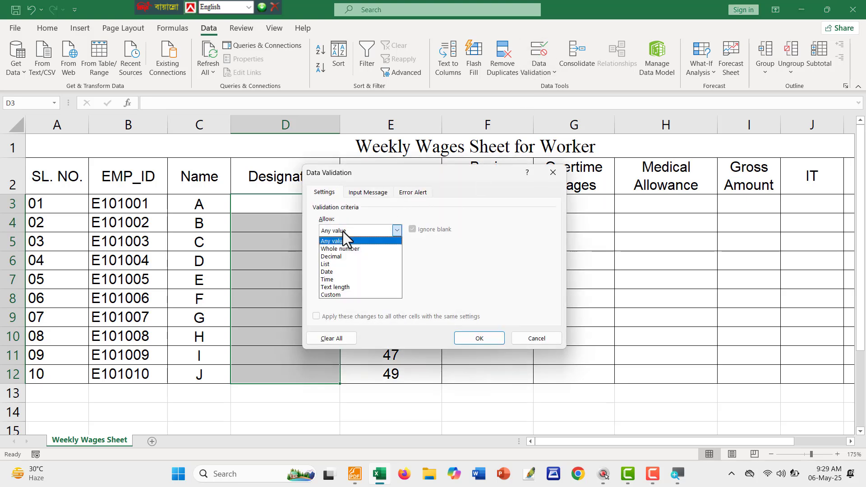
left_click(340, 263)
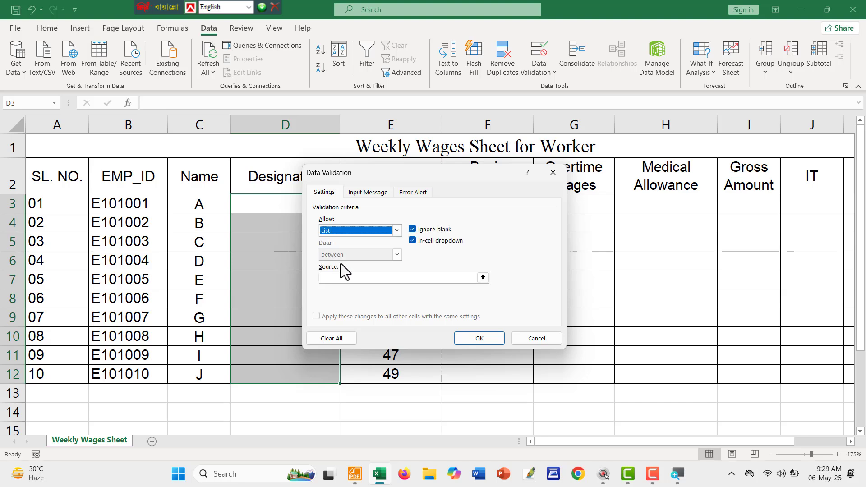
Step: Set the list source to Grade-1,Grade-2,Grade-3 and apply the validation
left_click(333, 278)
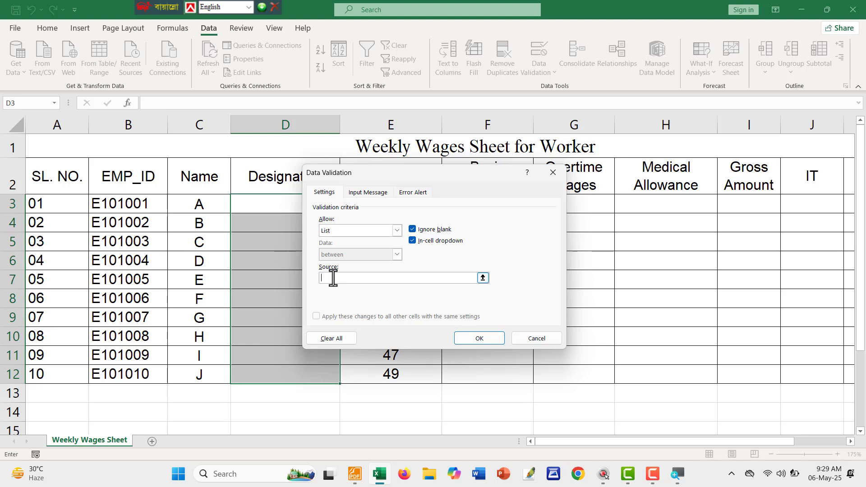
type("Grade-1,")
left_click_drag(345, 278, 283, 284)
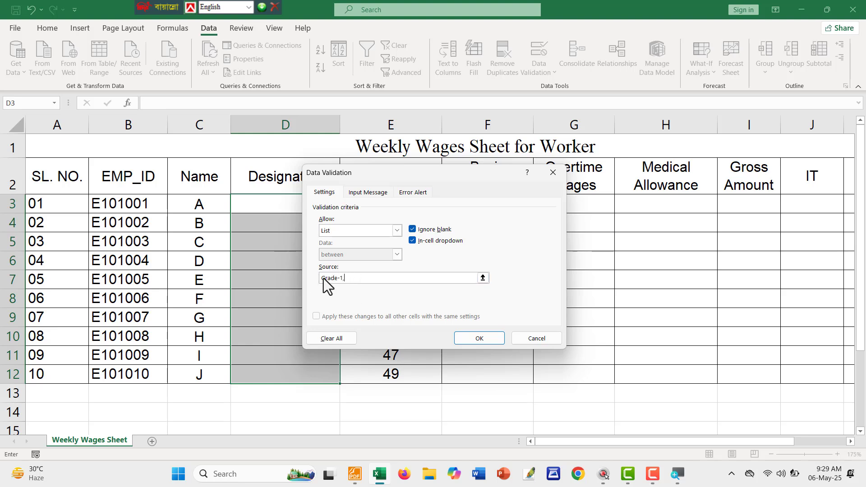
left_click_drag(361, 277, 314, 278)
left_click(364, 279)
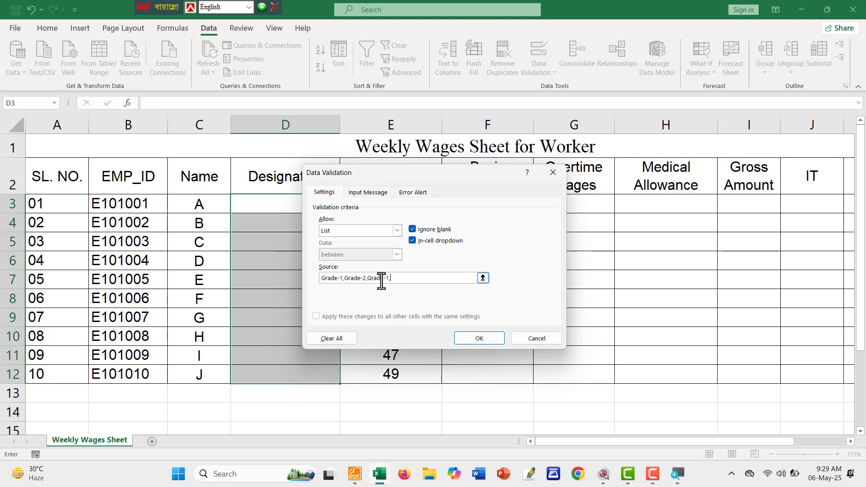
type("3")
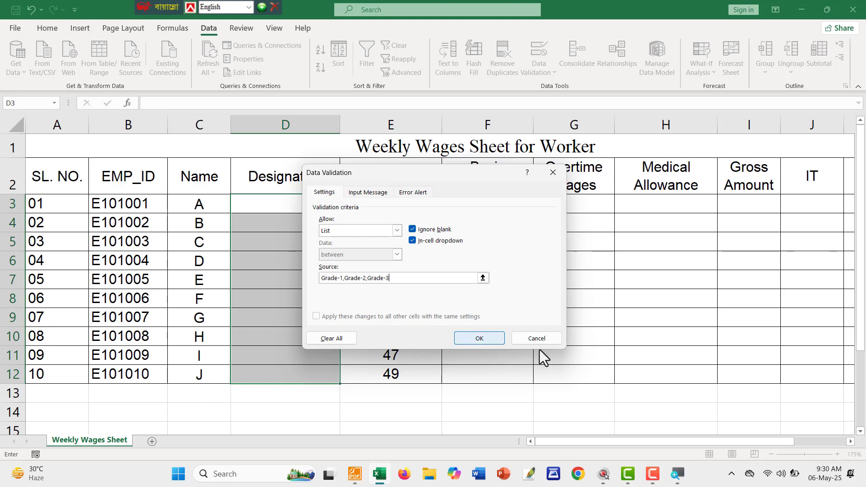
left_click(486, 342)
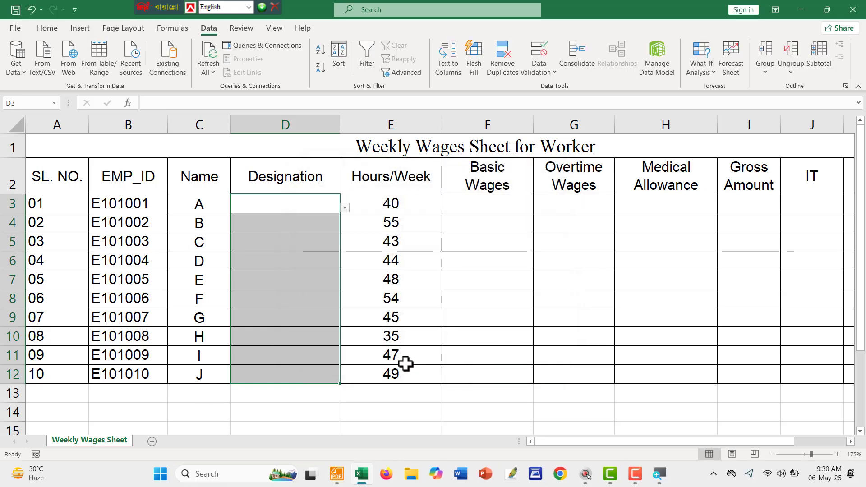
Step: Choose Grade-1 for worker A in D3 and Grade-3 for worker B in D4 from the Designation dropdown
left_click(344, 208)
left_click(280, 221)
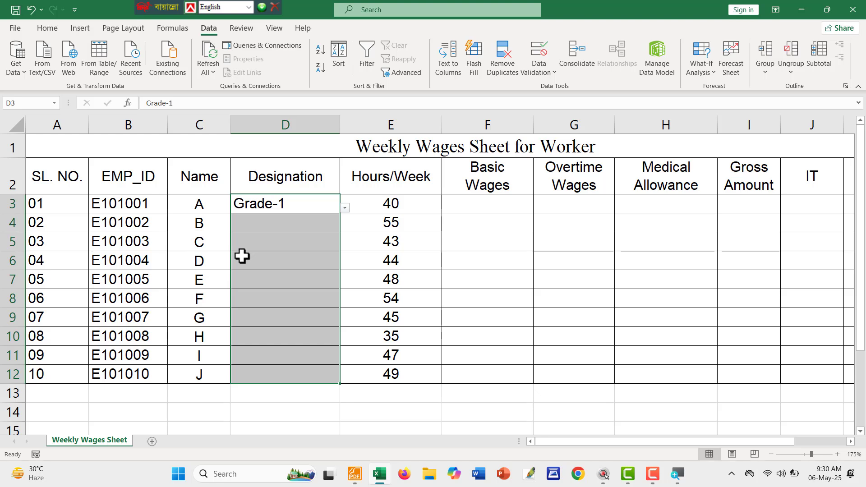
left_click(295, 225)
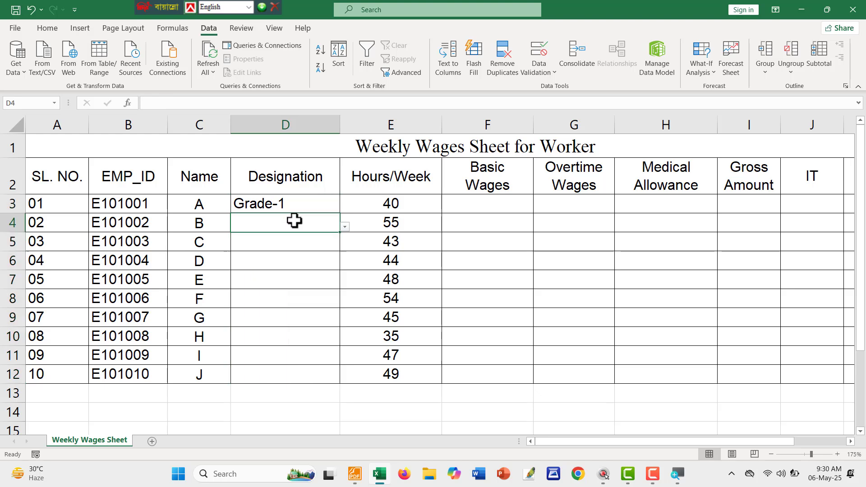
left_click(345, 227)
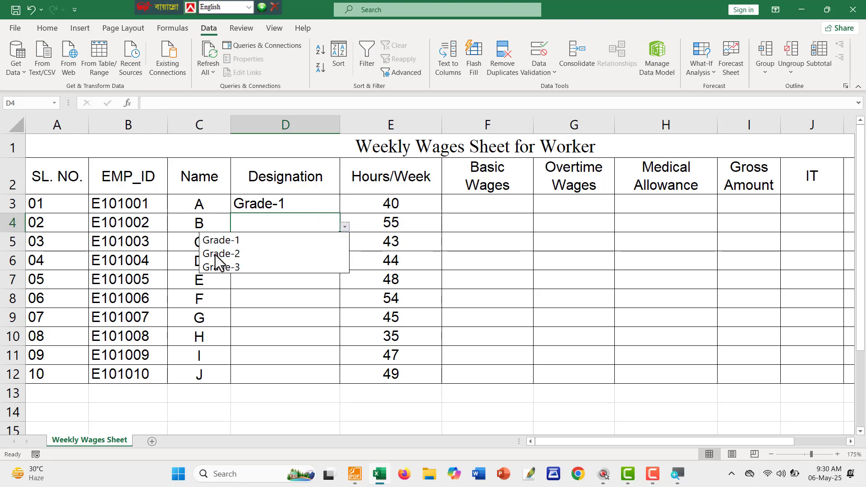
left_click(218, 267)
Step: Choose Grade-2 for worker C in D5 and Grade-3 for worker D in D6 in the Designation column
left_click(263, 247)
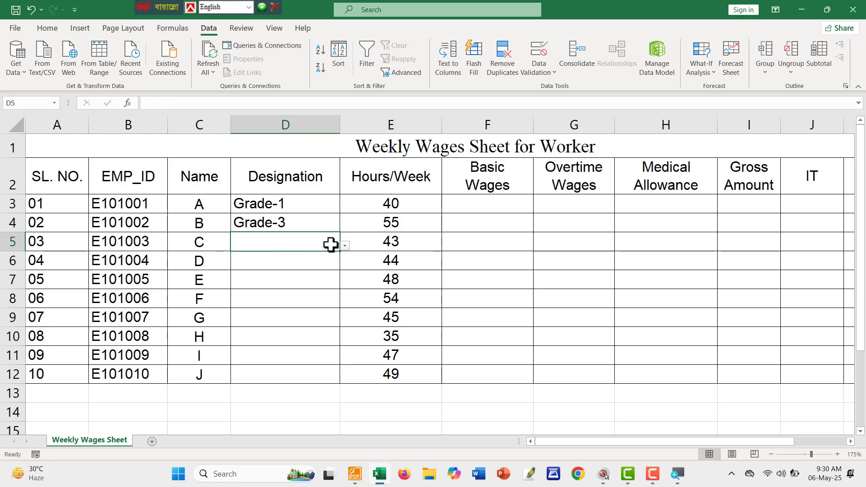
left_click(345, 246)
left_click(246, 272)
left_click(292, 255)
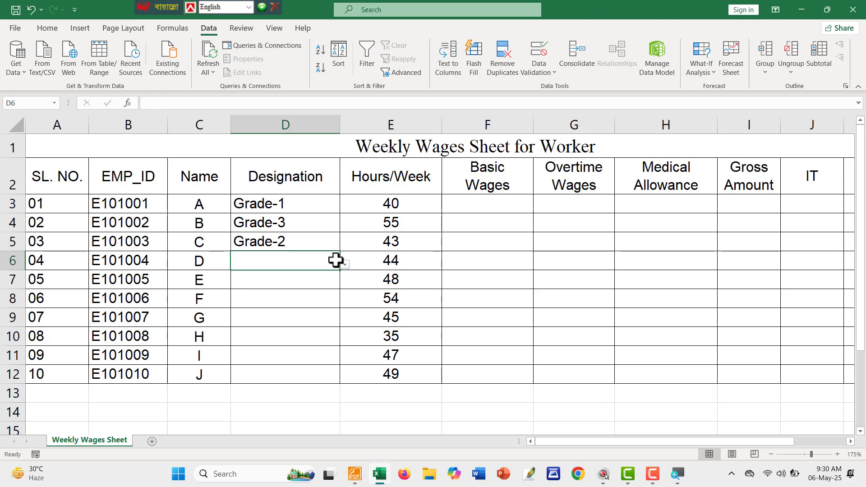
left_click(345, 265)
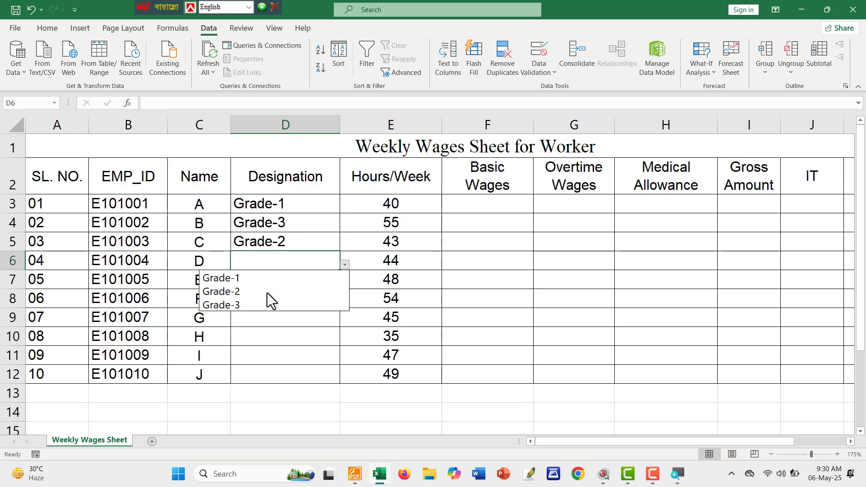
left_click(252, 304)
Step: Set the Designation of worker E in D7 to Grade-1 and of worker F in D8 to Grade-3
left_click(325, 279)
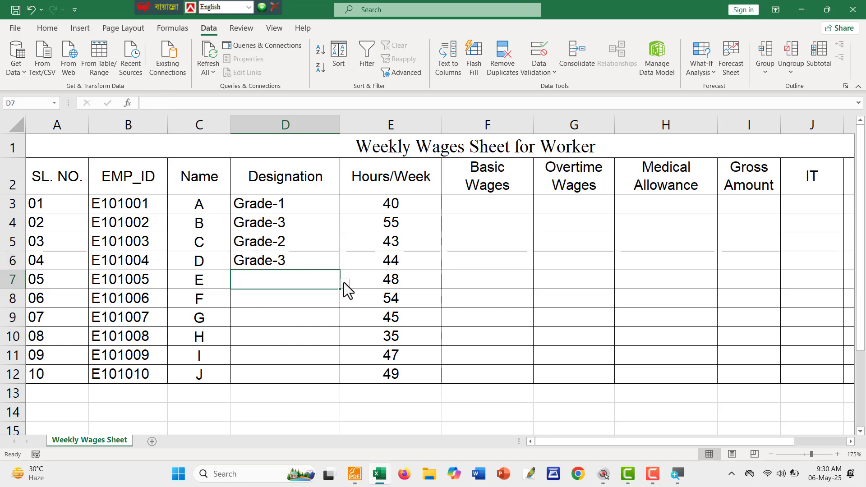
left_click(345, 283)
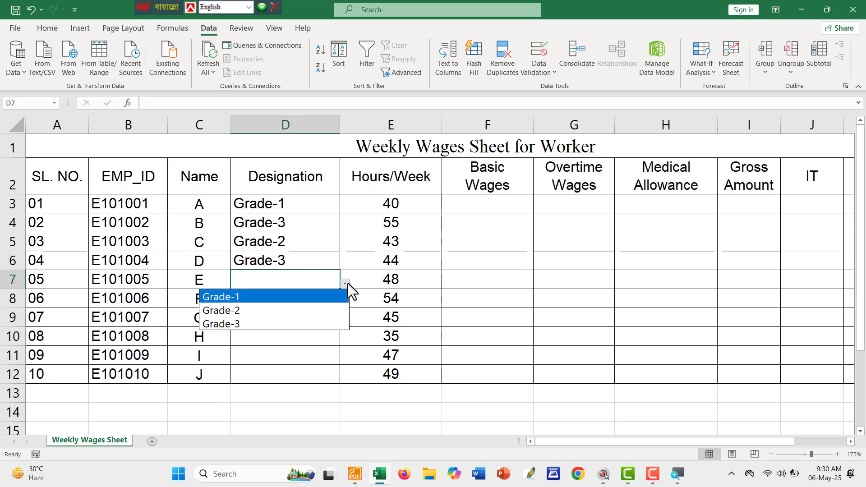
left_click(266, 296)
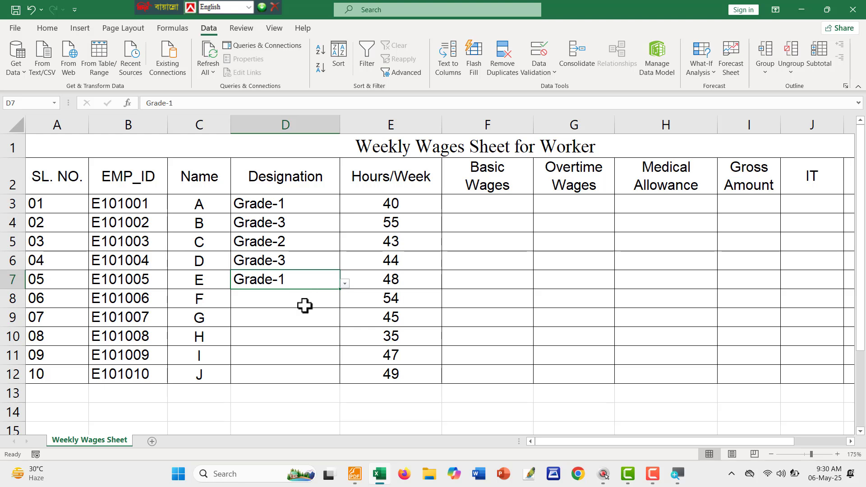
left_click(307, 303)
left_click(347, 305)
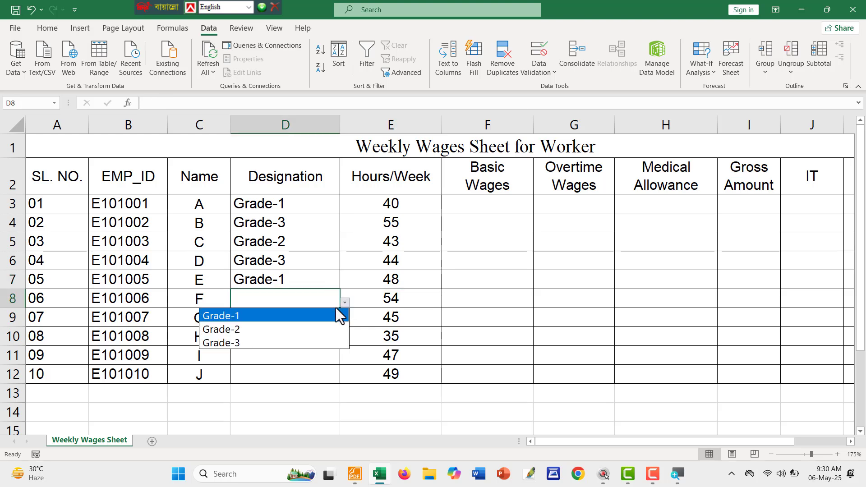
left_click(259, 342)
Step: Set the Designation of worker G in D9 to Grade-2 and of worker H in D10 to Grade-3
left_click(277, 316)
left_click(344, 321)
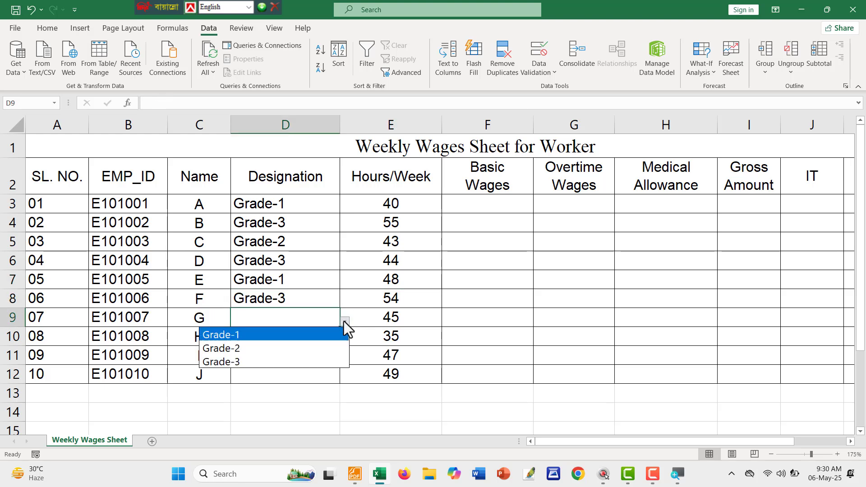
left_click(256, 345)
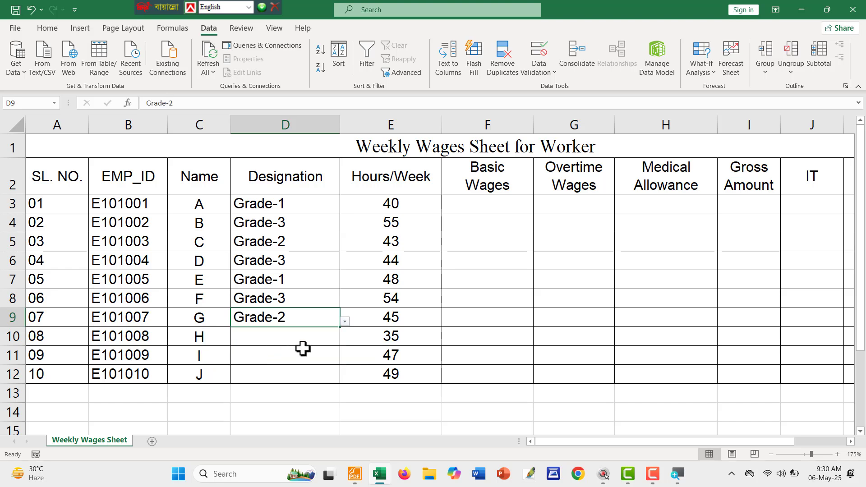
left_click(321, 339)
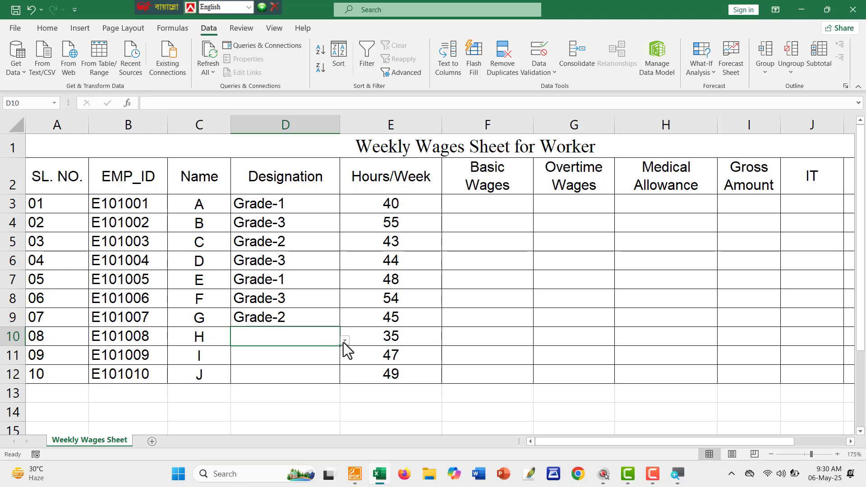
left_click(345, 341)
left_click(280, 382)
Step: Choose Grade-2 for worker I in D11 and Grade-3 for worker J in D12 in the Designation column
left_click(284, 357)
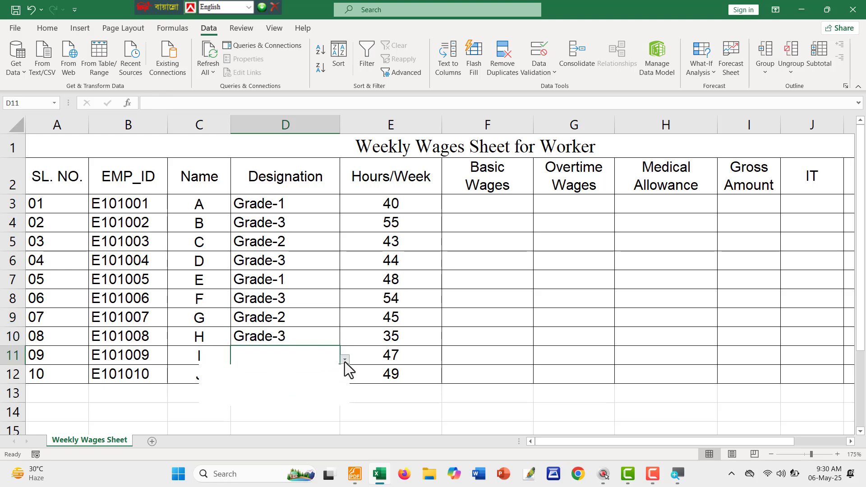
left_click(345, 359)
left_click(264, 386)
left_click(274, 375)
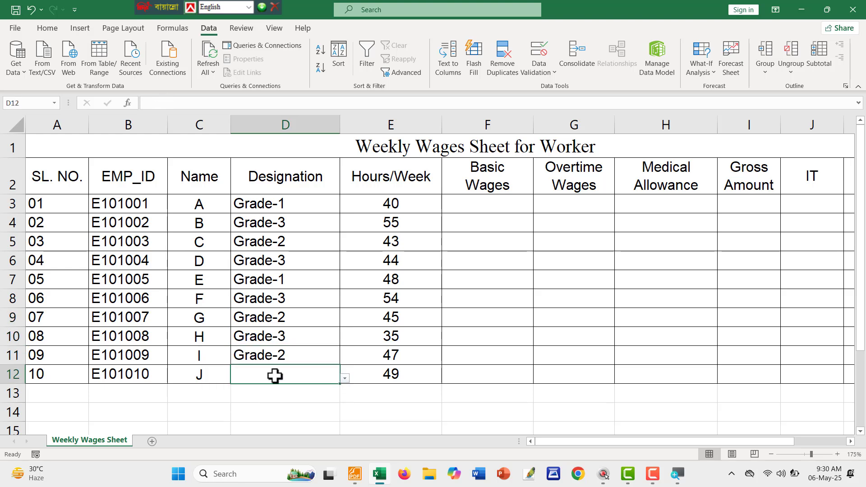
left_click(345, 378)
left_click(248, 419)
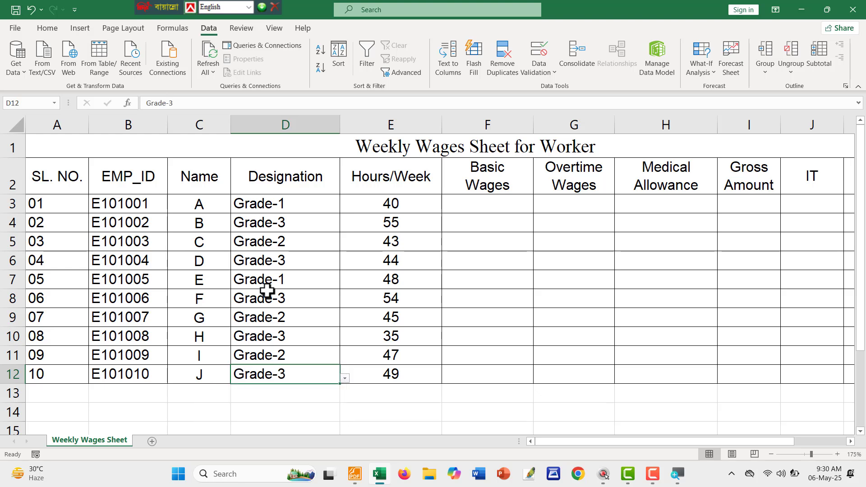
Step: Review the filled Designation cells D3:D12, then switch to the job PDF in Foxit Reader and read the Basic Wages requirement
left_click_drag(268, 205, 294, 382)
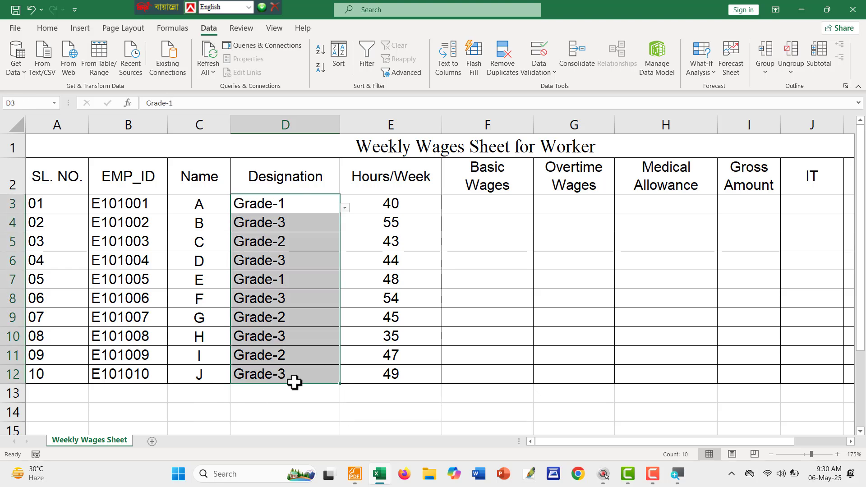
left_click(477, 411)
key("alt+Tab")
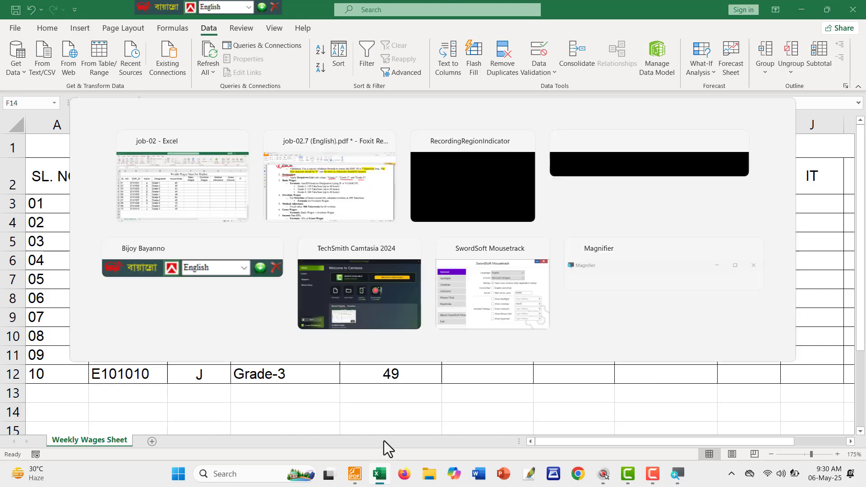
scroll(194, 169, "down", 1)
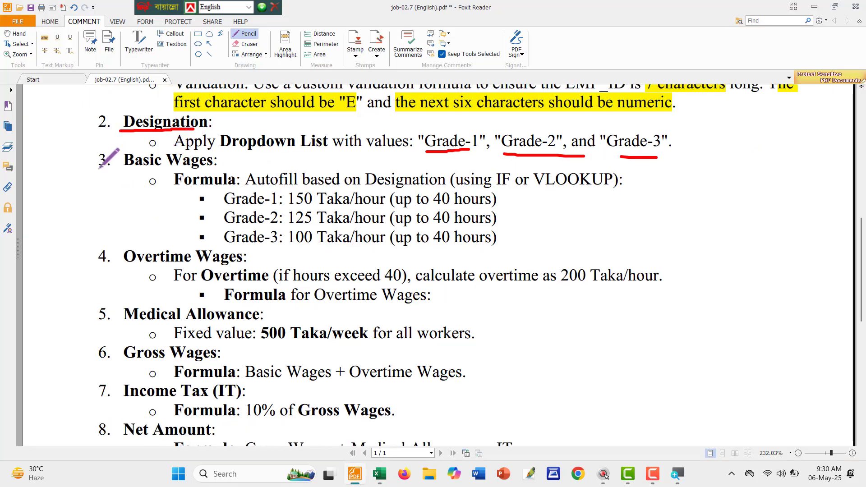
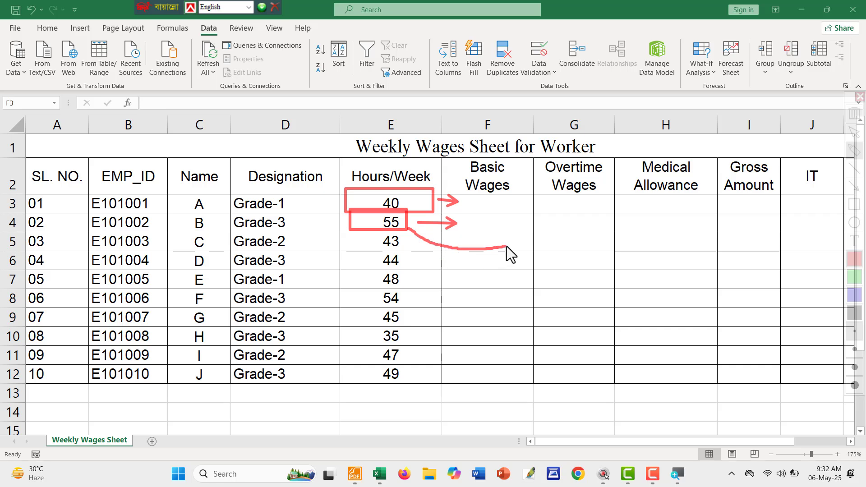
Step: Finish the freehand arrow from the 55 hours to the Overtime Wages column and clear the on-screen annotations
left_click_drag(560, 223, 557, 227)
key("Escape")
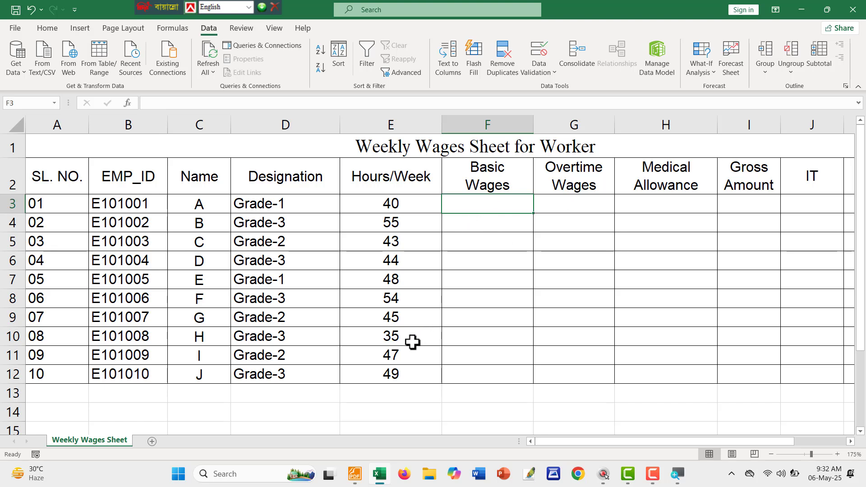
Step: Enter =MIN(E3,40) in F3 under Basic Wages to cap worker A's hours at 40
type("=")
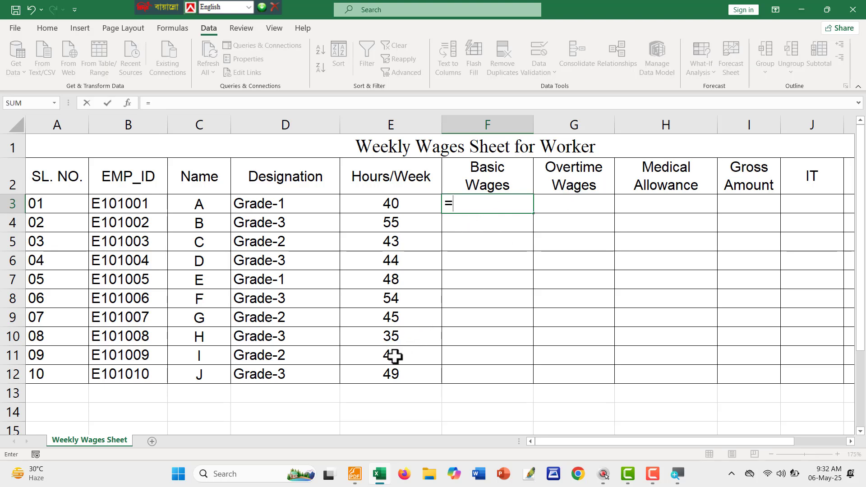
type("min")
key("Tab")
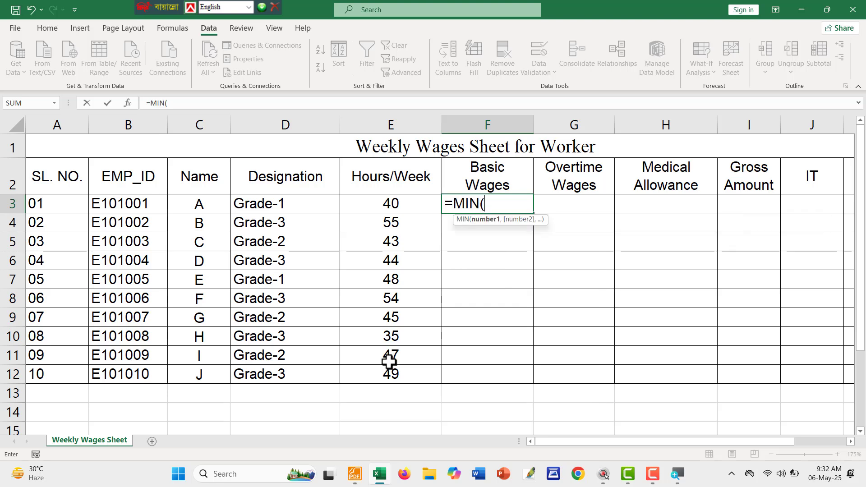
left_click(385, 206)
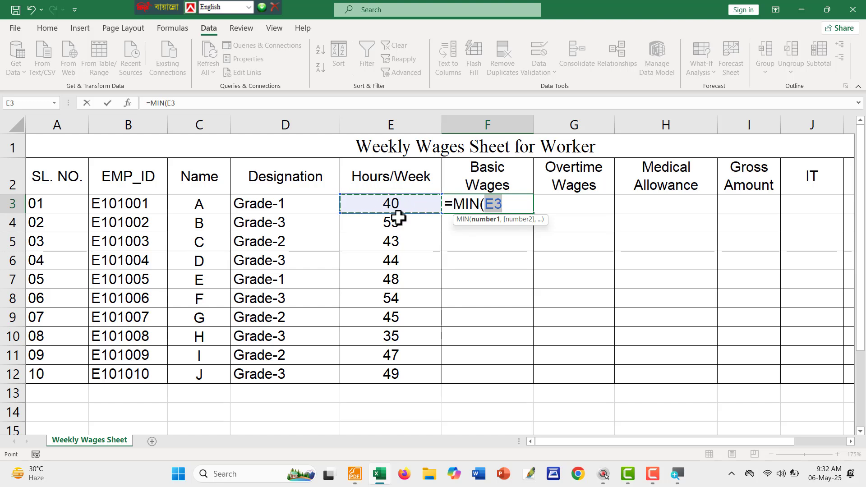
left_click(507, 204)
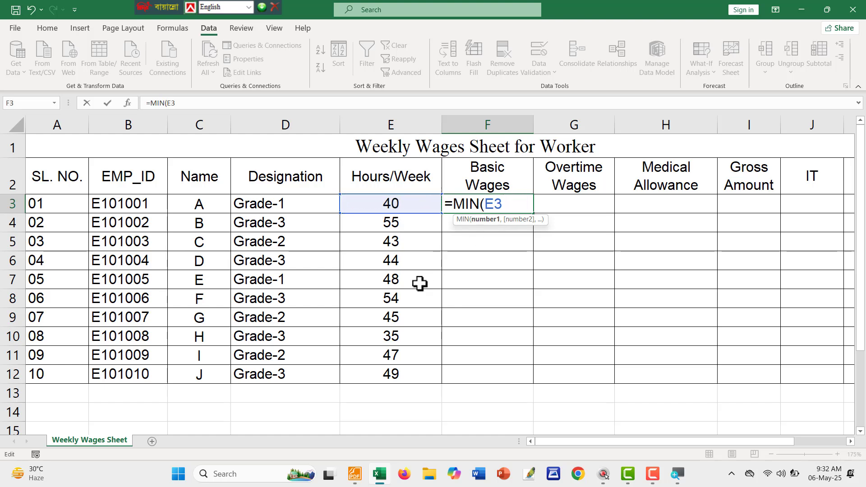
type(",4")
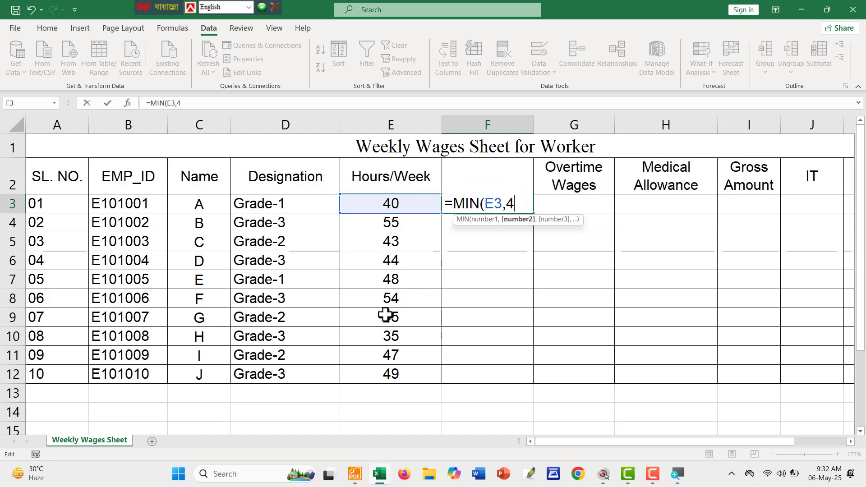
type("0")
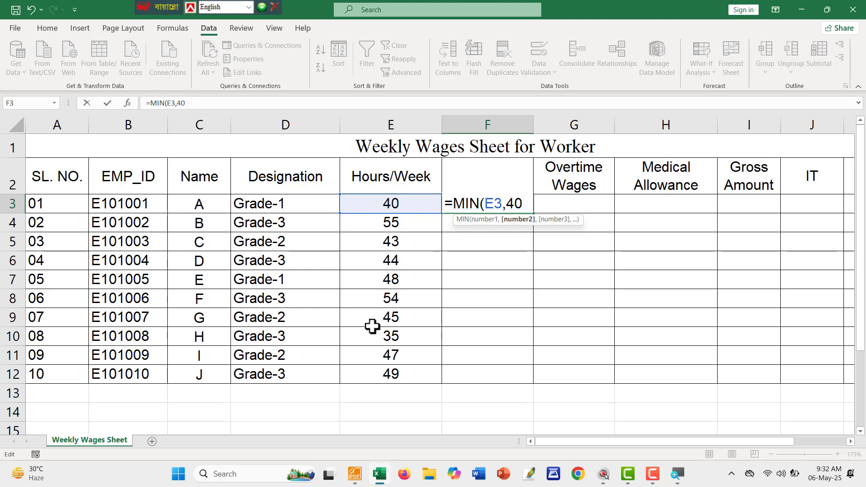
type(")")
key("Return")
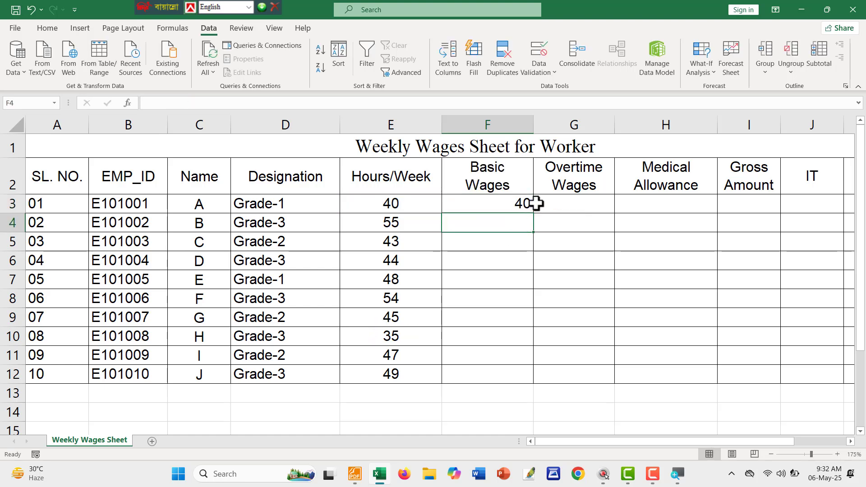
Step: Fill the MIN formula from F3 down the Basic Wages column through F12
left_click(507, 201)
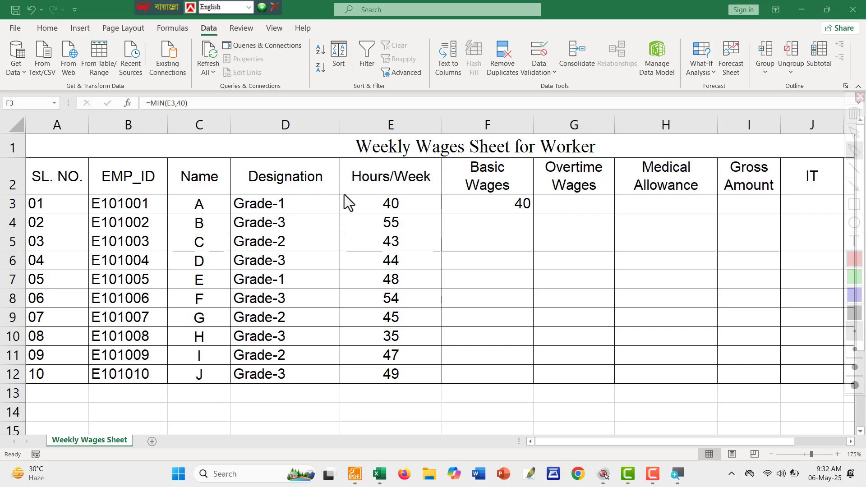
mouse_move(344, 194)
left_mouse_down()
mouse_move(413, 211)
mouse_move(486, 204)
mouse_move(532, 234)
mouse_move(535, 393)
left_mouse_up()
key("Escape")
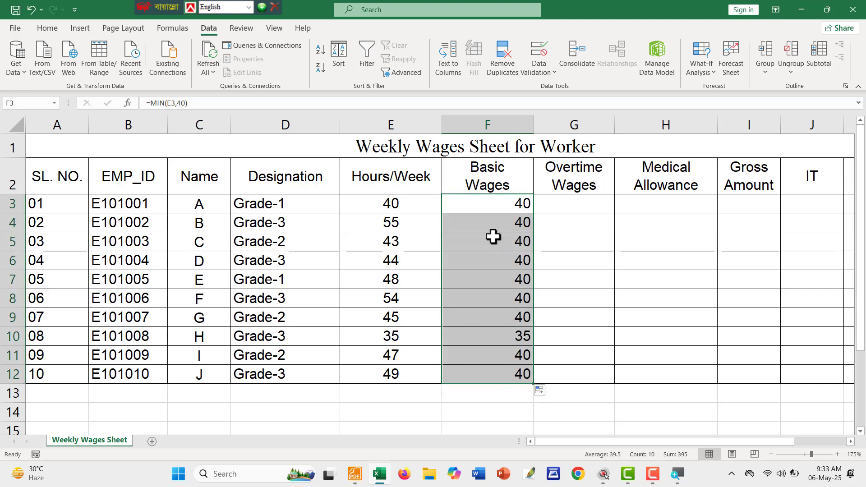
left_click(473, 235)
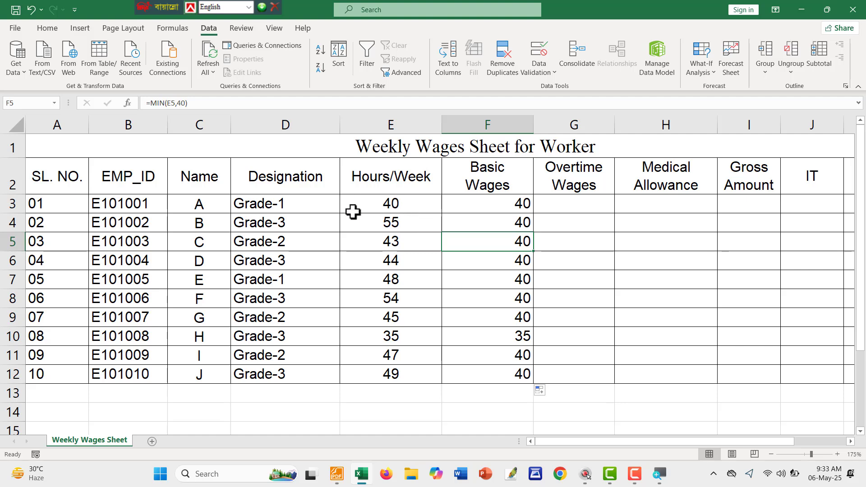
type("a")
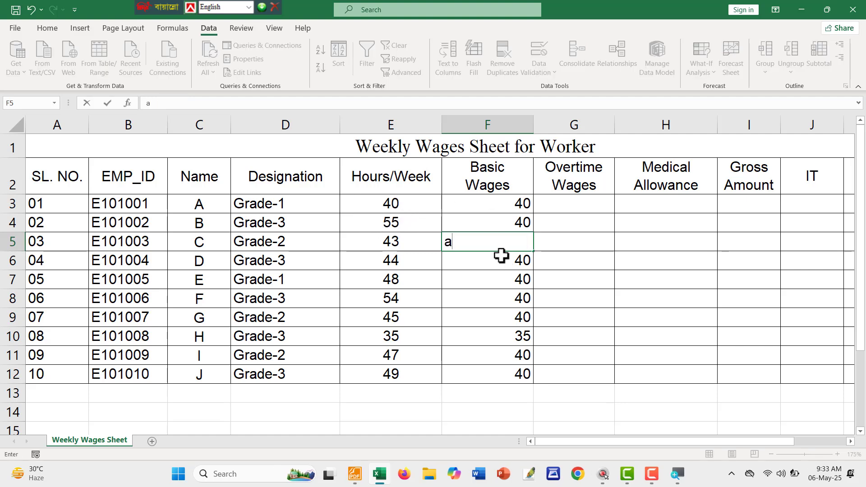
key("Escape")
Step: Annotate the sheet with red boxes around hours E3 and E4 and freehand lines from them to the Basic and Overtime Wages columns
left_click(565, 296)
key("alt+a")
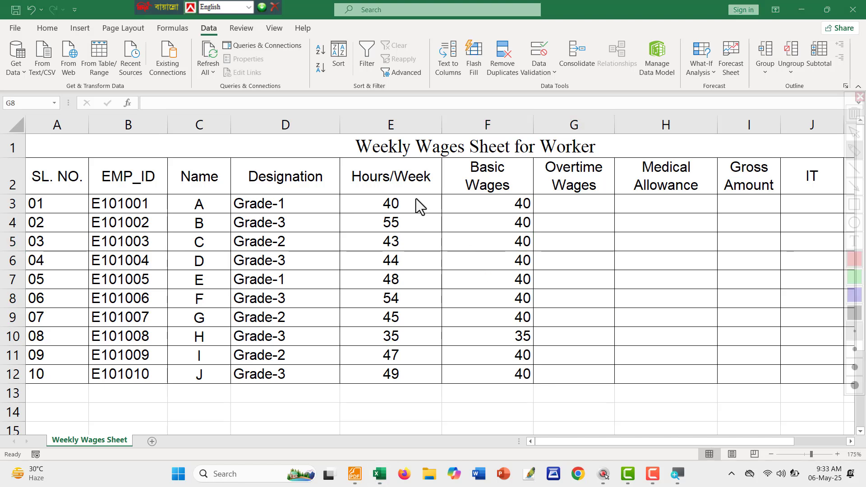
left_click_drag(354, 192, 417, 212)
left_click_drag(357, 215, 408, 231)
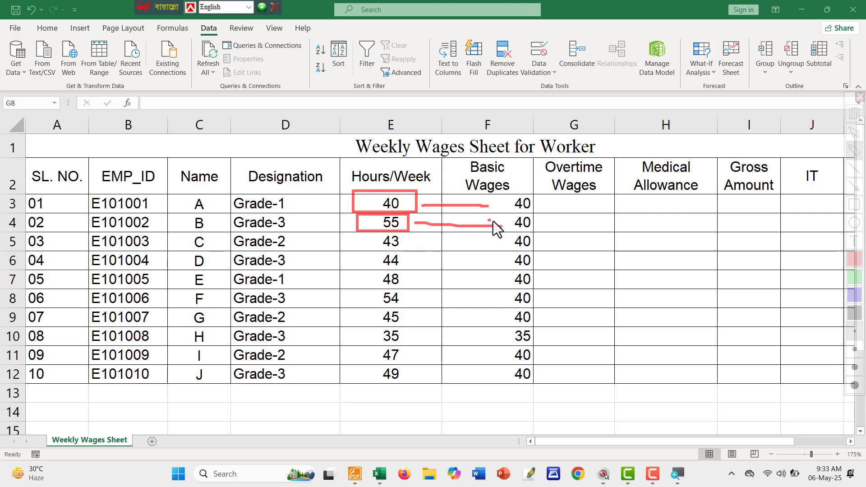
left_click_drag(494, 221, 481, 235)
mouse_move(426, 250)
left_mouse_down()
mouse_move(536, 251)
mouse_move(561, 228)
left_mouse_up()
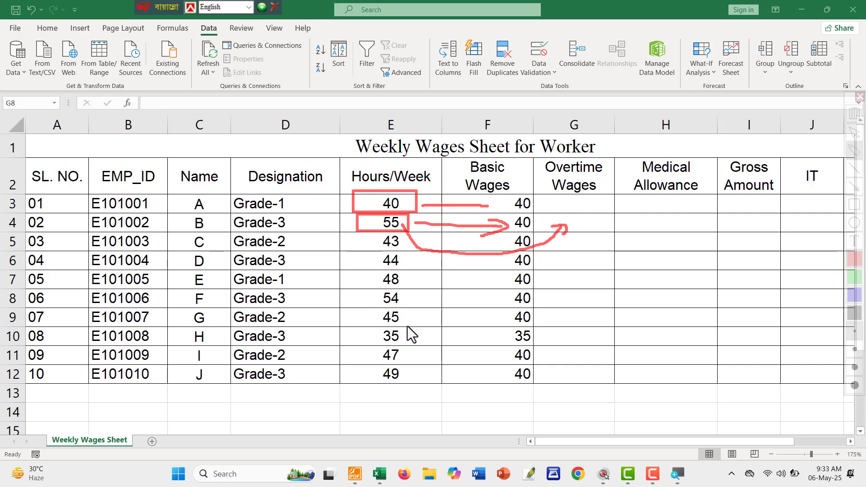
Step: Box hours E10 and E7 and Basic Wages F7, add freehand arrows to the wages columns, and clear the on-screen annotations
mouse_move(345, 325)
left_mouse_down()
mouse_move(377, 342)
mouse_move(427, 345)
mouse_move(484, 339)
mouse_move(481, 328)
mouse_move(500, 343)
mouse_move(481, 348)
left_mouse_up()
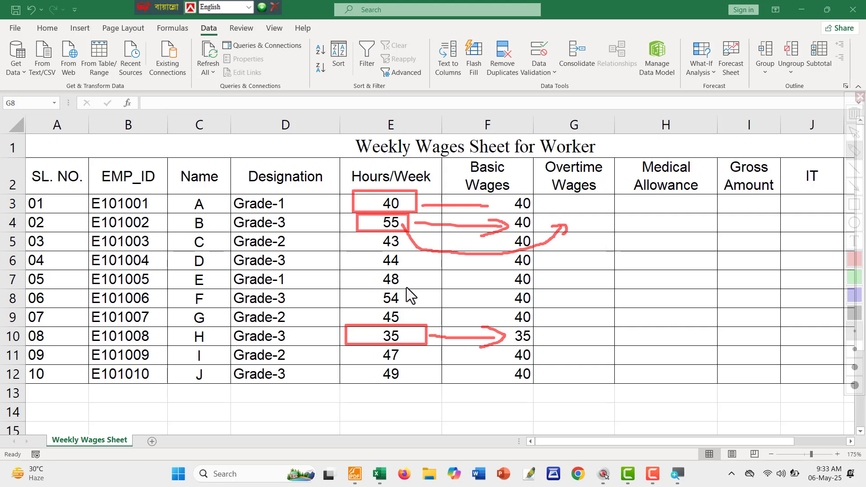
left_click_drag(411, 288, 416, 287)
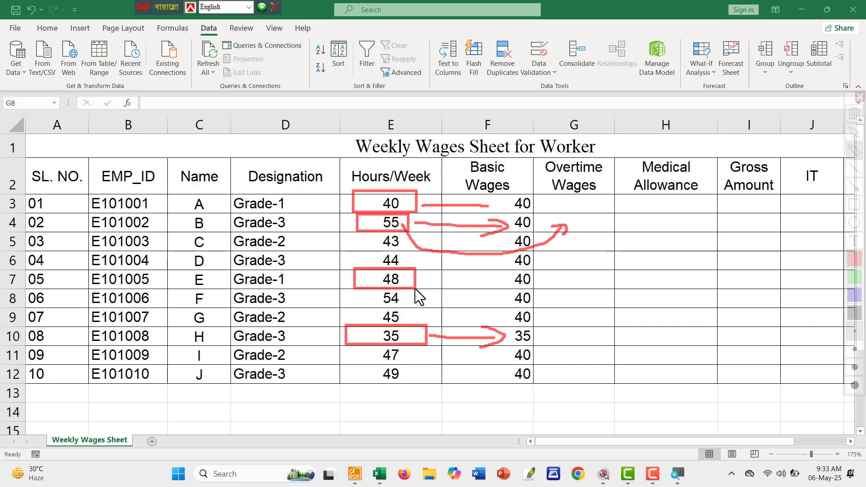
left_click_drag(457, 266, 537, 290)
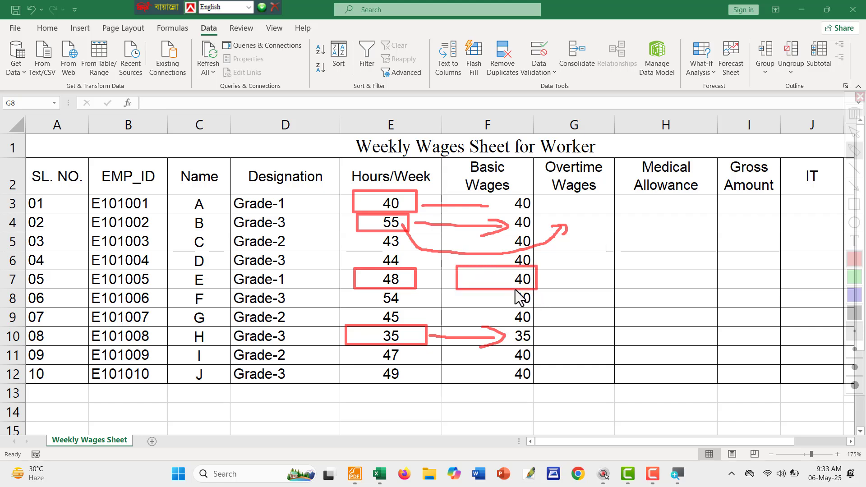
mouse_move(415, 287)
left_mouse_down()
mouse_move(441, 310)
mouse_move(491, 312)
left_mouse_up()
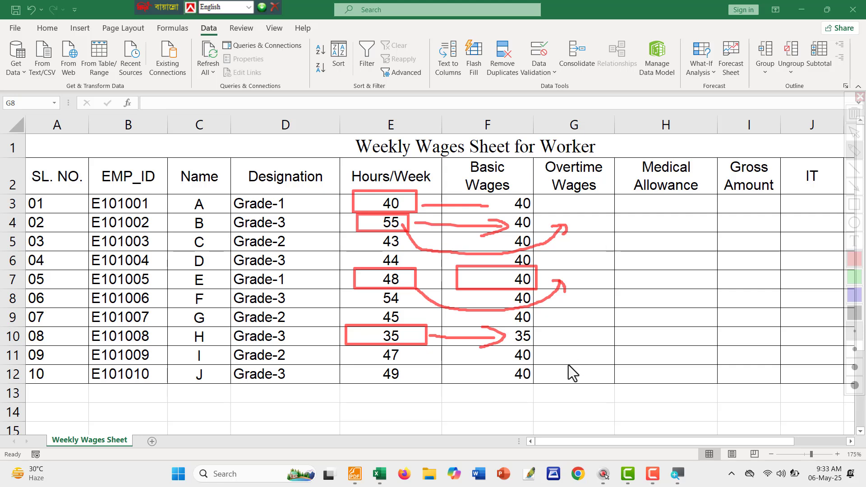
key("Escape")
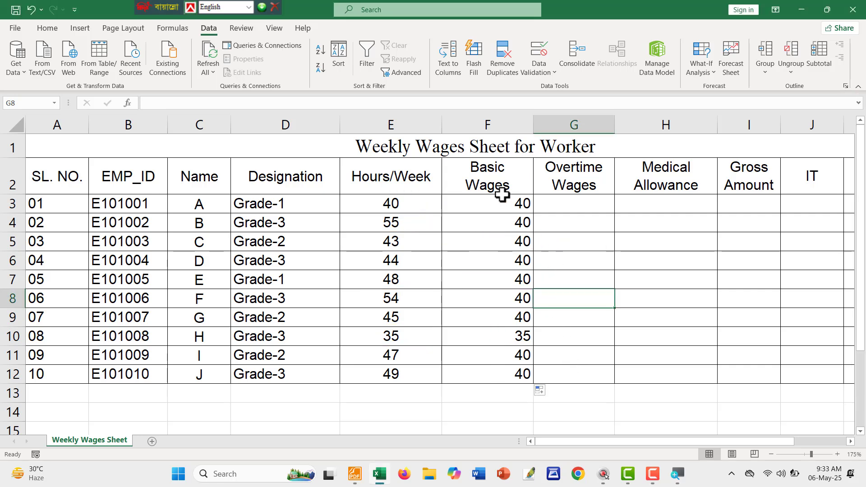
Step: Switch to the job PDF in Foxit Reader, box the hourly rates for Grade-1, Grade-2 and Grade-3, and clear the boxes
left_click_drag(501, 201, 499, 373)
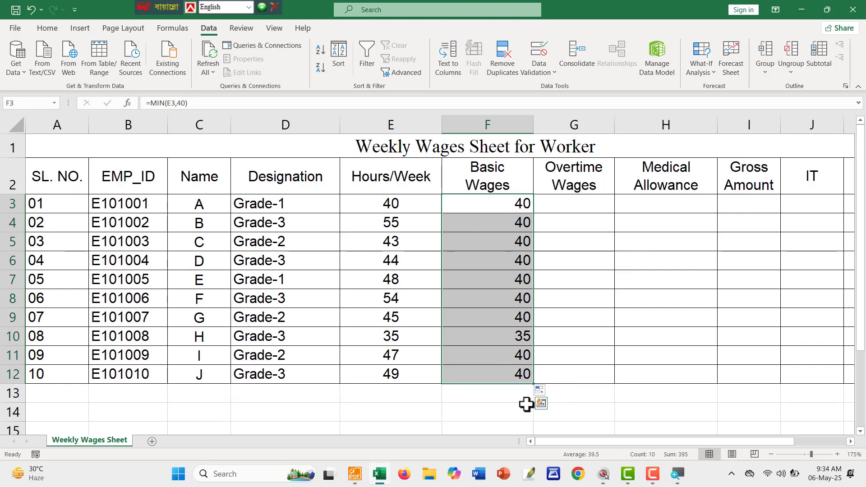
key("alt+Tab")
left_click(288, 221)
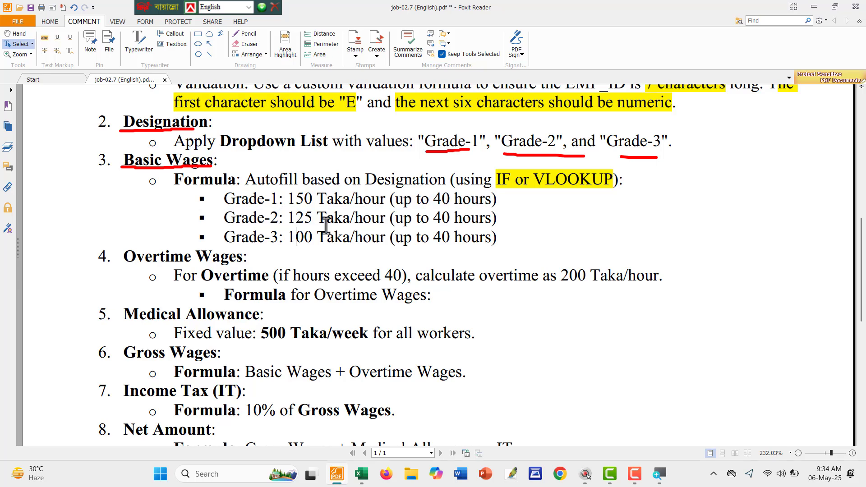
key("ctrl+2")
mouse_move(210, 190)
left_mouse_down()
mouse_move(497, 207)
mouse_move(339, 198)
mouse_move(388, 205)
left_mouse_up()
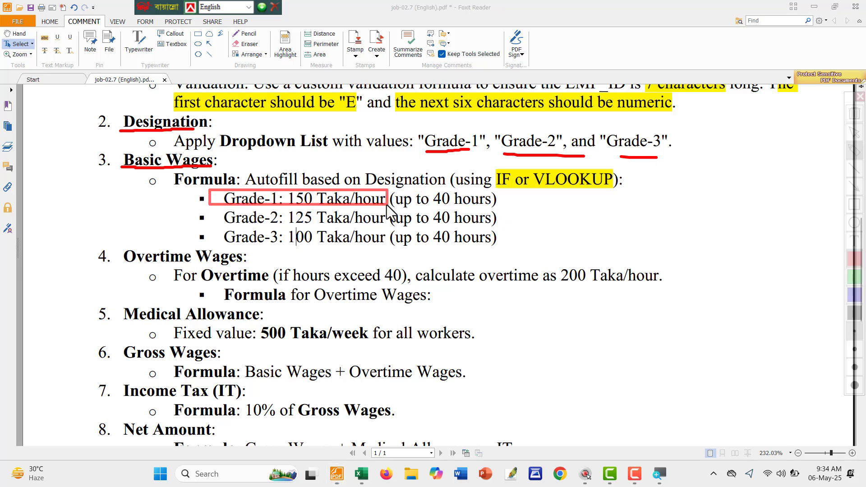
mouse_move(213, 210)
left_mouse_down()
mouse_move(325, 231)
mouse_move(389, 224)
left_mouse_up()
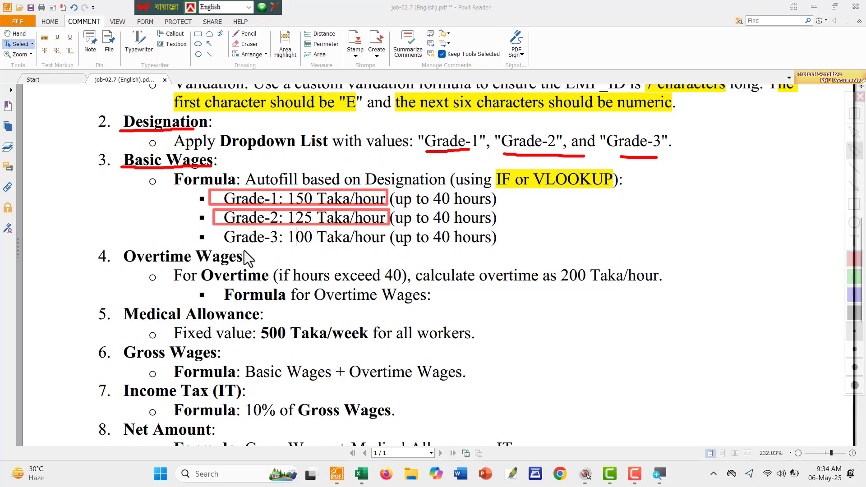
left_click_drag(242, 241, 389, 252)
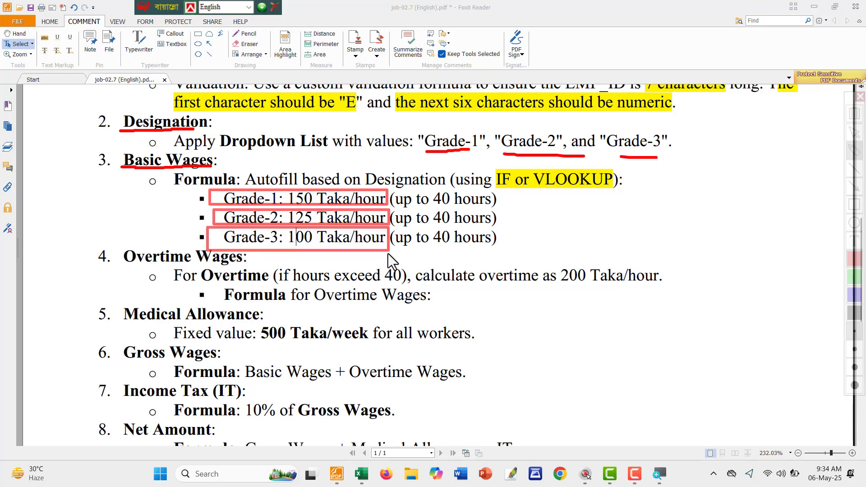
key("Escape")
Step: Return to the Excel wages sheet, box D3, D4 and F3, draw an arrow from F3 to D3, and clear the annotations
left_click(362, 474)
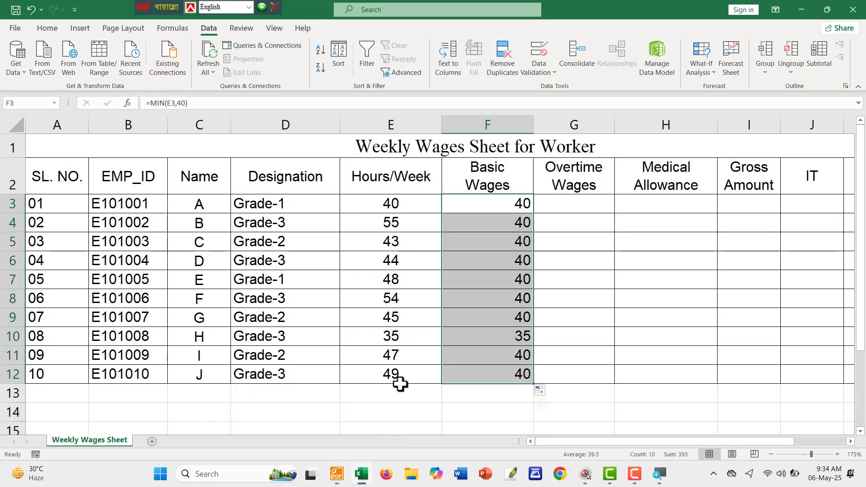
key("ctrl+2")
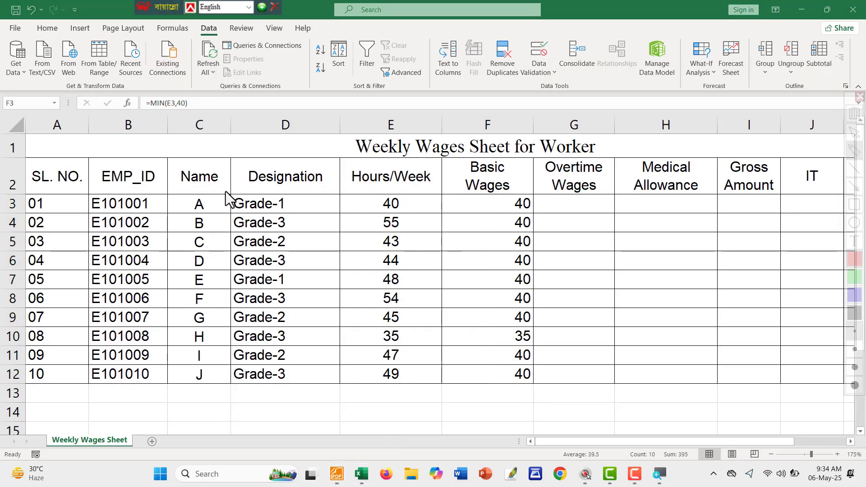
left_click_drag(226, 191, 292, 211)
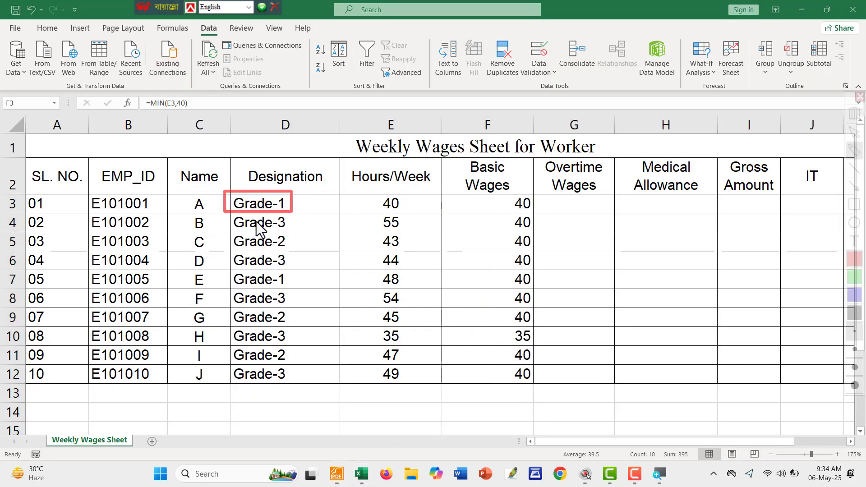
left_click_drag(230, 215, 291, 233)
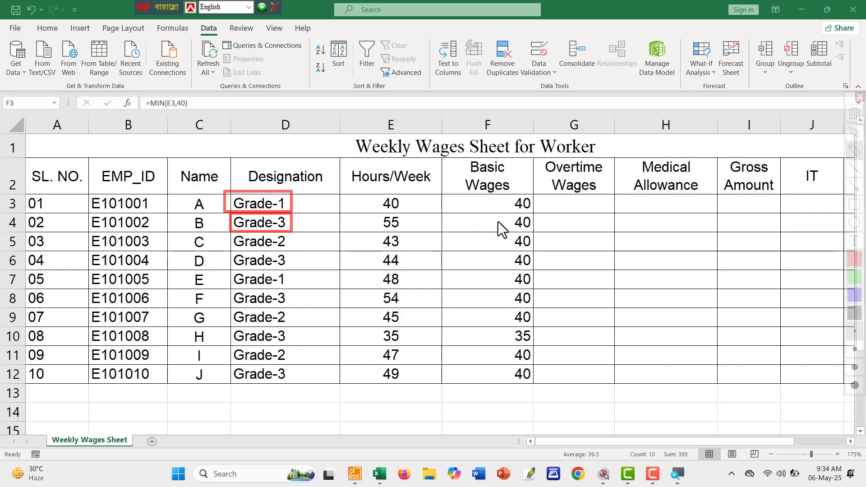
left_click_drag(460, 195, 546, 221)
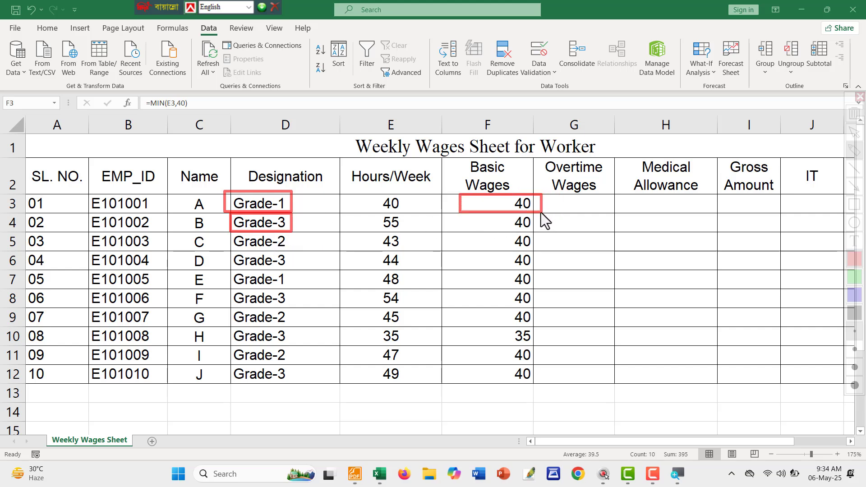
left_click_drag(466, 204, 299, 202)
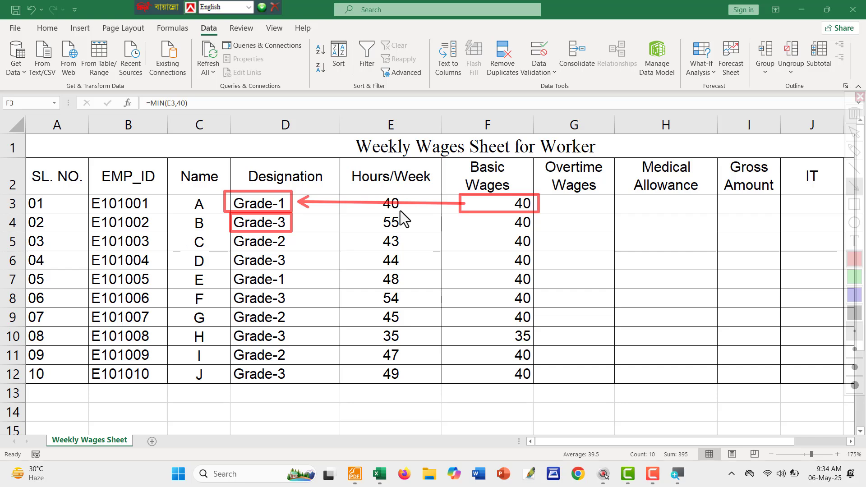
key("ctrl+shift+Down")
Step: Extend the Basic Wages formula in F3 by multiplying the MIN result by IF(D3="Grade-1",150
double_click(526, 203)
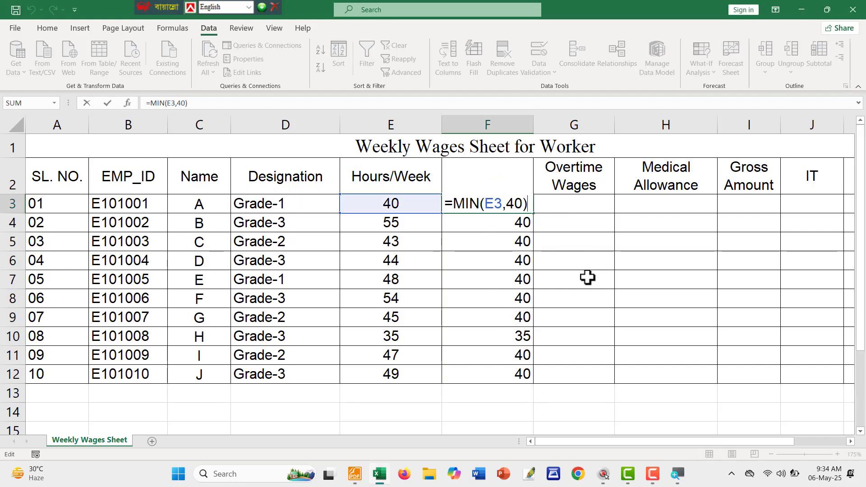
type("*")
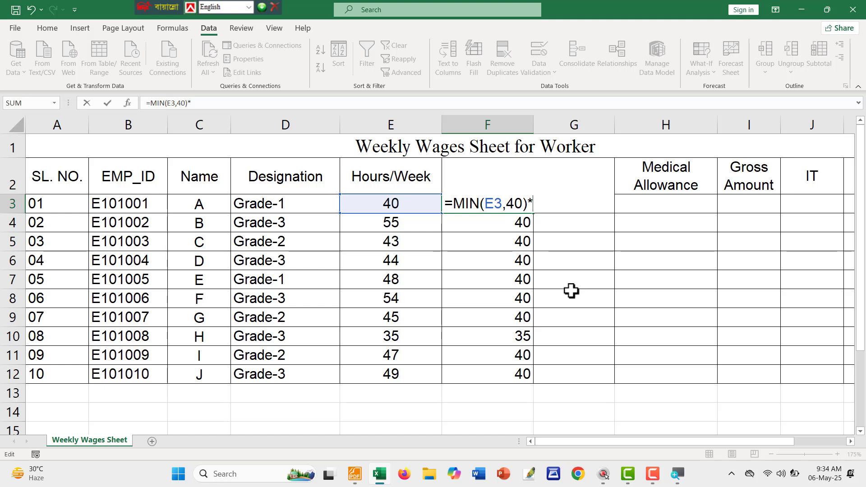
type("IF(")
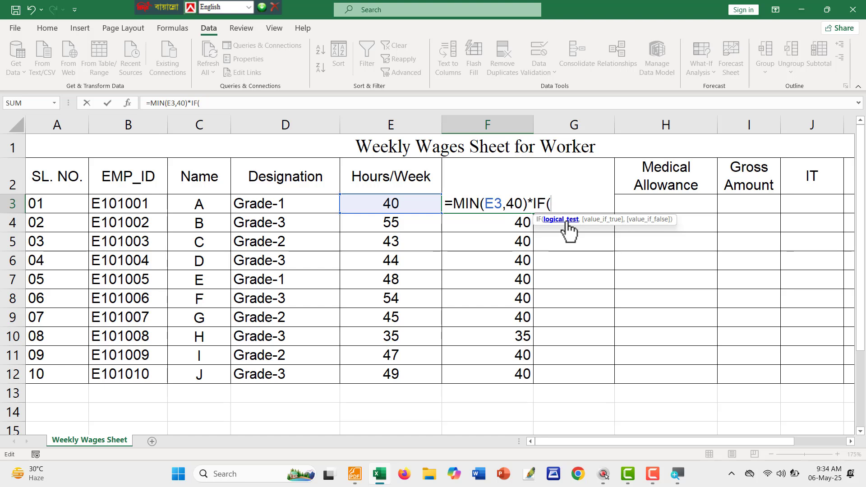
left_click(264, 207)
type("=\"Gr")
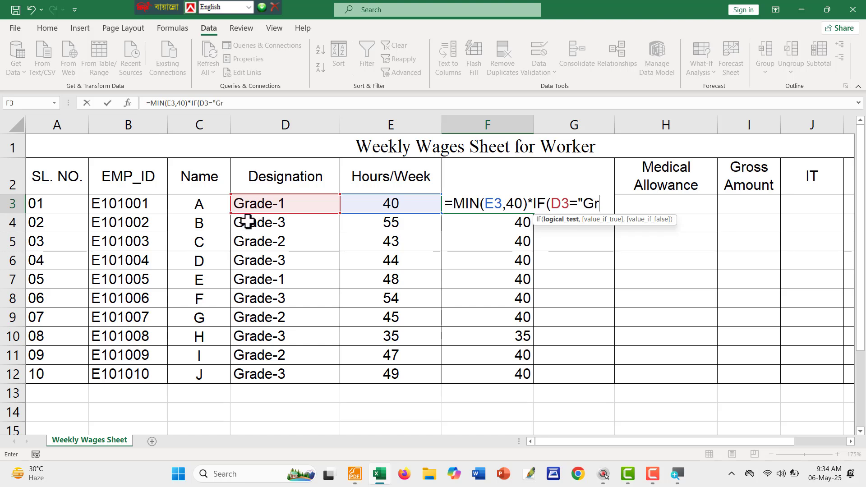
type("ade-1")
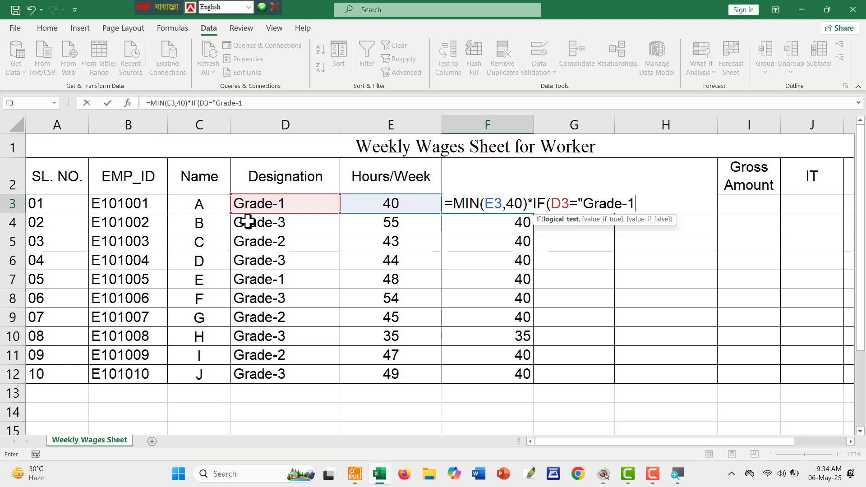
key("BackSpace")
key("BackSpace")
key("BackSpace")
key("BackSpace")
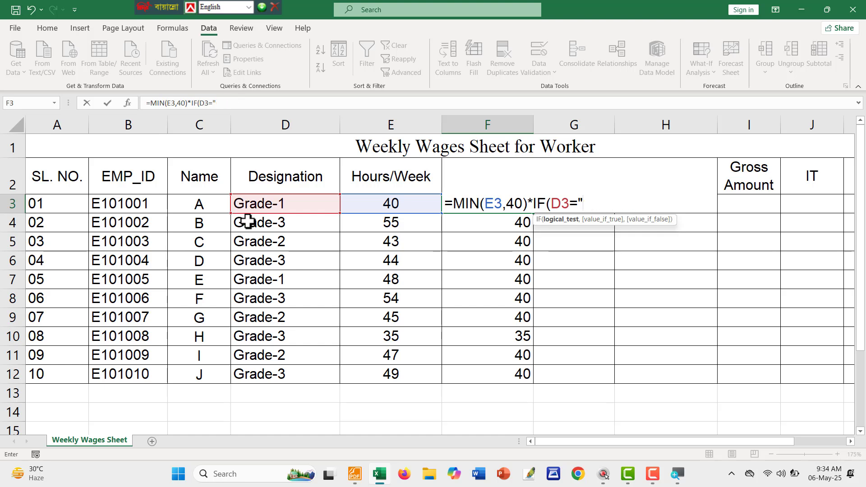
type("Grade-1,")
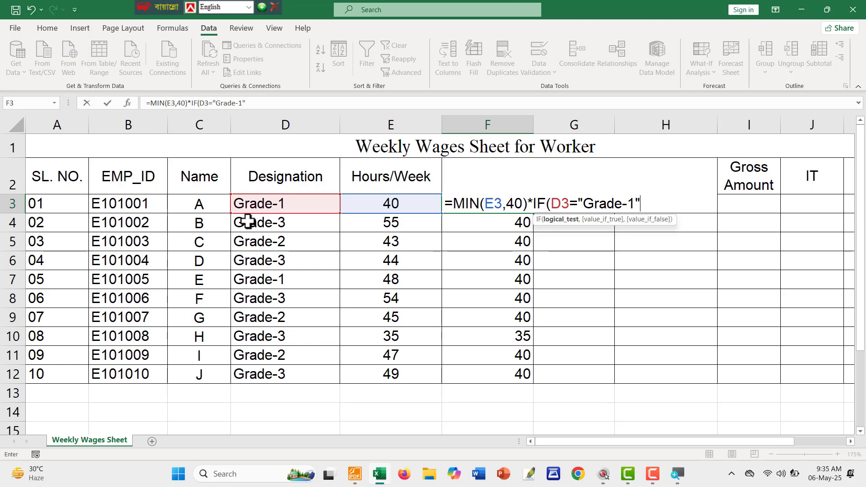
type(",")
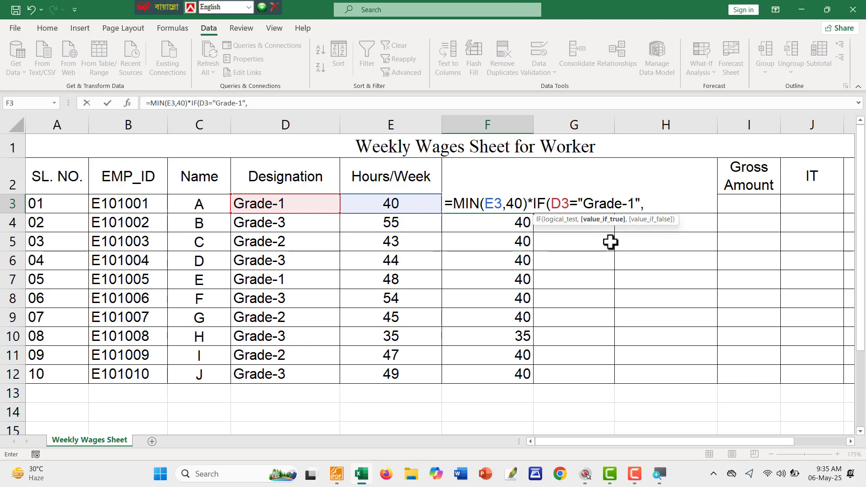
type("150")
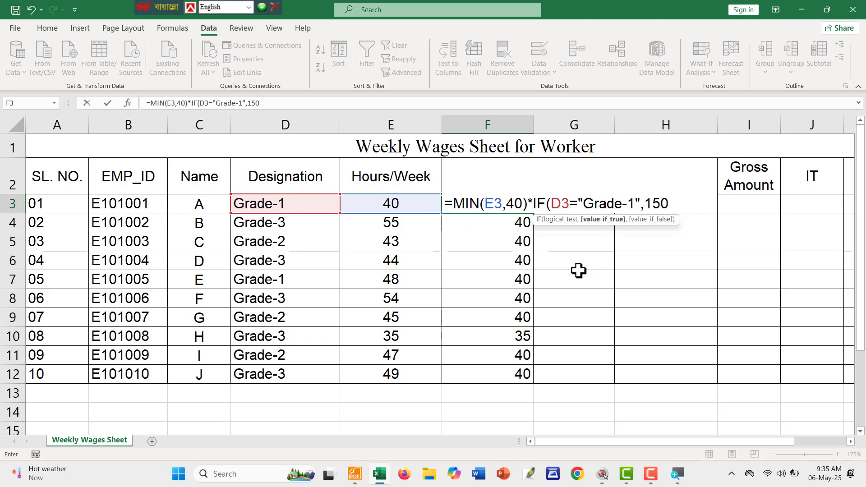
Step: Nest a second condition, IF(D3="Grade-2",125, as the value-if-false of the F3 formula
type(",")
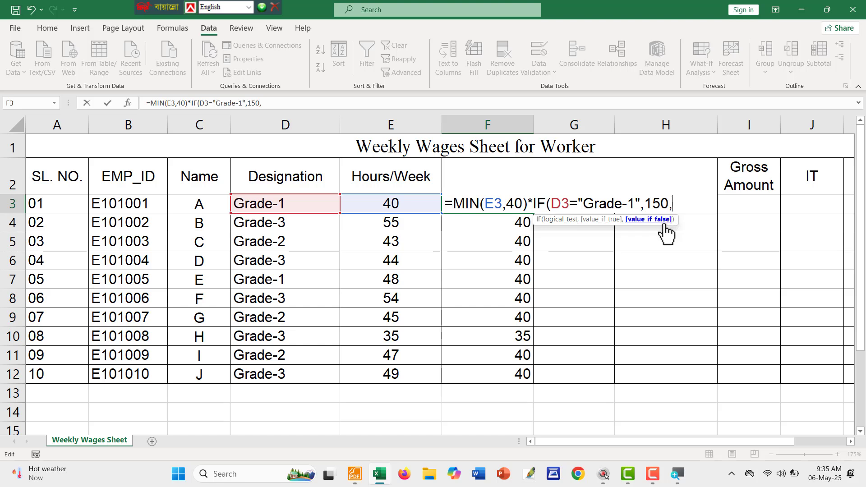
type("if")
key("Tab")
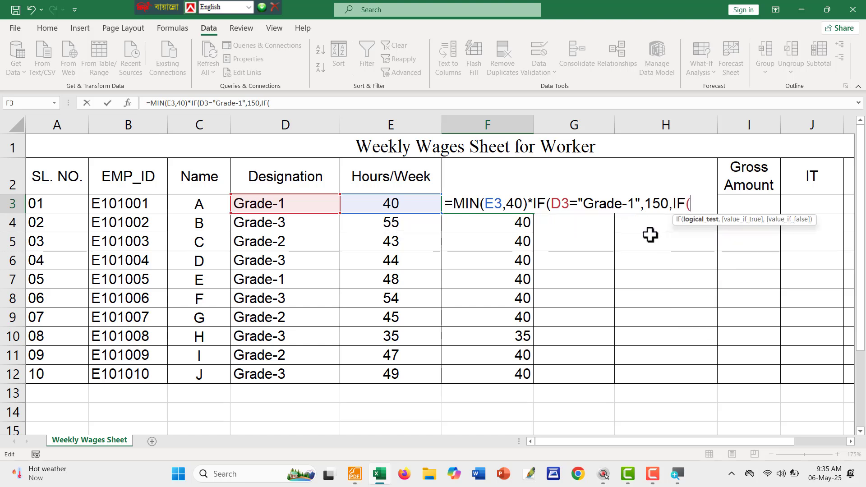
left_click(276, 201)
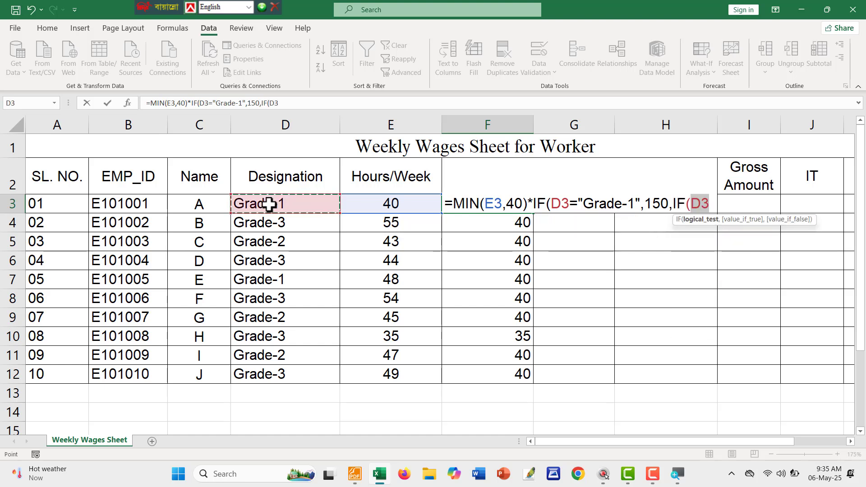
type("=\"")
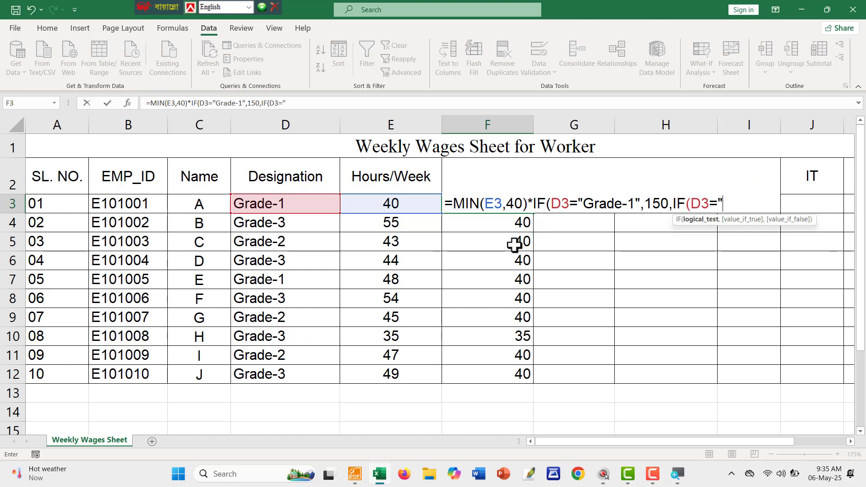
type("Grade-1,")
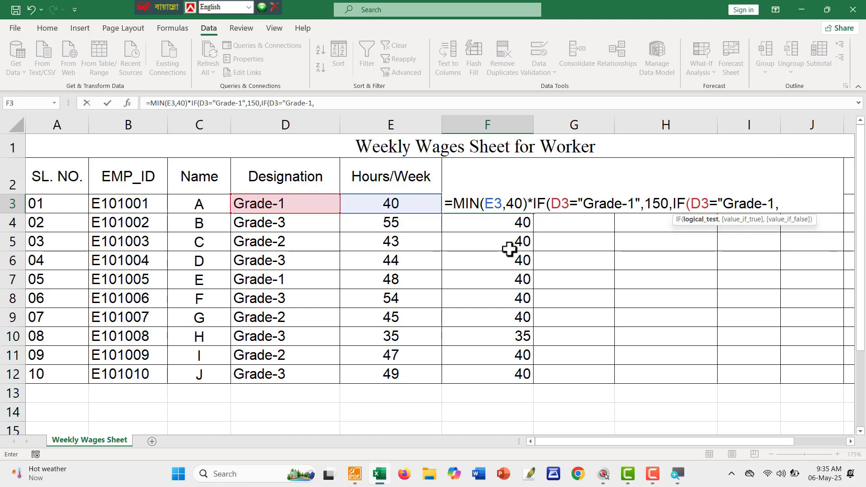
key("BackSpace")
key("BackSpace")
type("2\",125")
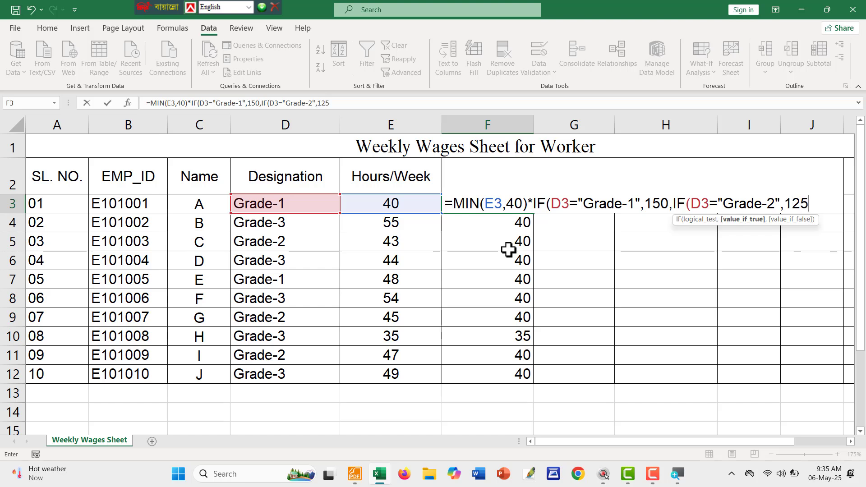
Step: Nest a third condition, IF(D3="Grade-3",100, as the value-if-false of the second IF in the F3 formula
type(",")
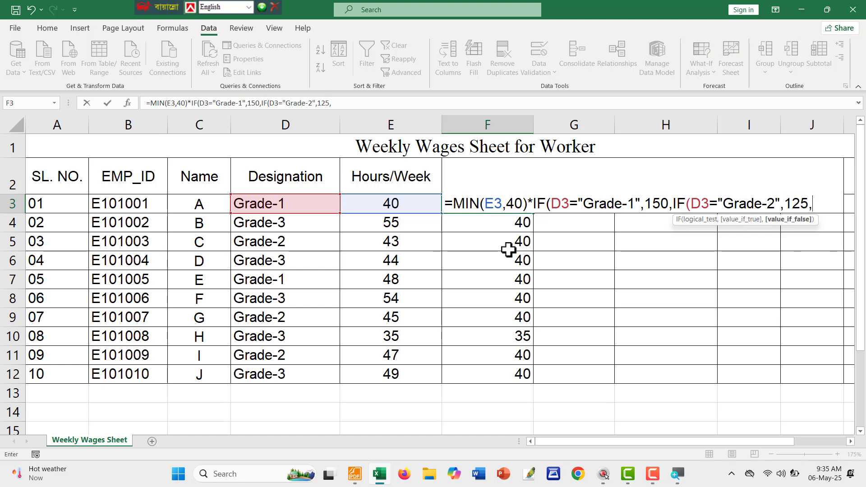
type("IF(")
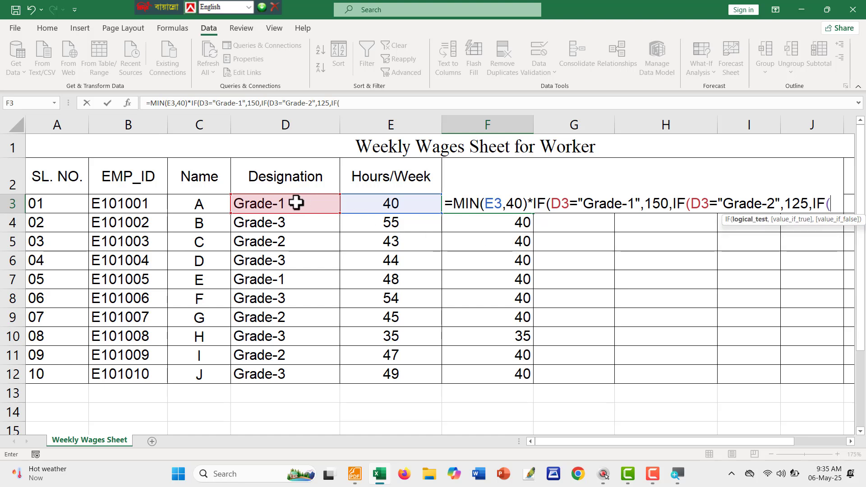
left_click(276, 204)
type("=")
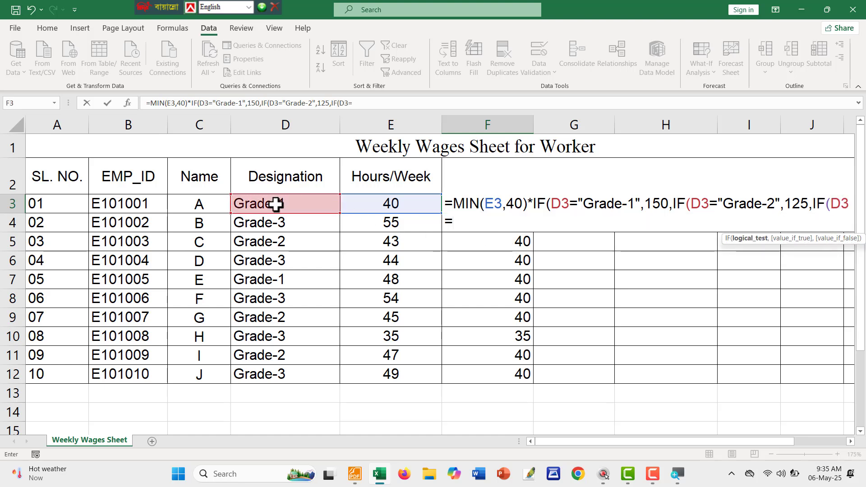
type("\"Grade-1")
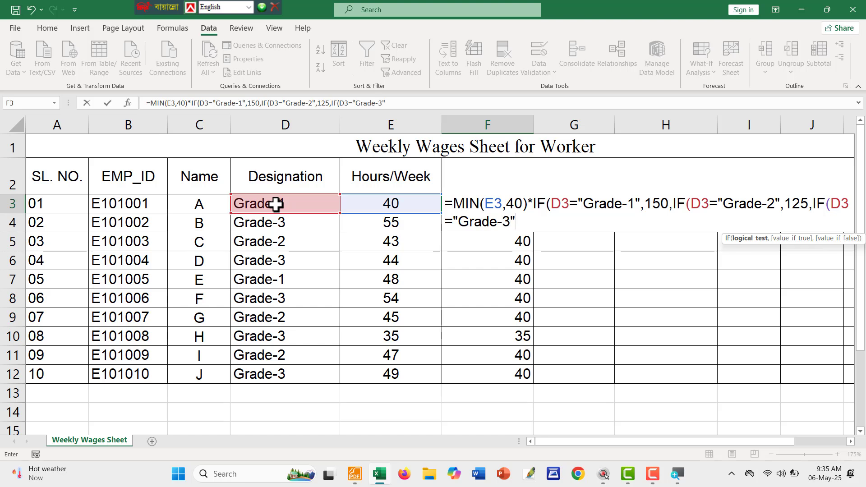
type(",100")
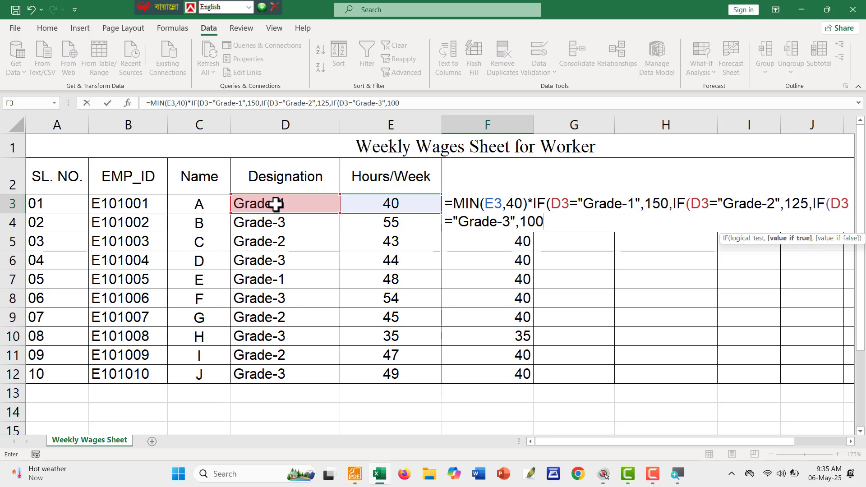
Step: Give the innermost IF the fallback "_", commit the Basic Wages formula in F3, and fill it down to F12
type(",")
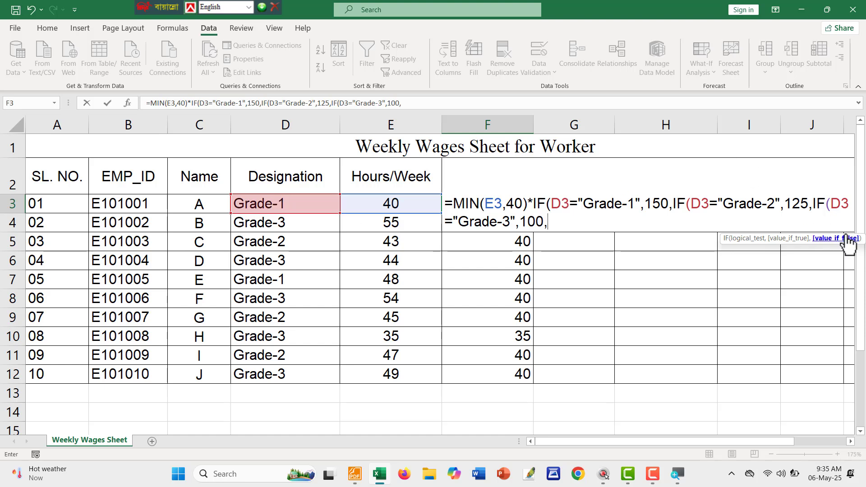
type("\"")
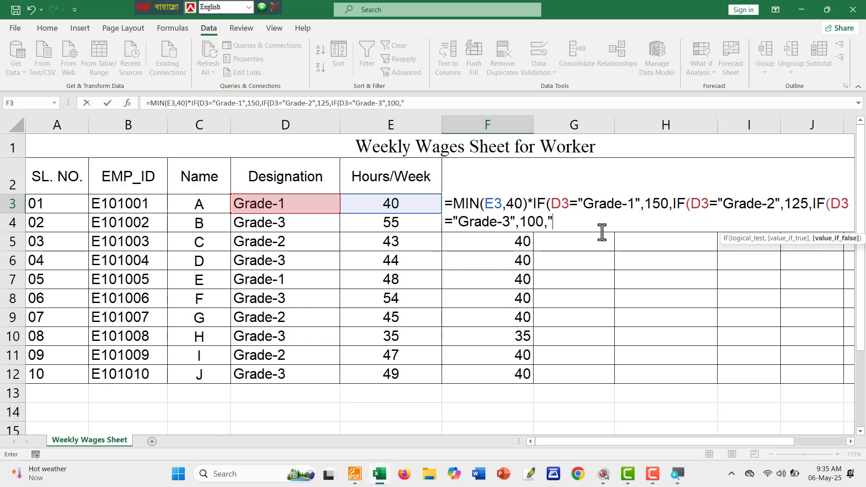
type("_\"")
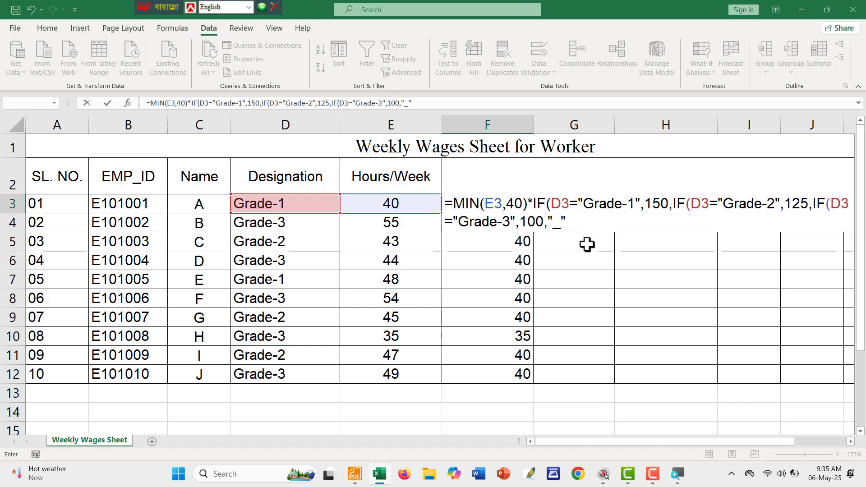
key("Return")
key("Return")
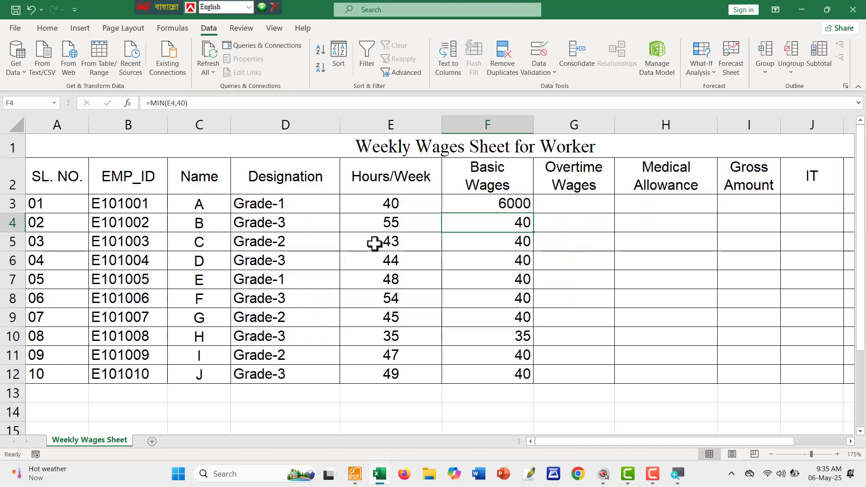
left_click(502, 207)
left_click_drag(534, 213, 529, 382)
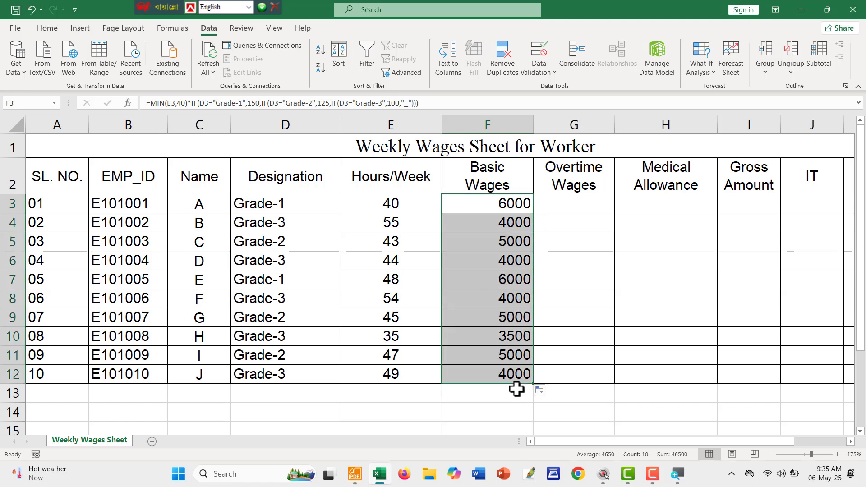
Step: Turn on screen annotation and box the designation, hours and basic wages of the first worker in D3, E3 and F3
key("ctrl+2")
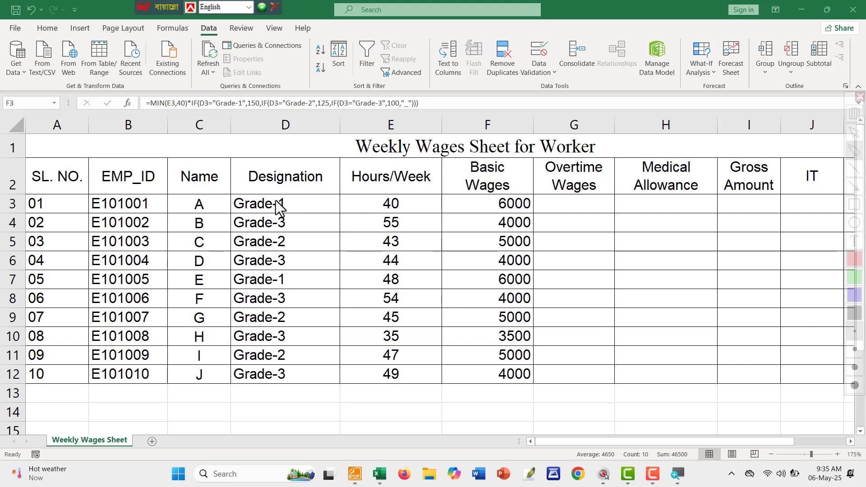
left_click_drag(231, 194, 295, 212)
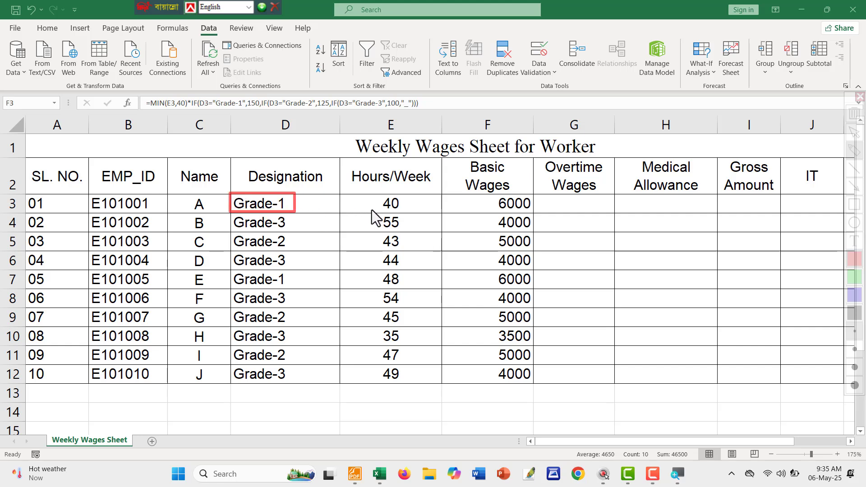
left_click_drag(349, 192, 416, 211)
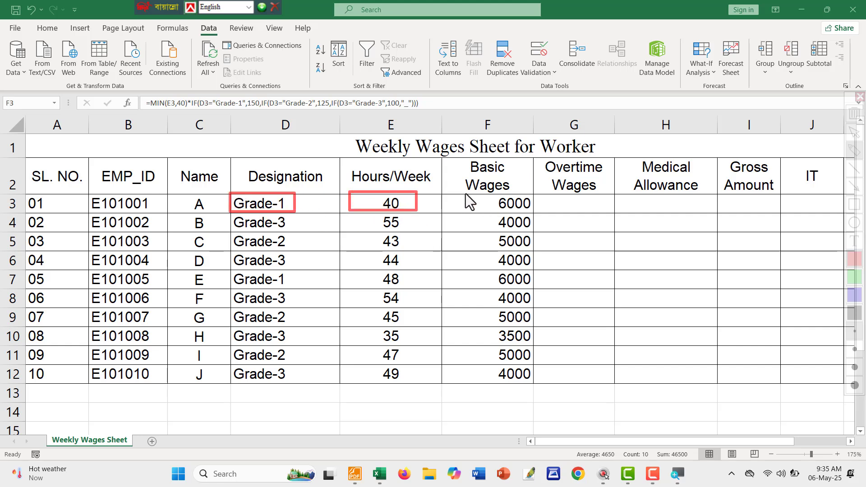
left_click_drag(465, 190, 535, 212)
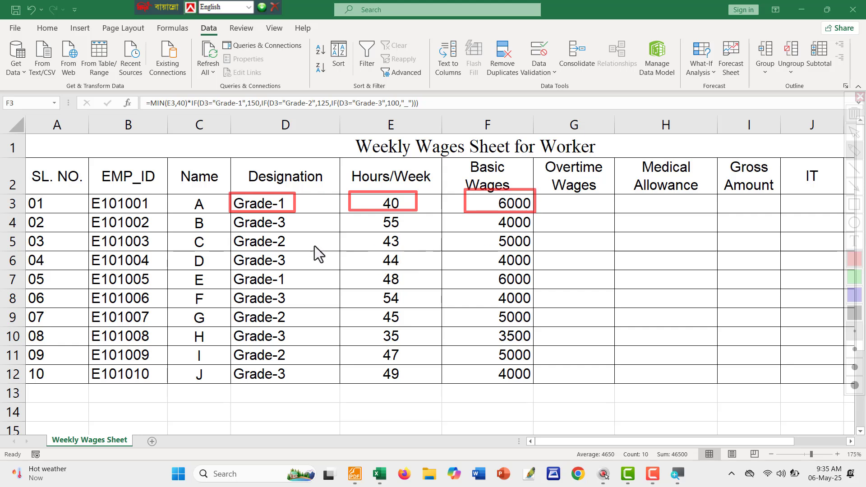
Step: Box E7 and D7, then draw arrows from D7 to E7, from E7 towards F7, and from E7 to the Overtime Wages column
left_click_drag(356, 270, 419, 294)
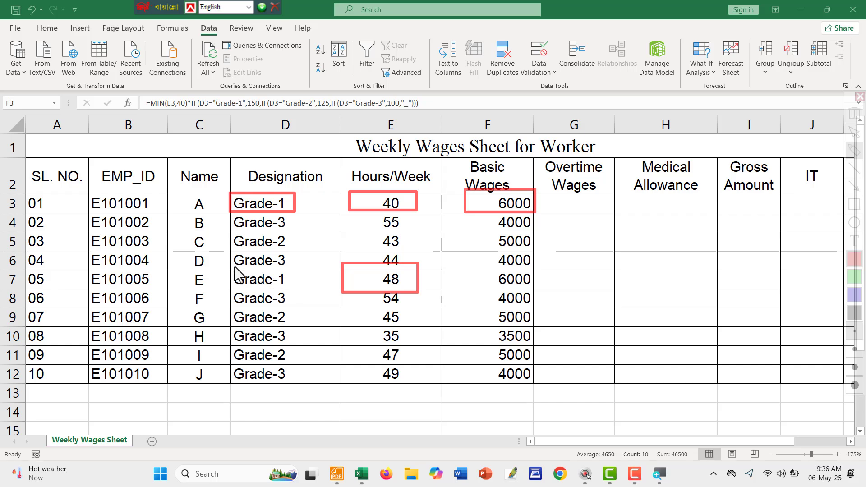
left_click_drag(232, 266, 302, 290)
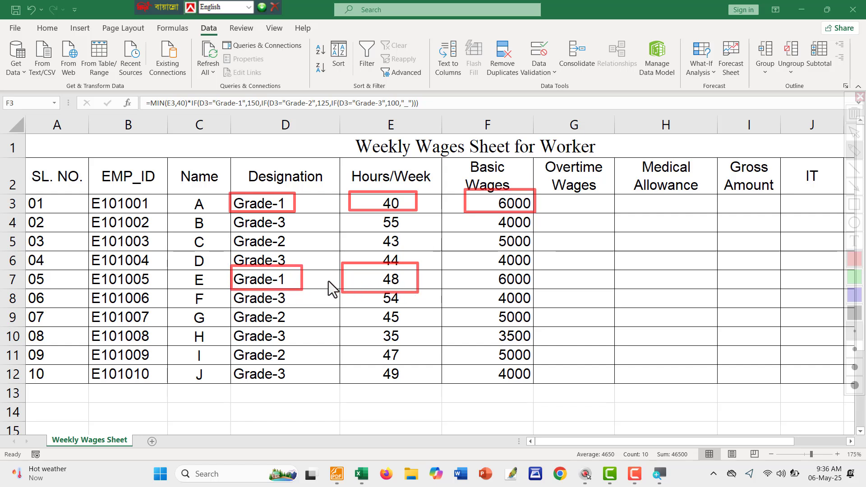
left_click_drag(338, 281, 343, 280)
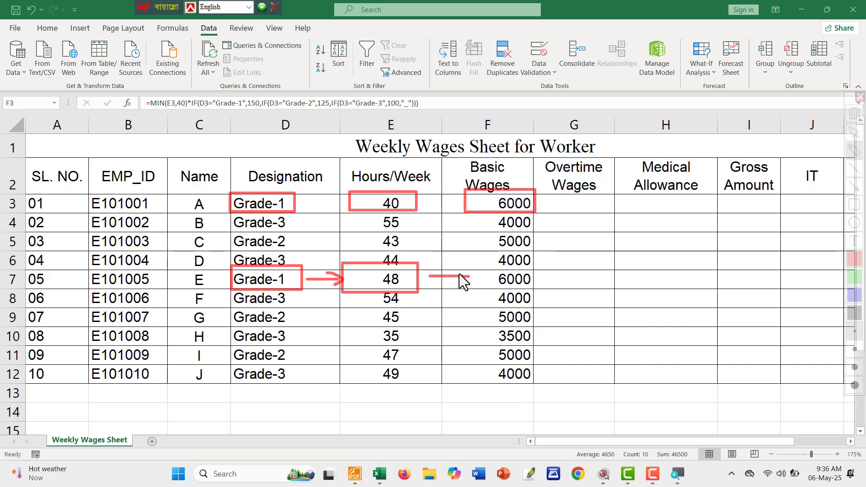
left_click_drag(483, 277, 491, 277)
mouse_move(428, 290)
left_mouse_down()
mouse_move(579, 280)
mouse_move(586, 289)
left_mouse_up()
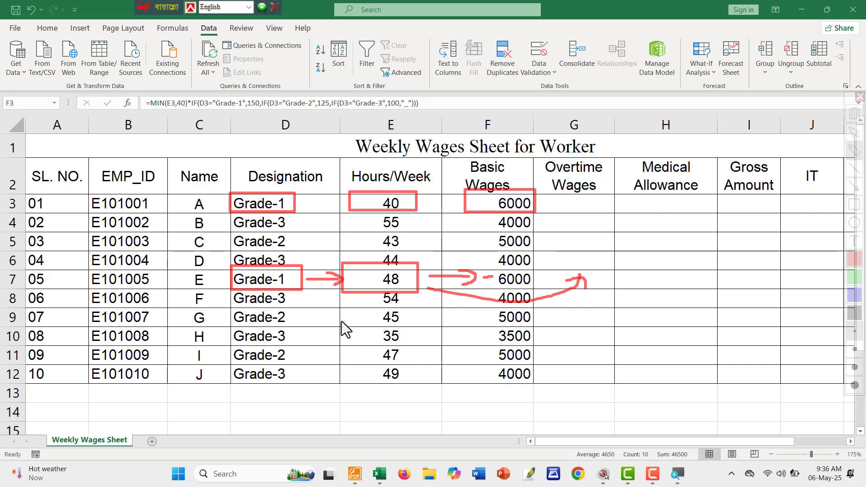
Step: Box D10, E10 and F10 in the row of employee E101008, and clear all annotations from the sheet
mouse_move(226, 326)
left_mouse_down()
mouse_move(307, 343)
mouse_move(409, 346)
left_mouse_up()
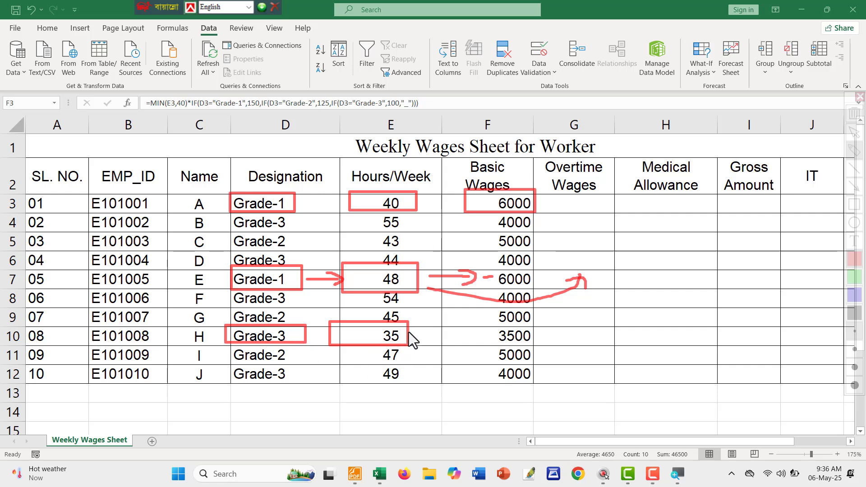
mouse_move(443, 326)
left_mouse_down()
mouse_move(506, 348)
mouse_move(540, 346)
left_mouse_up()
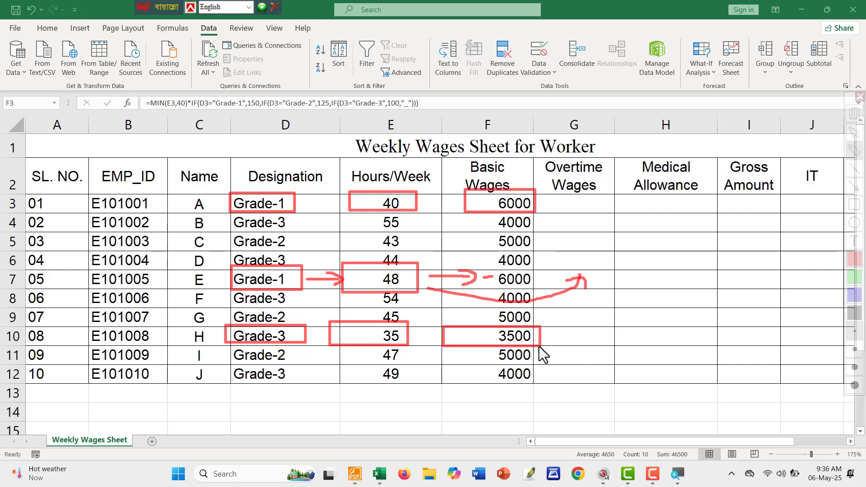
key("Escape")
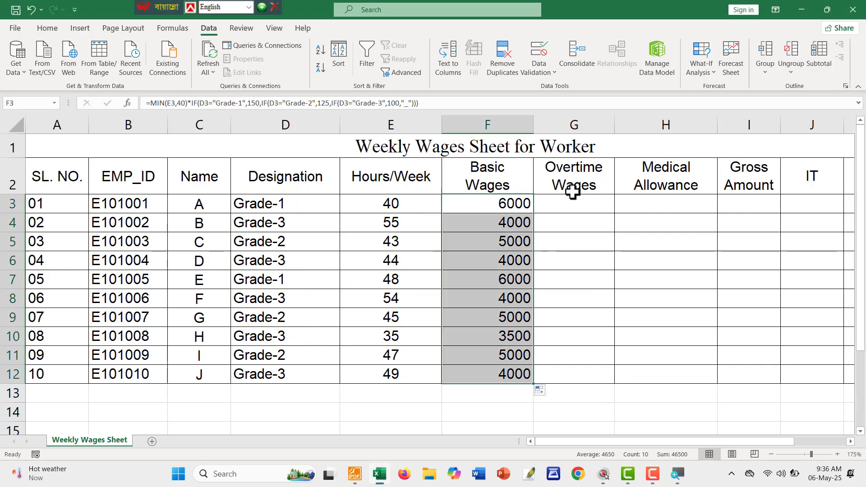
Step: Select G3, briefly box the hours in E3, clear the box, and start the Overtime Wages formula with =IF(E3>40,
left_click(567, 206)
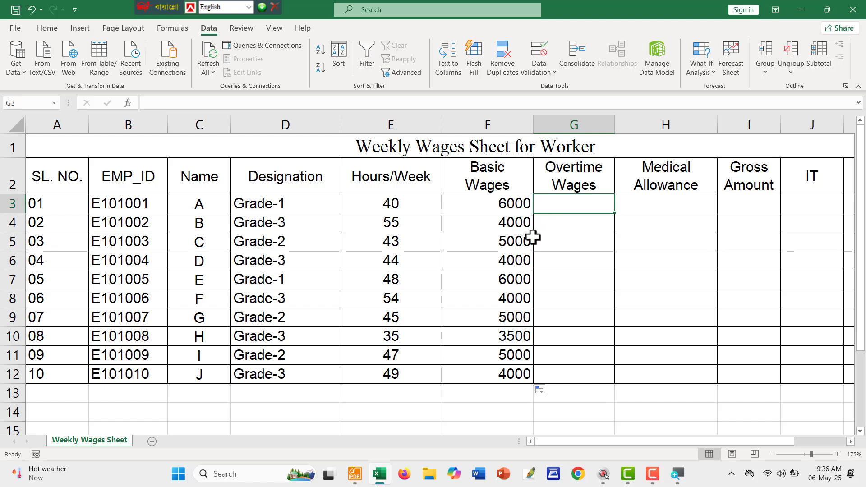
key("ctrl+2")
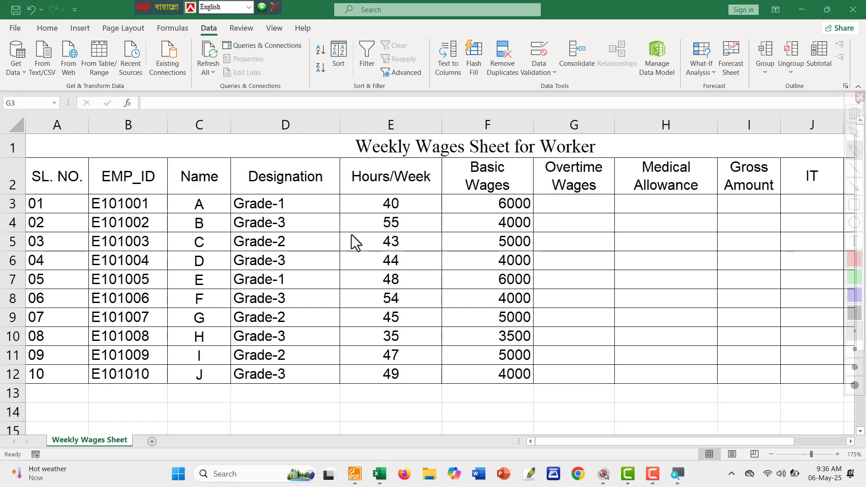
left_click_drag(344, 191, 427, 212)
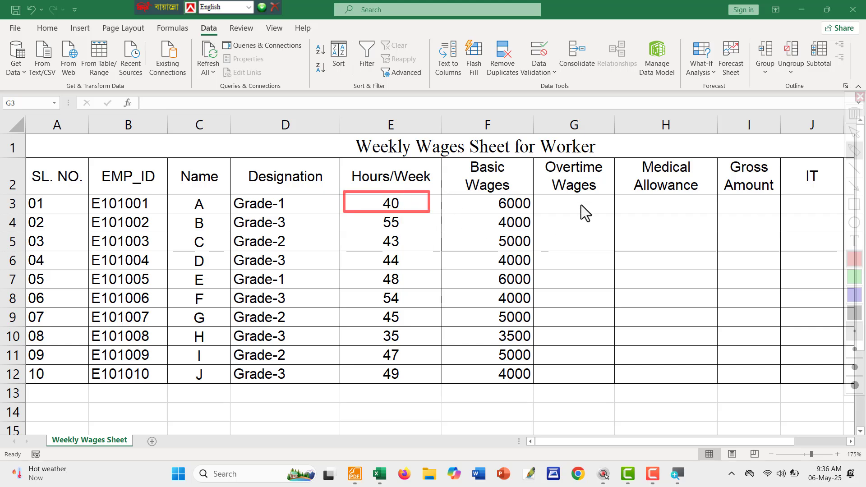
key("Escape")
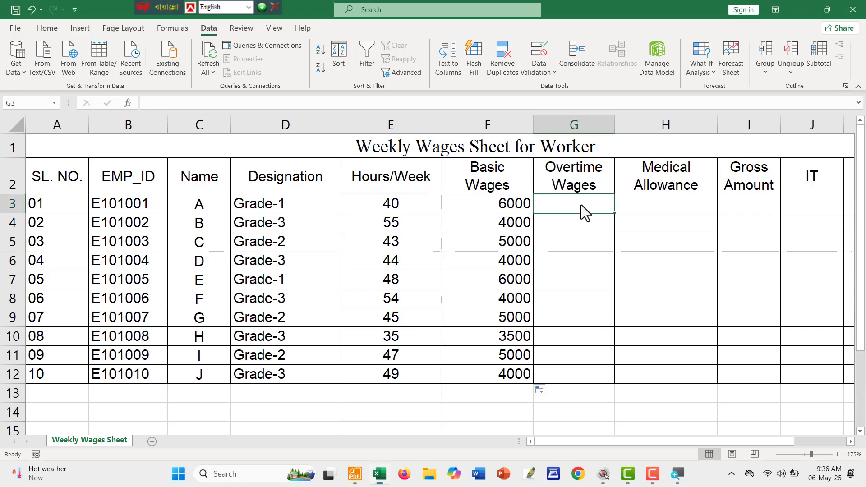
type("=")
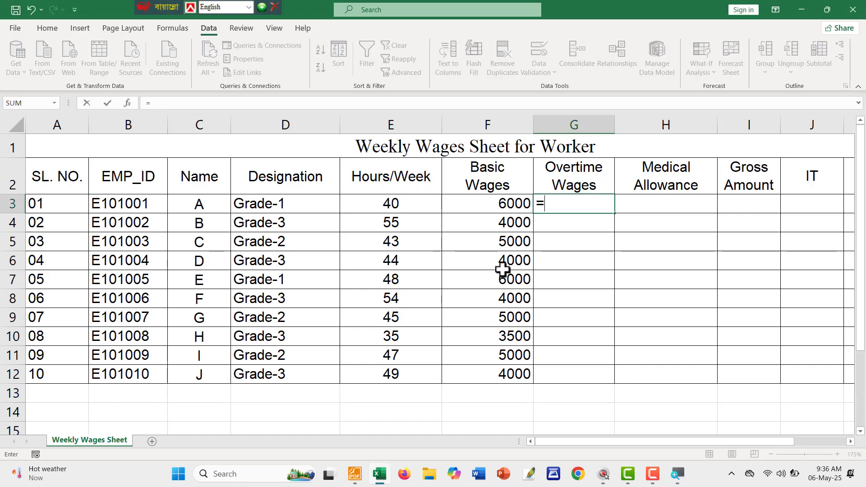
type("if")
key("Tab")
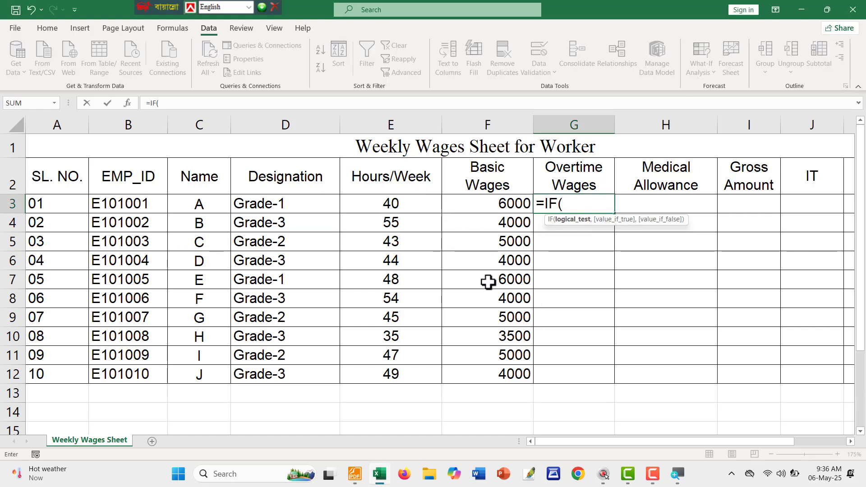
left_click(423, 207)
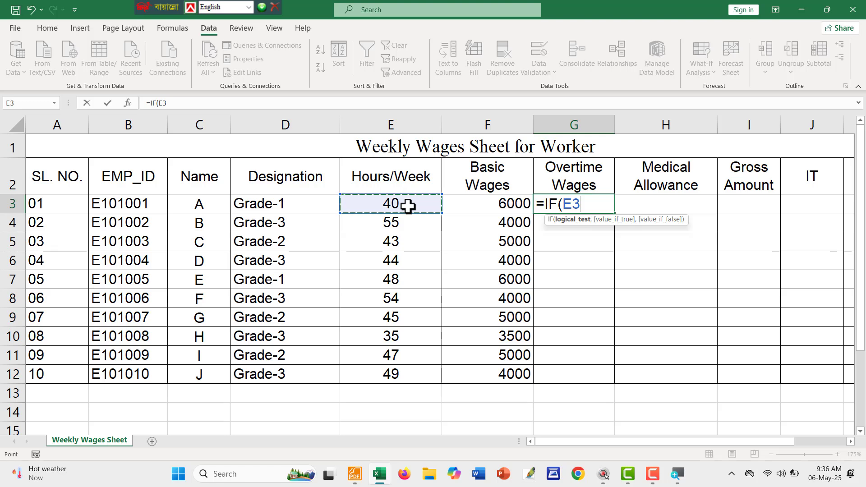
type(">4")
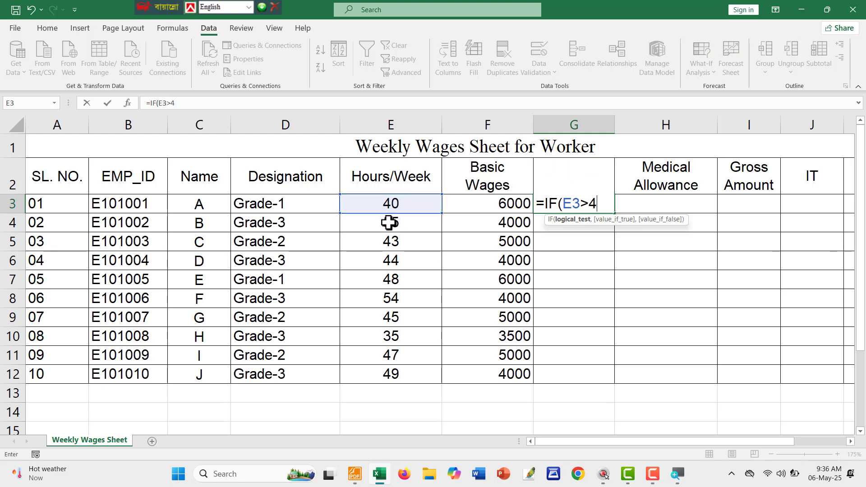
type("0,")
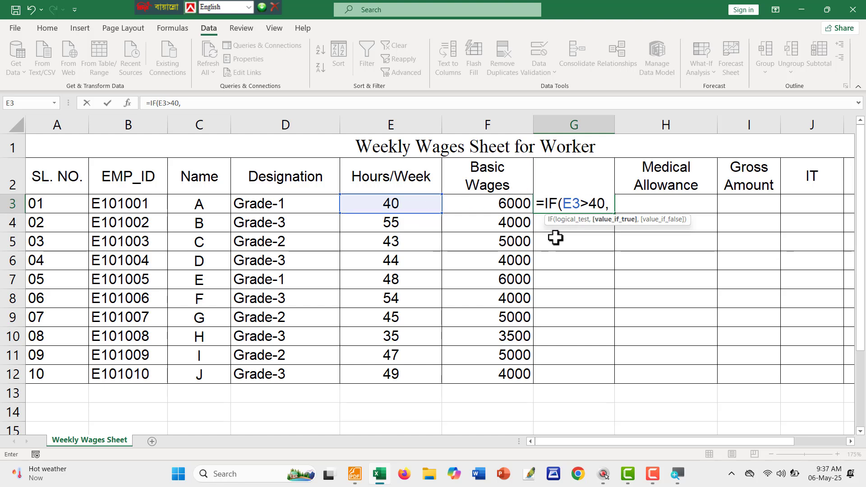
Step: Add (E3-40)*200 as the value-if-true of the Overtime Wages formula in G3
type("(")
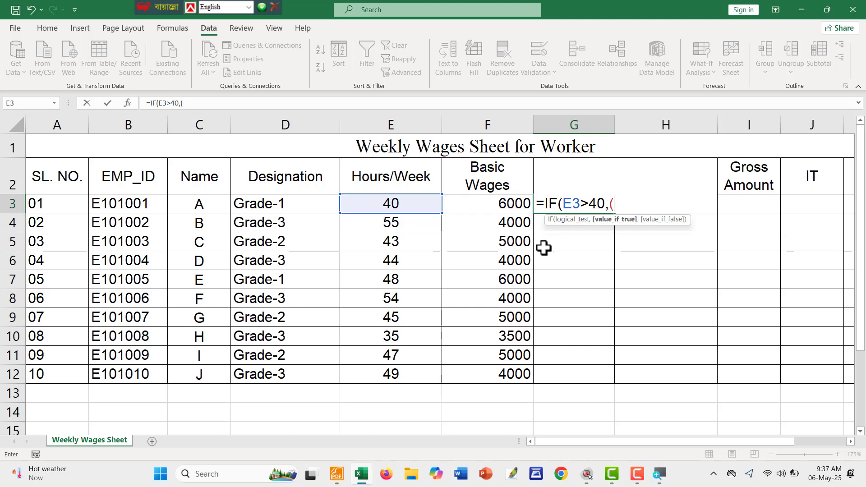
left_click(390, 204)
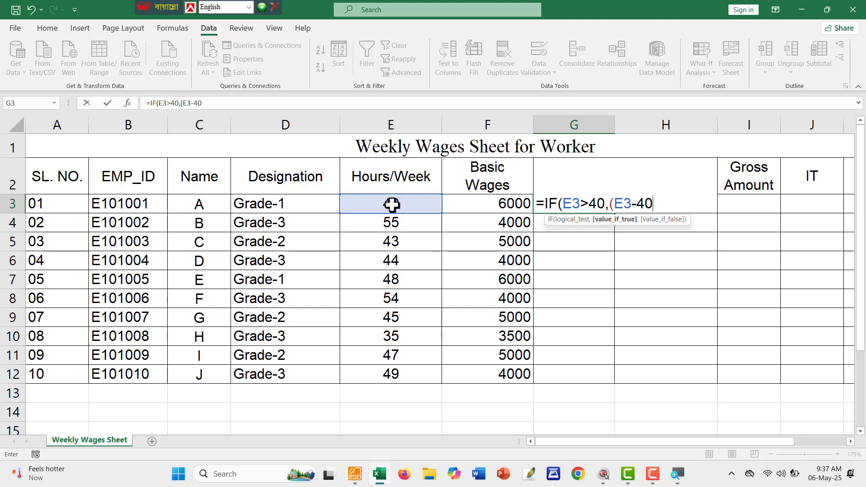
type("40)*20")
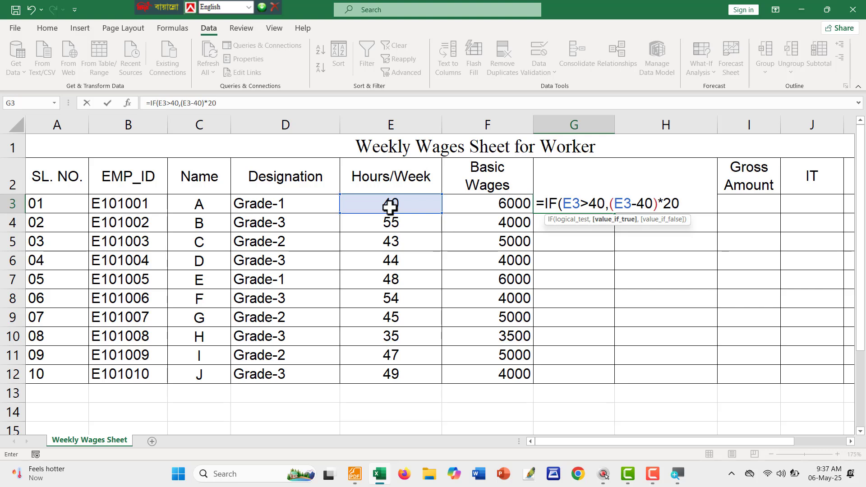
type("0")
Step: Switch to the job PDF in Foxit Reader and bring up the Overtime Wages rule
key("alt+Tab")
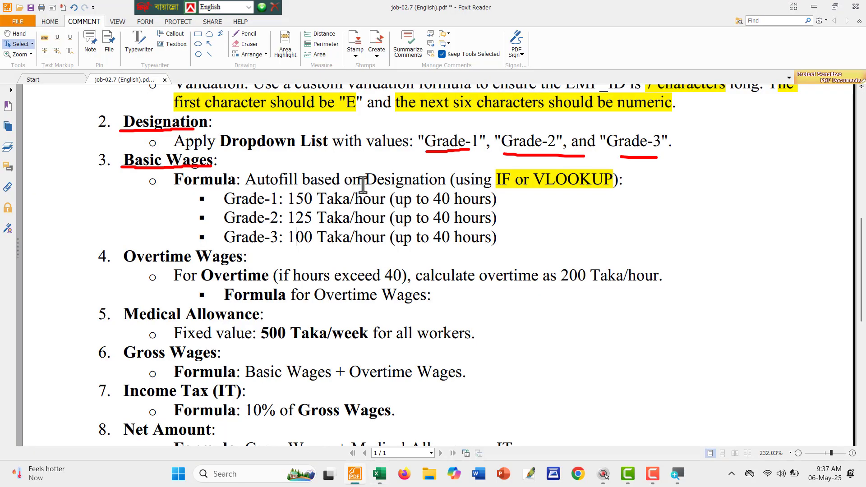
scroll(331, 245, "down", 2)
scroll(353, 241, "up", 1)
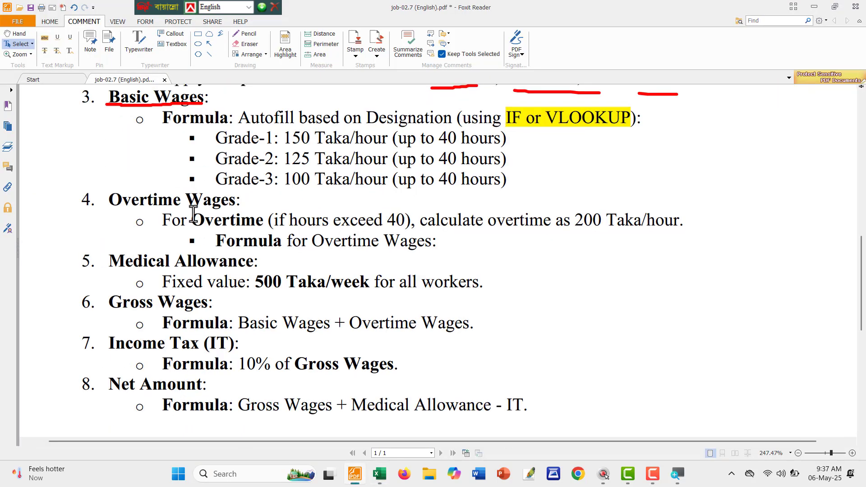
Step: Highlight the 40-hour condition and the 200 Taka rate in the Overtime Wages rule, and switch back to Excel
left_click_drag(194, 214, 397, 221)
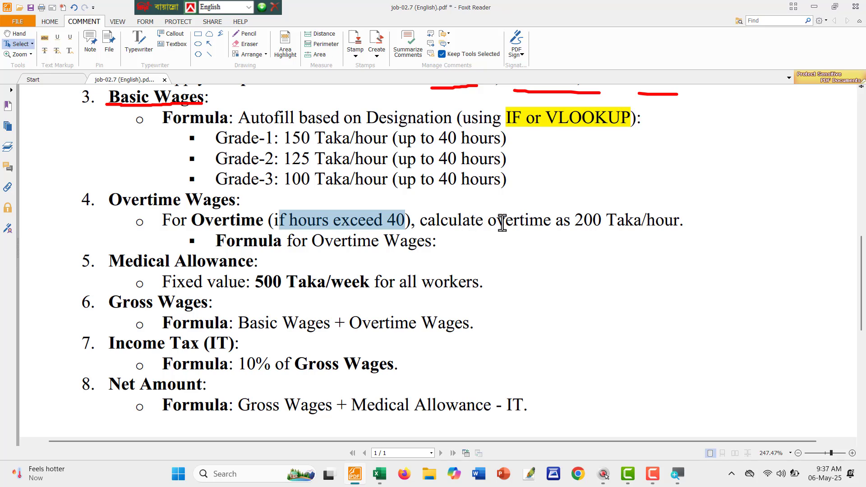
left_click_drag(505, 222, 596, 219)
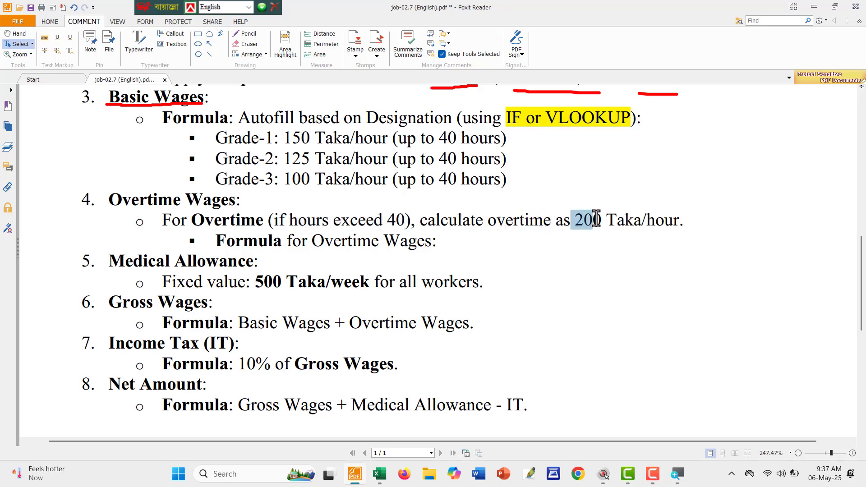
key("alt+Tab")
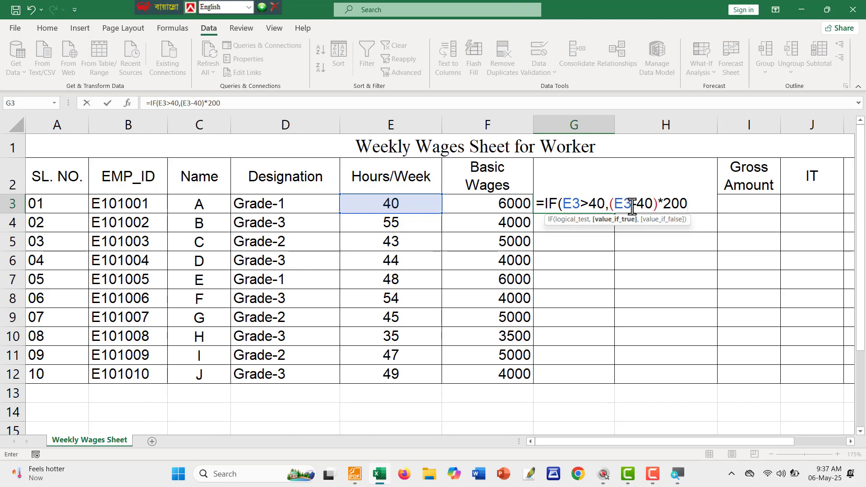
Step: Complete the Overtime Wages formula in G3 with 0 as the value-if-false, giving =IF(E3>40,(E3-40)*200,0)
left_click_drag(633, 206, 617, 206)
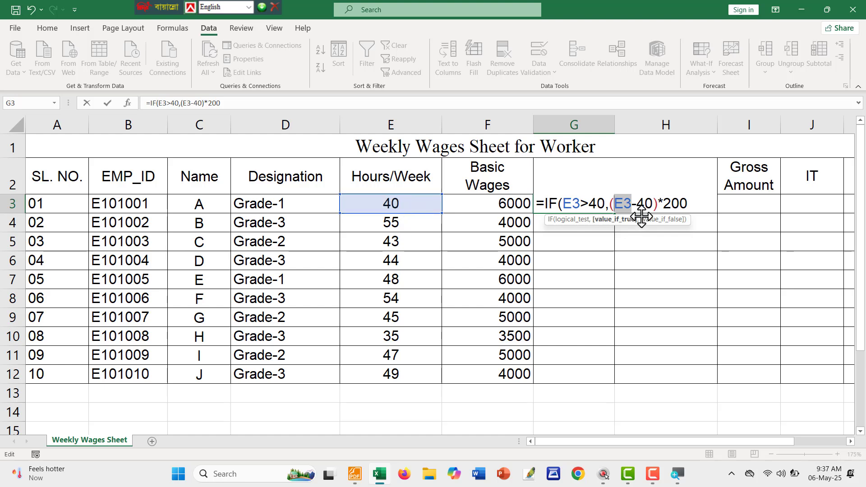
left_click_drag(655, 207, 692, 206)
left_click(693, 206)
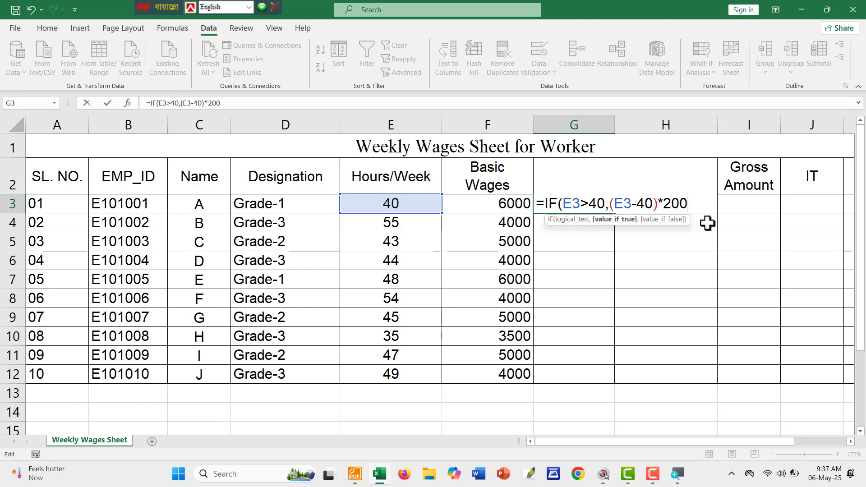
type(",")
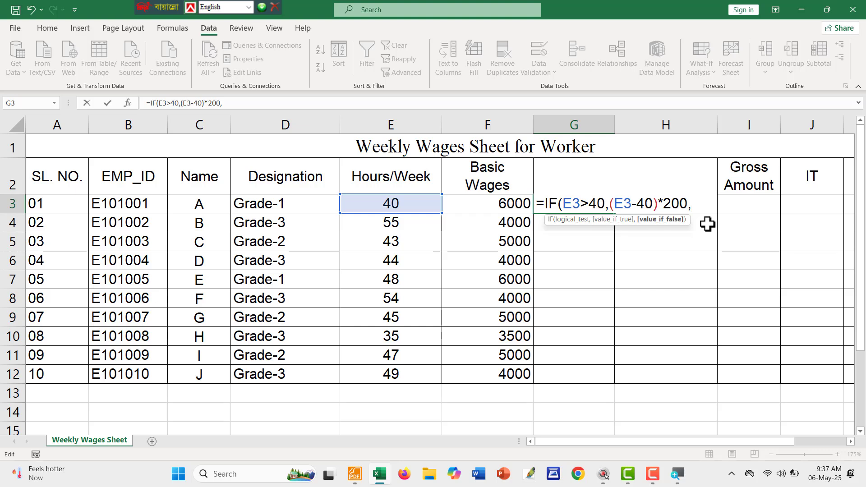
type("0")
key("Return")
key("Return")
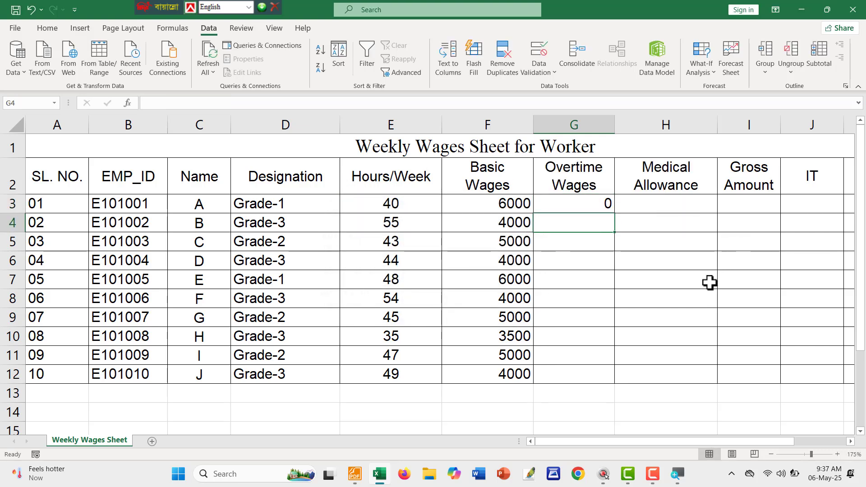
Step: Select G3, box the hours in E3 and the wages in F3, draw an arrow from E3 to G3, and clear the annotations
left_click(565, 194)
left_click(572, 206)
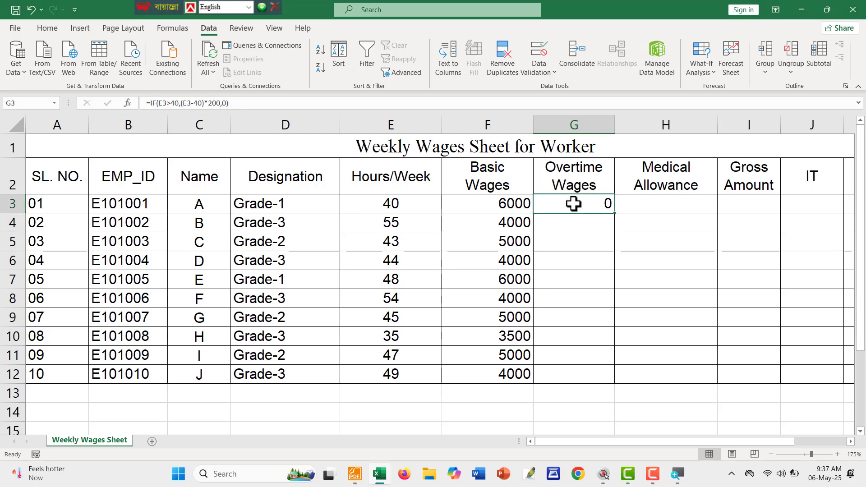
left_click_drag(357, 192, 413, 213)
left_click_drag(457, 188, 535, 212)
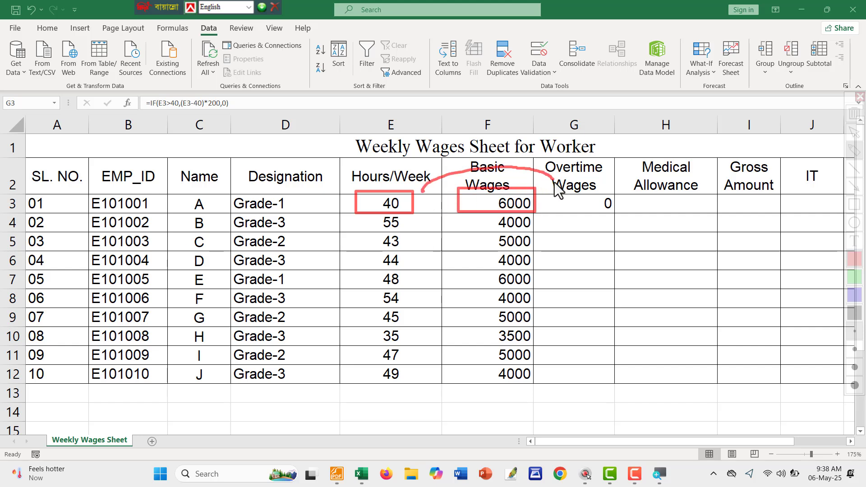
left_click_drag(555, 182, 555, 198)
key("Escape")
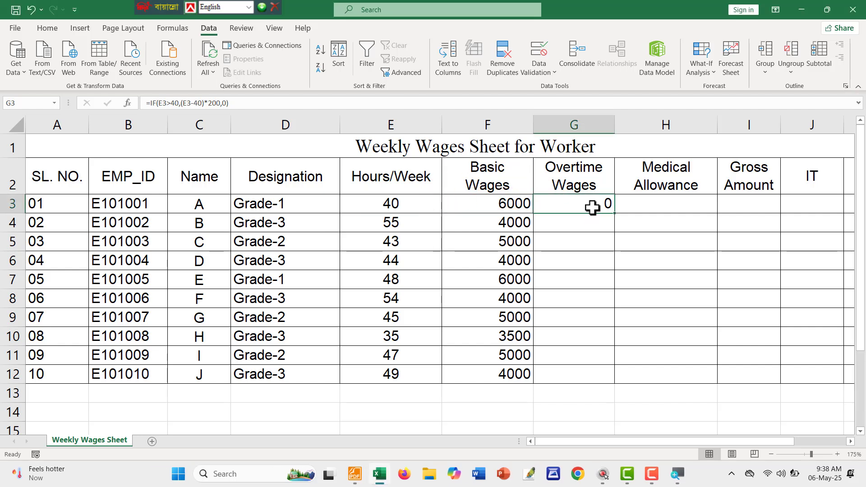
Step: Fill the Overtime Wages formula from G3 down to G12 and select G4
left_click_drag(615, 214, 613, 387)
left_click(582, 215)
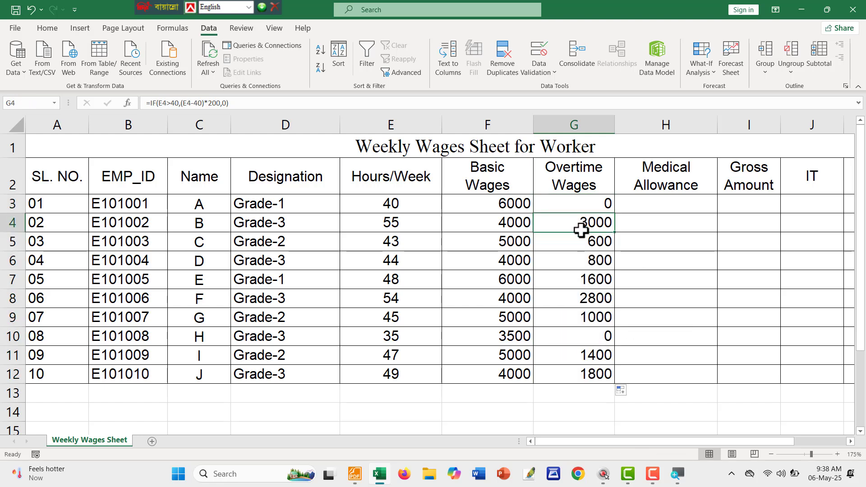
Step: Mark hours, basic wages and overtime in rows 4 and 10 with boxes, an arrow and a cross, clear the marks, and select G3
key("ctrl+F12")
left_click_drag(344, 209, 413, 232)
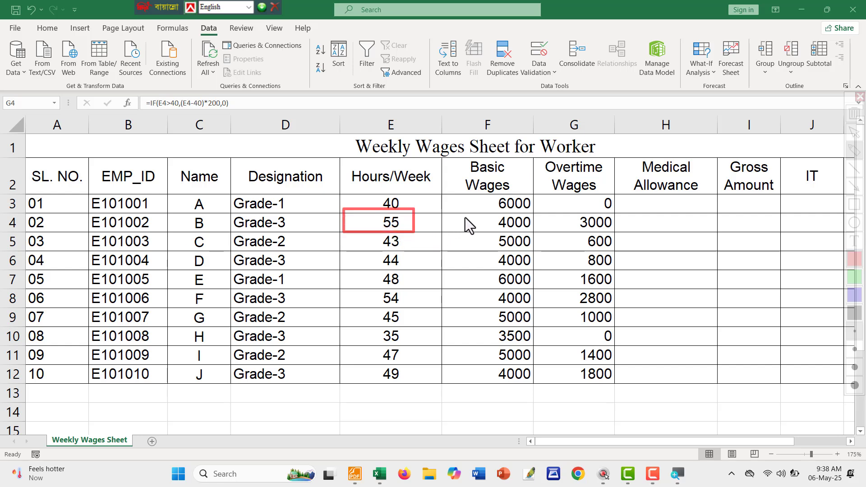
mouse_move(457, 206)
left_mouse_down()
mouse_move(536, 237)
mouse_move(533, 230)
left_mouse_up()
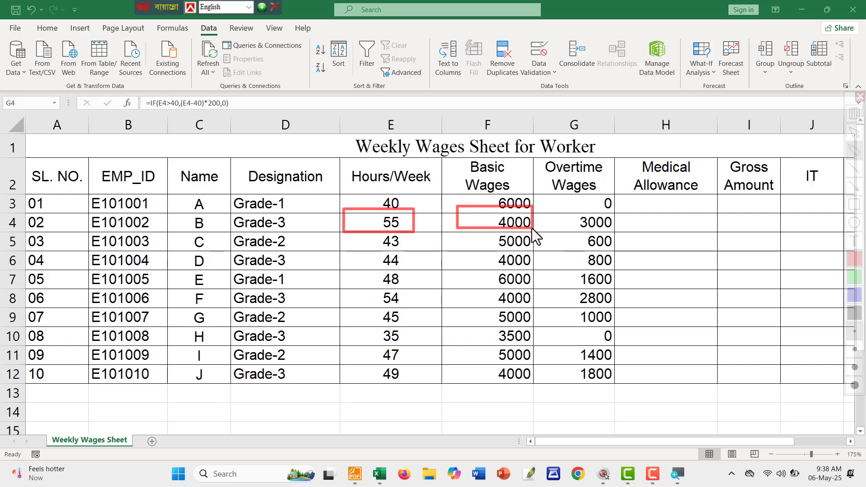
mouse_move(412, 215)
left_mouse_down()
mouse_move(436, 185)
mouse_move(549, 194)
mouse_move(566, 214)
mouse_move(578, 207)
mouse_move(573, 214)
mouse_move(595, 230)
mouse_move(611, 231)
left_mouse_up()
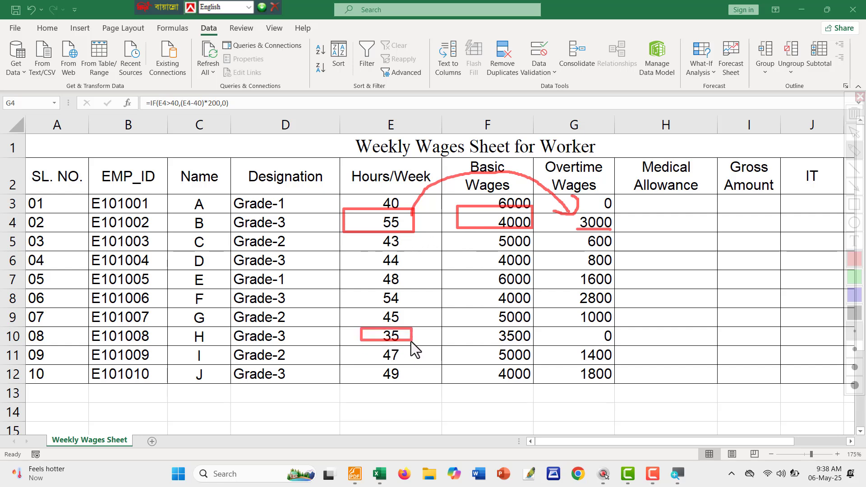
left_click_drag(411, 342, 413, 343)
left_click_drag(454, 322, 533, 349)
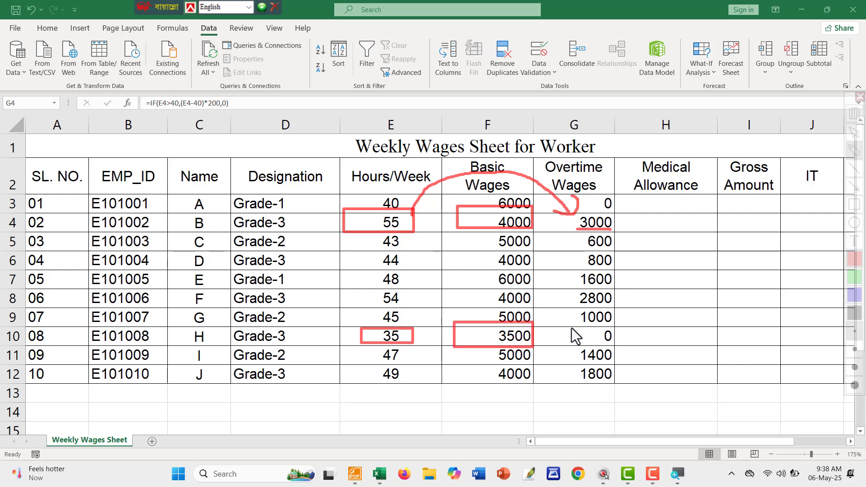
mouse_move(573, 328)
left_mouse_down()
mouse_move(590, 342)
mouse_move(571, 342)
left_mouse_up()
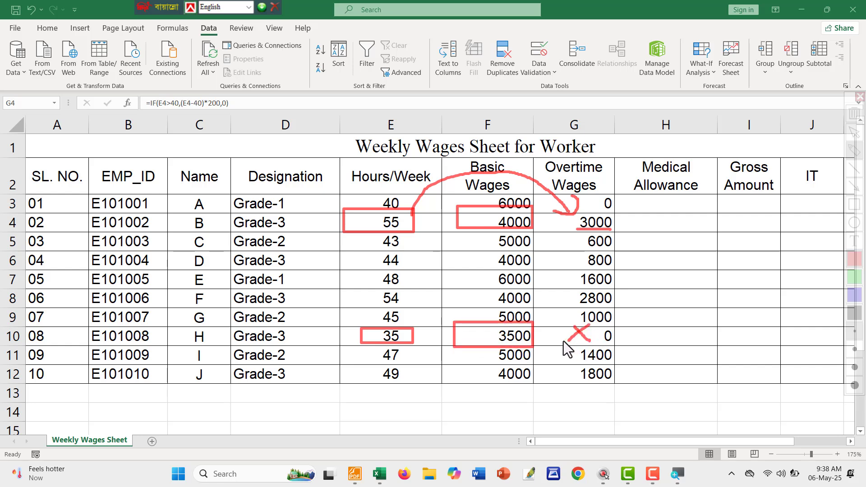
key("Escape")
left_click(603, 223)
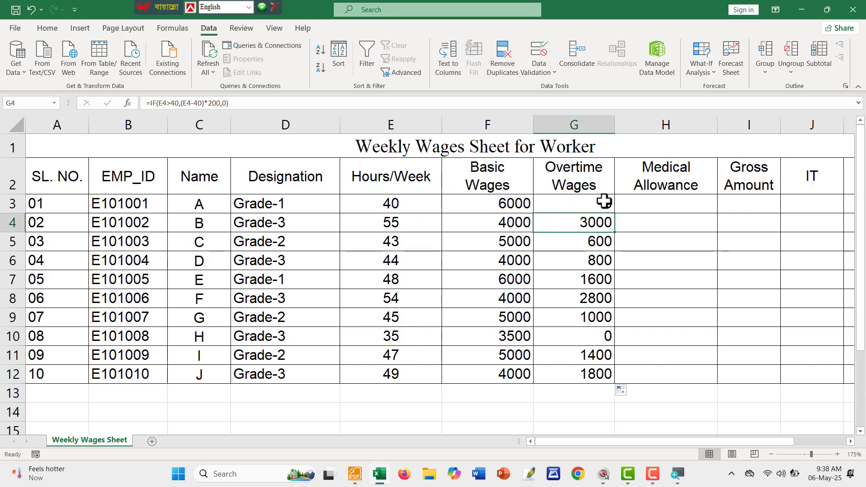
left_click(604, 203)
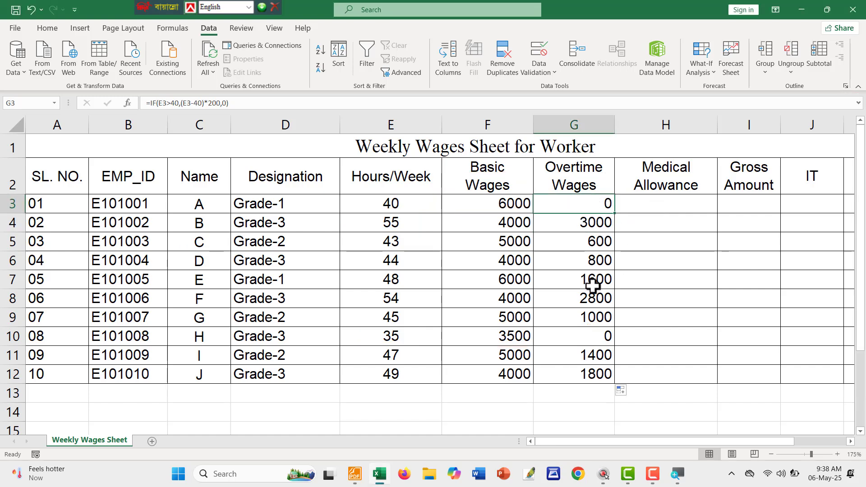
scroll(593, 285, "down", 2)
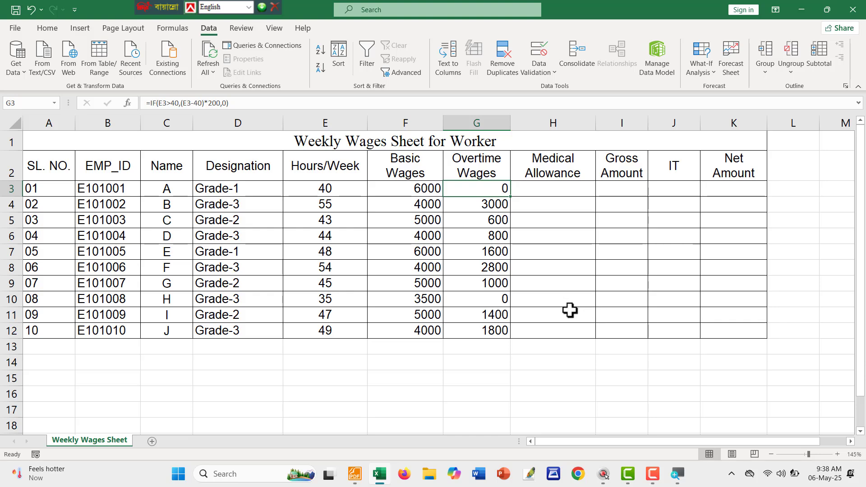
Step: Switch to the job PDF in Foxit Reader and highlight the Medical Allowance heading and its fixed-value rule
key("alt+Tab")
scroll(167, 255, "down", 1)
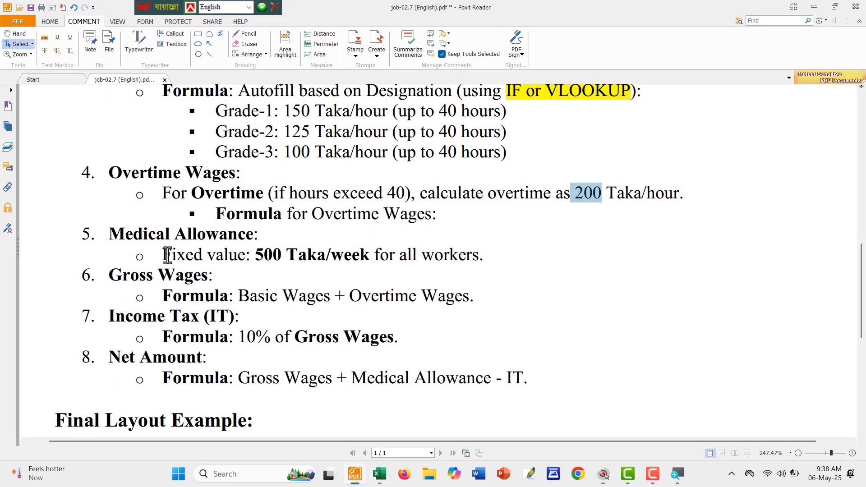
scroll(167, 255, "down", 2)
left_click_drag(110, 181, 249, 186)
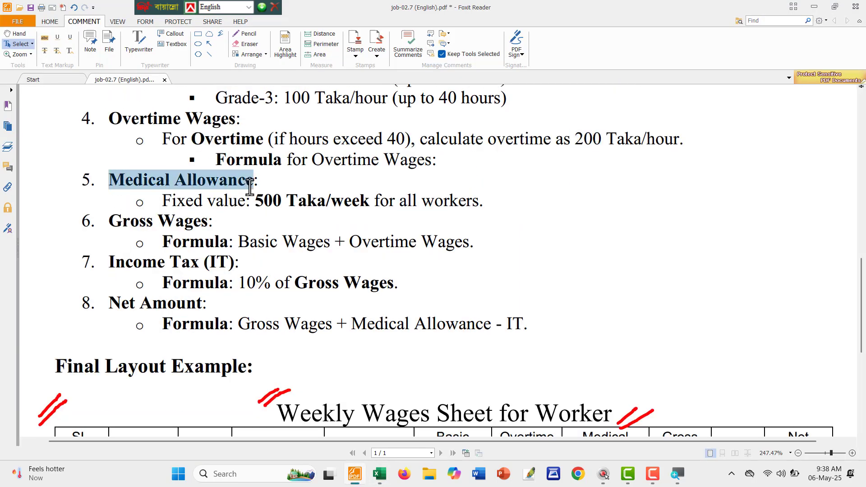
scroll(221, 195, "down", 2)
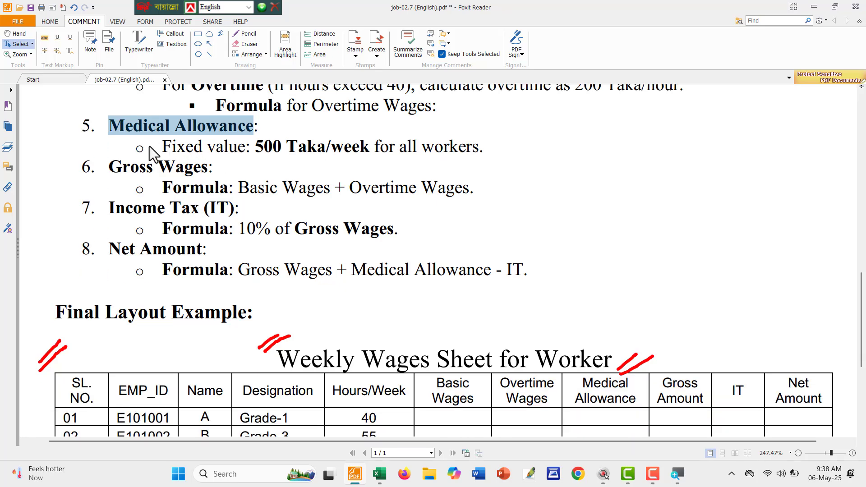
left_click_drag(161, 147, 481, 157)
Step: Switch back to Excel, enter 500 as the Medical Allowance in H3, and fill it down to H12
key("alt+Tab")
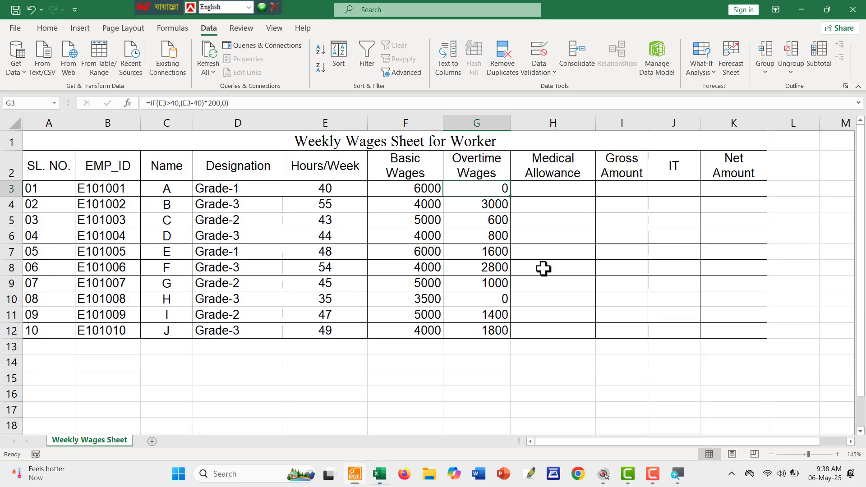
left_click(569, 193)
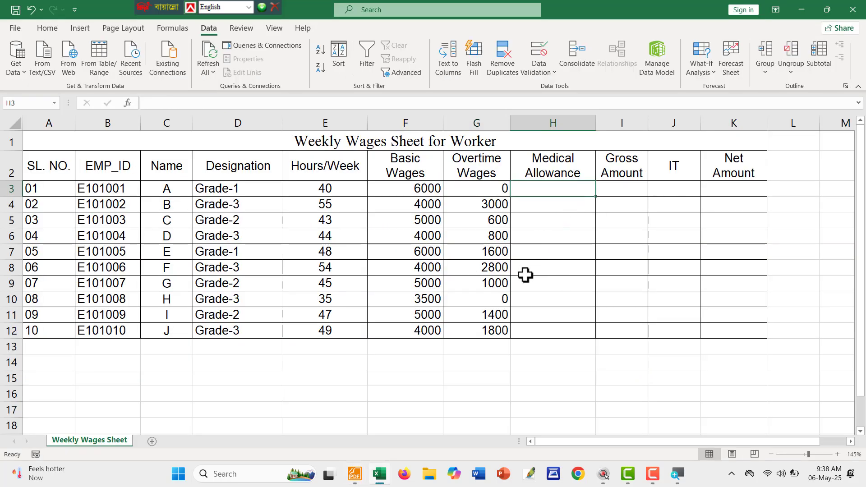
type("500")
key("Return")
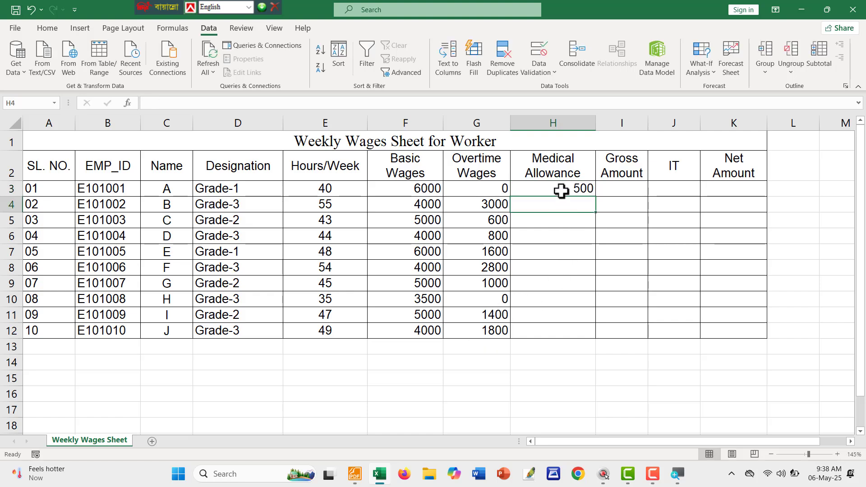
left_click_drag(562, 190, 578, 334)
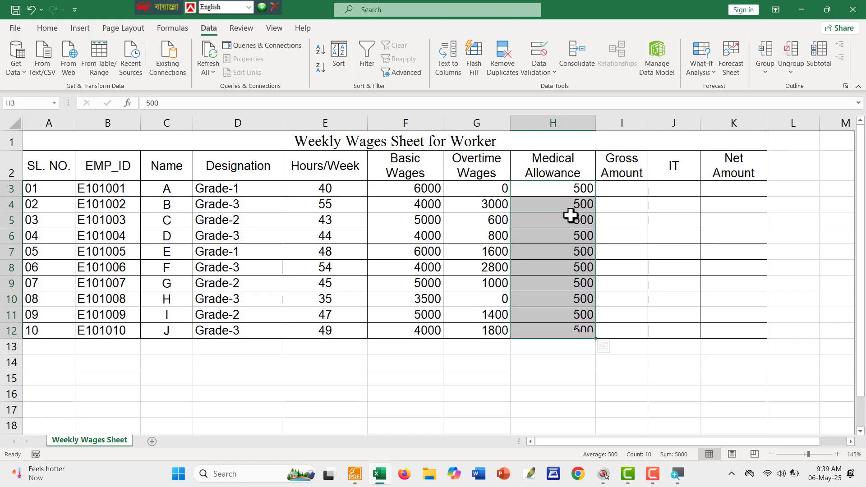
left_click(607, 377)
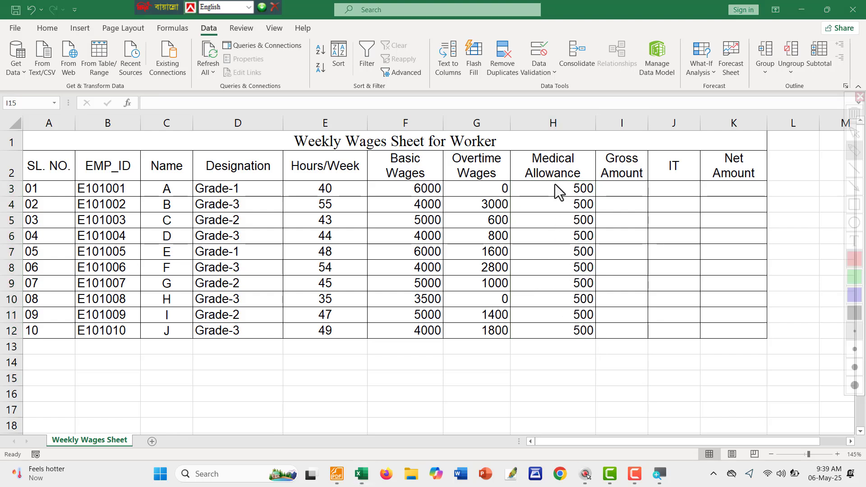
Step: Handwrite TK before the Medical Allowance value in H3 and clear the annotation
mouse_move(551, 183)
left_mouse_down()
mouse_move(550, 195)
mouse_move(561, 184)
mouse_move(560, 195)
left_mouse_up()
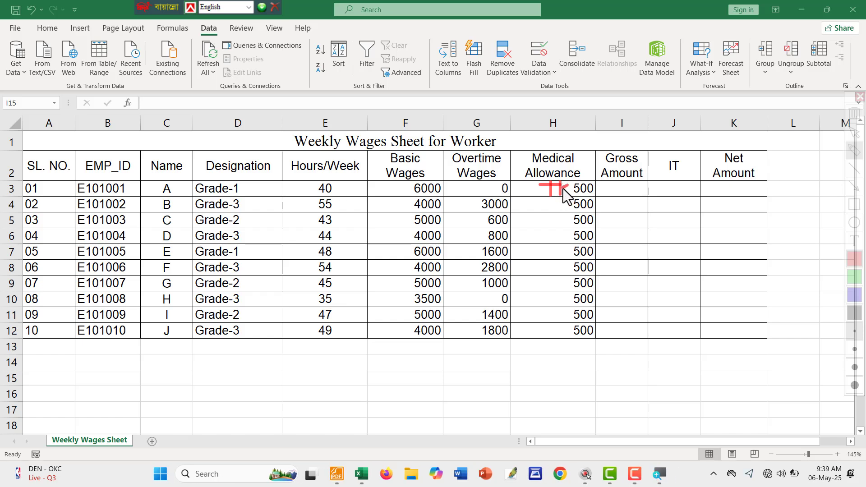
key("Escape")
left_click(592, 358)
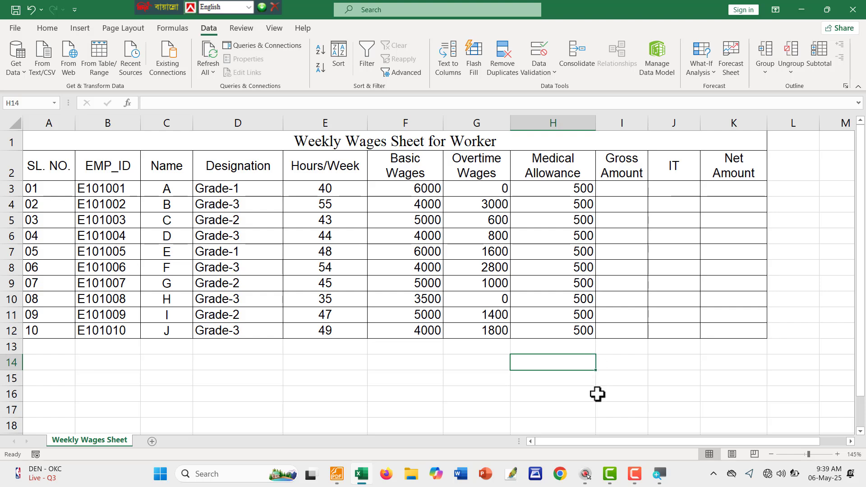
Step: Apply a custom number format to H3:H12 that puts the prefix TK before the General value
left_click(561, 189)
left_click_drag(562, 190, 561, 333)
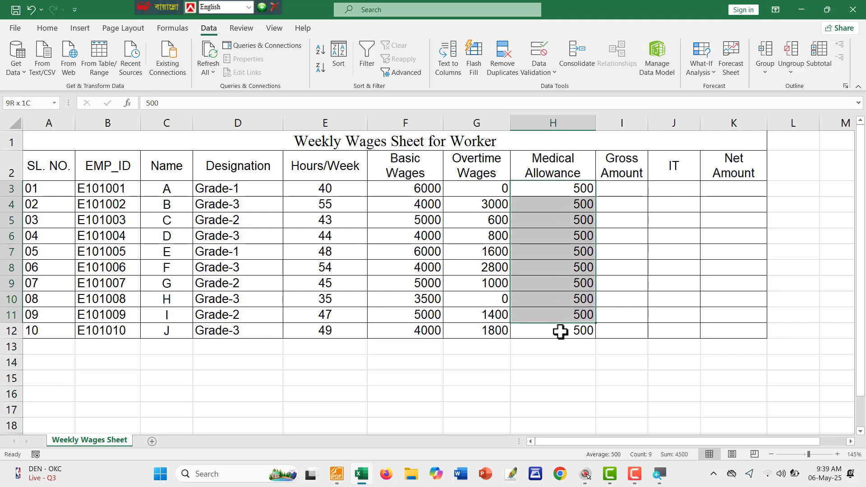
left_click(47, 30)
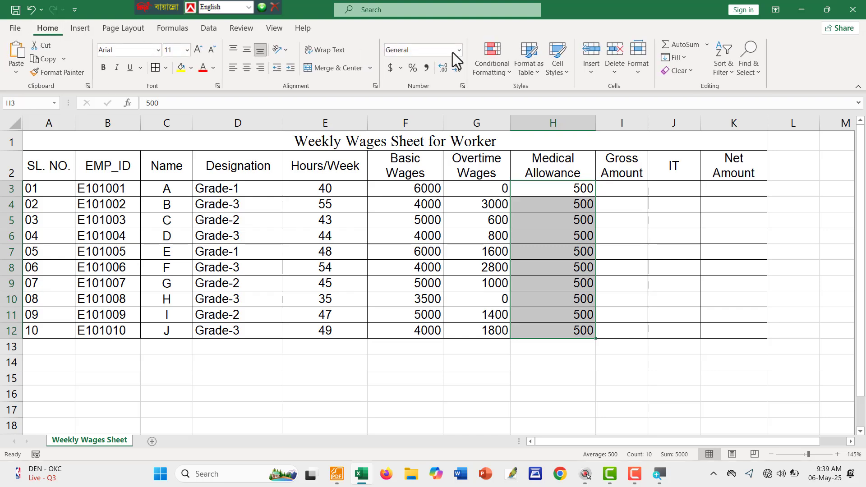
left_click(462, 86)
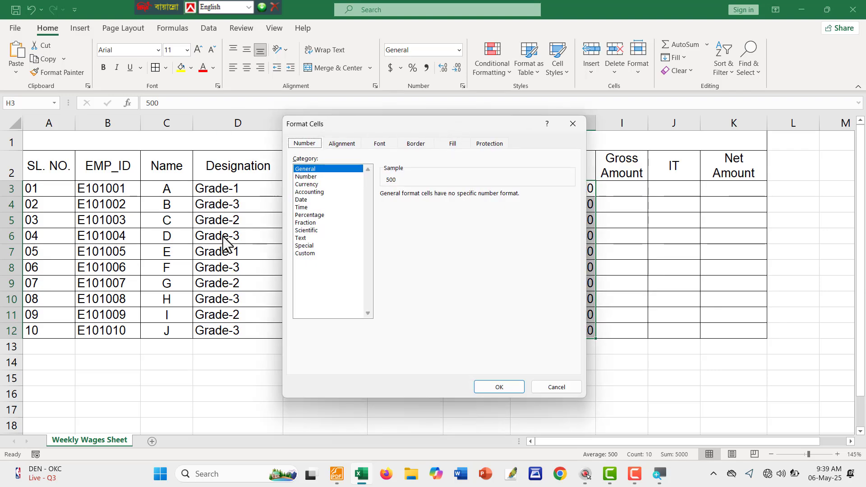
left_click(320, 255)
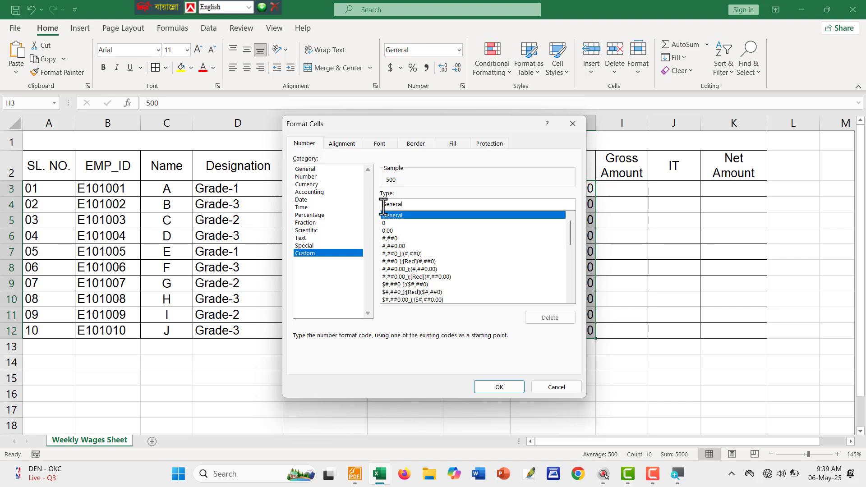
type("\"")
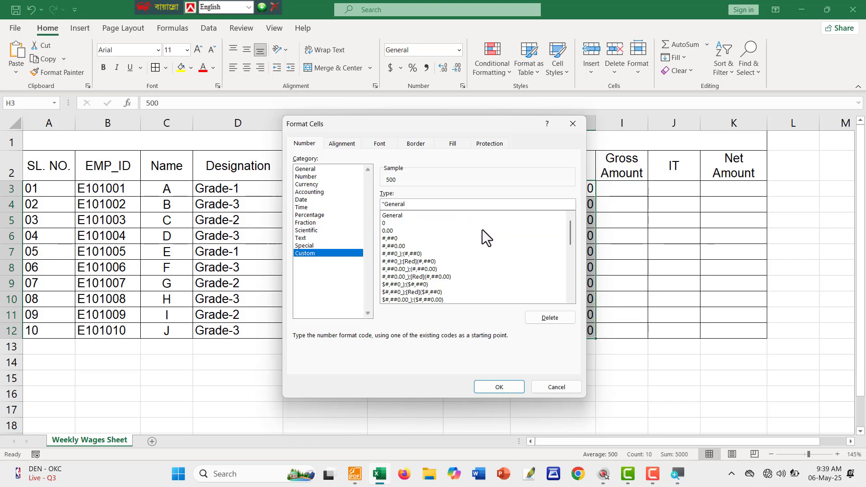
type("TK\"")
left_click(498, 386)
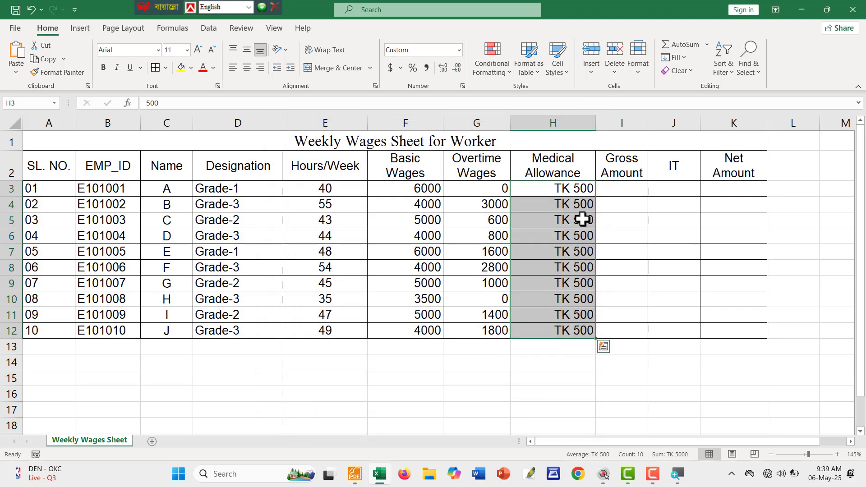
Step: Examine the stored value behind the TK number format in the Medical Allowance cell H3
left_click(654, 394)
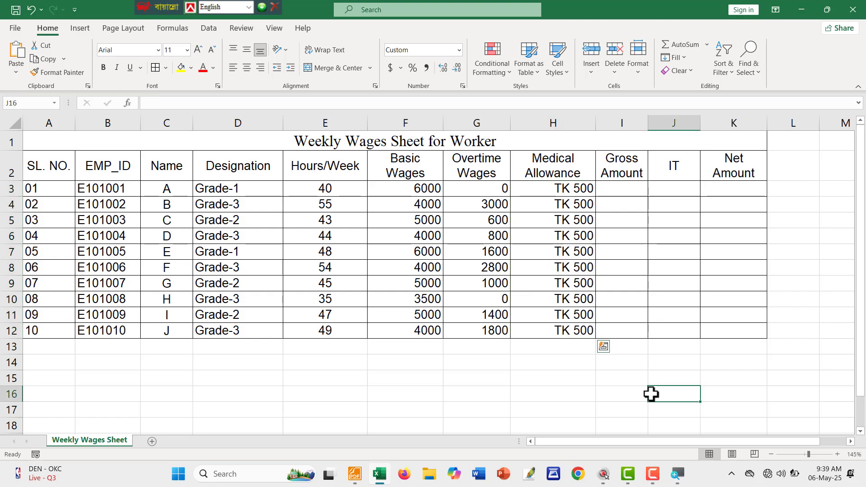
left_click(576, 188)
double_click(576, 189)
left_click_drag(569, 188, 591, 188)
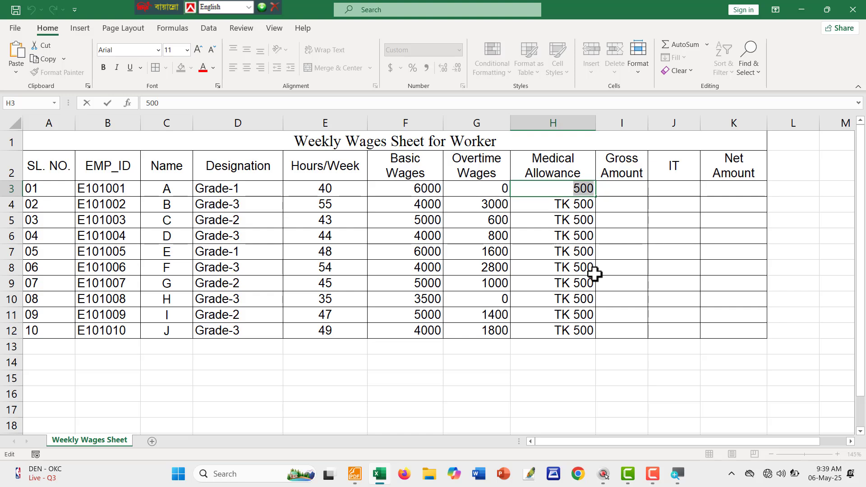
left_click(583, 333)
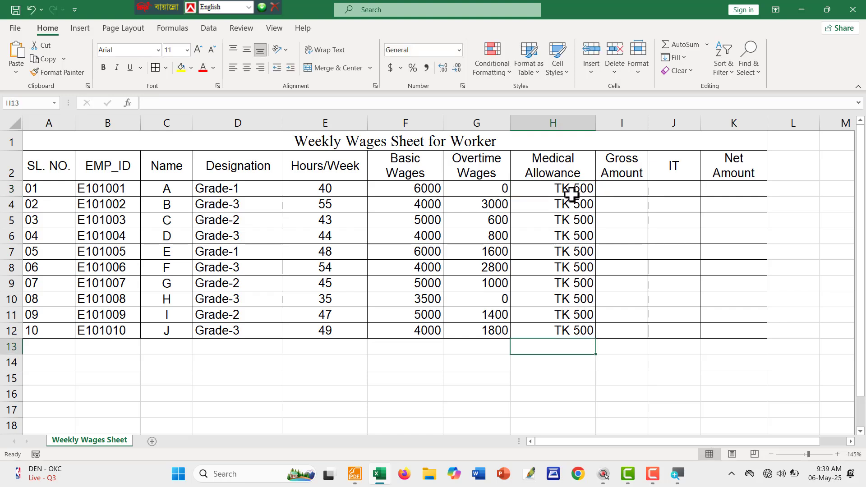
Step: Try entering TK as literal text before the 500 in H3, and remove it again
left_click(575, 190)
double_click(577, 190)
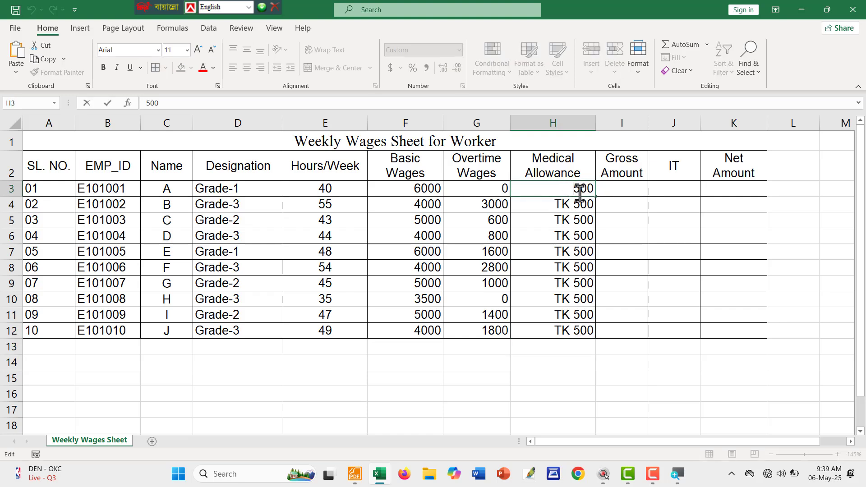
type("TK")
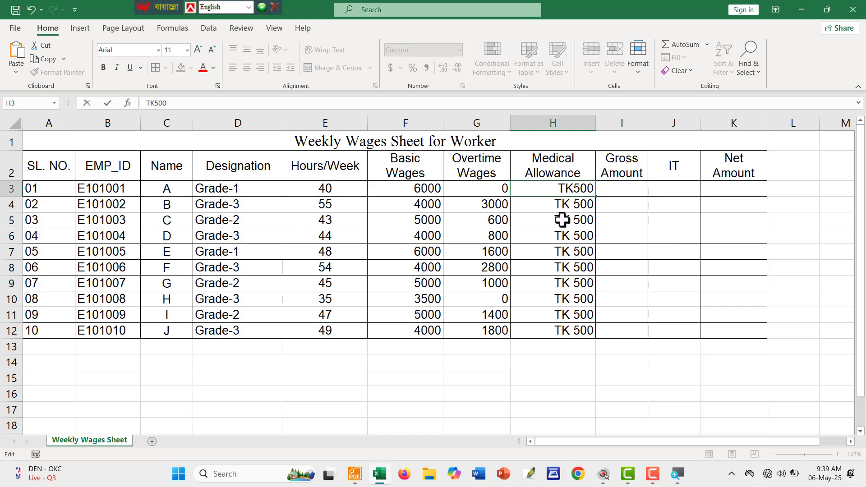
key("BackSpace")
key("BackSpace")
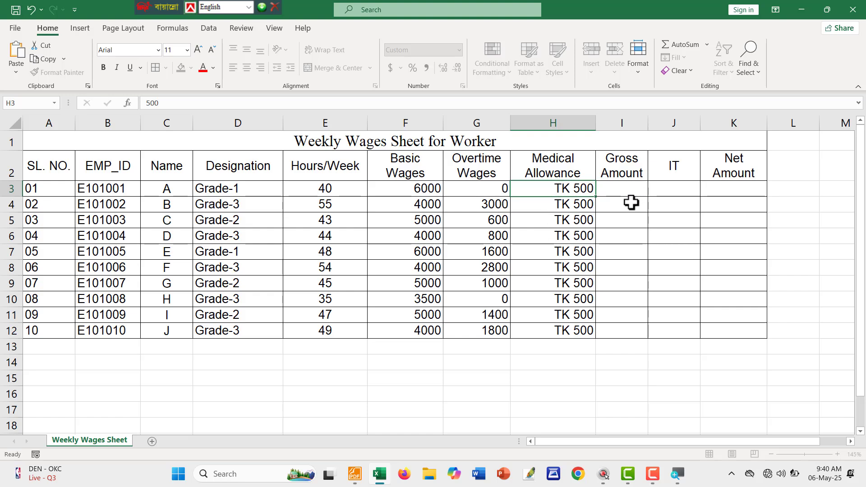
key("Return")
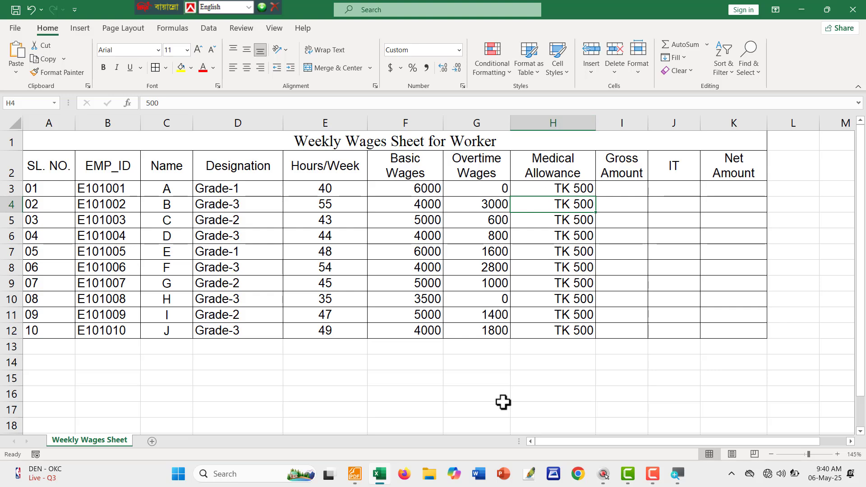
Step: Switch to the job PDF in Foxit Reader, highlight the Gross Wages heading, and select its formula text
key("alt+Tab")
left_click(111, 167)
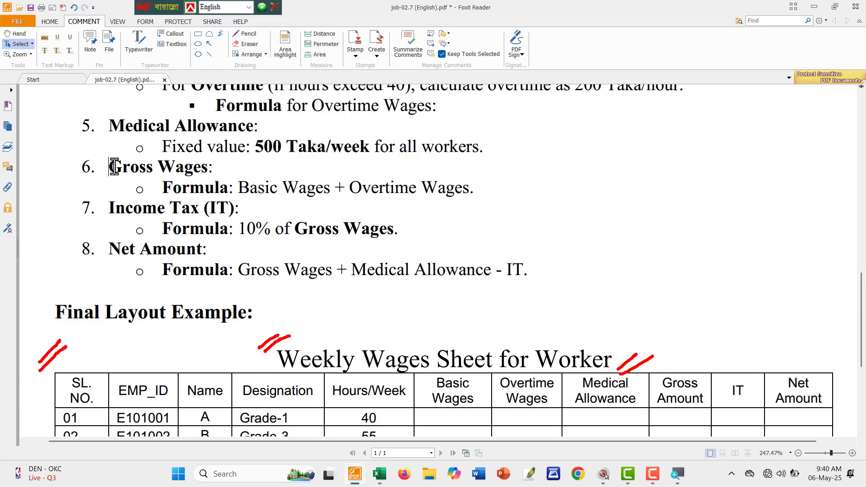
left_click_drag(114, 167, 208, 168)
right_click(200, 167)
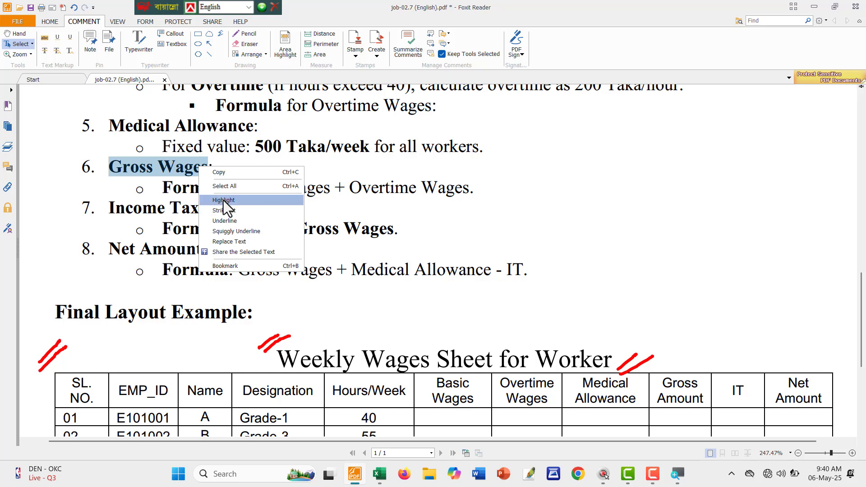
left_click(224, 200)
left_click_drag(239, 188, 469, 193)
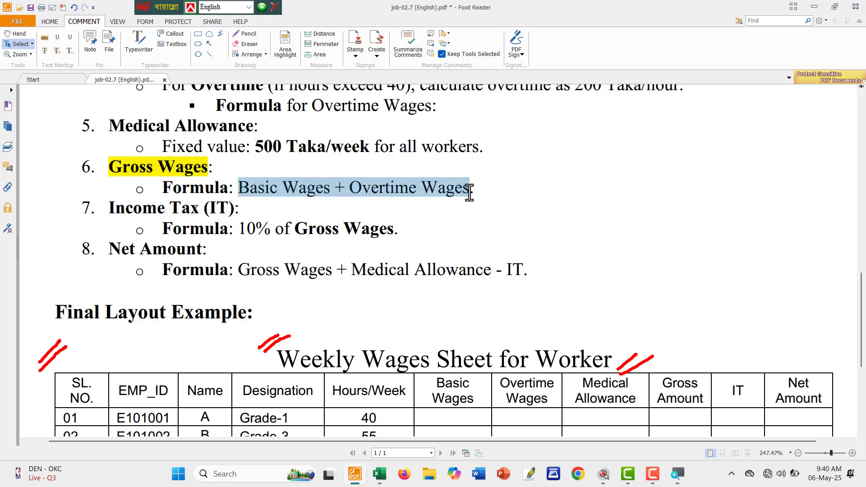
Step: Switch back to Excel, enter =SUM(F3:H3) as the Gross Amount in I3, and fill it down to I12
key("alt+Tab")
left_click(633, 190)
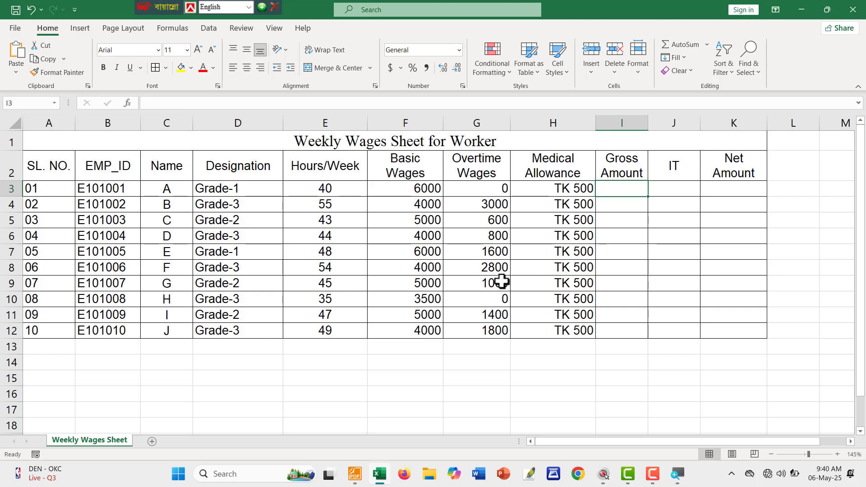
type("=sum(")
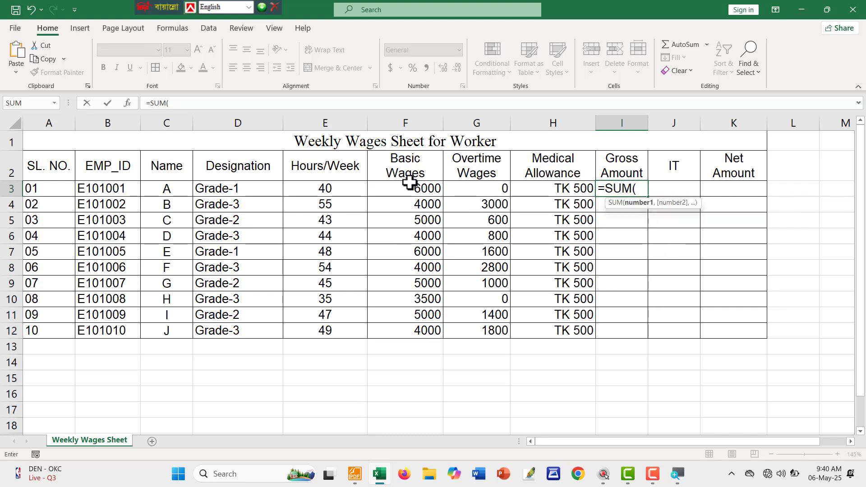
left_click_drag(396, 184, 551, 194)
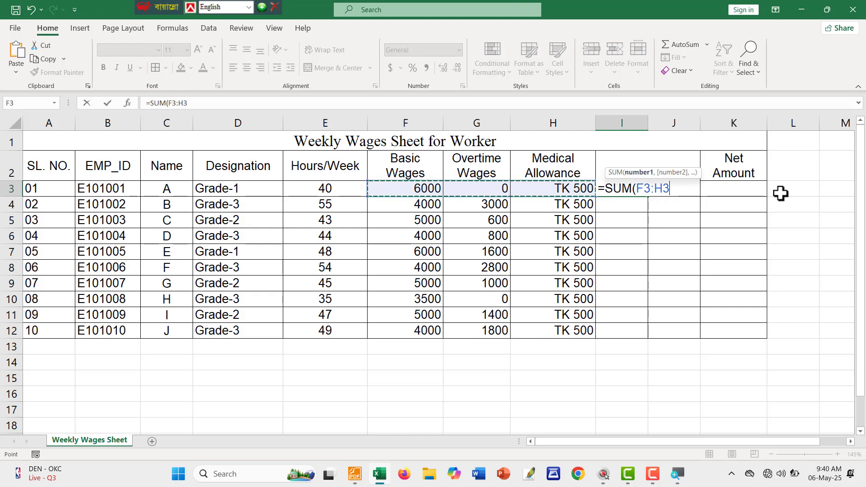
key("Return")
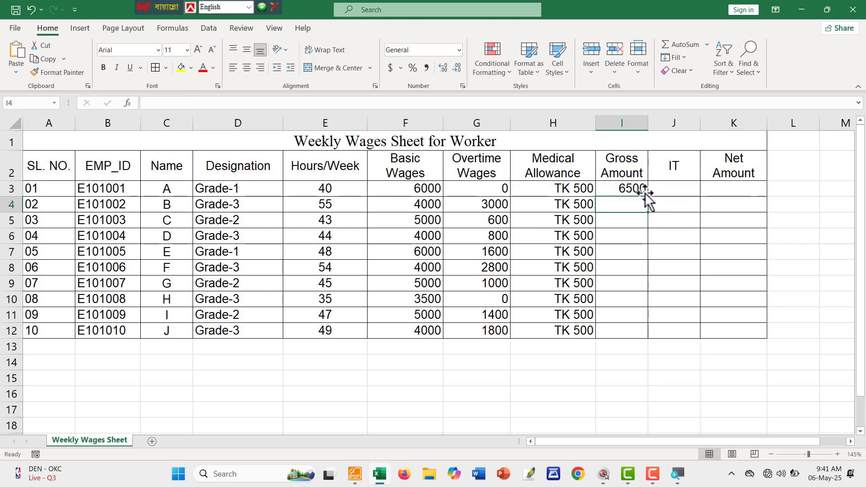
left_click(631, 189)
left_click_drag(649, 197, 648, 343)
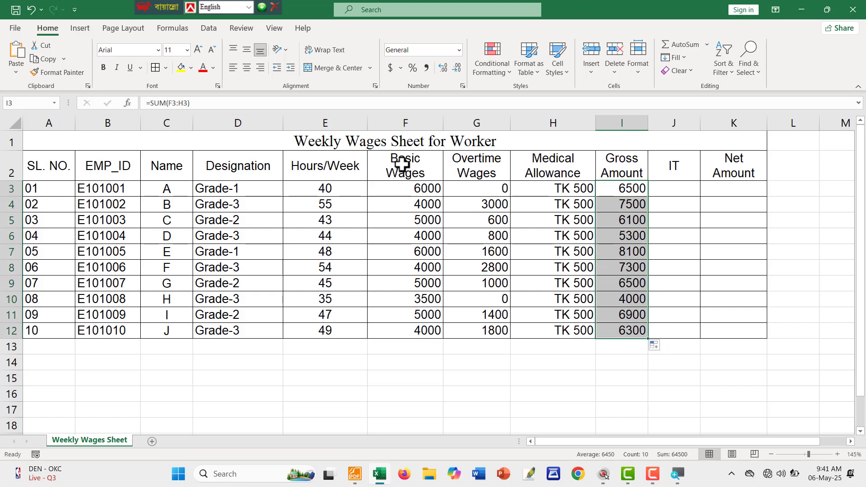
left_click(401, 189)
mouse_move(401, 189)
left_mouse_down()
mouse_move(629, 201)
mouse_move(624, 187)
left_mouse_up()
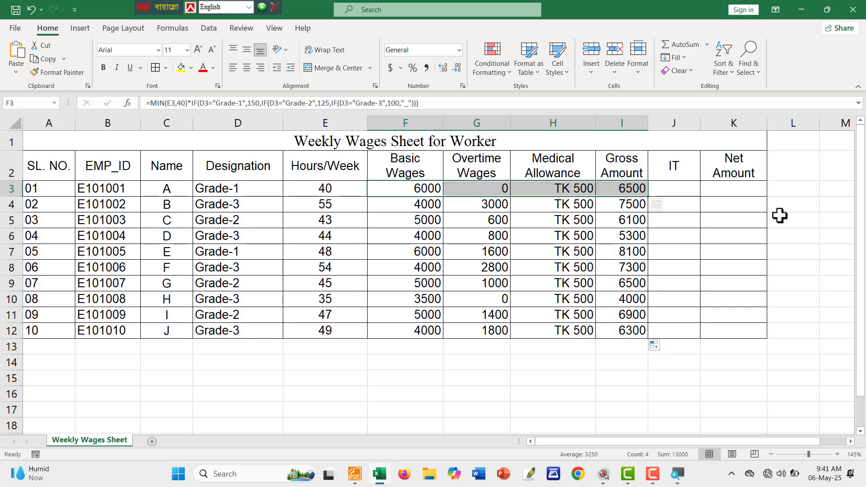
Step: Switch to the job PDF in Foxit Reader and highlight the Income Tax (IT) heading and its "10% of Gross Wages" rule
left_click(685, 188)
key("alt+Tab")
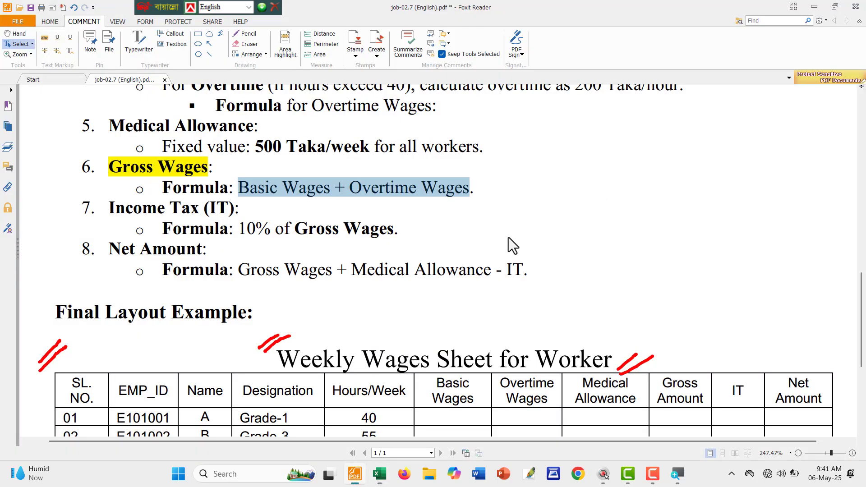
scroll(242, 208, "down", 1)
left_click_drag(107, 181, 228, 181)
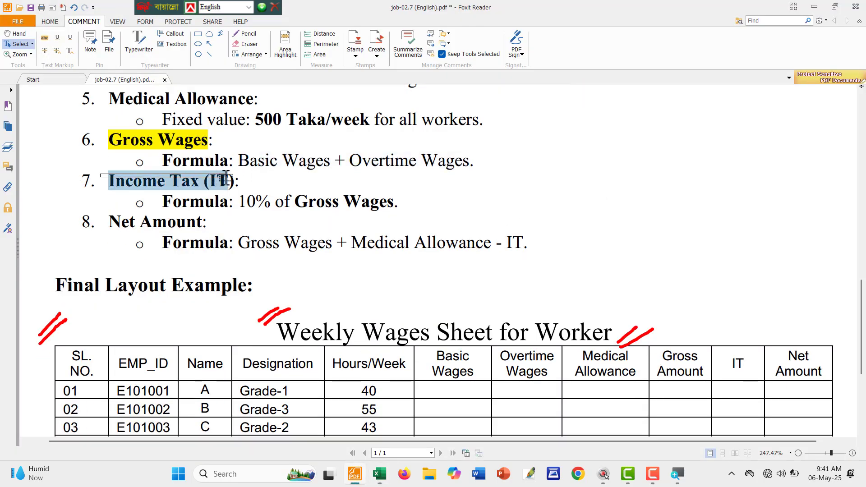
right_click(225, 182)
left_click(245, 216)
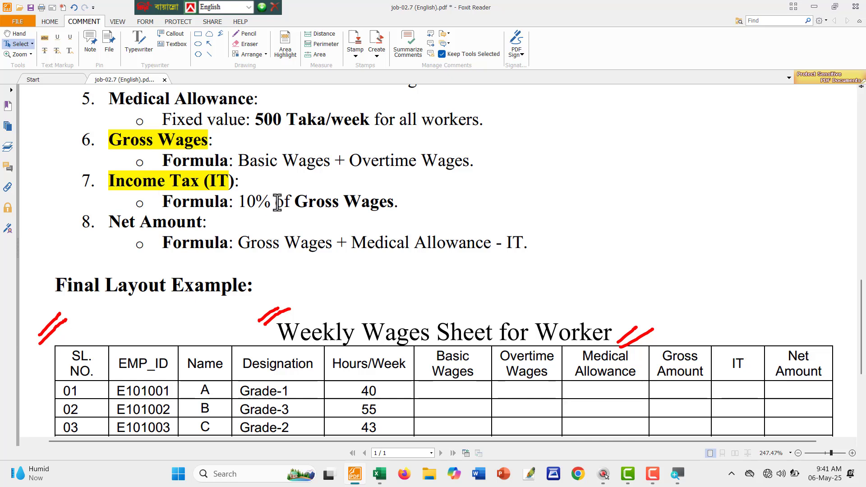
left_click_drag(238, 201, 396, 205)
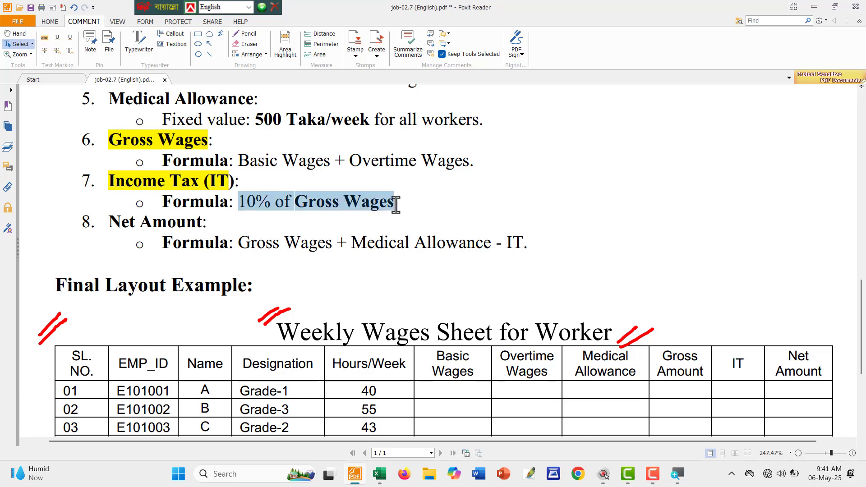
right_click(352, 204)
left_click(365, 231)
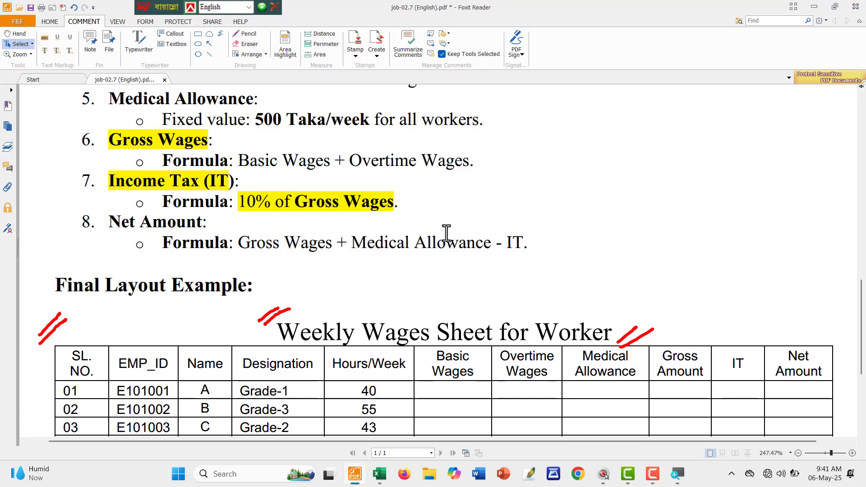
Step: Switch back to Excel, enter =I3*10% as the IT in J3, and fill it down to J12
key("alt+Tab")
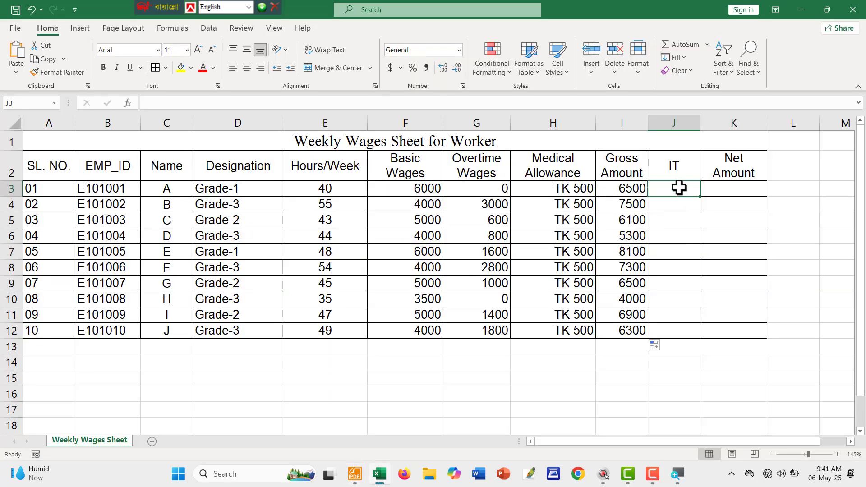
type("=")
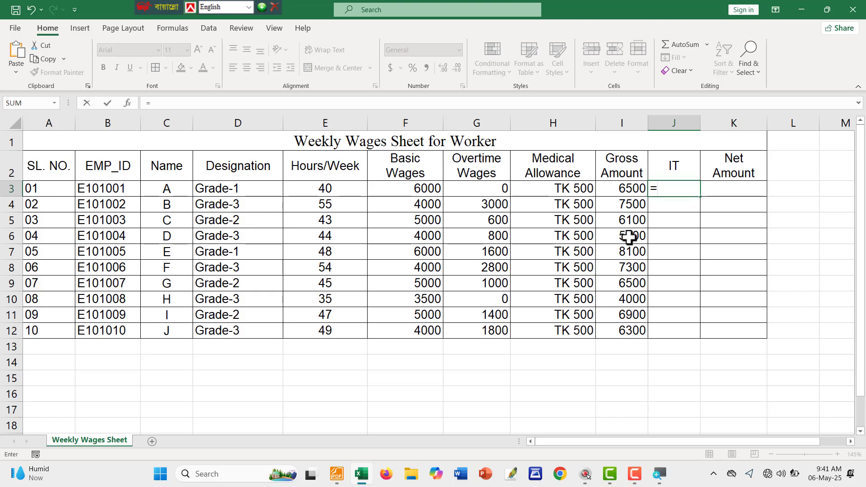
left_click(613, 187)
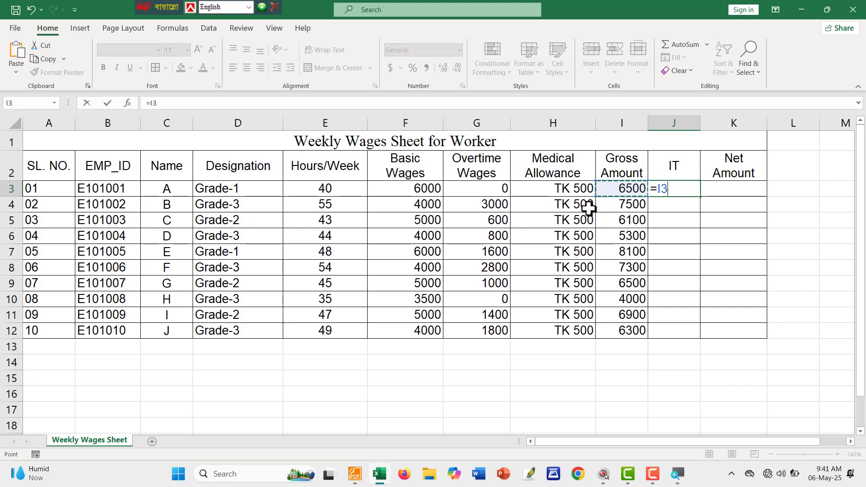
type("*")
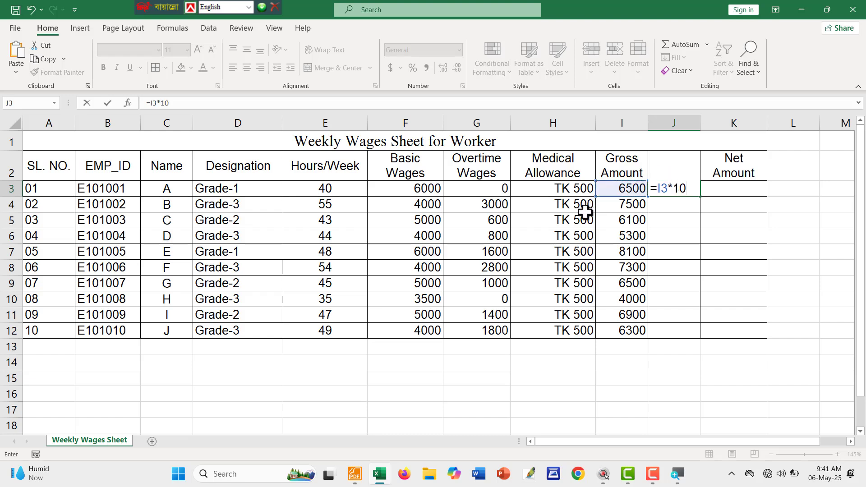
key("Return")
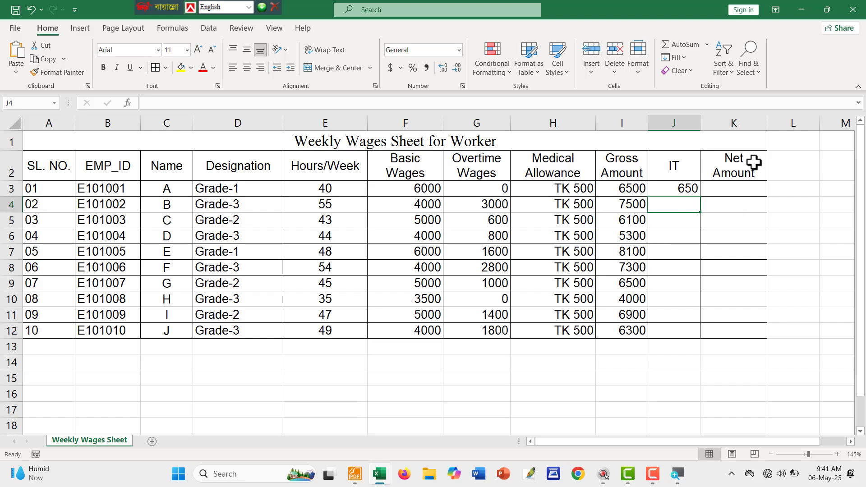
left_click_drag(687, 188, 686, 326)
key("ctrl+d")
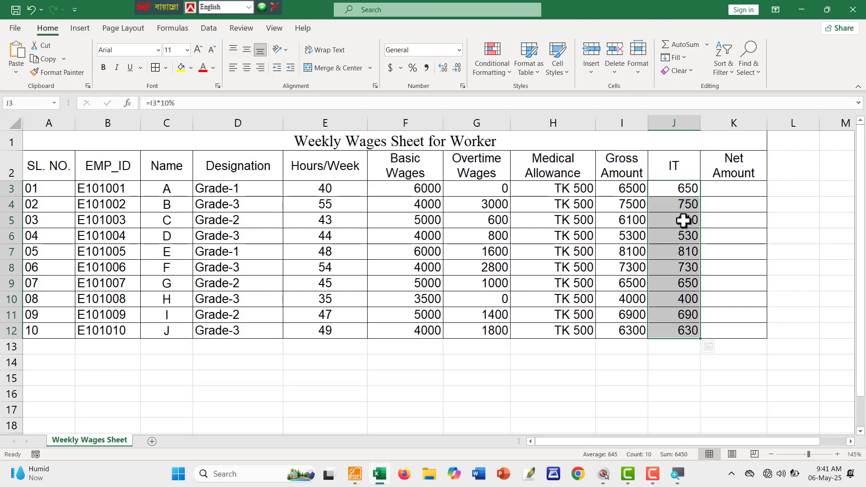
Step: Switch to the job PDF in Foxit Reader and review the Net Amount formula by selecting its text
left_click(724, 190)
key("alt+Tab")
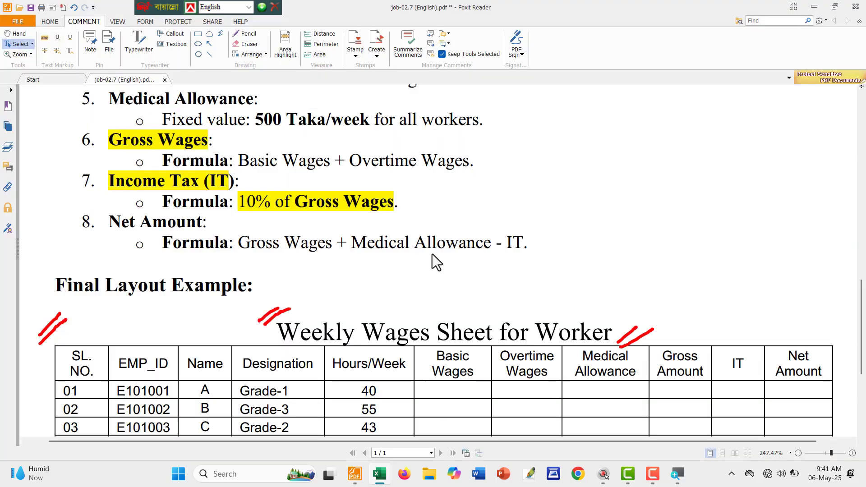
left_click_drag(235, 239, 524, 248)
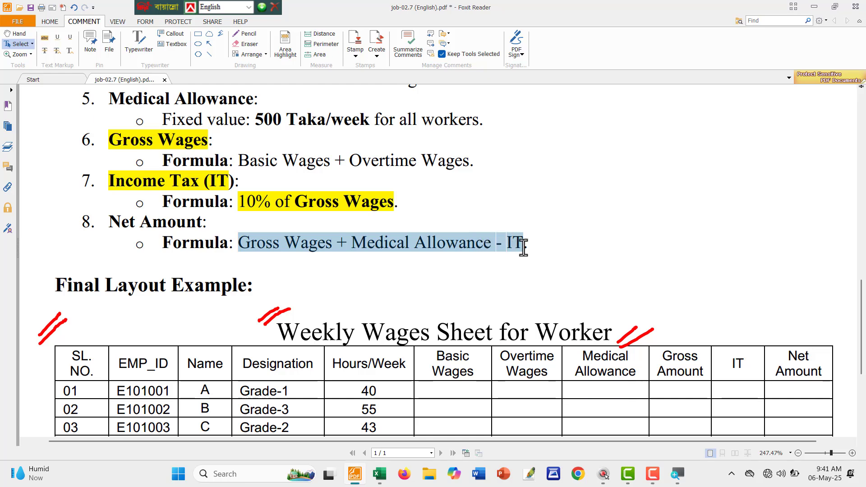
Step: Switch back to Excel, enter =I3-J3 as the Net Amount in K3, and fill it down to K12
key("alt+Tab")
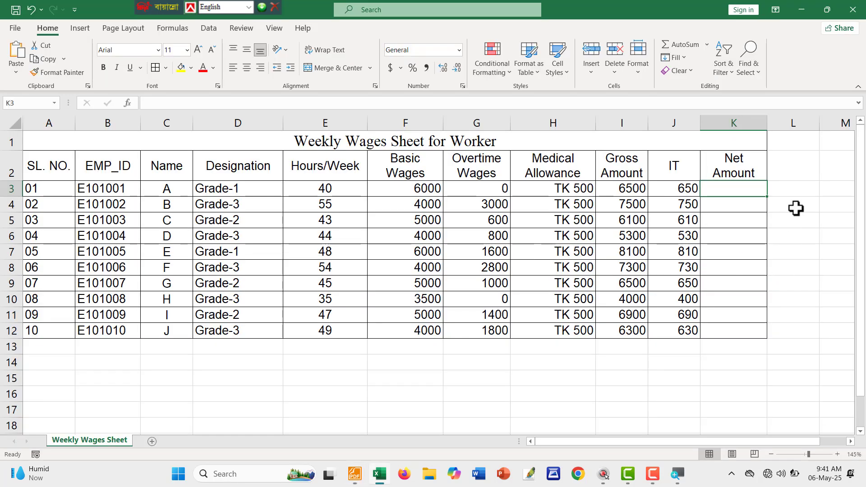
left_click(560, 193)
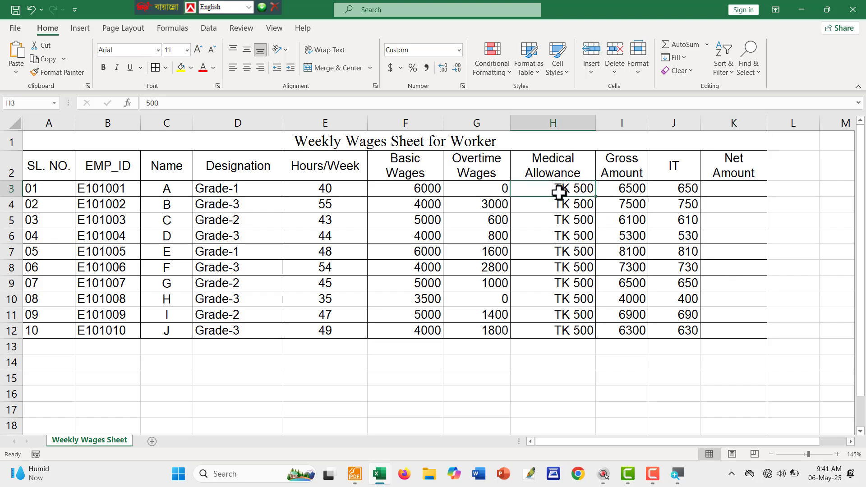
left_click(622, 193)
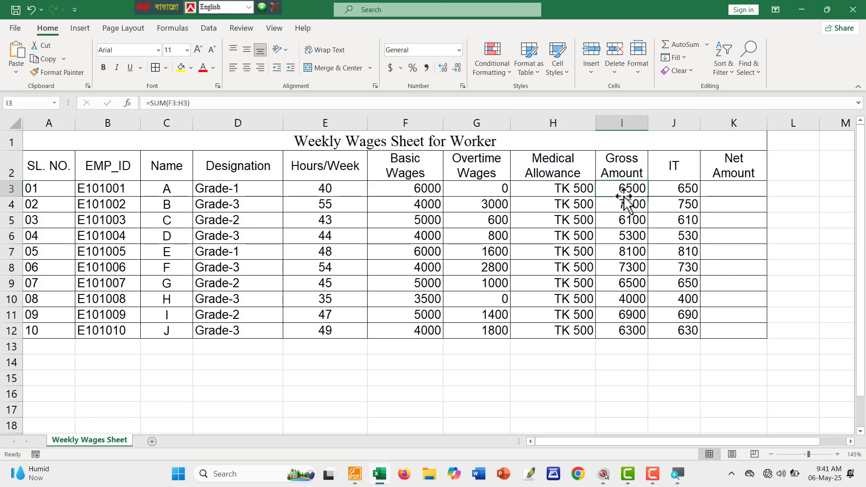
left_click(726, 190)
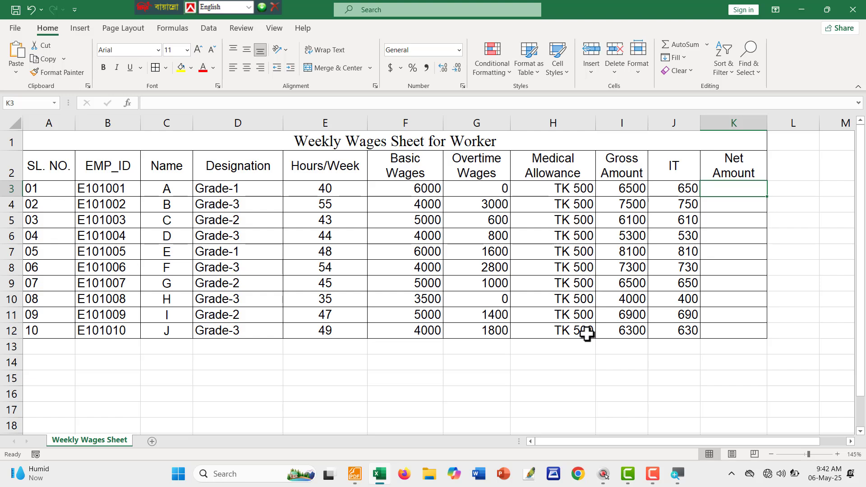
type("=")
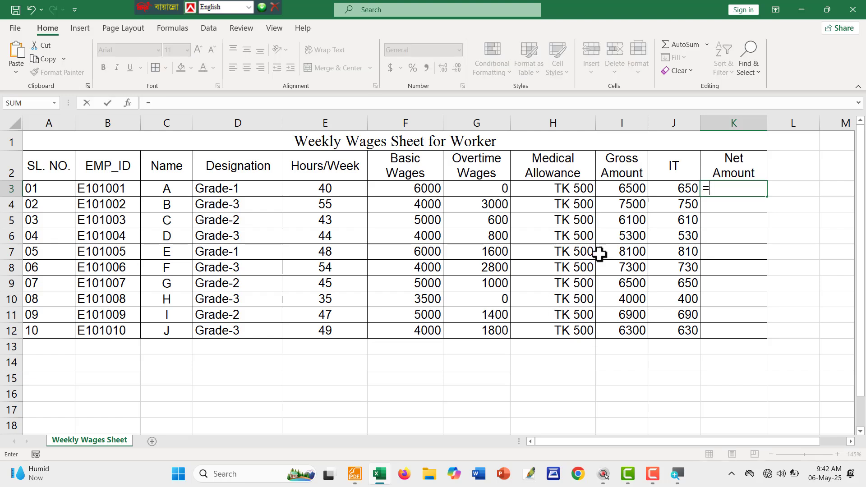
left_click(621, 193)
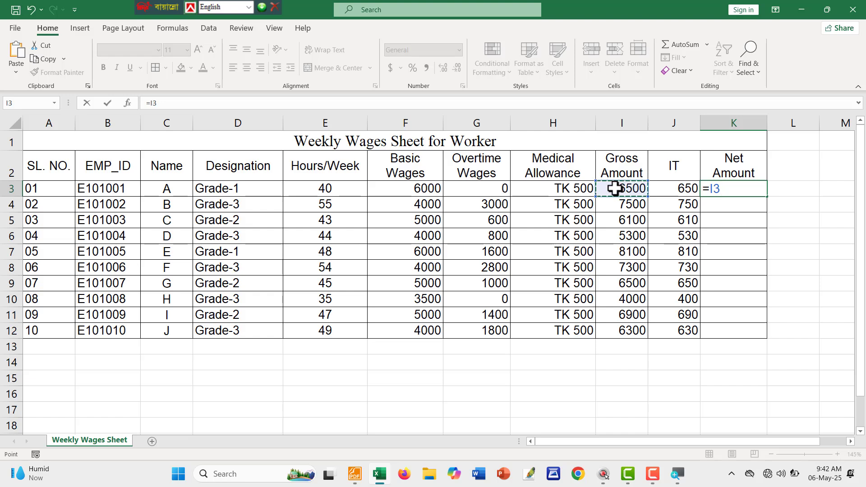
type("-")
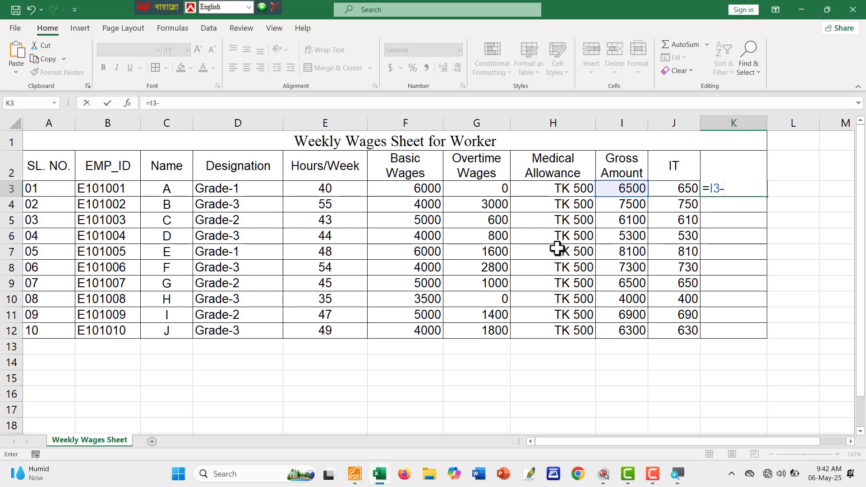
left_click(669, 191)
key("Return")
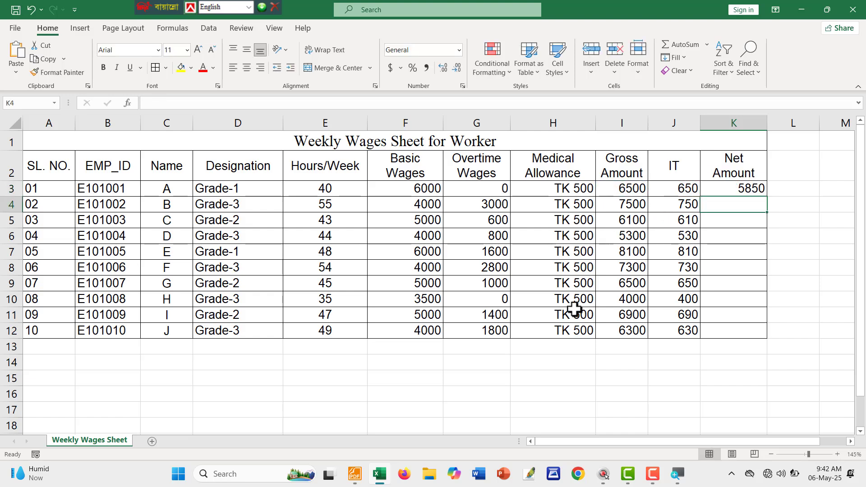
left_click_drag(724, 189, 737, 330)
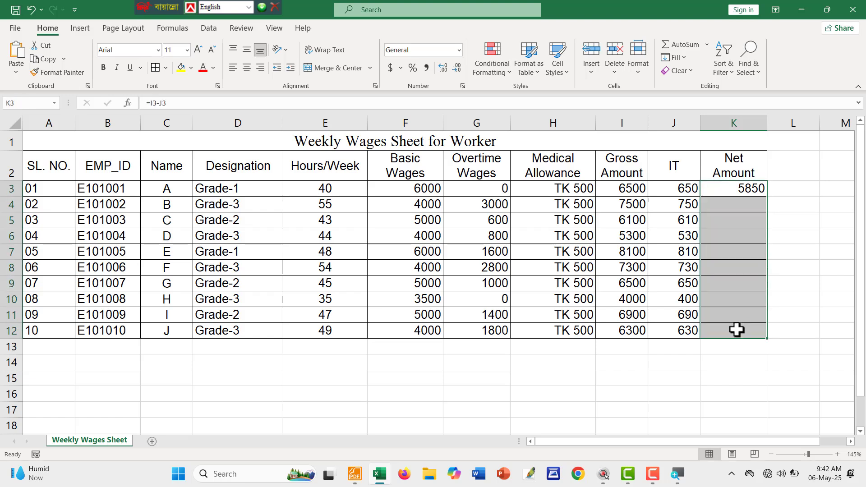
key("ctrl+d")
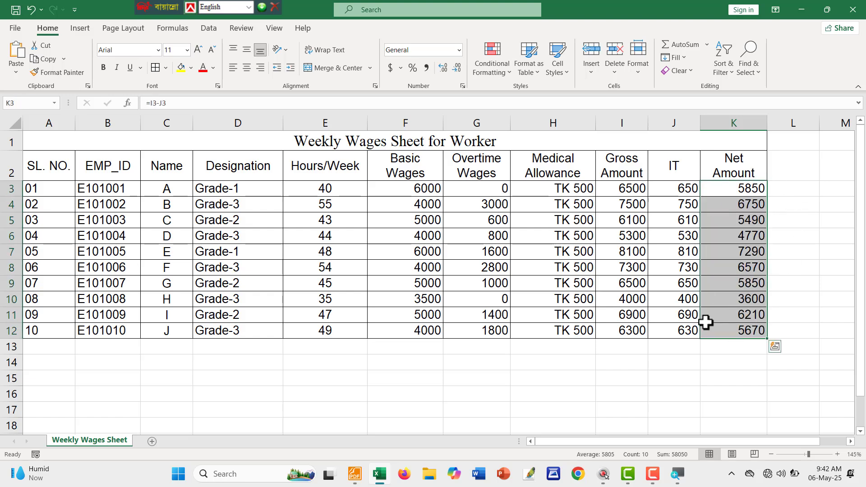
left_click(668, 389)
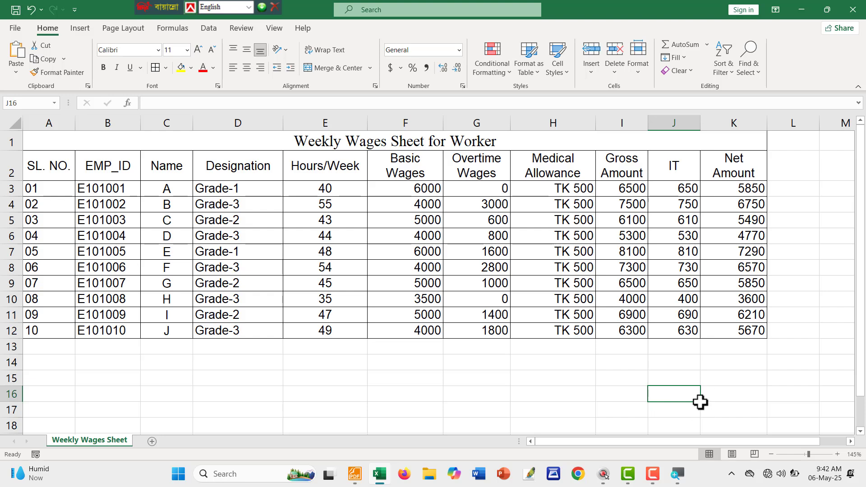
Step: Draw temporary on-screen marks linking row 3's Basic Wages, Overtime Wages and Medical Allowance to Gross Amount, and circle the IT value
key("ctrl+shift+d")
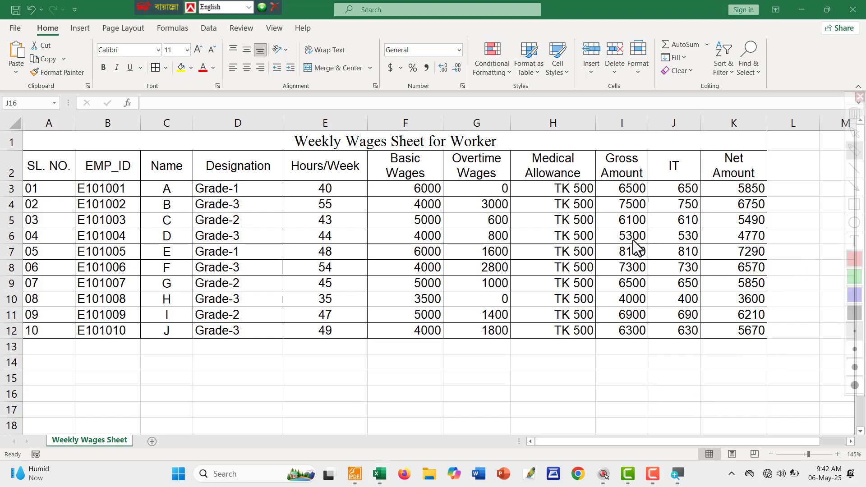
mouse_move(374, 179)
left_mouse_down()
mouse_move(427, 196)
mouse_move(605, 199)
mouse_move(592, 195)
left_mouse_up()
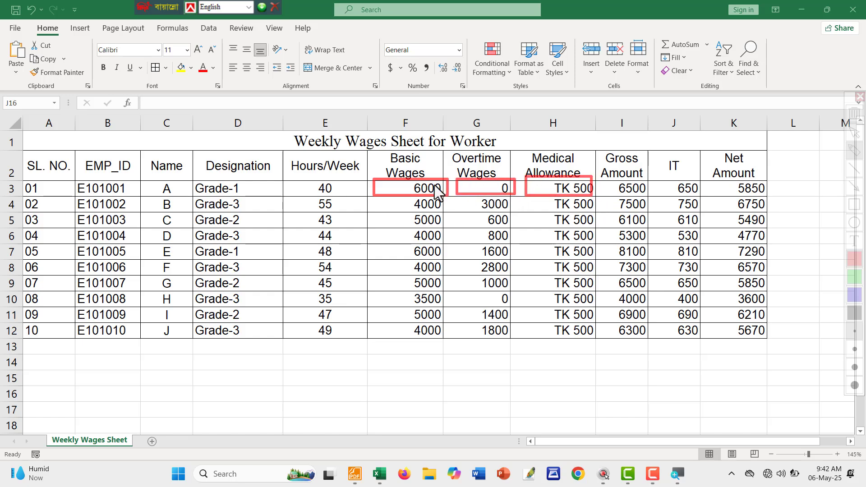
mouse_move(432, 182)
left_mouse_down()
mouse_move(503, 153)
mouse_move(601, 173)
left_mouse_up()
mouse_move(496, 192)
left_mouse_down()
mouse_move(498, 201)
mouse_move(581, 218)
mouse_move(593, 210)
mouse_move(591, 198)
mouse_move(614, 192)
mouse_move(604, 200)
left_mouse_up()
mouse_move(700, 185)
left_mouse_down()
mouse_move(696, 177)
mouse_move(673, 212)
mouse_move(632, 226)
mouse_move(634, 208)
mouse_move(632, 226)
left_mouse_up()
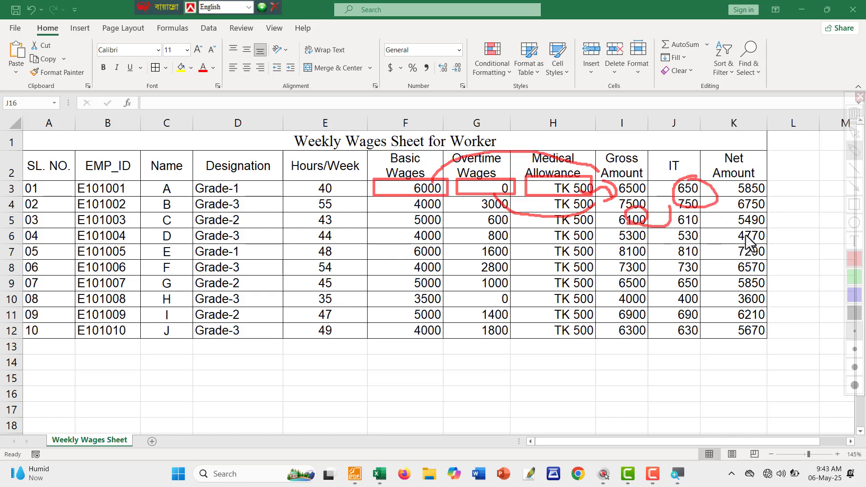
key("Escape")
Step: Draw temporary on-screen marks over row 3 illustrating Gross Amount minus IT equals Net Amount, and clear them
key("ctrl+F12")
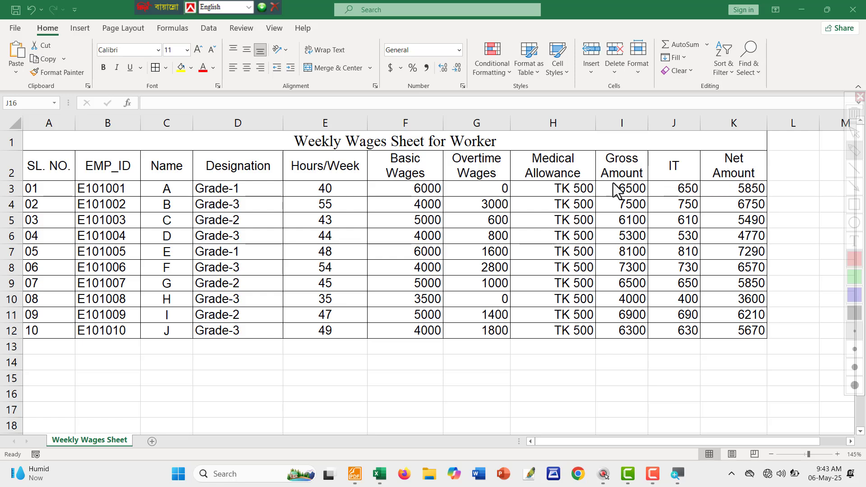
mouse_move(599, 180)
left_mouse_down()
mouse_move(648, 201)
mouse_move(700, 194)
left_mouse_up()
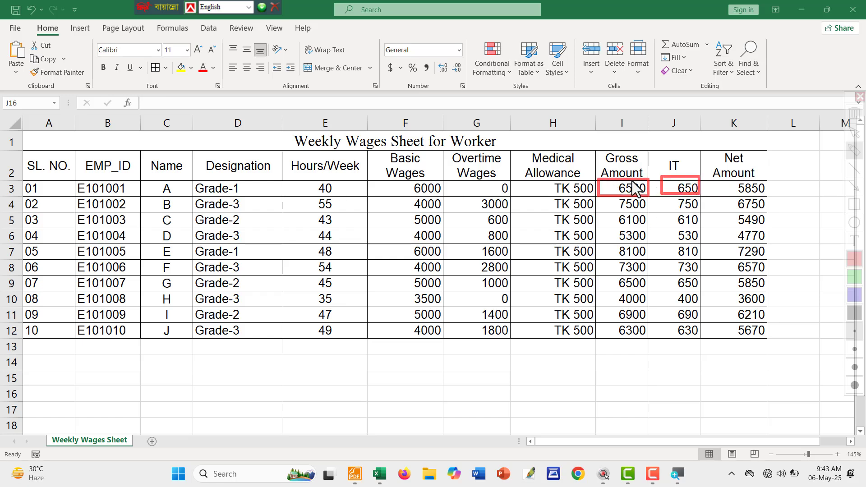
mouse_move(632, 181)
left_mouse_down()
mouse_move(649, 159)
mouse_move(667, 159)
mouse_move(682, 162)
mouse_move(700, 190)
mouse_move(768, 194)
left_mouse_up()
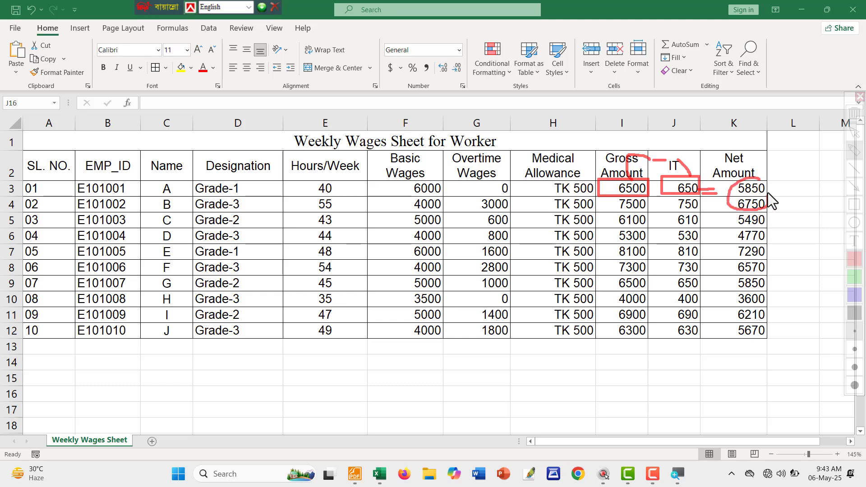
key("Escape")
Step: Switch to the job PDF in Foxit Reader and review its layout example, title formatting and column specifications
key("alt+Tab")
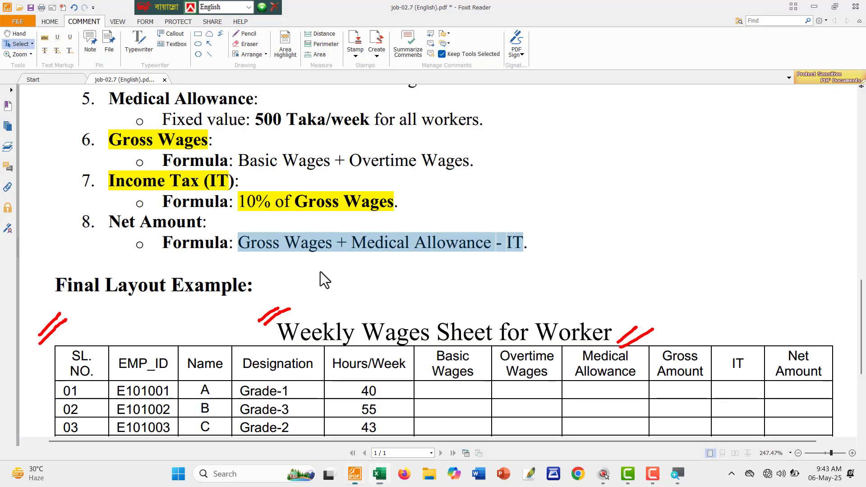
scroll(294, 285, "down", 3)
scroll(435, 303, "up", 10)
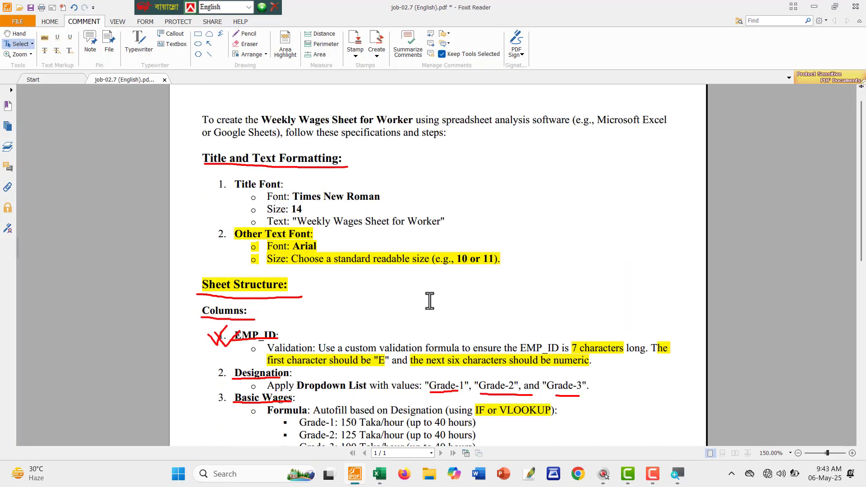
Step: Switch back to Excel and examine the Basic Wages formula in F3, including its nested IF part
key("alt+Tab")
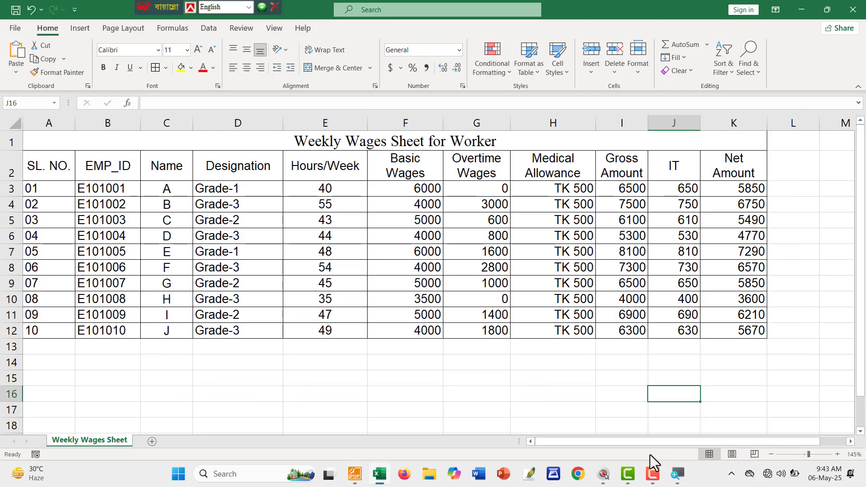
left_click(307, 377)
left_click(312, 391)
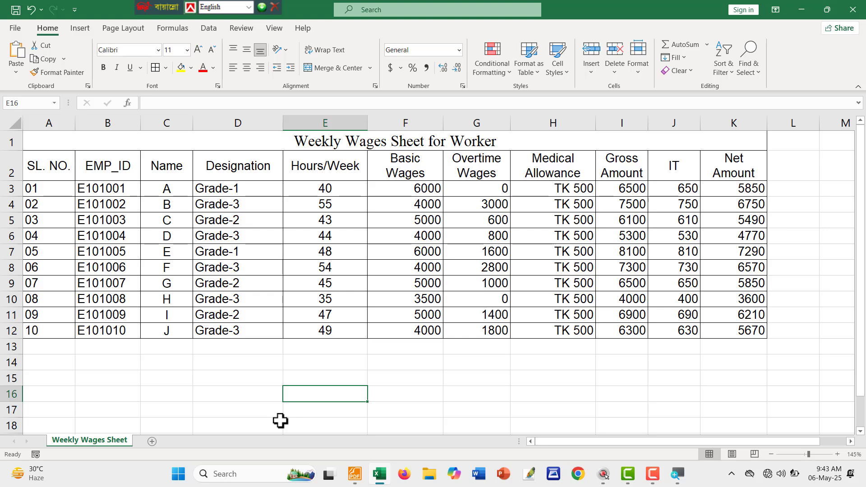
left_click(398, 191)
double_click(398, 191)
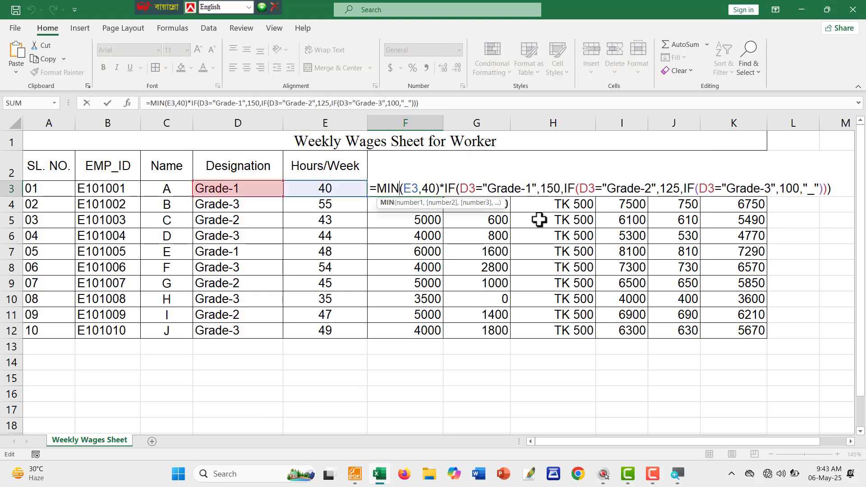
left_click_drag(445, 189, 717, 208)
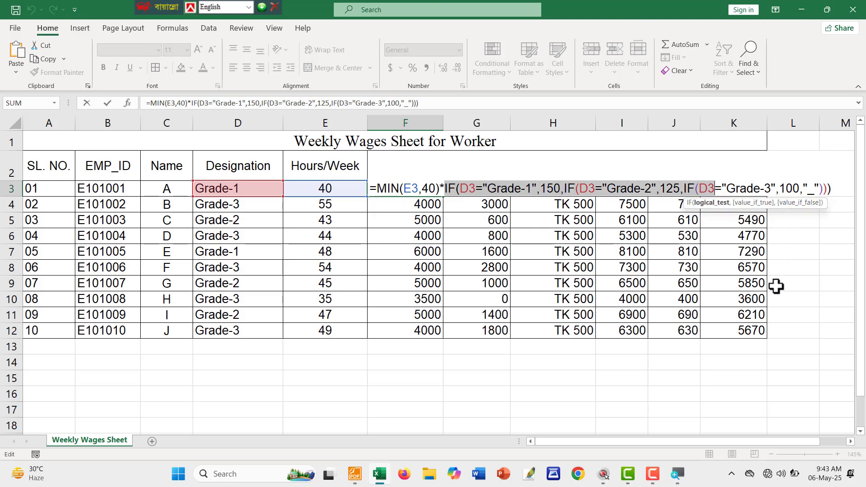
key("Return")
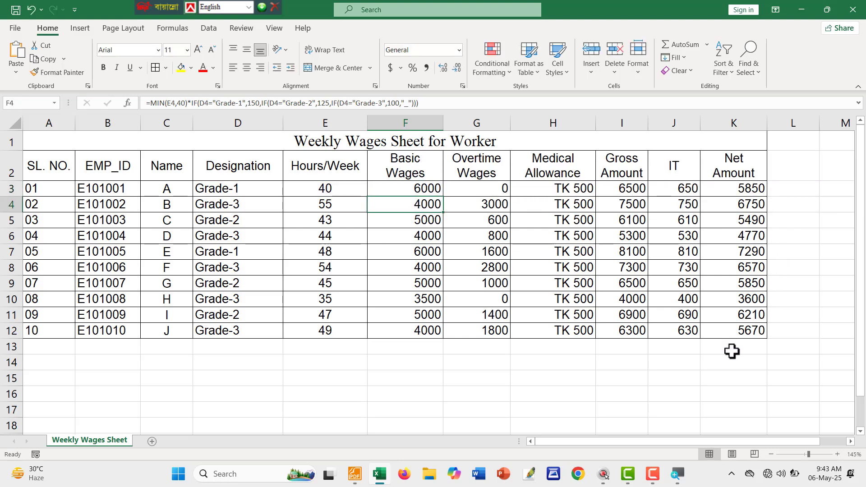